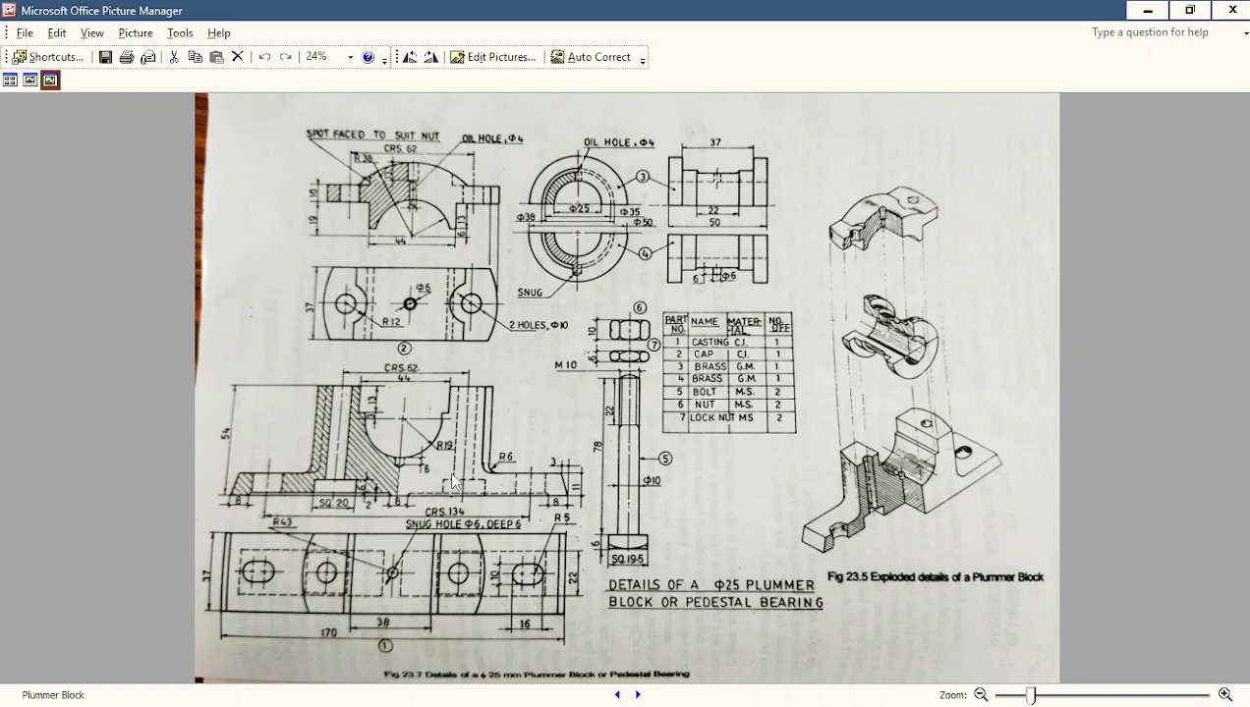
Switch to Autodesk Inventor and create a new metric assembly from the Standard (mm).iam template.
mouse_move(568, 704)
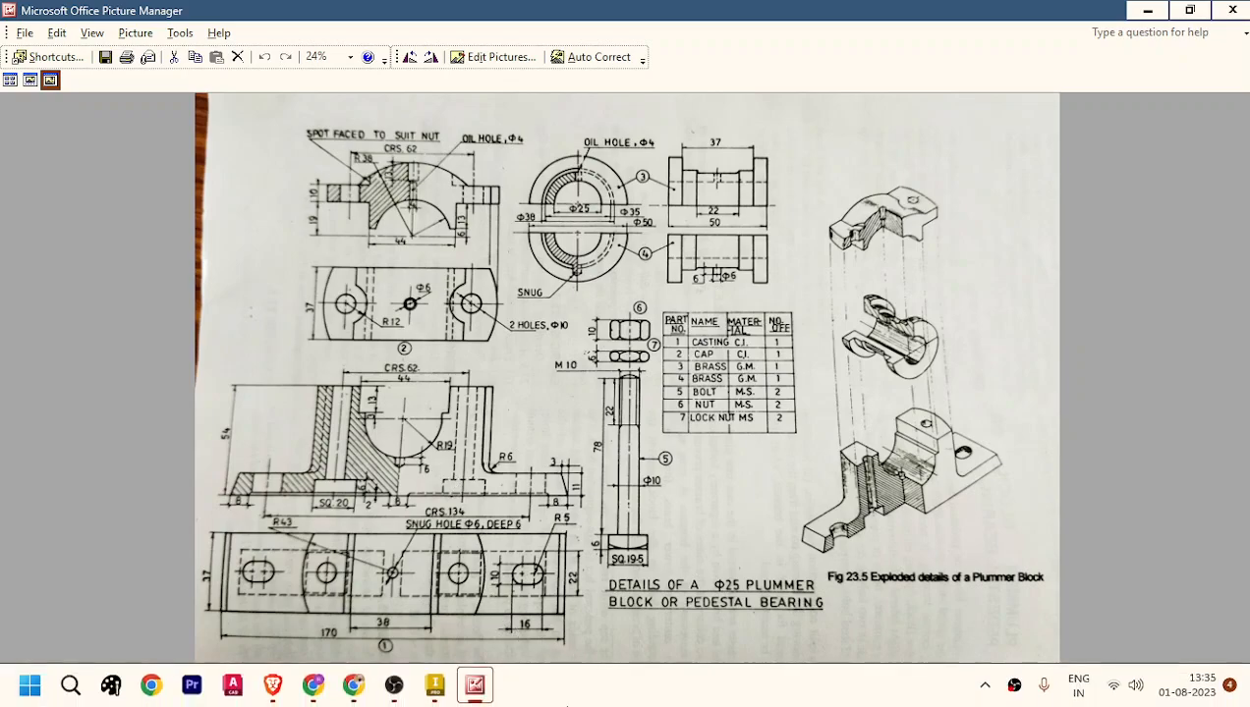
click(435, 684)
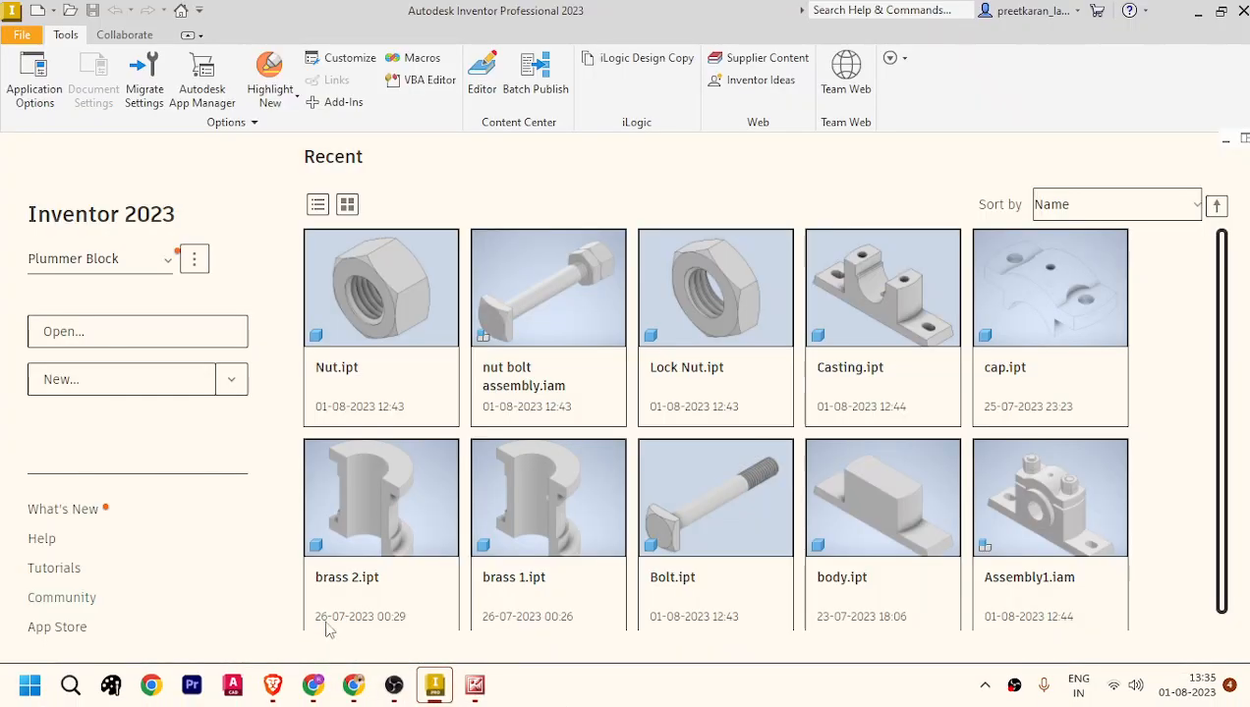
click(110, 380)
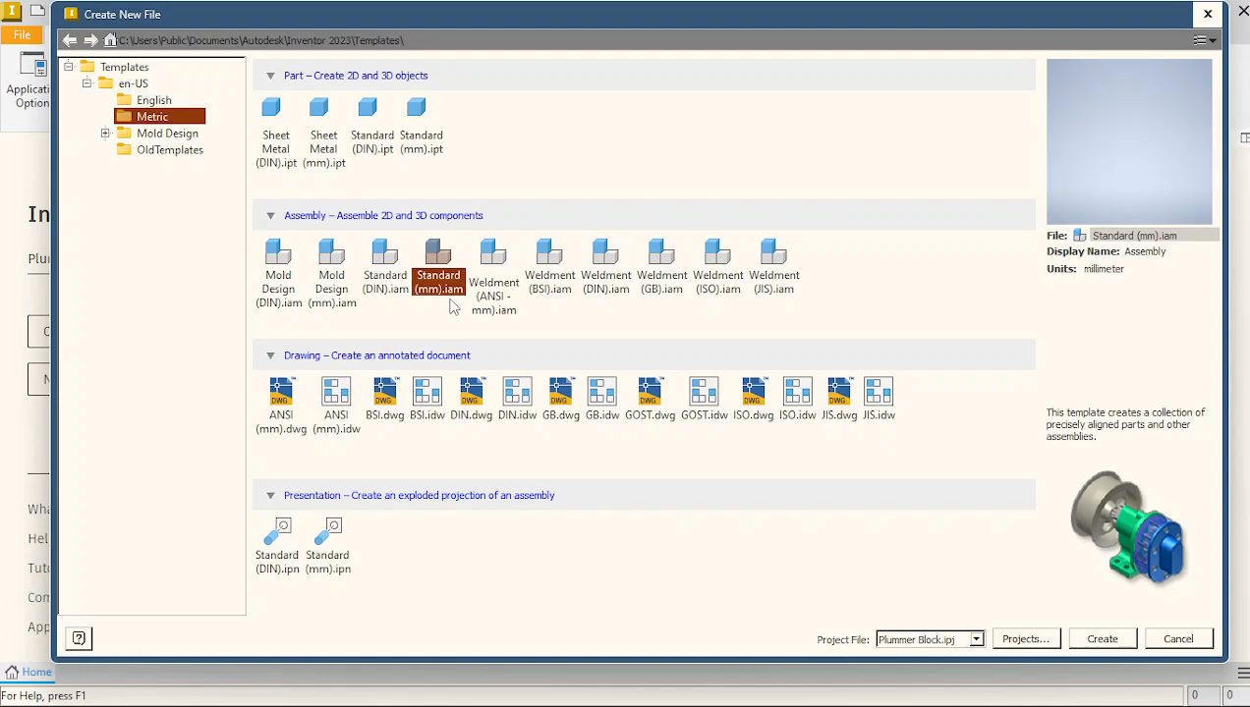
click(1100, 639)
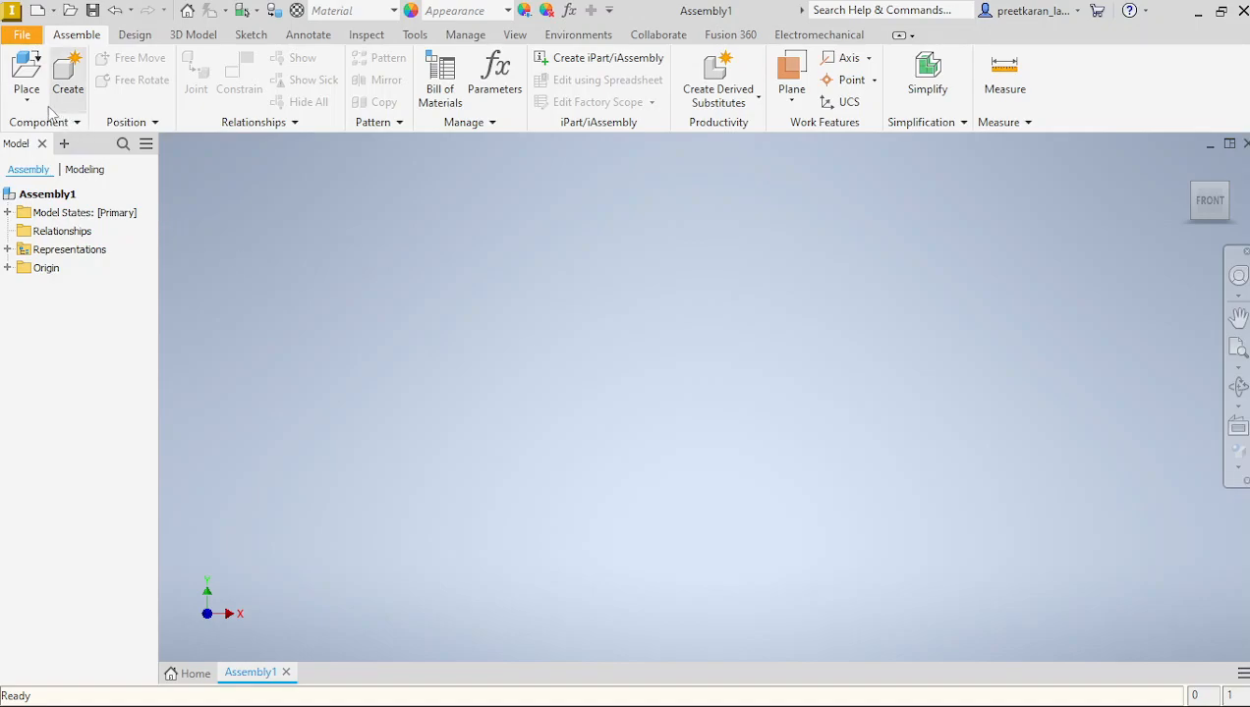
Place one instance of the Casting part near the middle of the empty assembly.
click(30, 76)
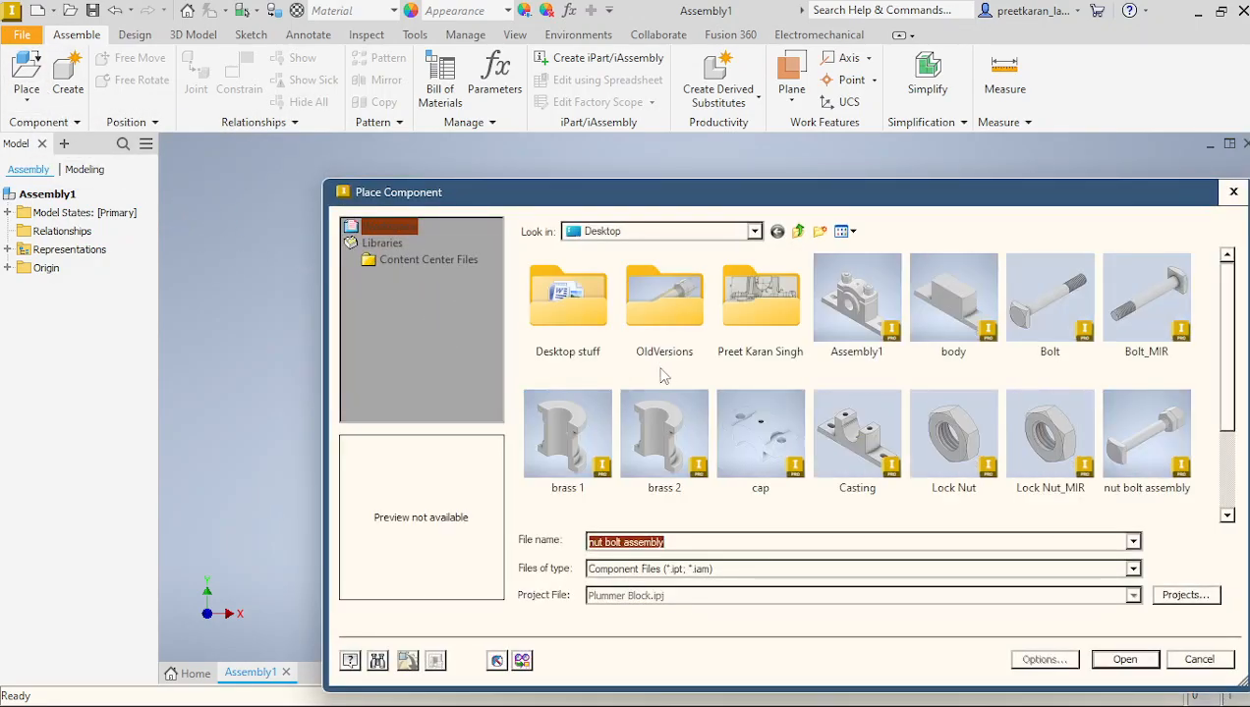
click(850, 439)
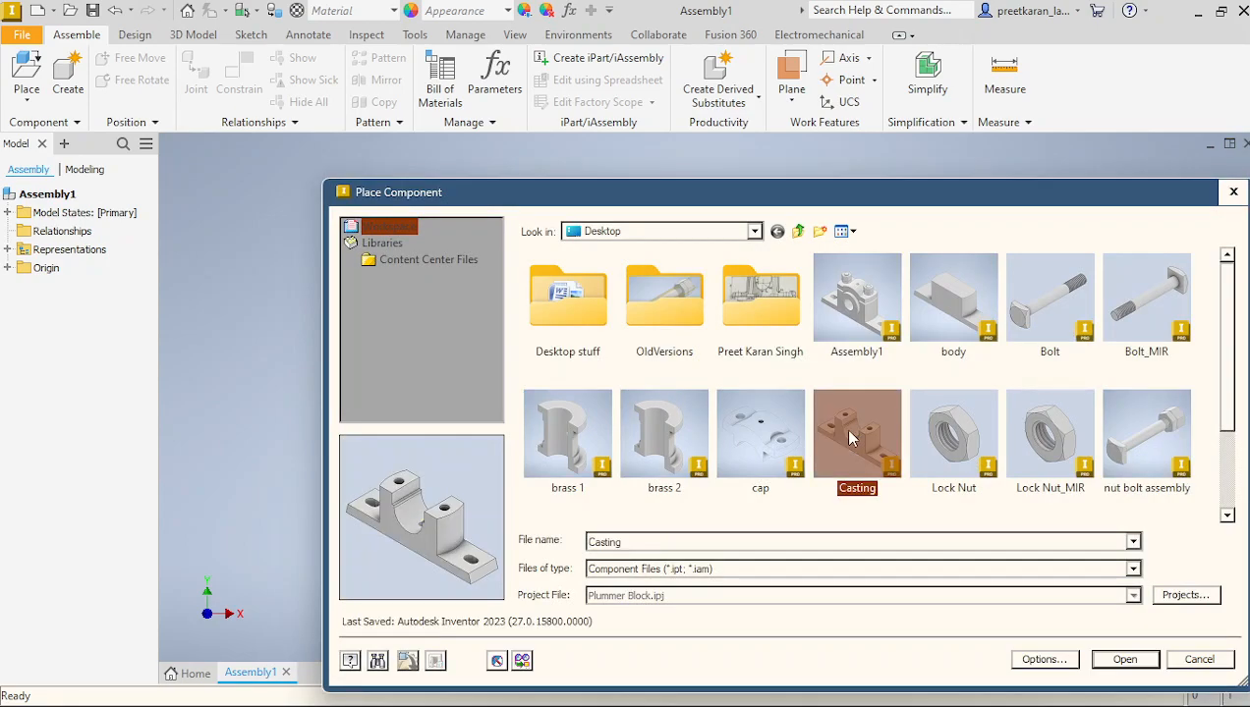
click(1108, 662)
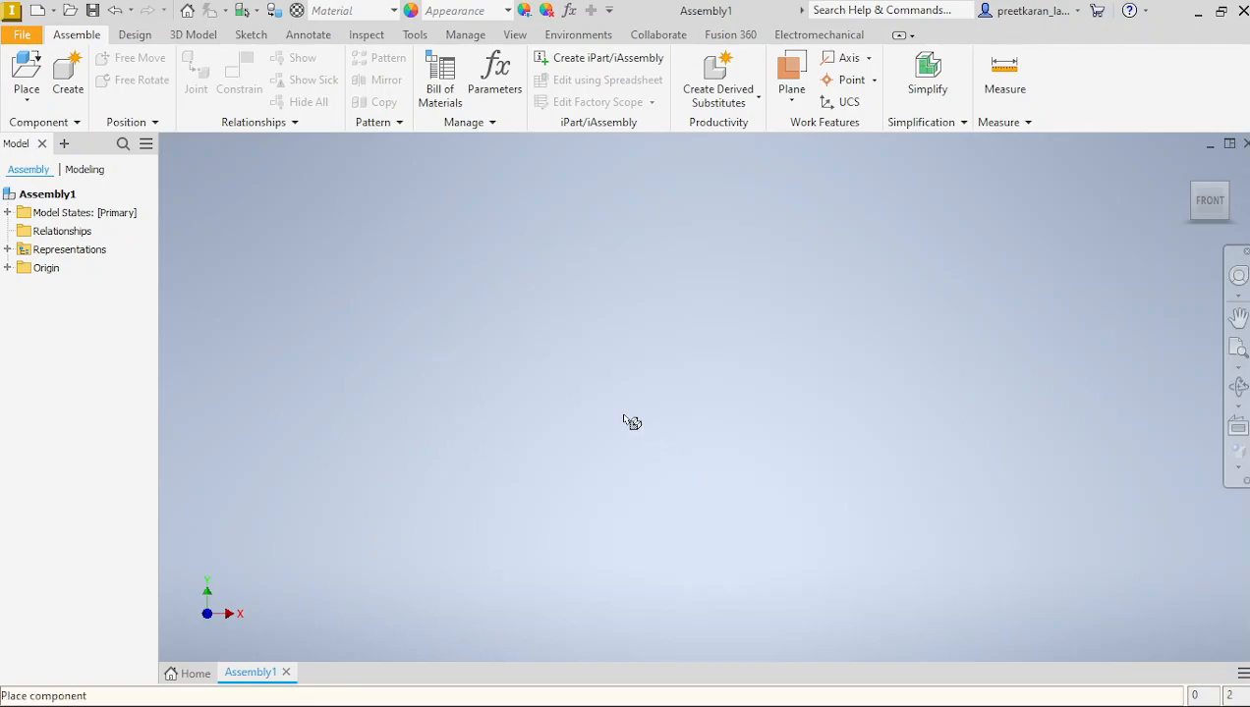
scroll(671, 405, down, 4)
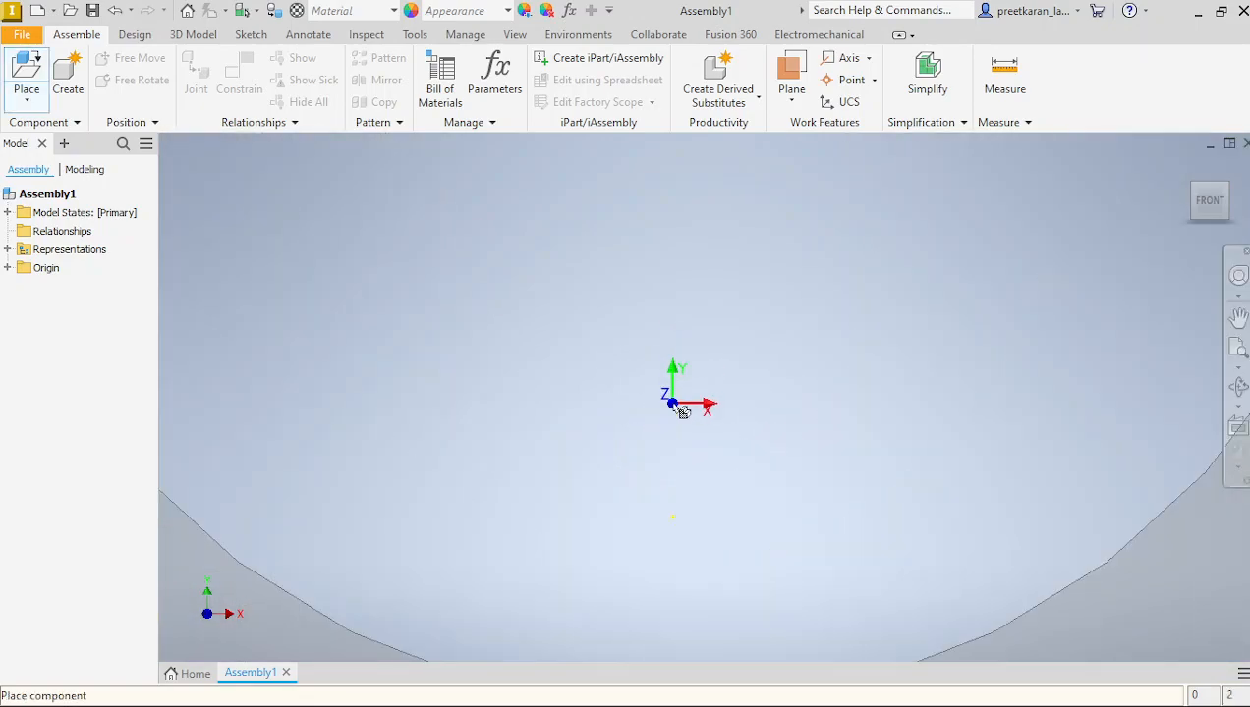
scroll(669, 405, up, 5)
scroll(678, 412, up, 4)
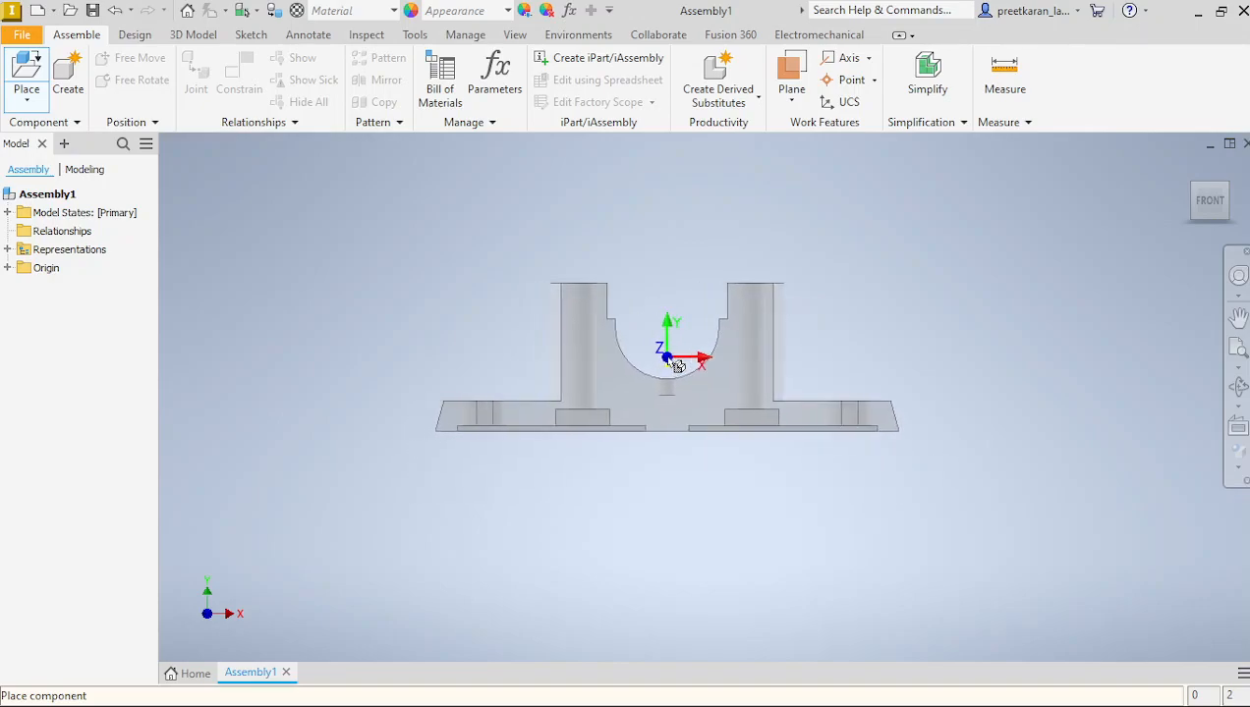
click(669, 358)
scroll(557, 376, up, 5)
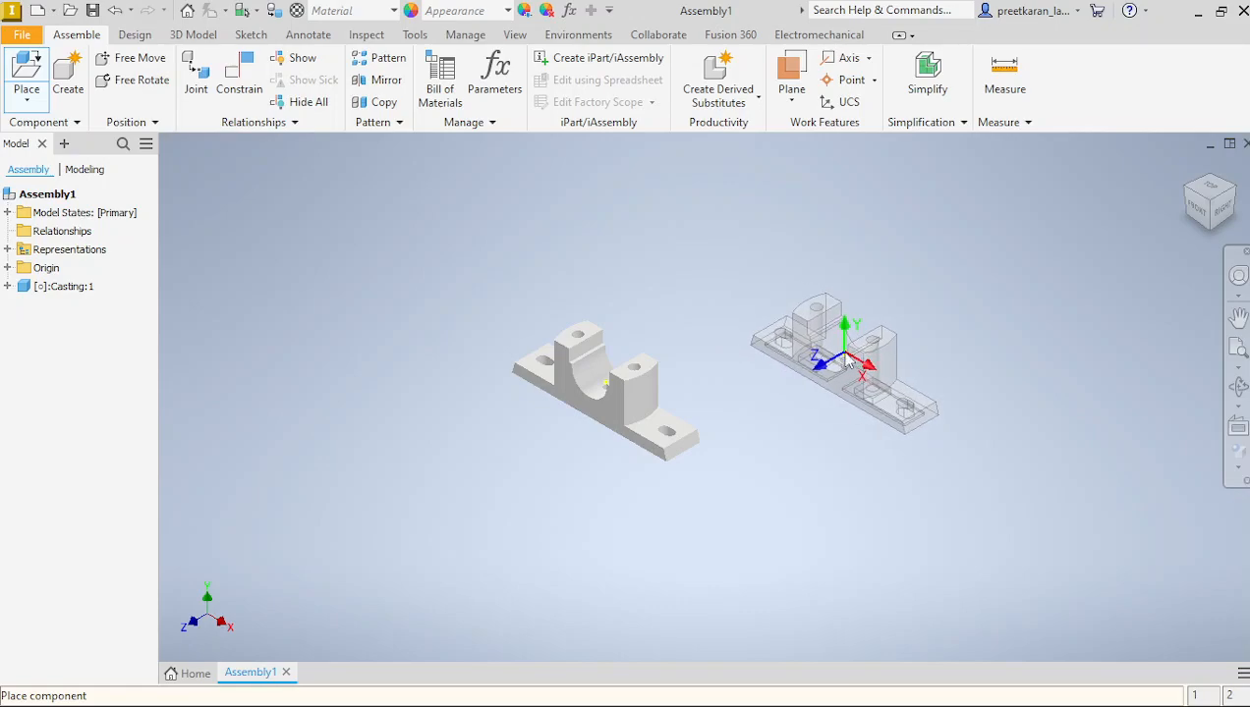
right_click(847, 357)
key(Escape)
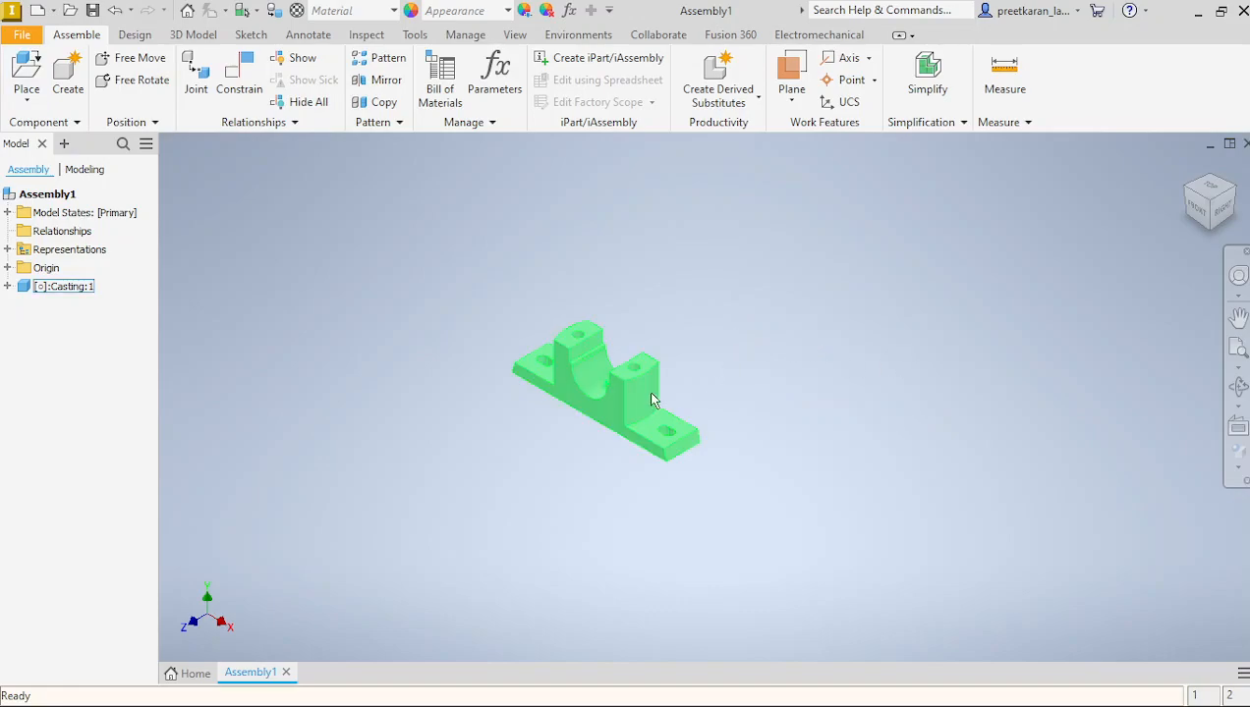
Expose the origin planes of the assembly and the casting, and apply a Mate constraint between their YZ planes with 0 mm offset.
click(44, 292)
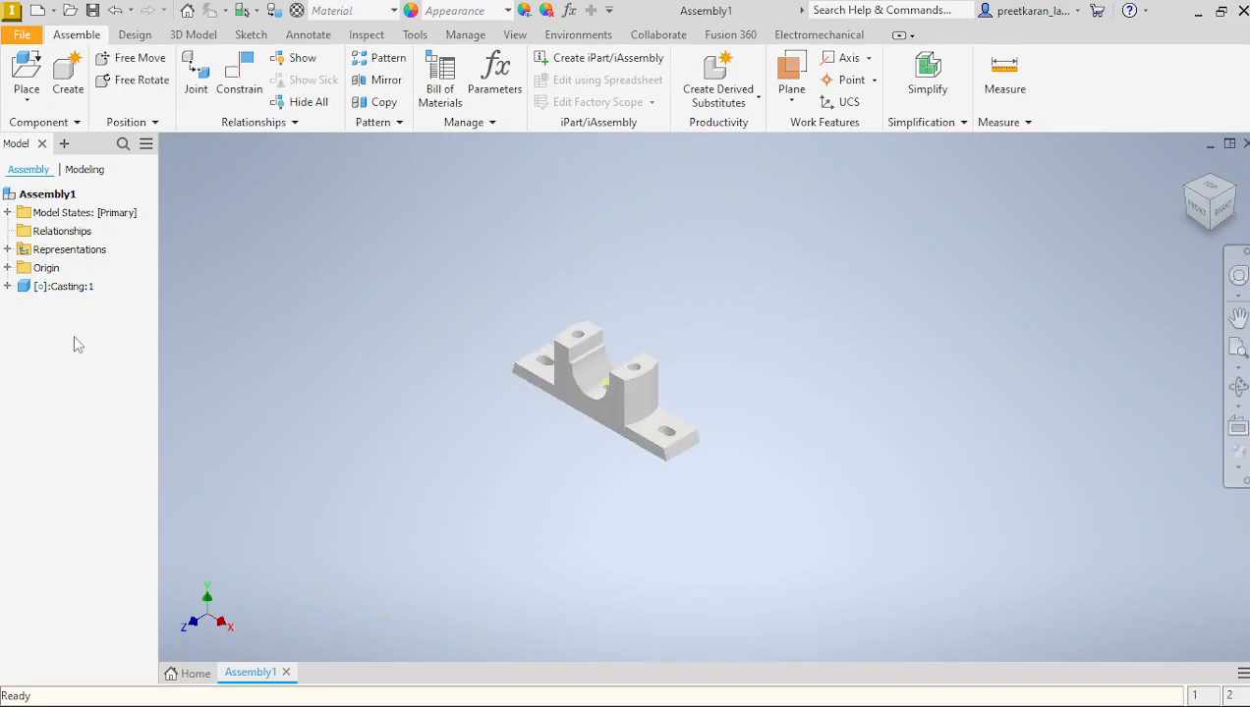
click(8, 286)
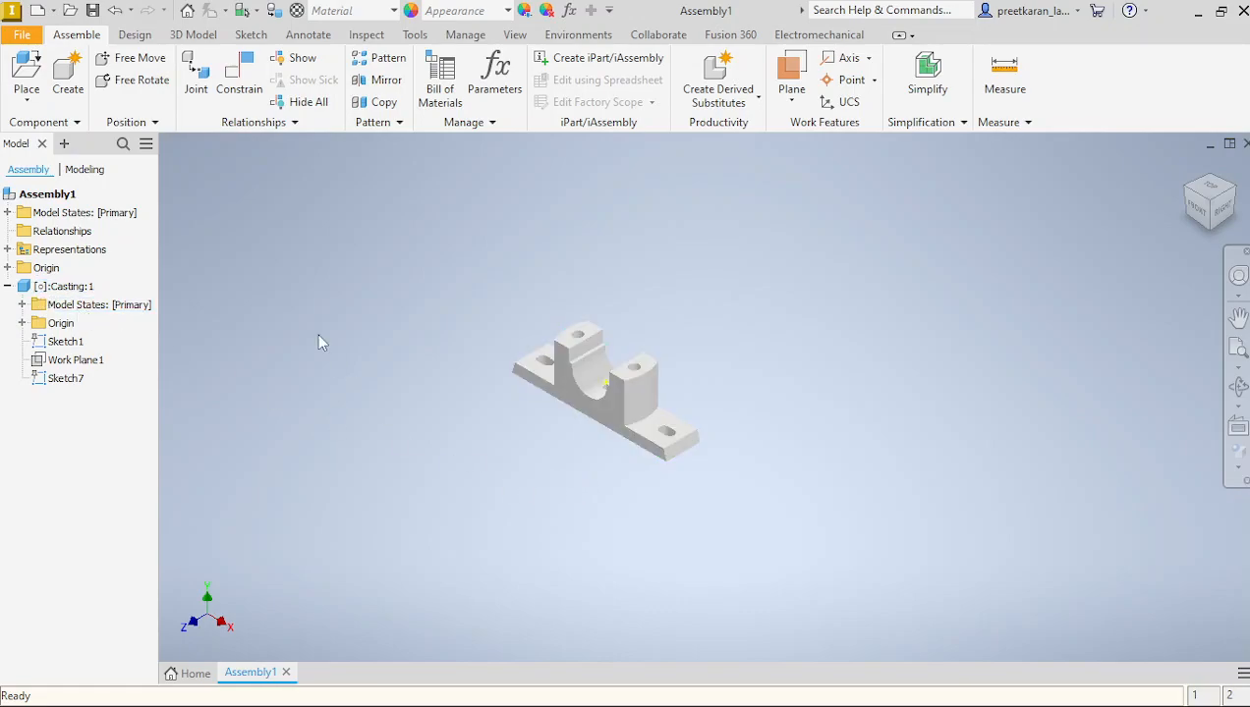
click(8, 267)
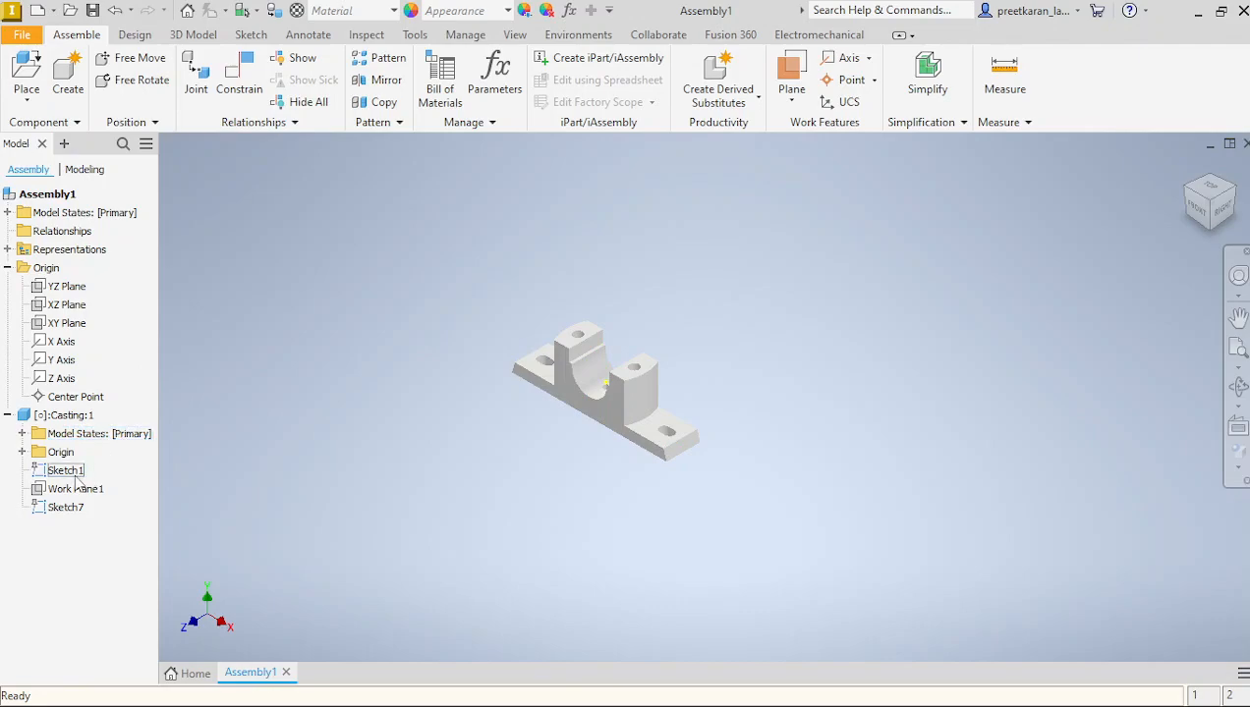
click(22, 452)
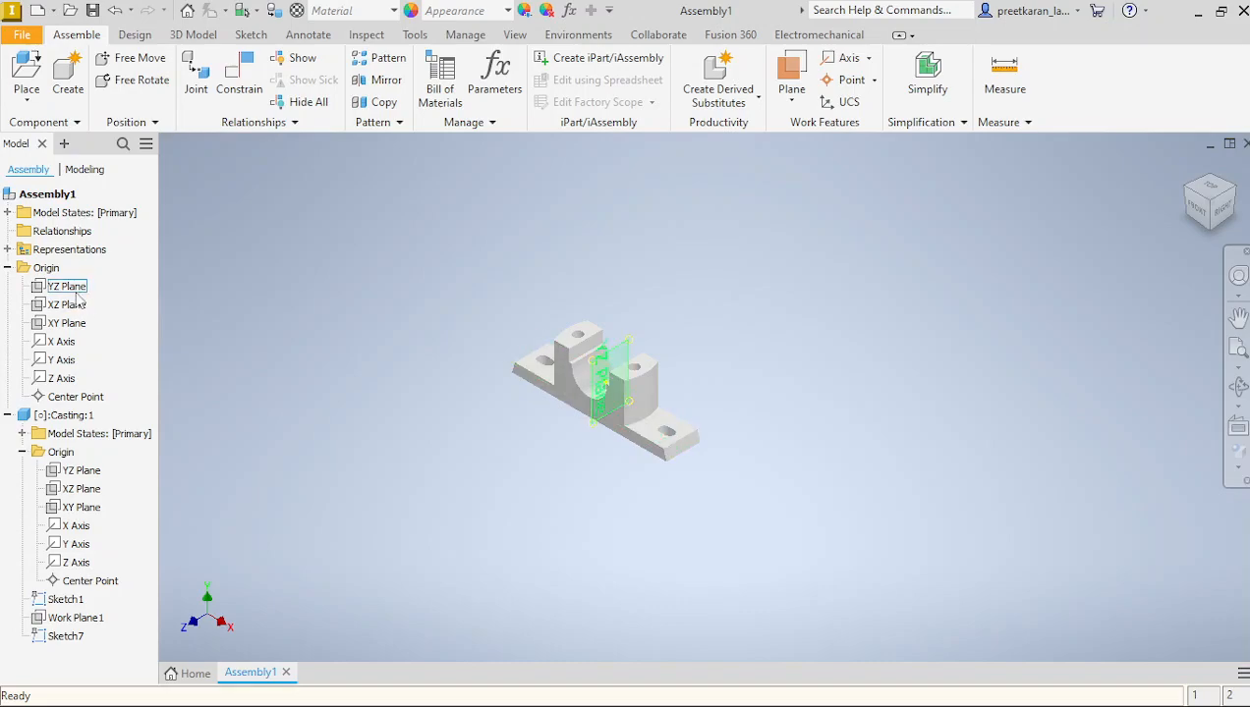
click(237, 79)
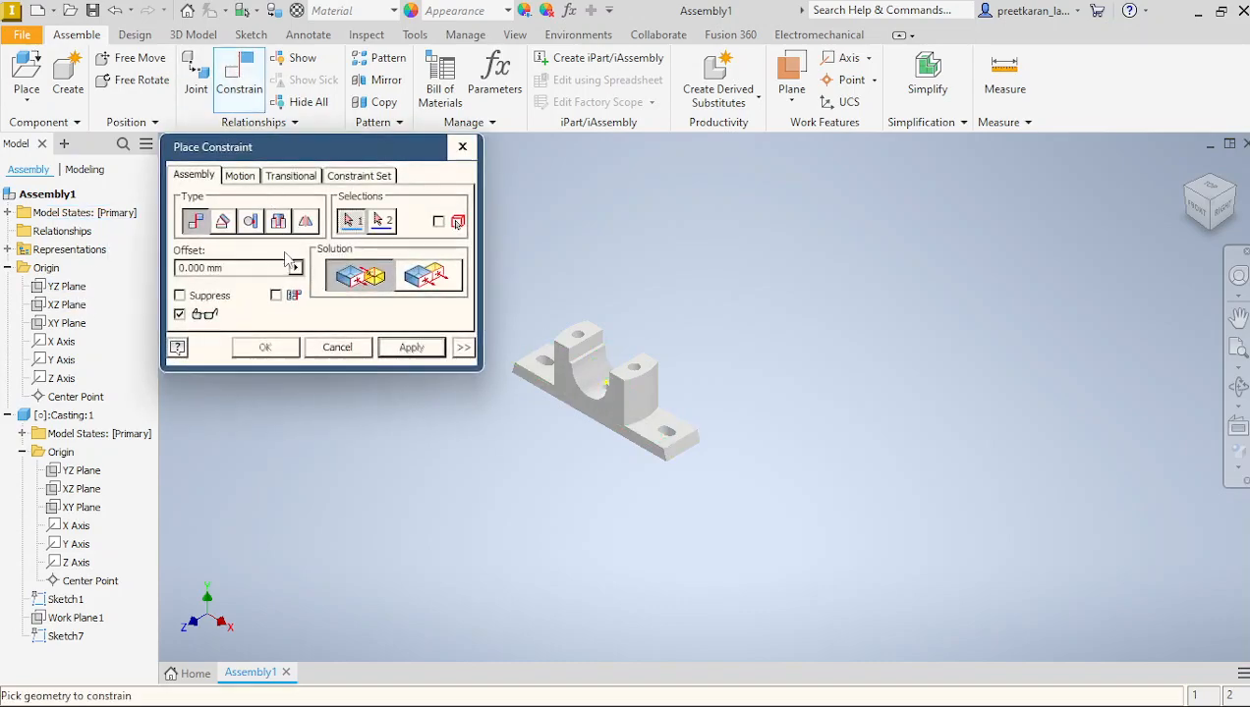
click(66, 288)
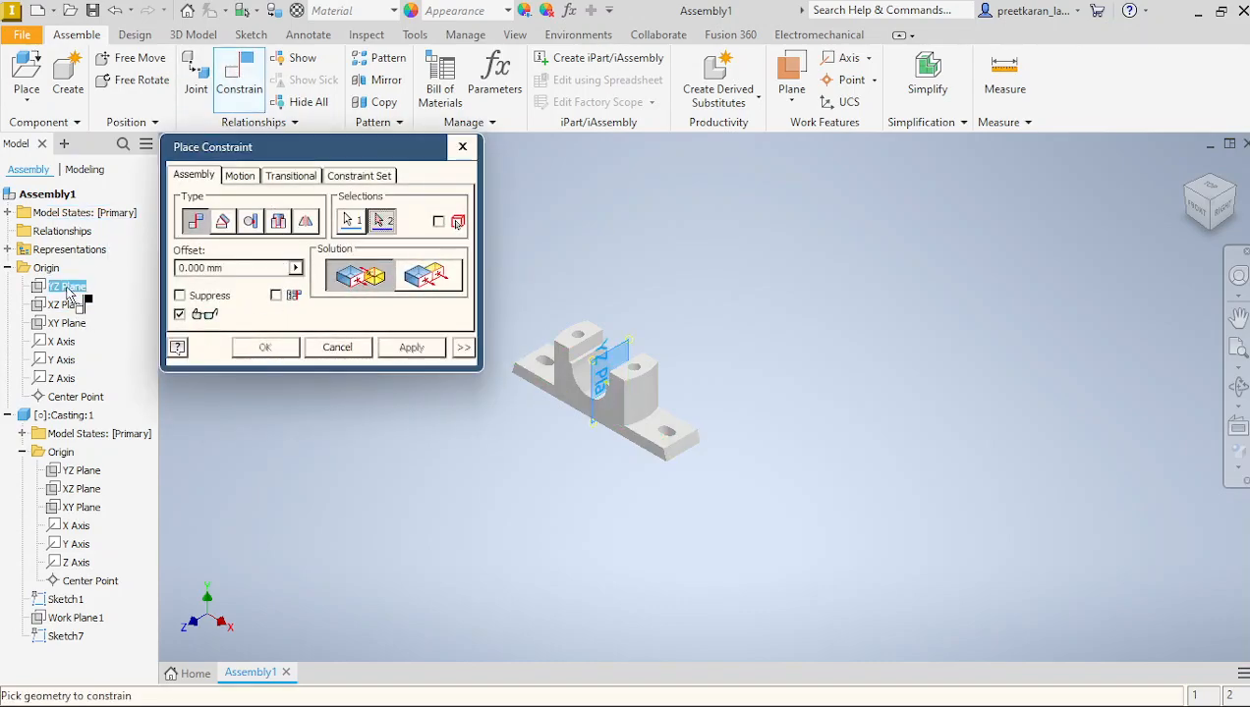
click(84, 471)
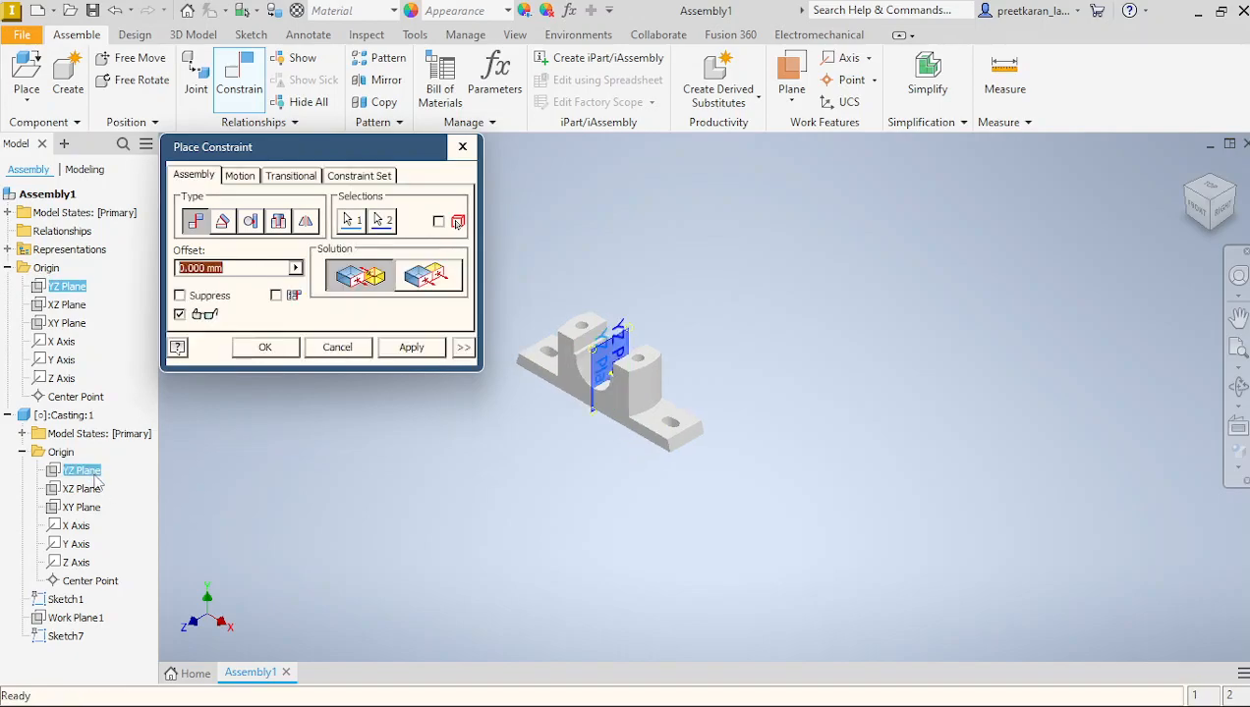
click(411, 347)
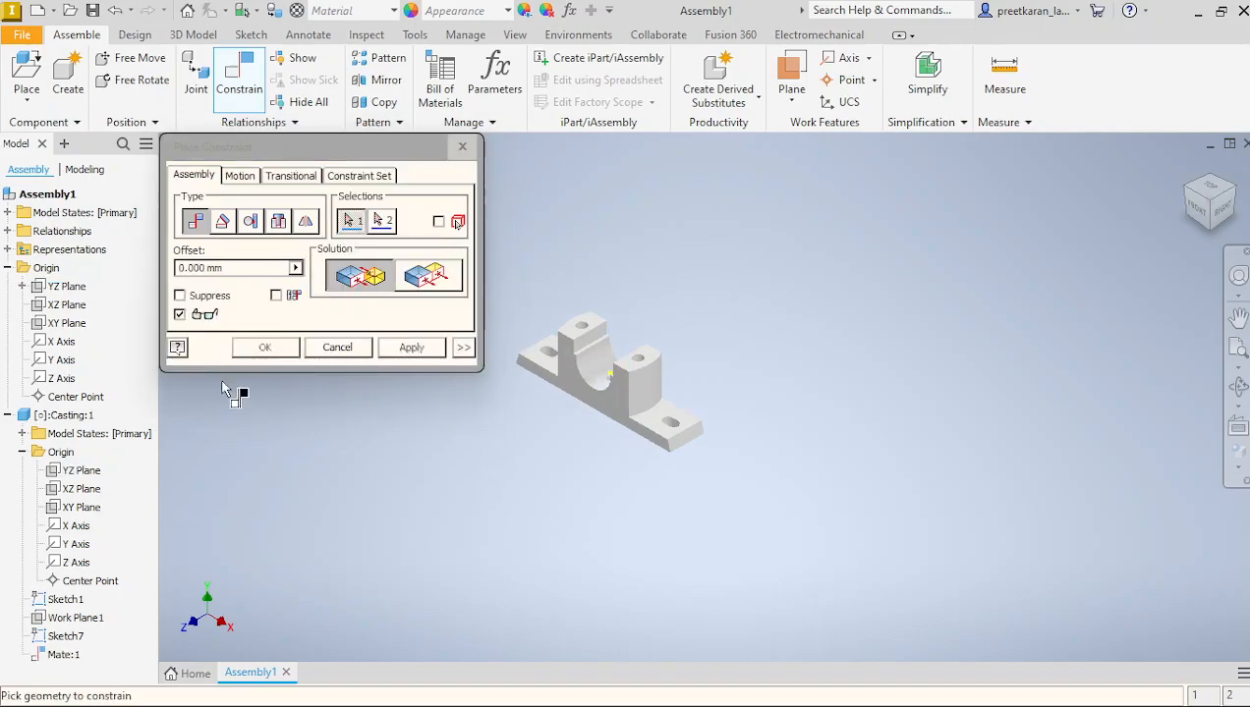
Constrain the casting's XZ plane to the assembly's XZ plane using the Flush solution with 0 mm offset.
click(71, 306)
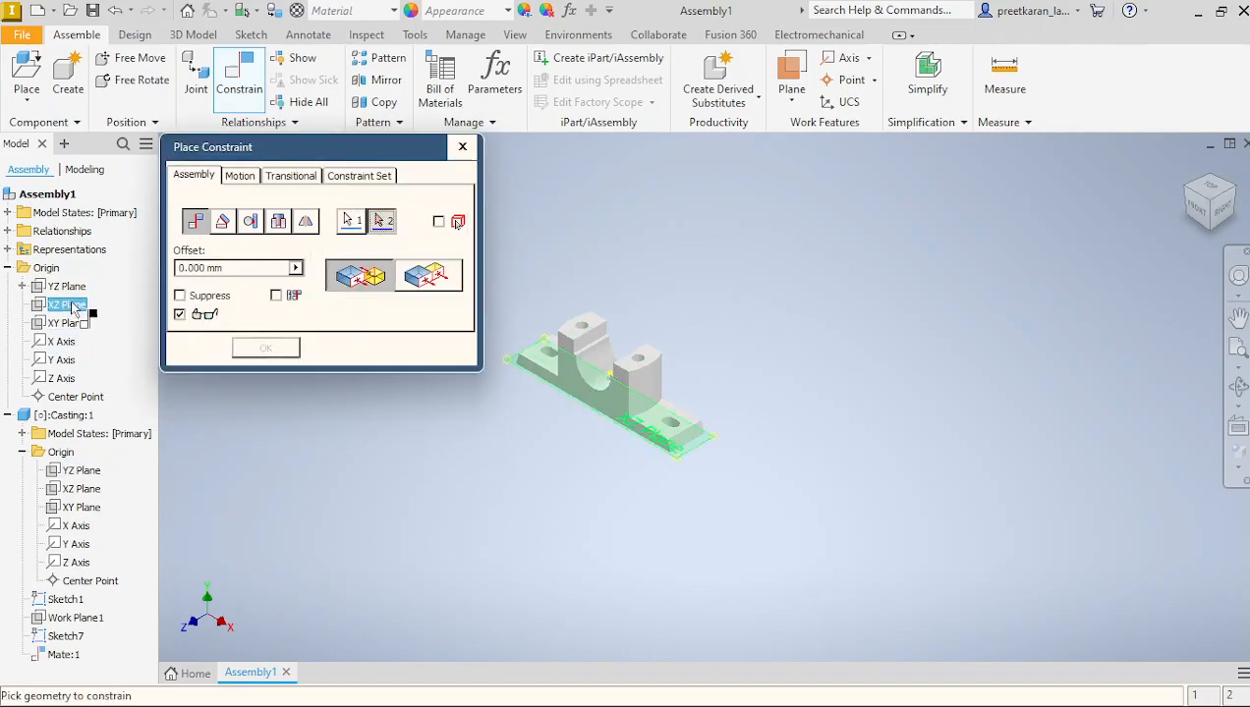
click(82, 489)
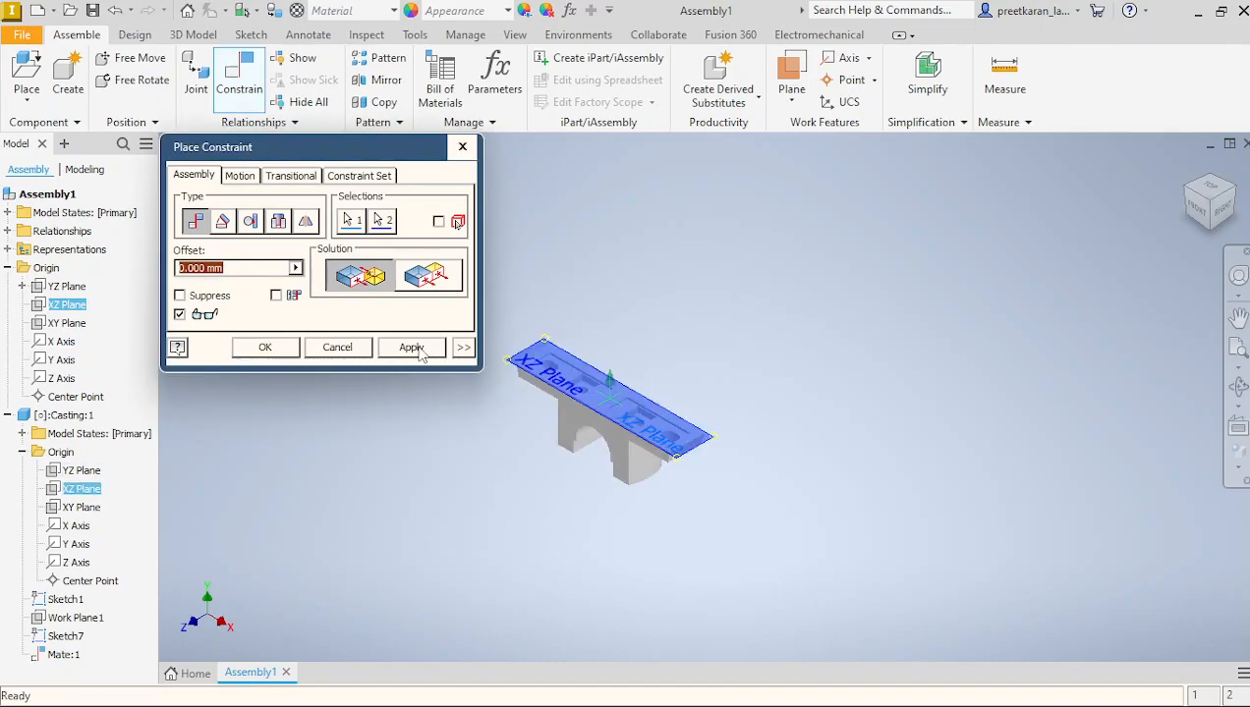
click(431, 281)
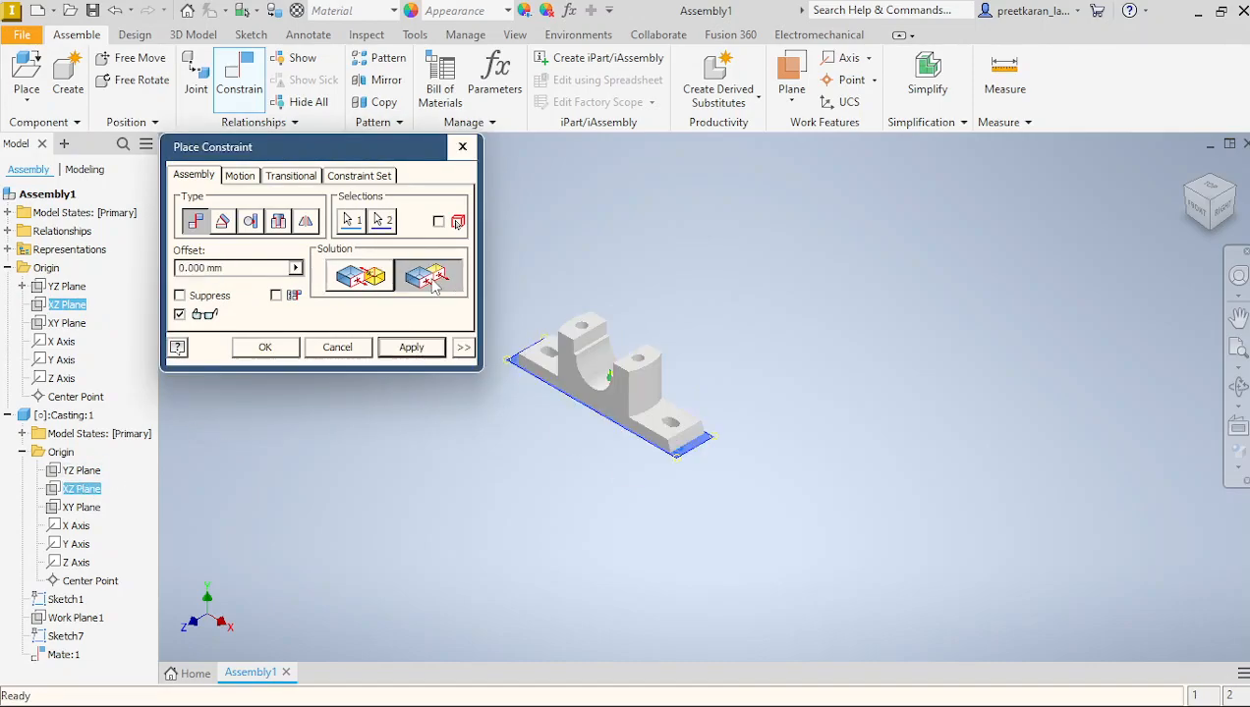
click(421, 352)
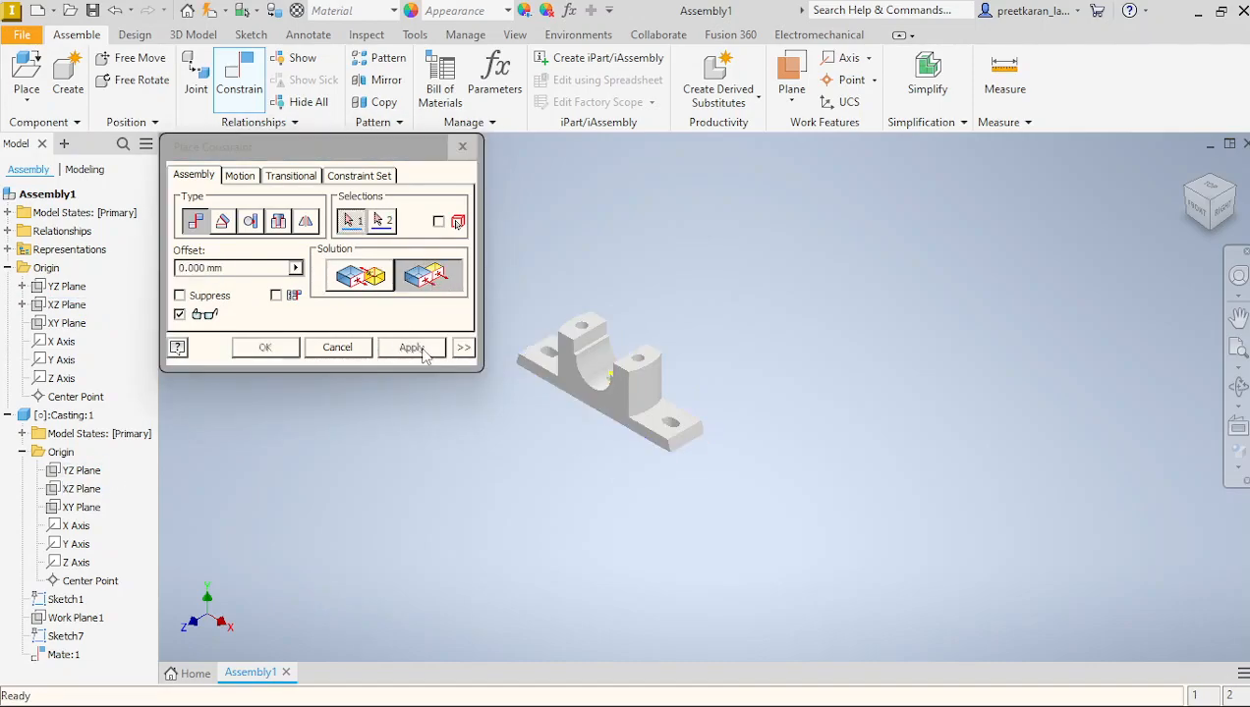
Try to constrain the casting's XY plane flush with the assembly's XY plane at 0 mm offset.
click(69, 324)
click(81, 507)
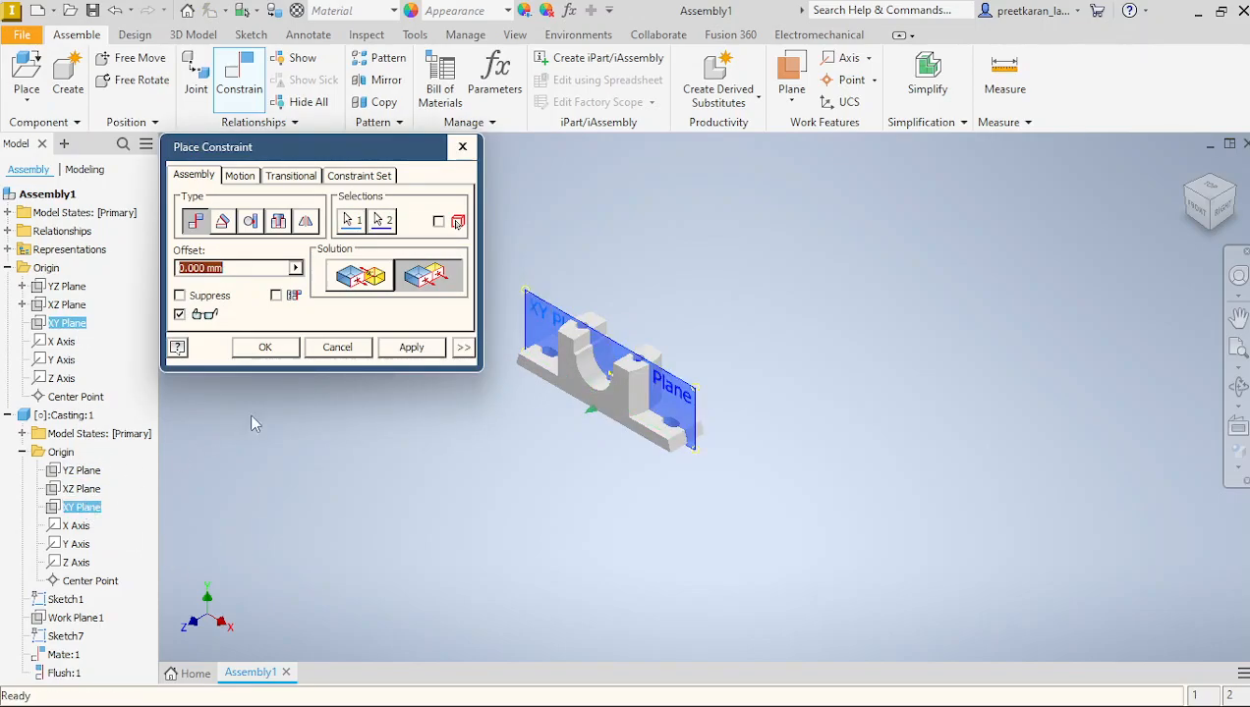
click(407, 349)
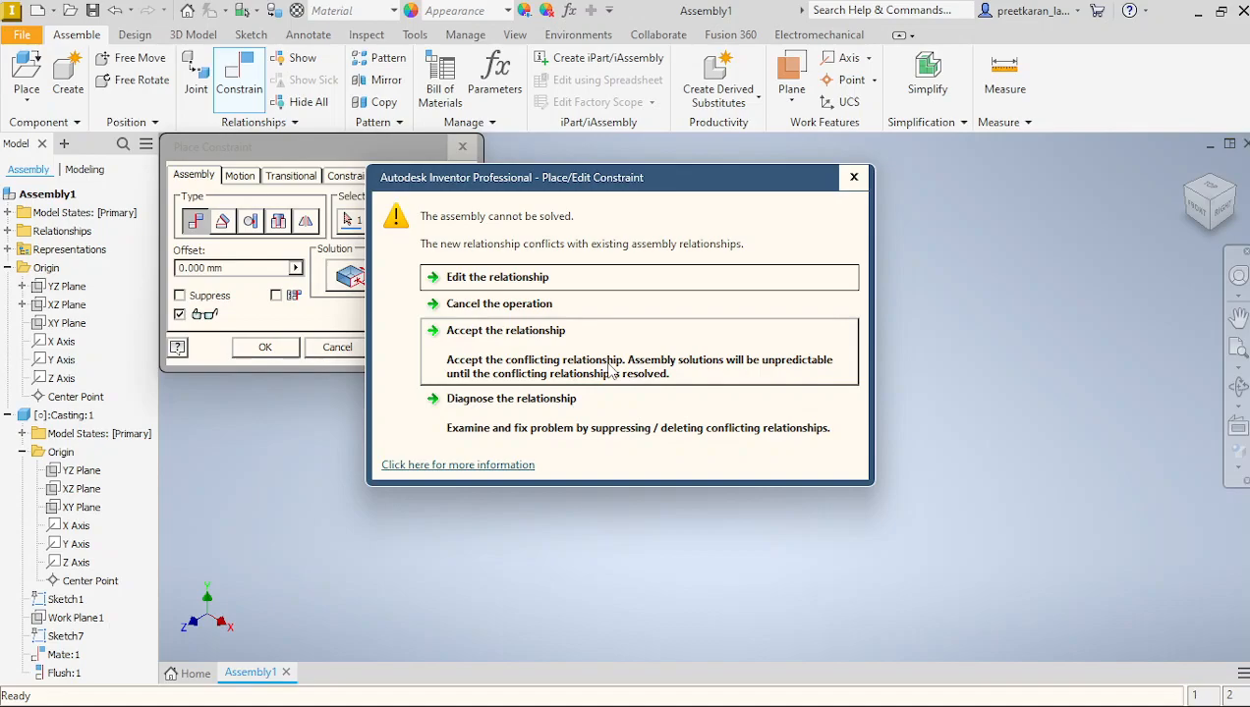
click(856, 178)
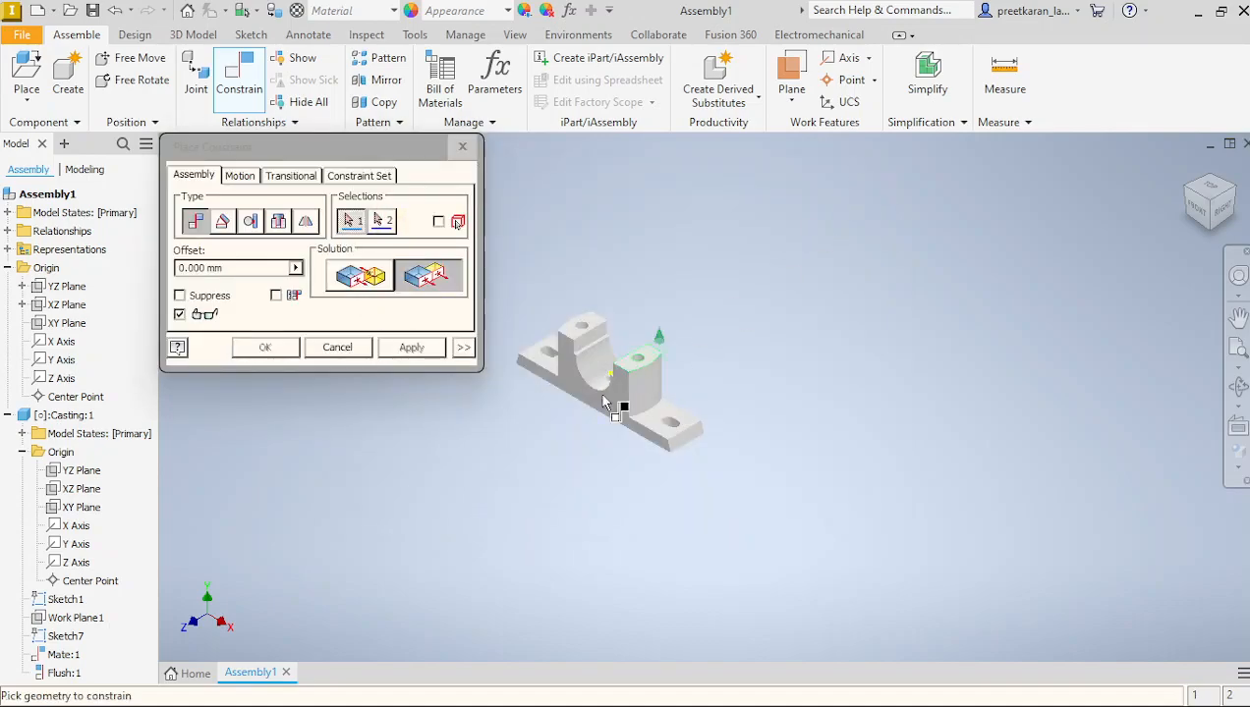
click(356, 346)
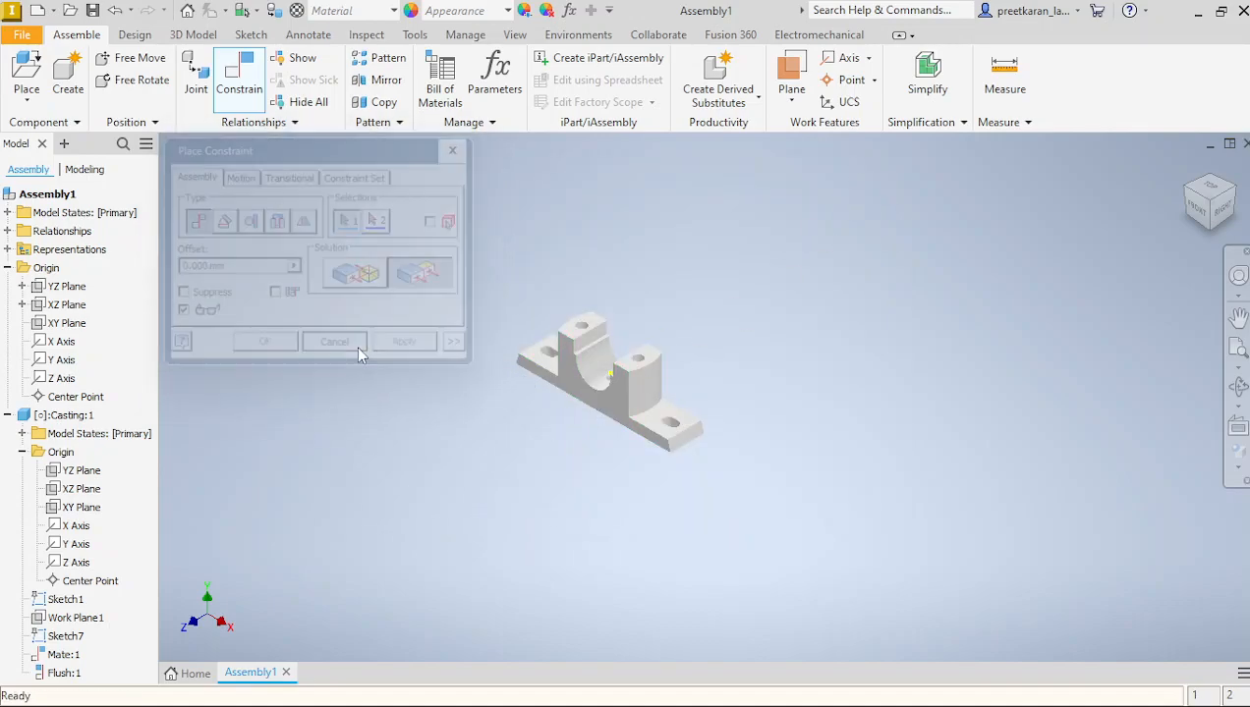
Collapse the casting's origin planes and edit its XZ-plane Flush constraint to use the Mate solution instead.
click(7, 414)
click(6, 414)
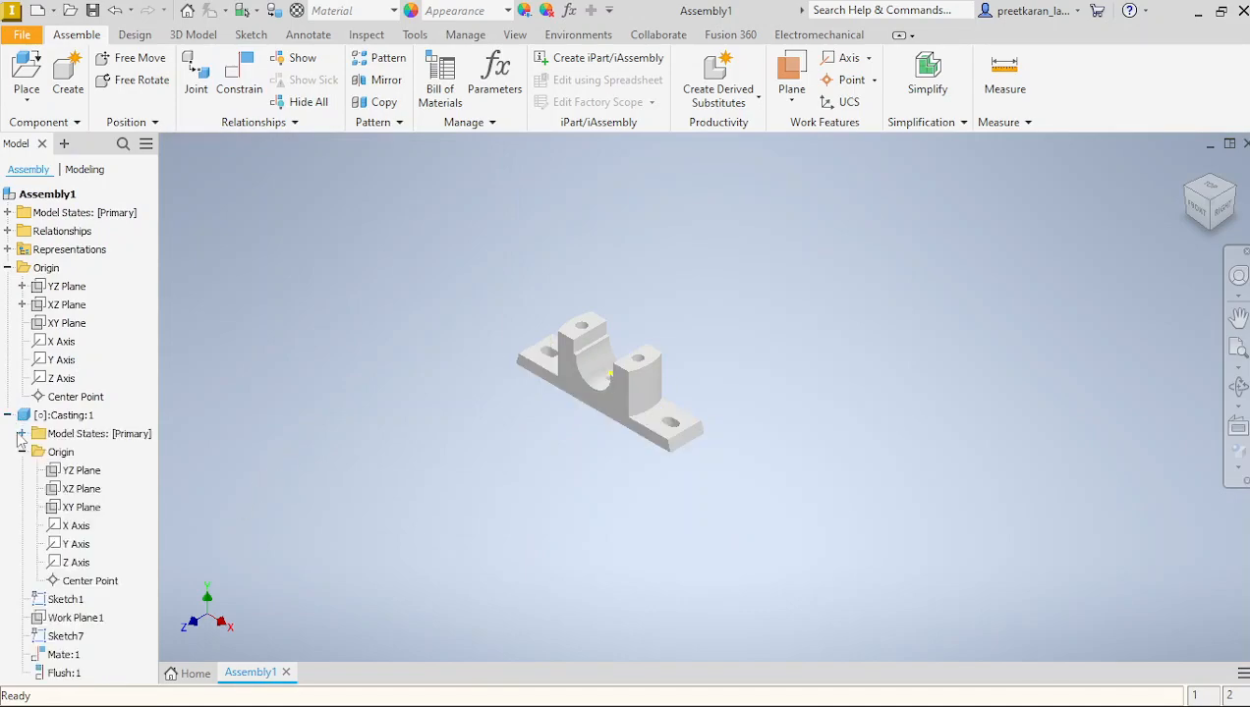
click(21, 453)
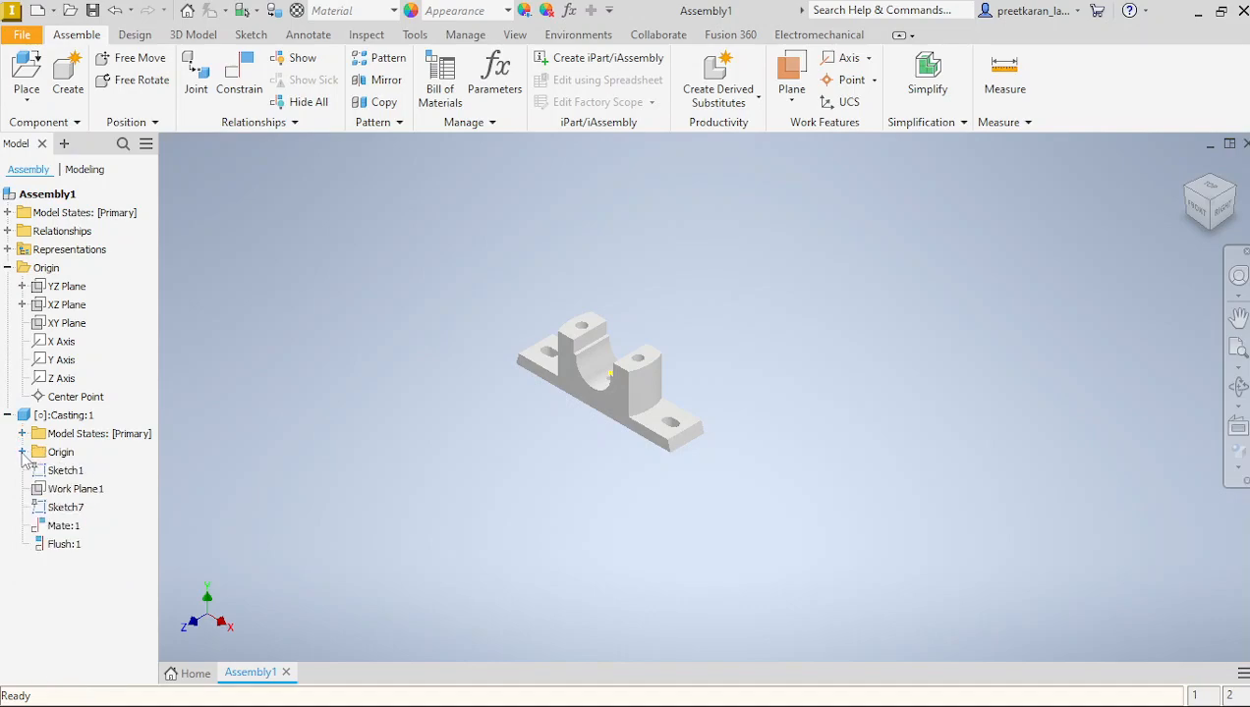
click(77, 530)
click(85, 570)
click(68, 548)
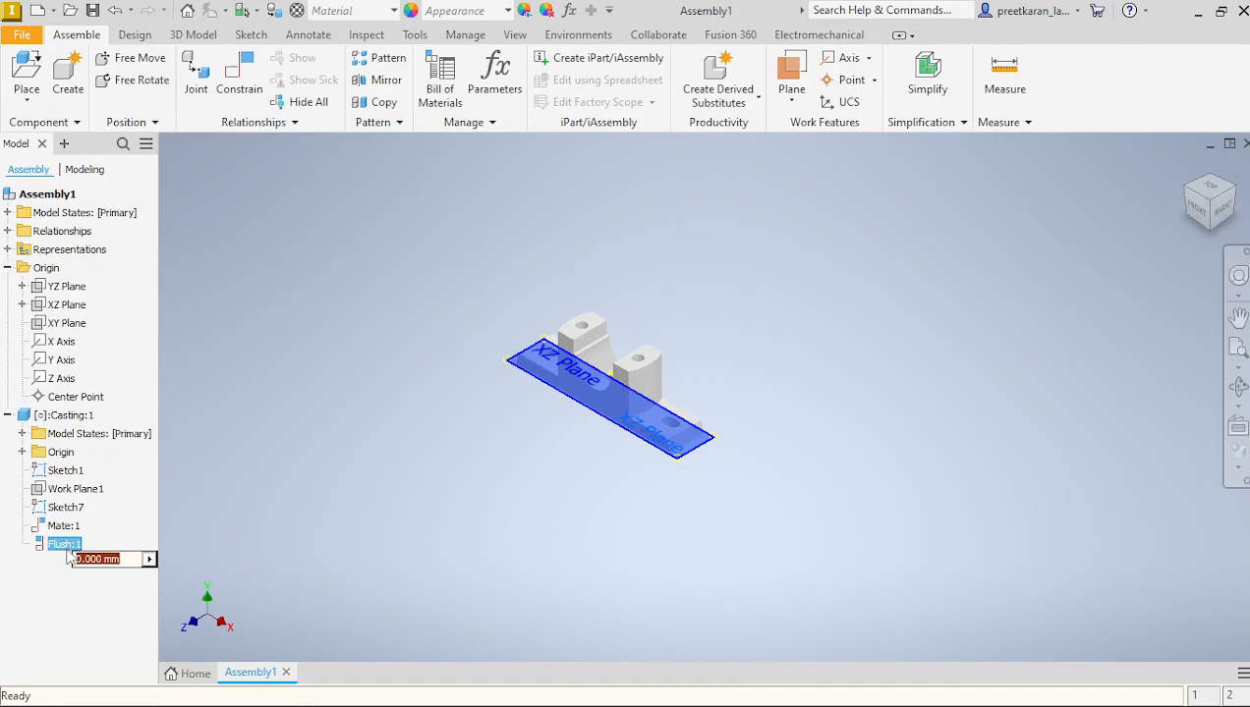
key(Escape)
right_click(71, 548)
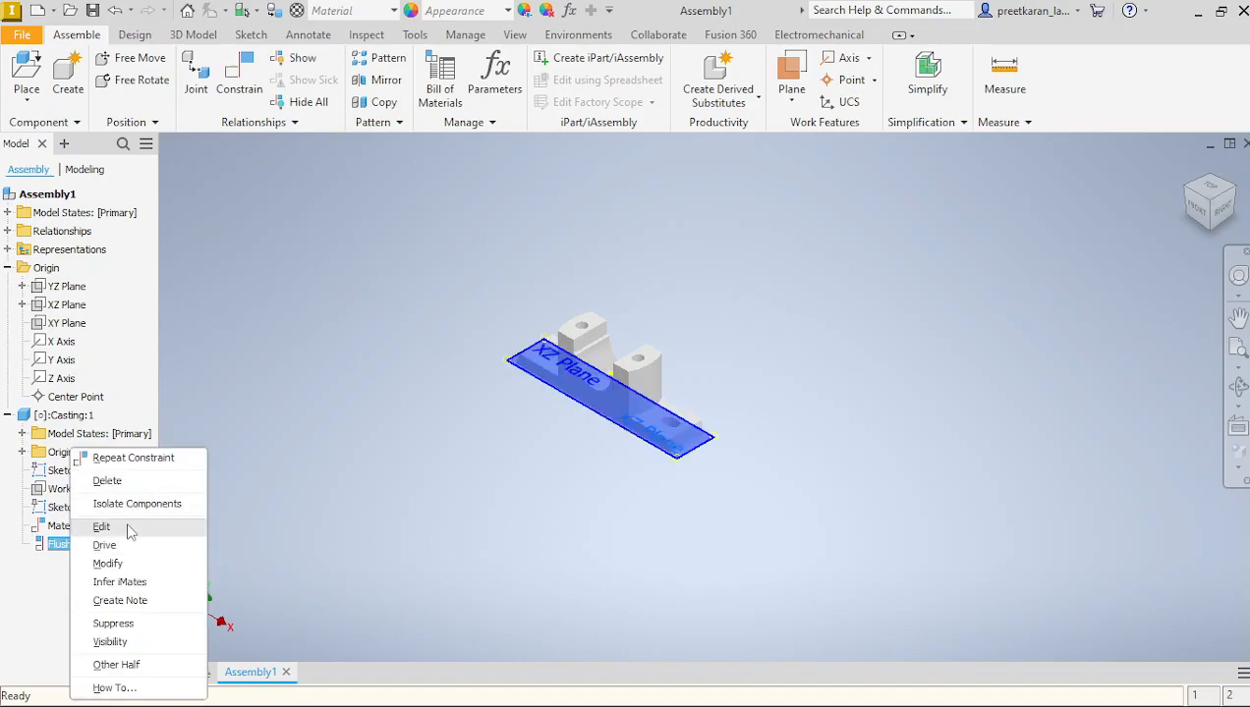
key(Escape)
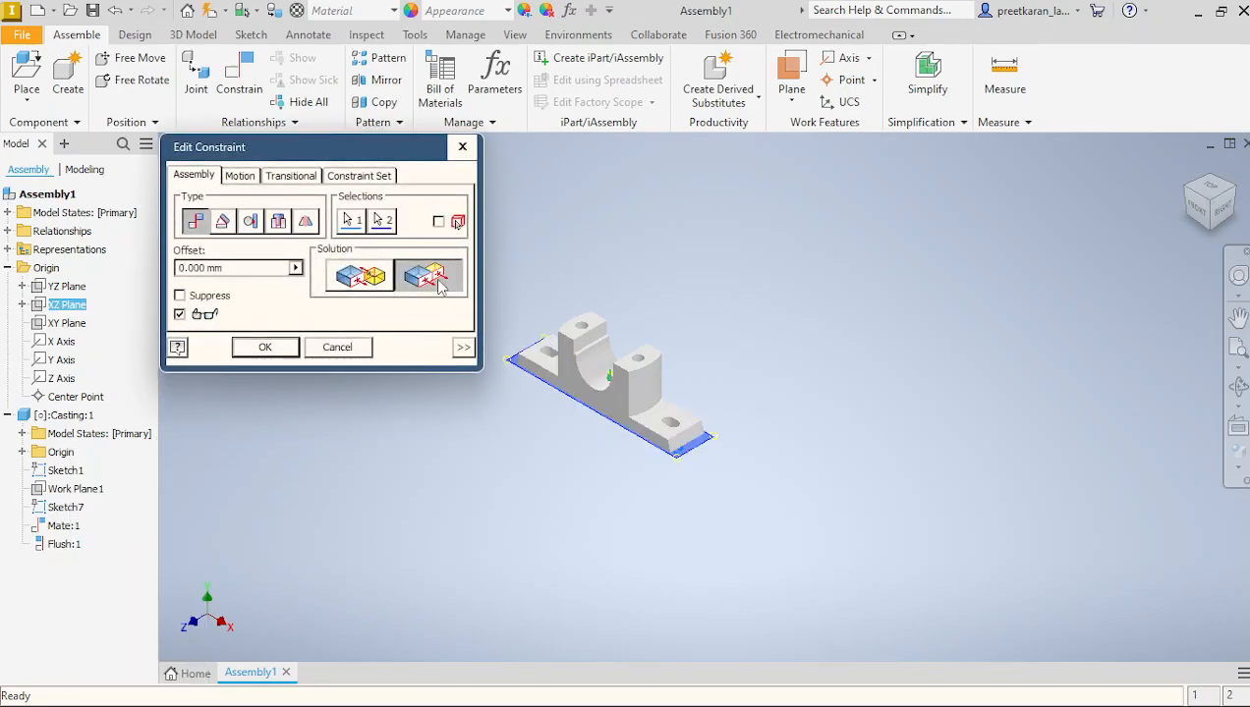
click(370, 280)
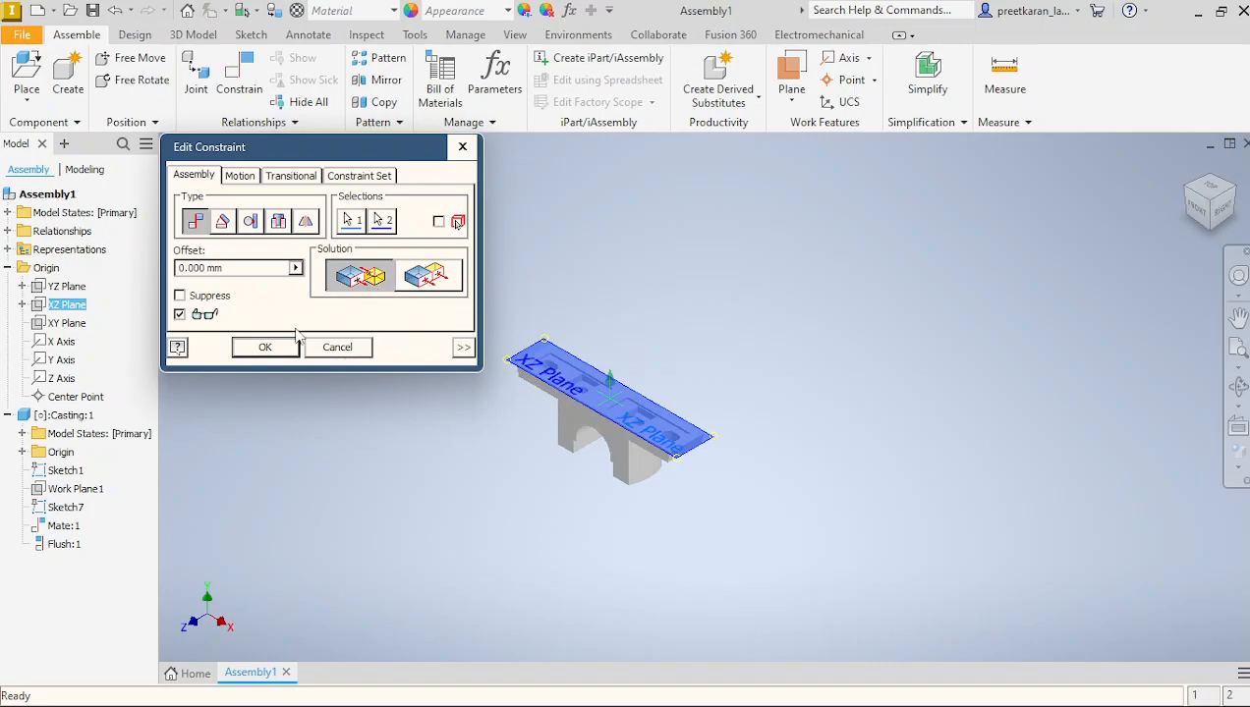
click(264, 347)
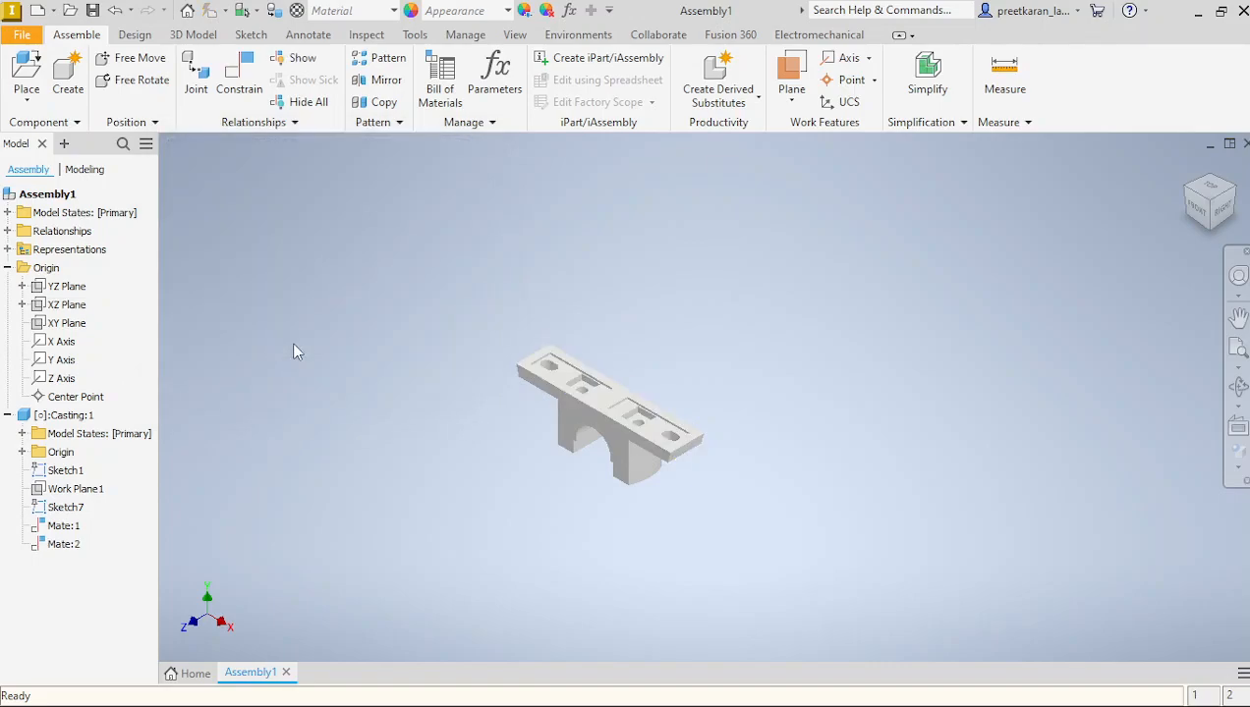
Try to mate the casting's XY plane with the assembly's XY plane at 0 mm offset.
click(239, 76)
click(65, 329)
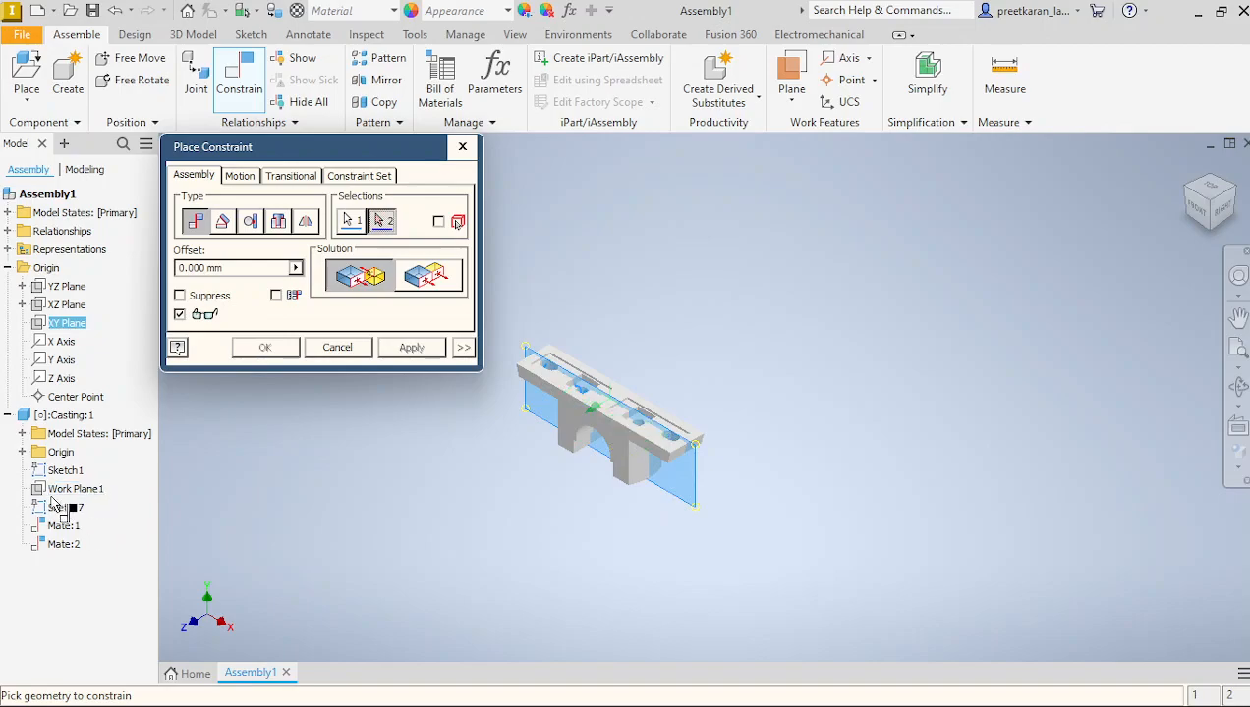
click(22, 452)
click(82, 508)
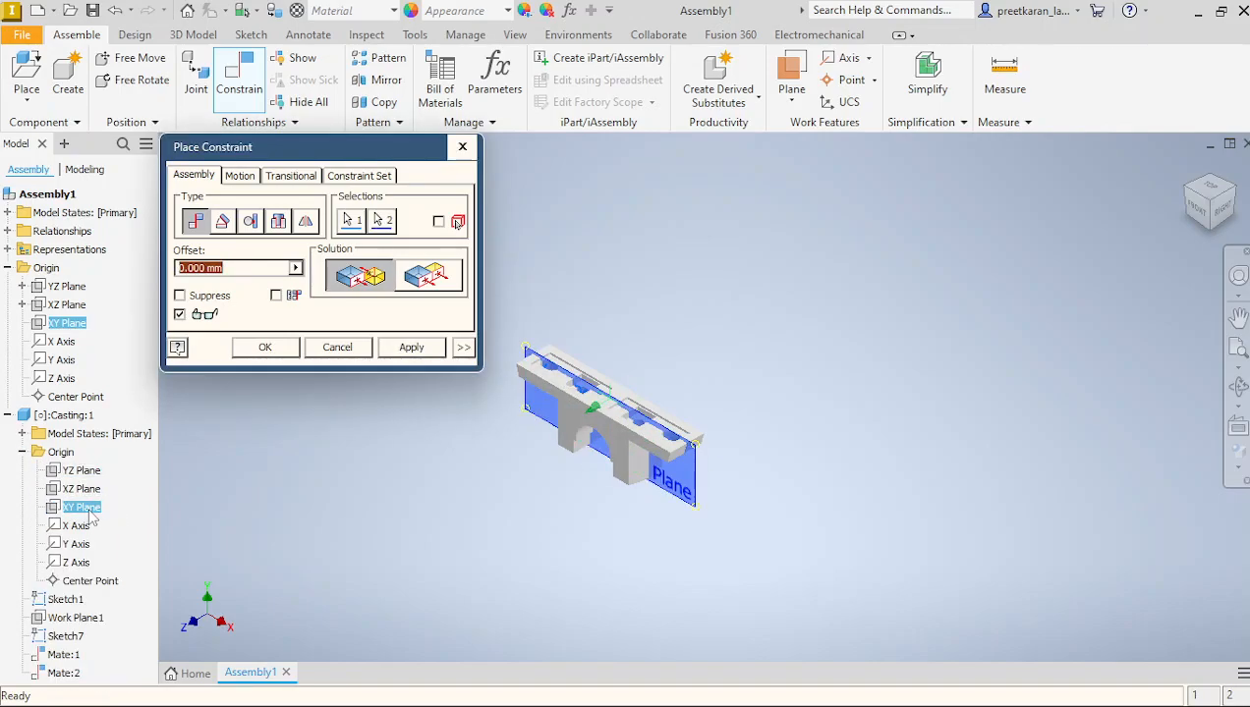
click(409, 349)
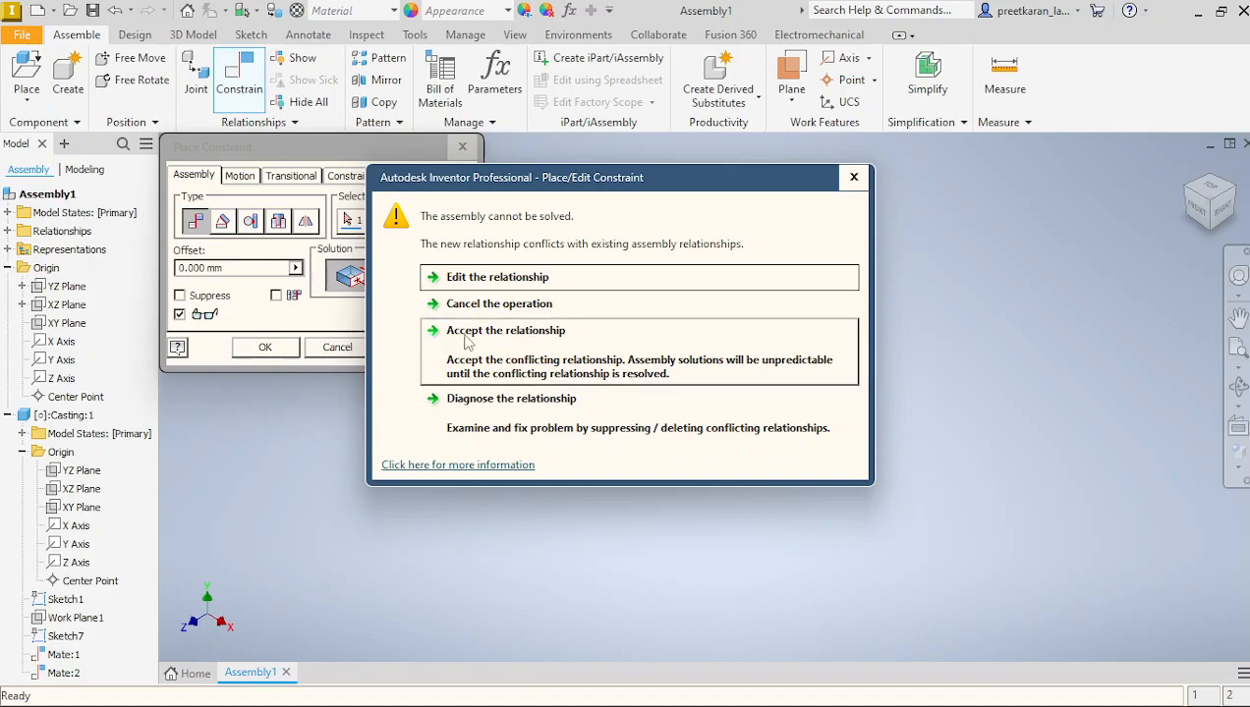
click(853, 178)
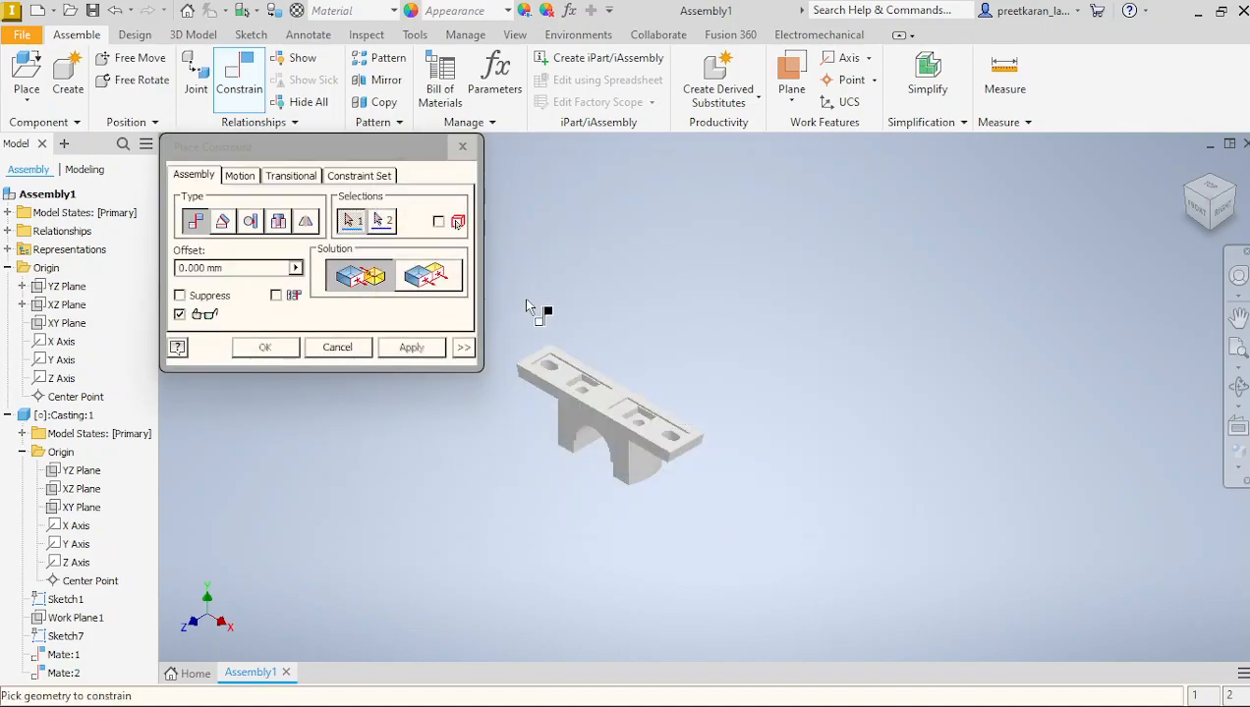
click(338, 348)
Turn on the visibility of the assembly's XY, XZ and YZ origin planes.
right_click(66, 323)
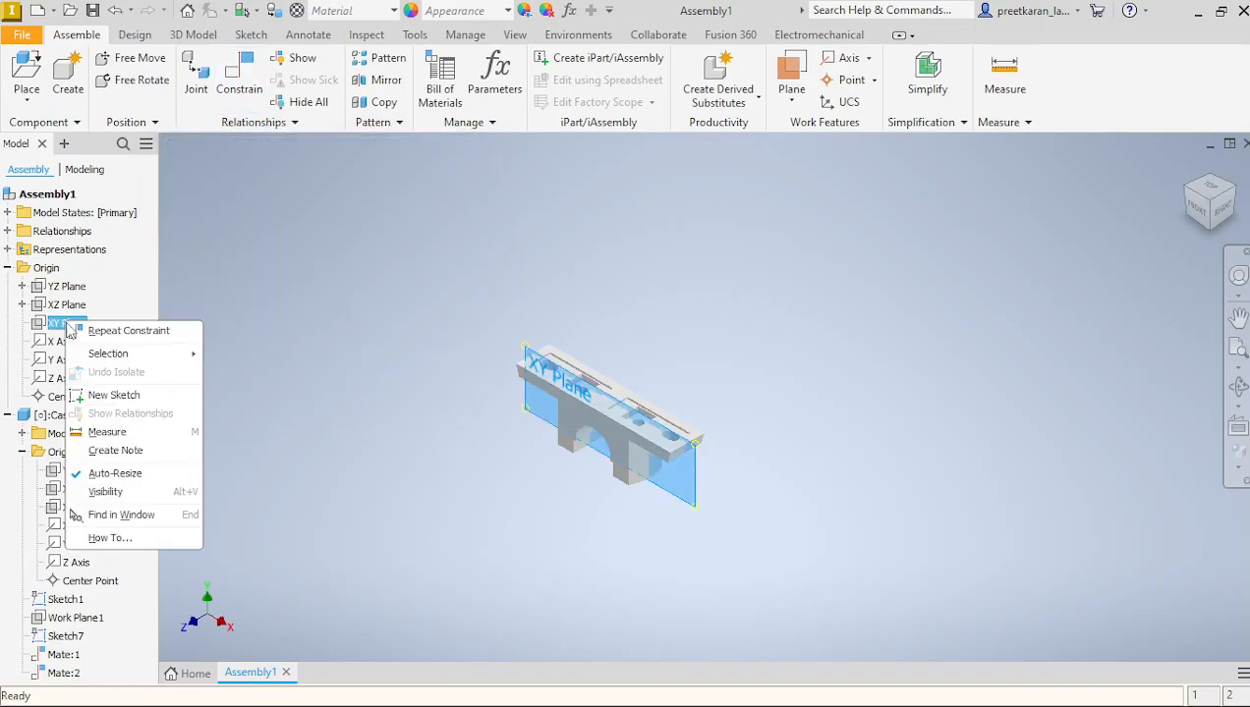
click(104, 491)
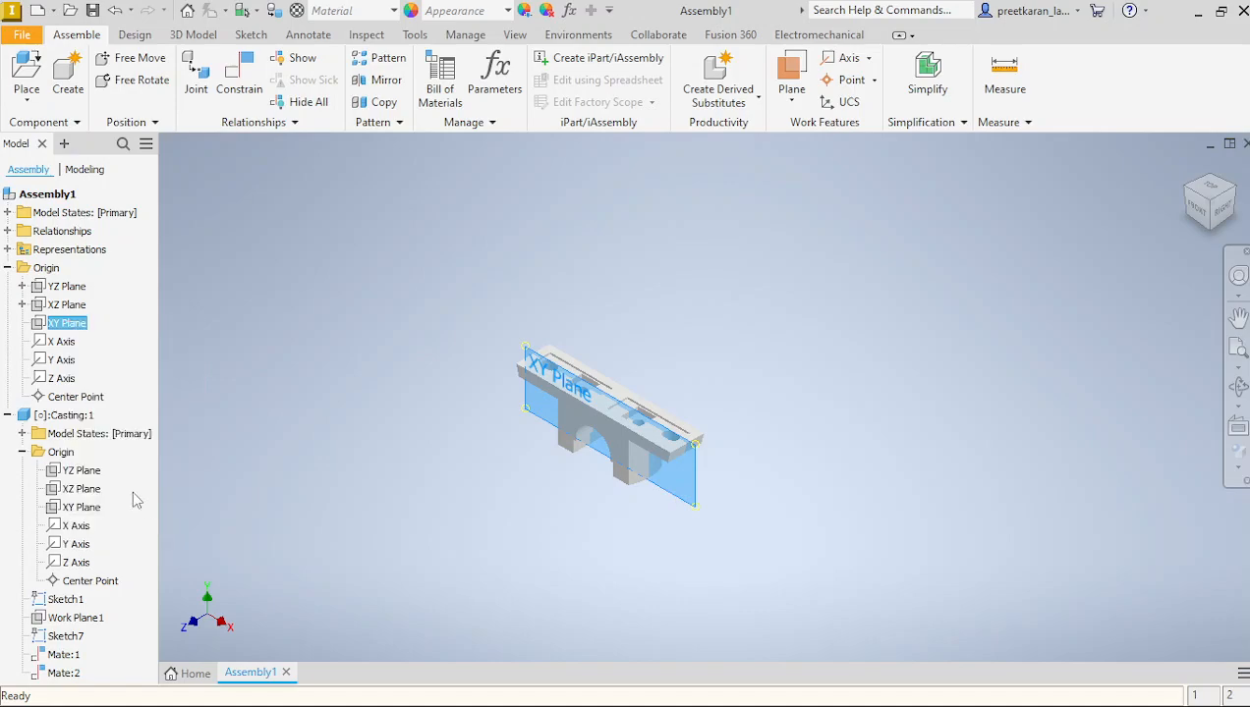
right_click(72, 307)
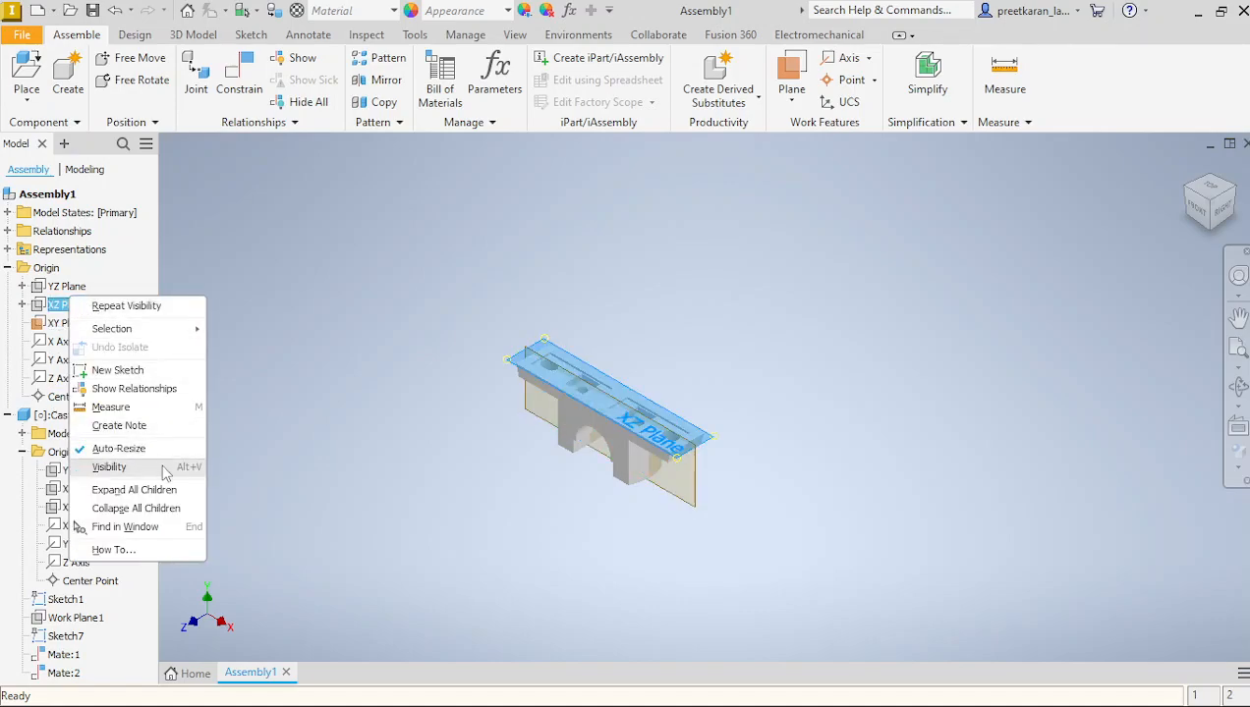
click(148, 466)
right_click(75, 287)
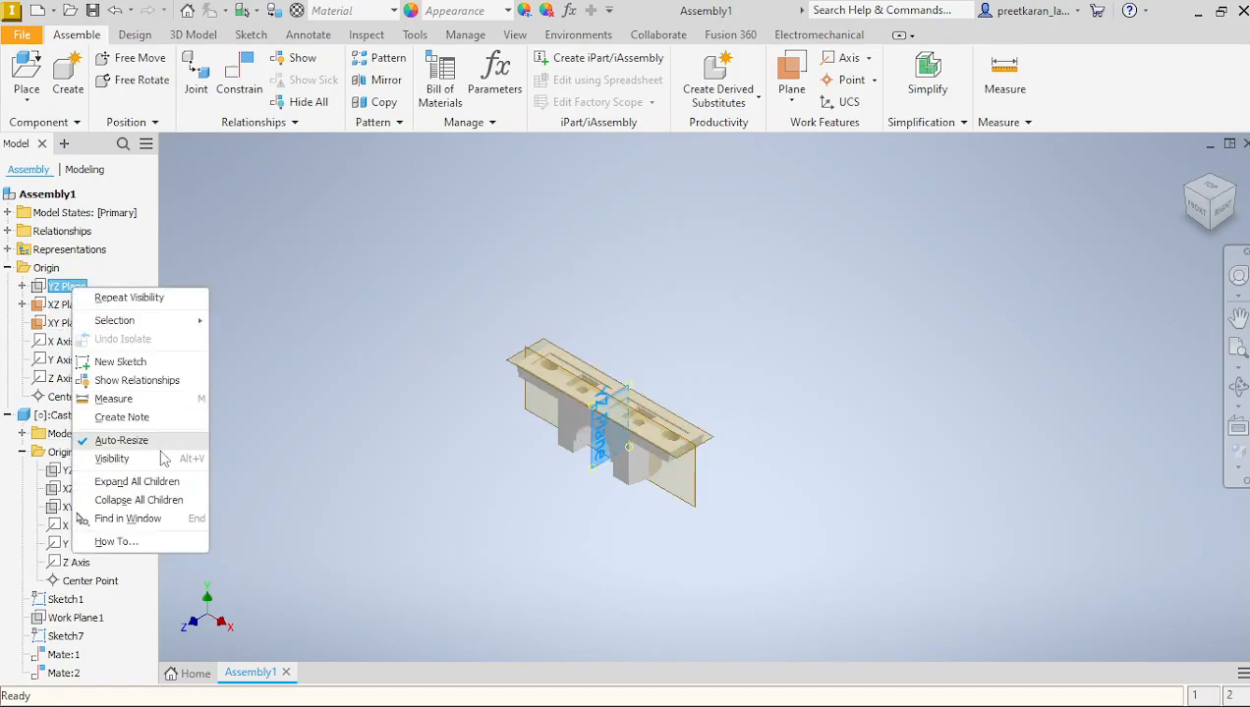
click(154, 462)
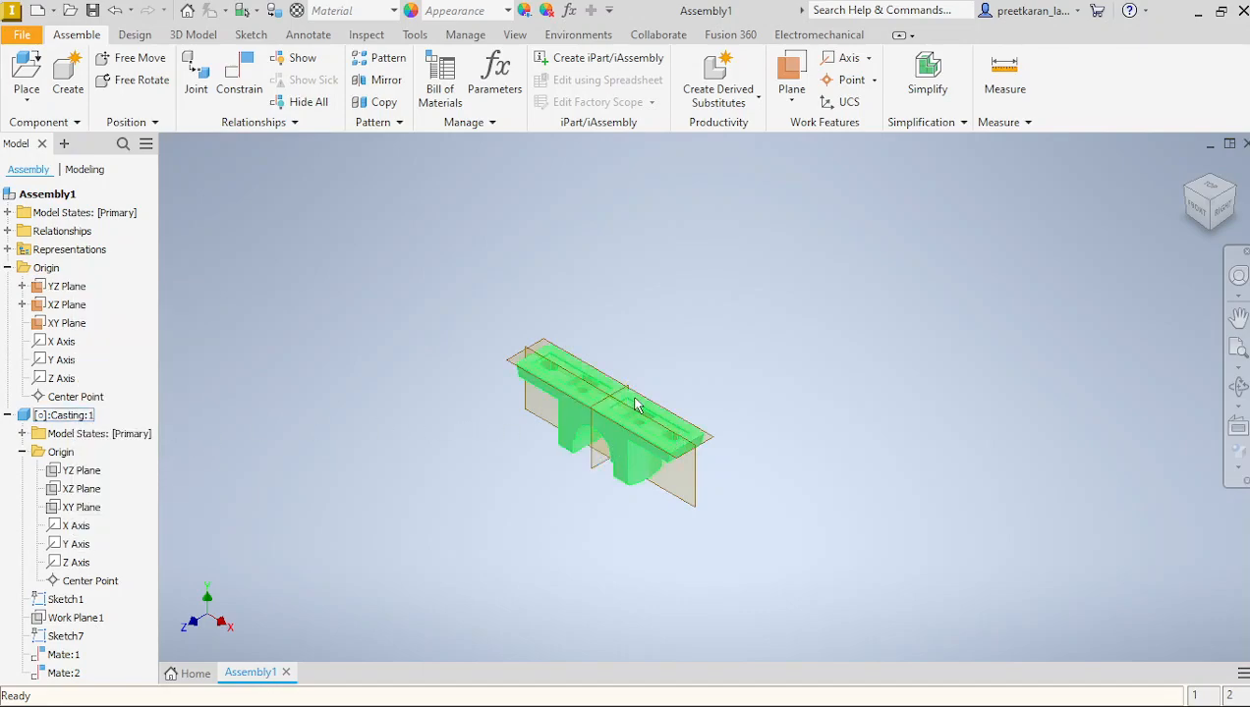
scroll(622, 423, up, 3)
scroll(590, 447, down, 4)
scroll(580, 416, up, 3)
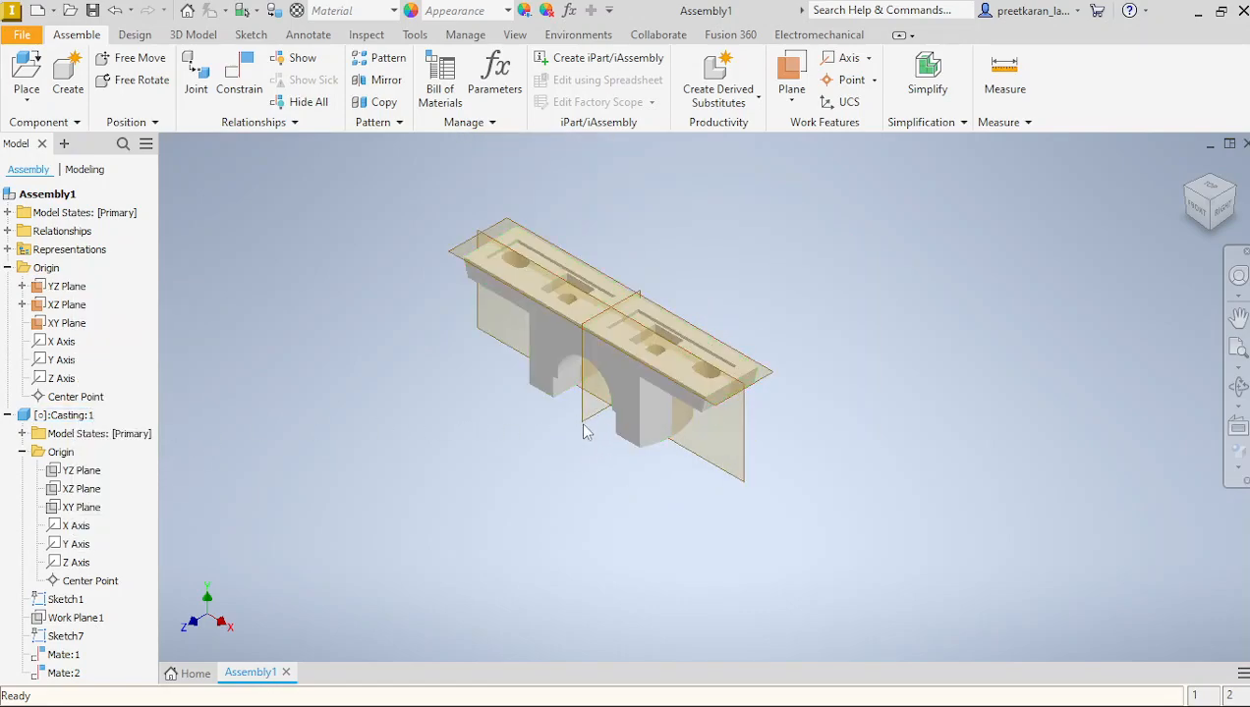
Turn on the visibility of the casting's YZ, XZ and XY origin planes.
right_click(80, 471)
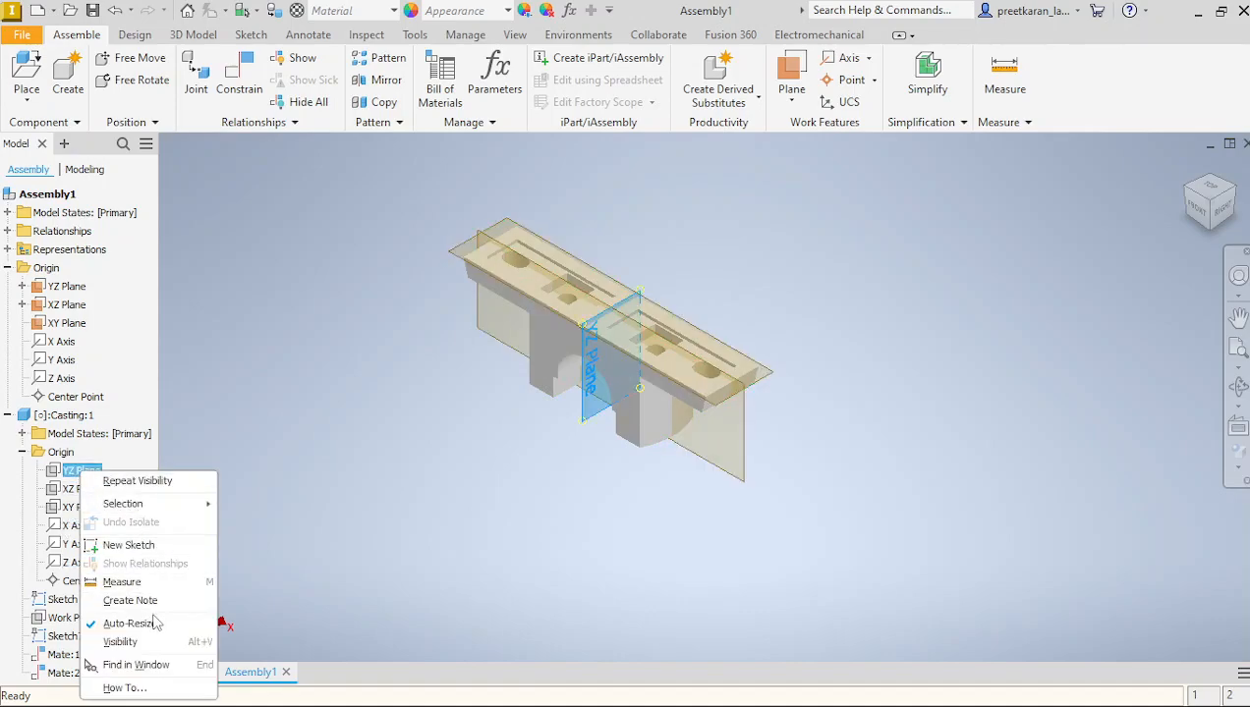
click(120, 641)
right_click(83, 487)
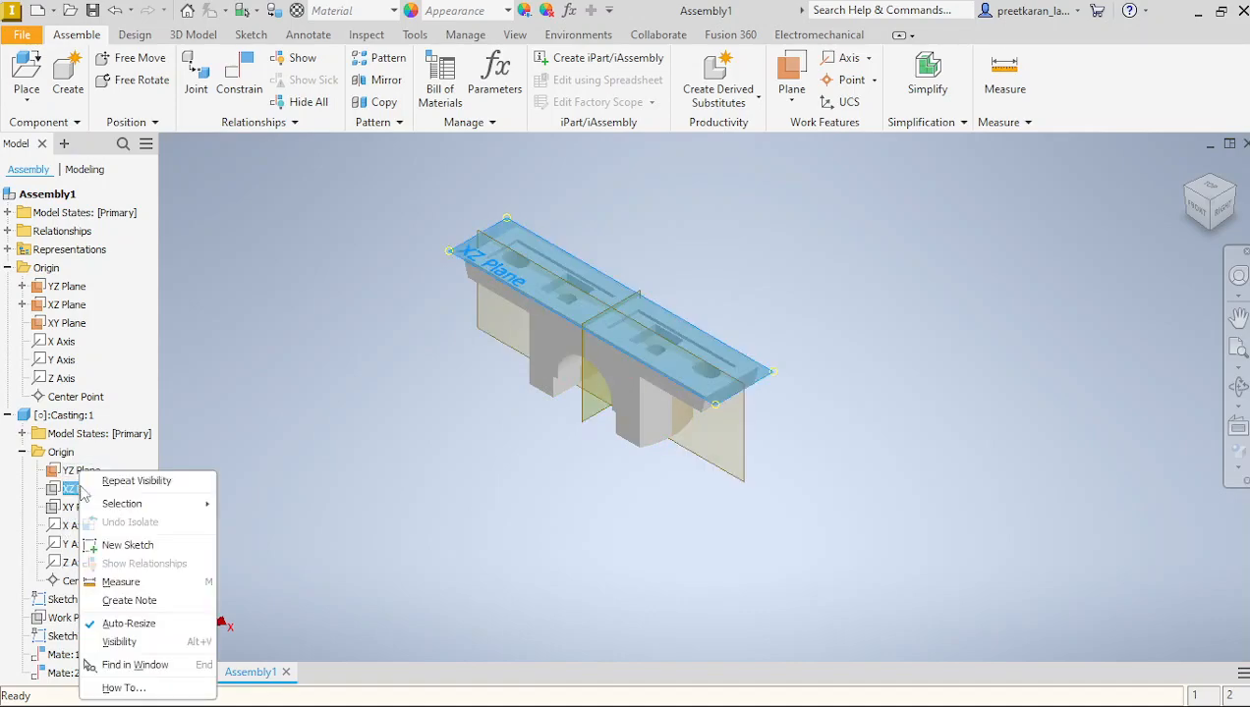
click(143, 644)
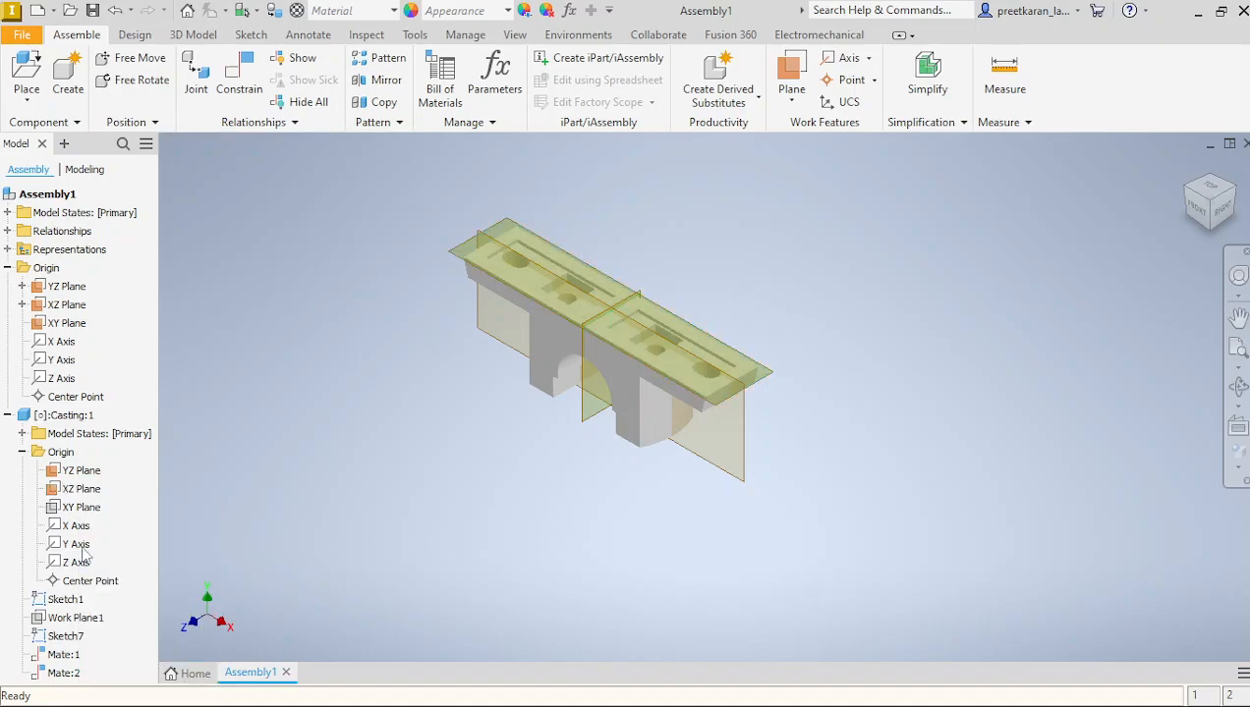
right_click(91, 507)
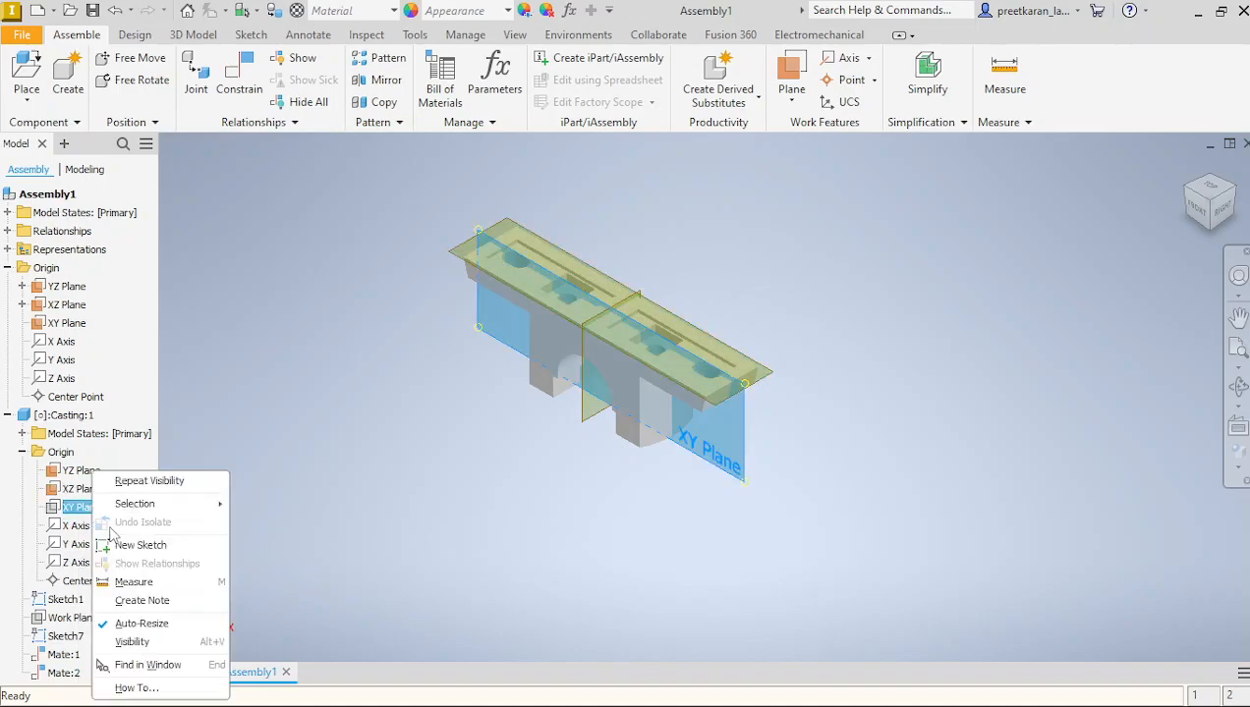
click(148, 643)
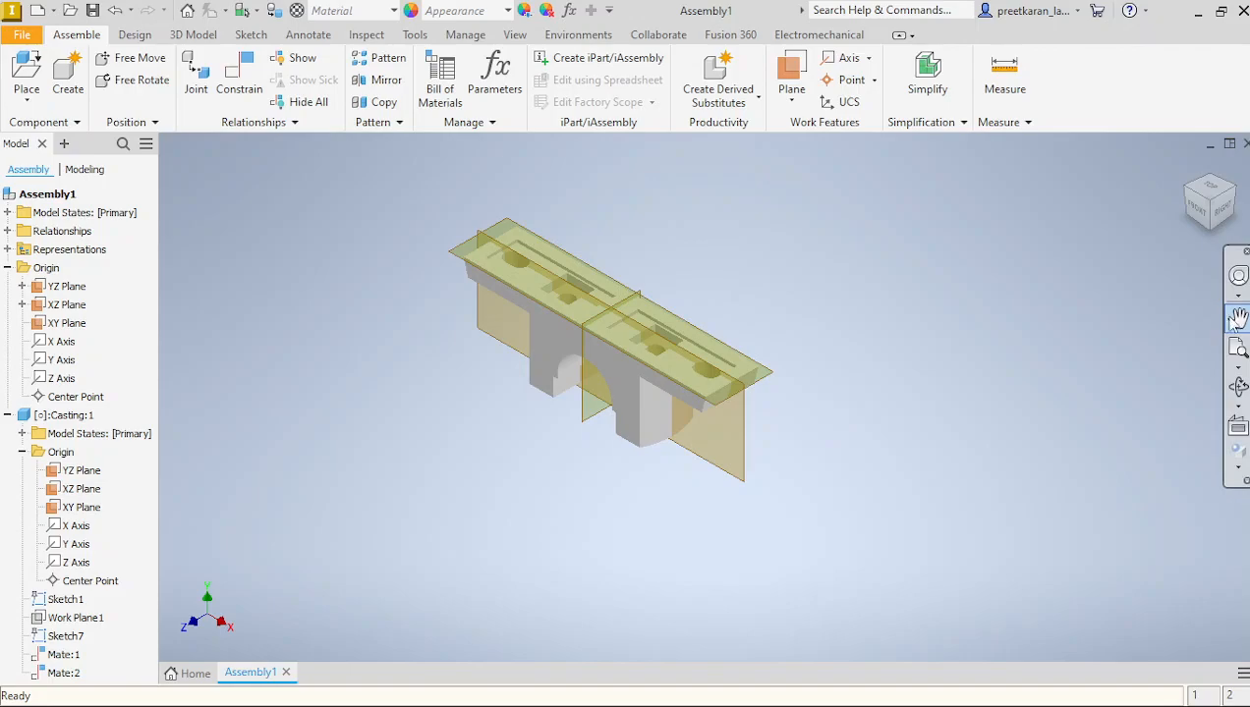
Examine from several angles how the casting's origin planes align with the assembly's origin planes.
click(1238, 385)
drag(710, 393, 695, 442)
scroll(592, 355, up, 3)
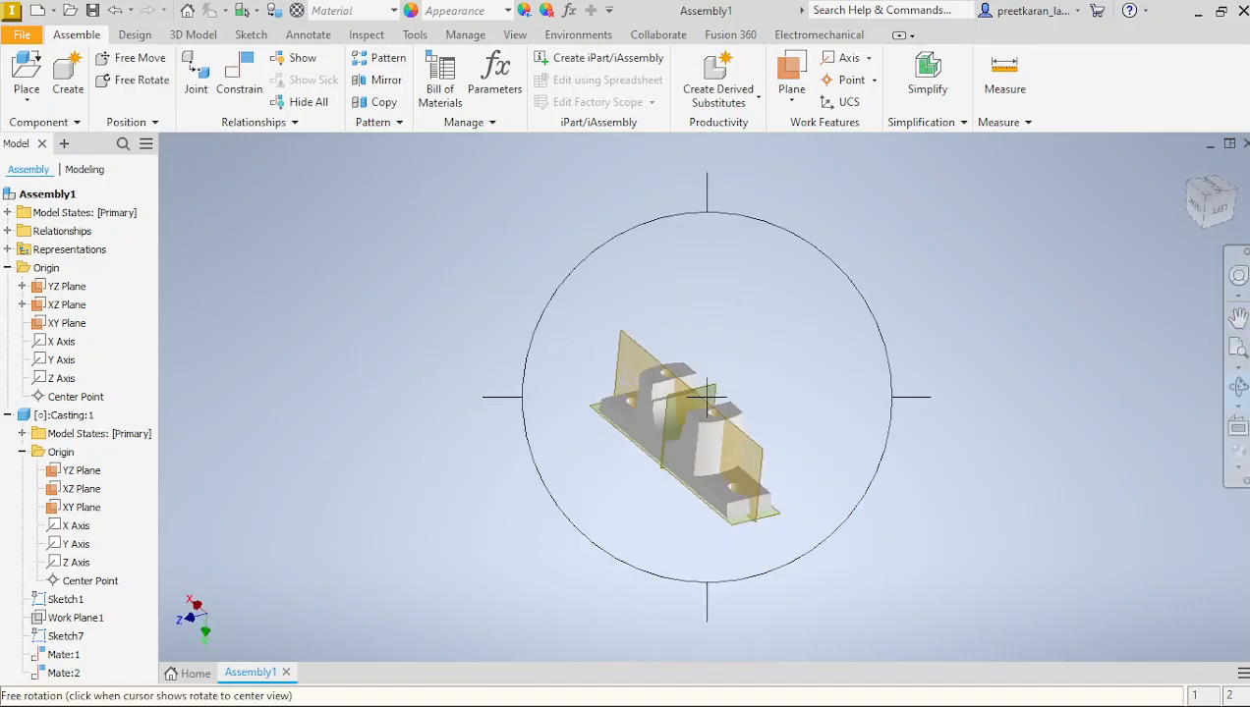
scroll(703, 393, down, 3)
right_click(705, 320)
click(764, 312)
click(1238, 385)
drag(882, 438, 904, 395)
right_click(903, 393)
click(973, 393)
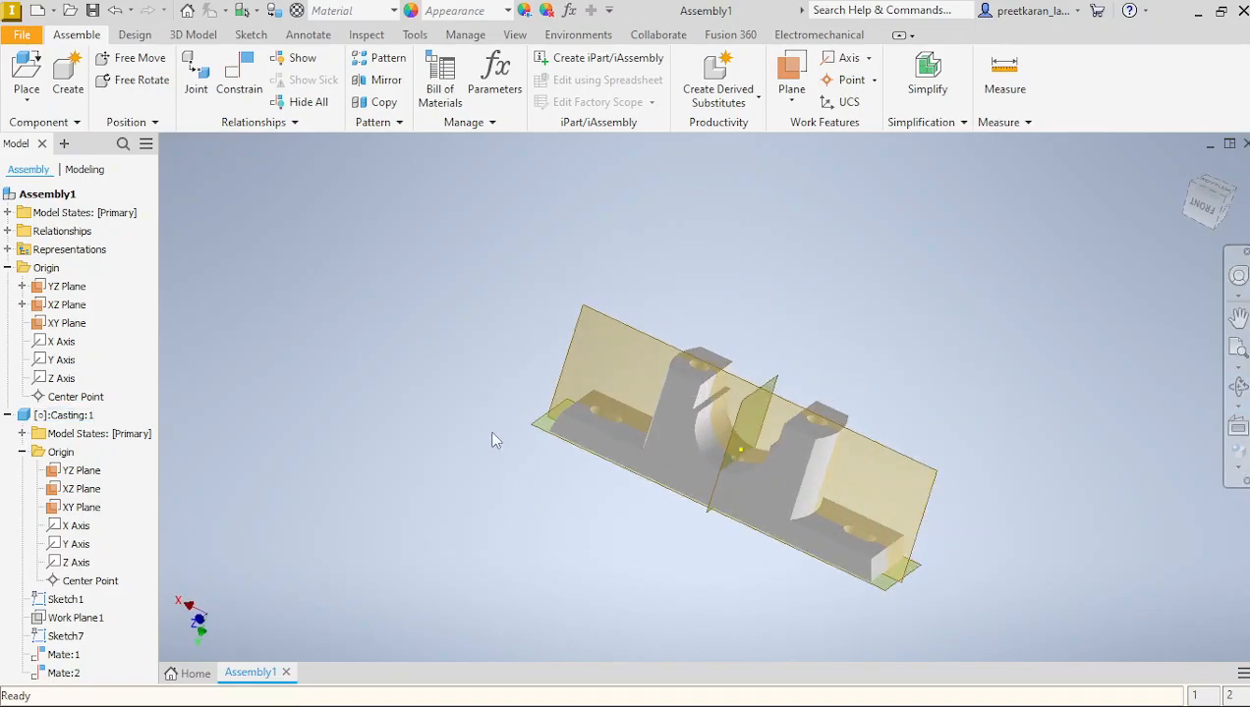
Move the casting away from the assembly's XY plane to test its remaining freedom of movement.
drag(668, 434, 505, 326)
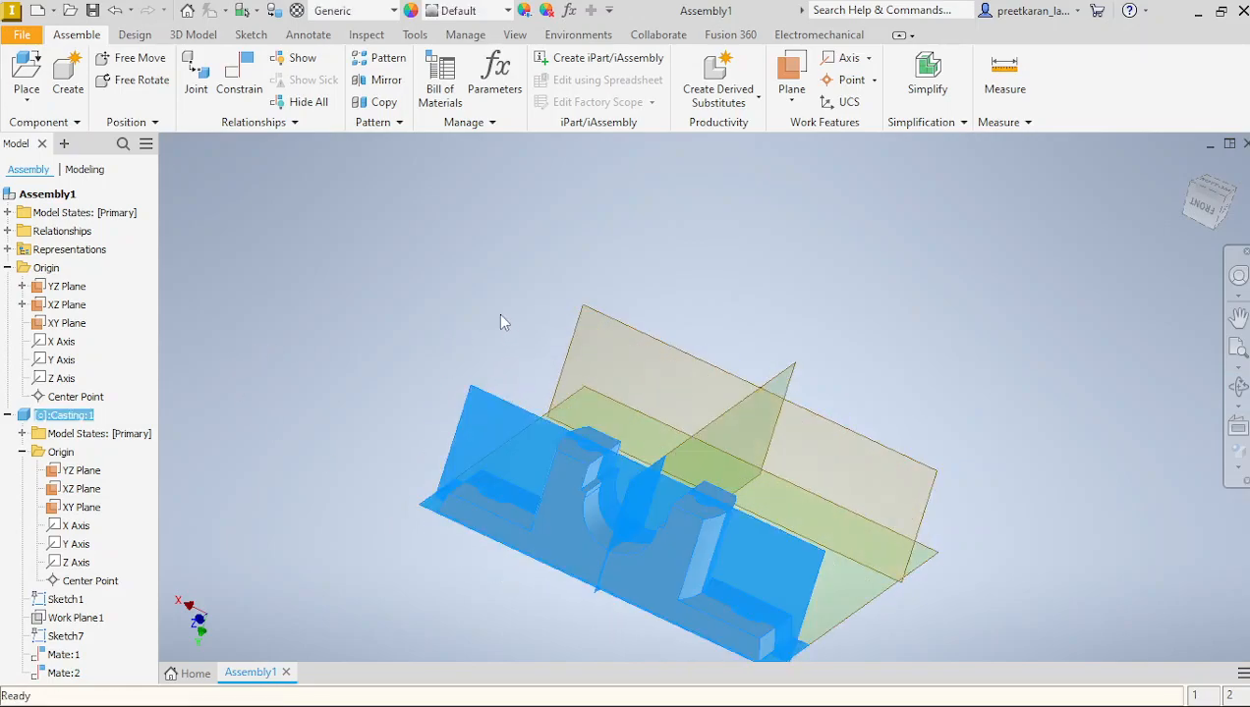
scroll(451, 295, down, 3)
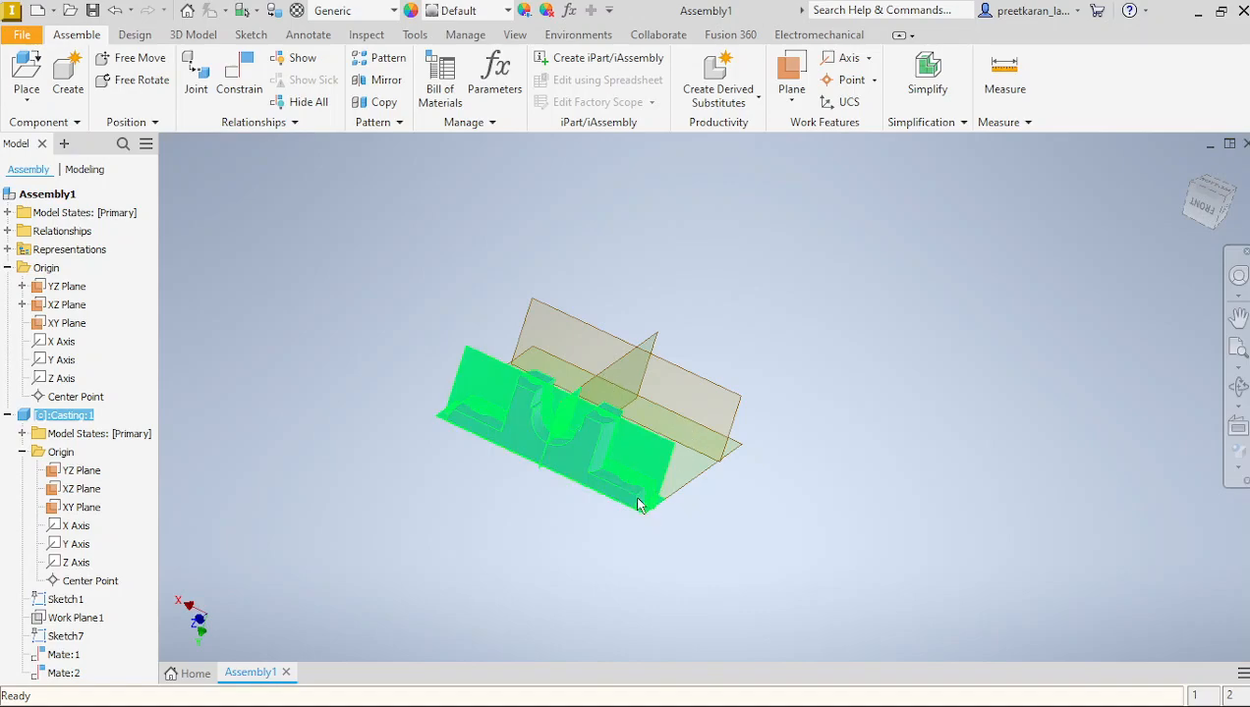
drag(589, 464, 456, 560)
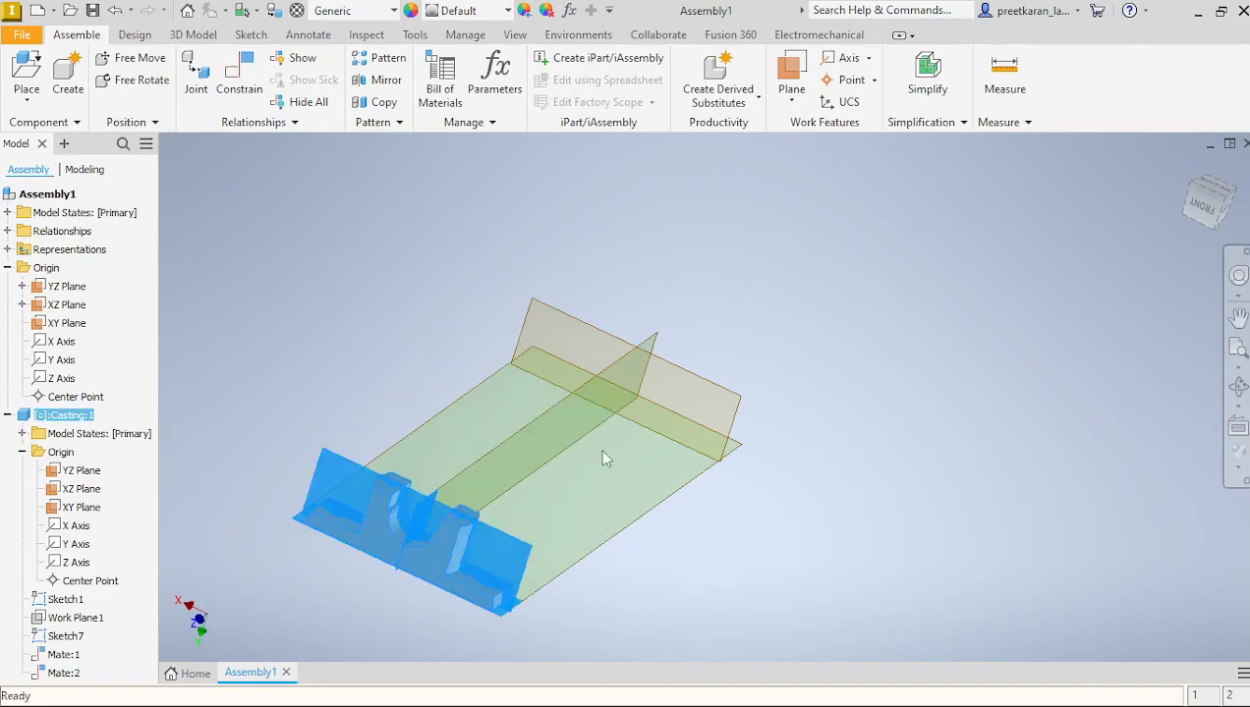
scroll(572, 321, down, 2)
scroll(527, 440, up, 4)
click(833, 439)
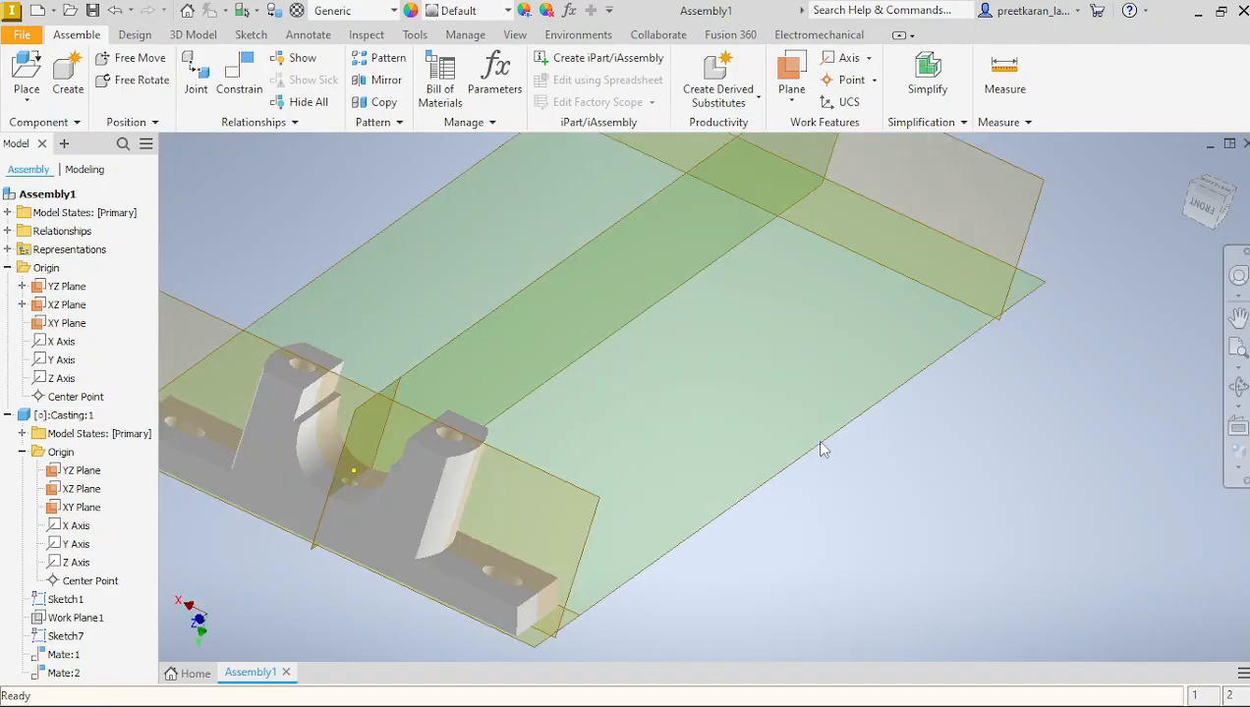
scroll(699, 385, down, 4)
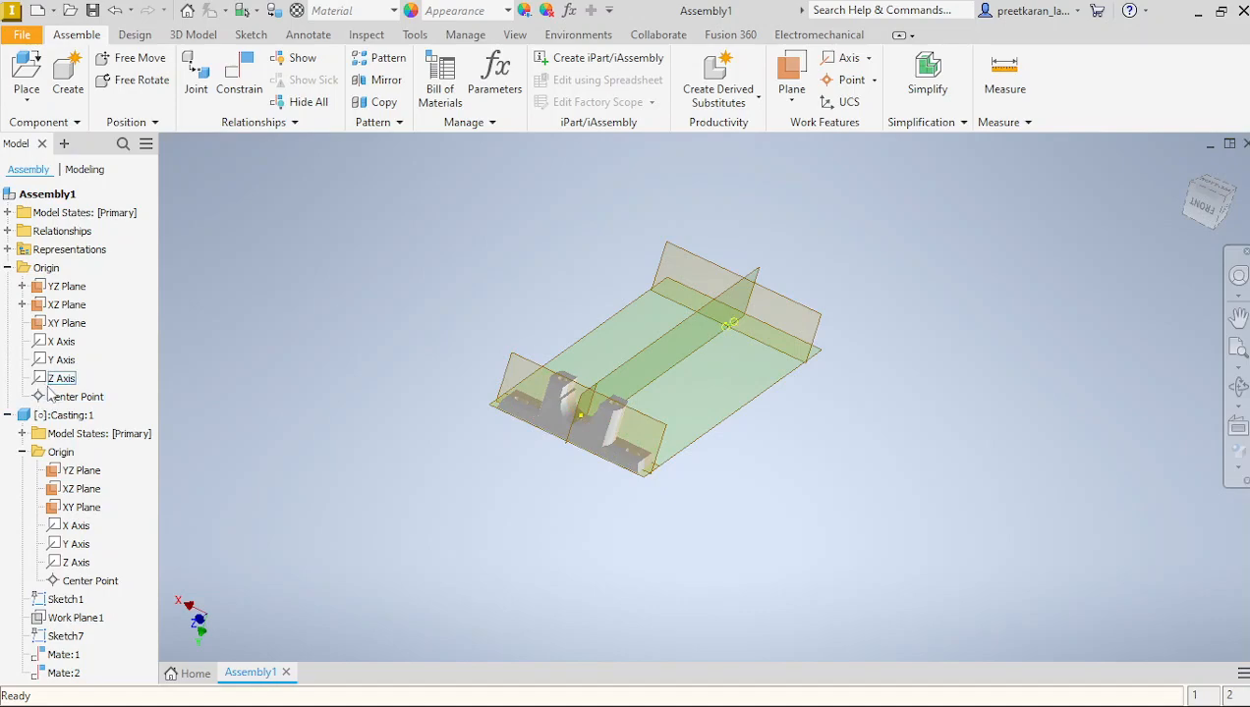
scroll(174, 557, up, 4)
scroll(432, 476, down, 3)
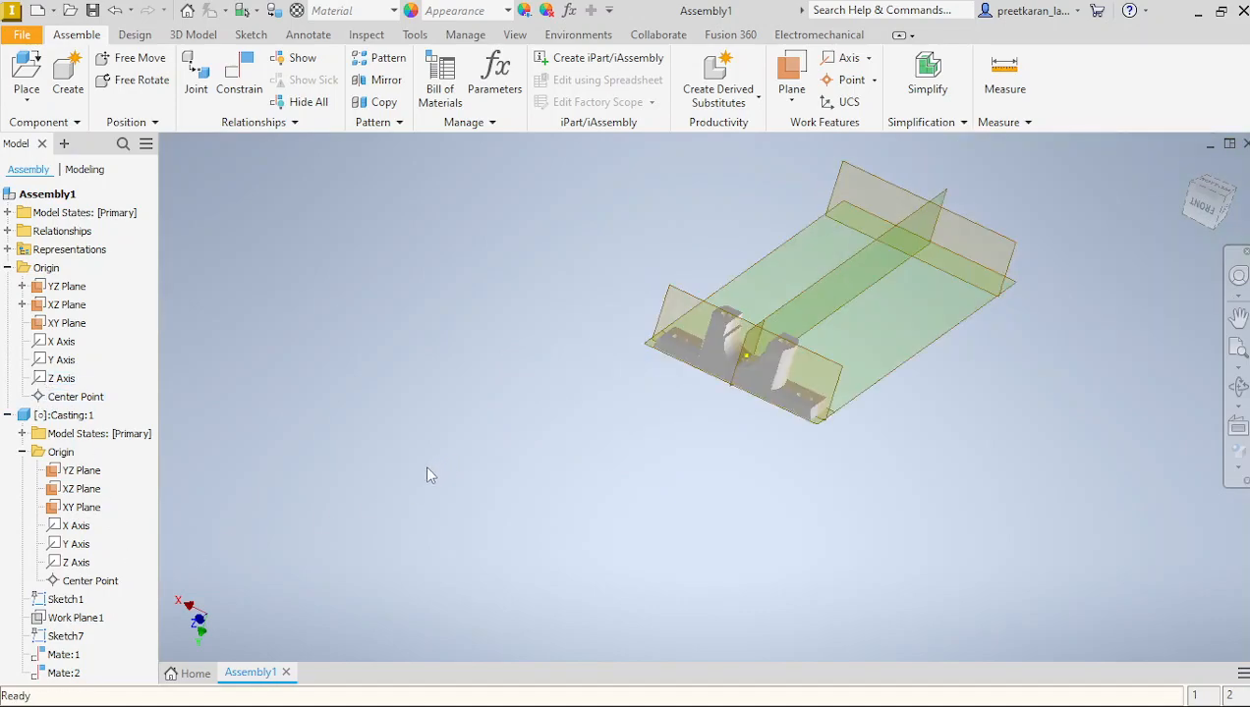
Delete the two Mate constraints that tie the casting's YZ and XZ planes to the assembly.
click(63, 659)
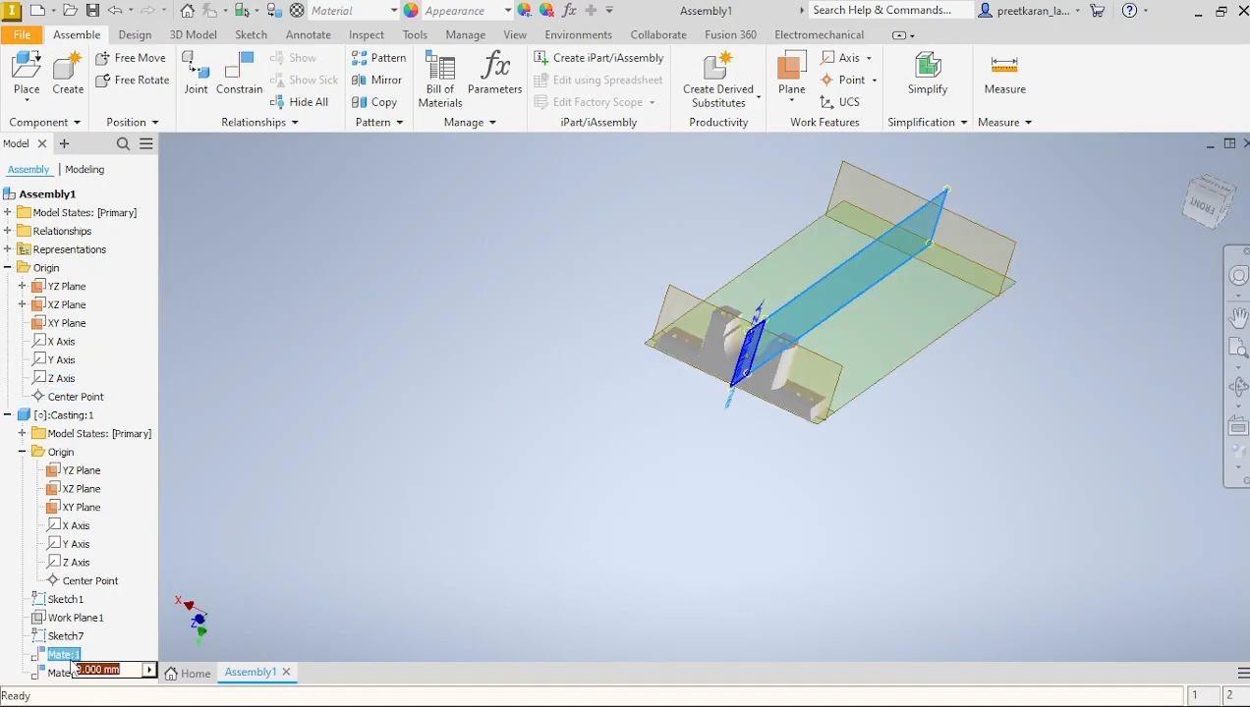
click(57, 673)
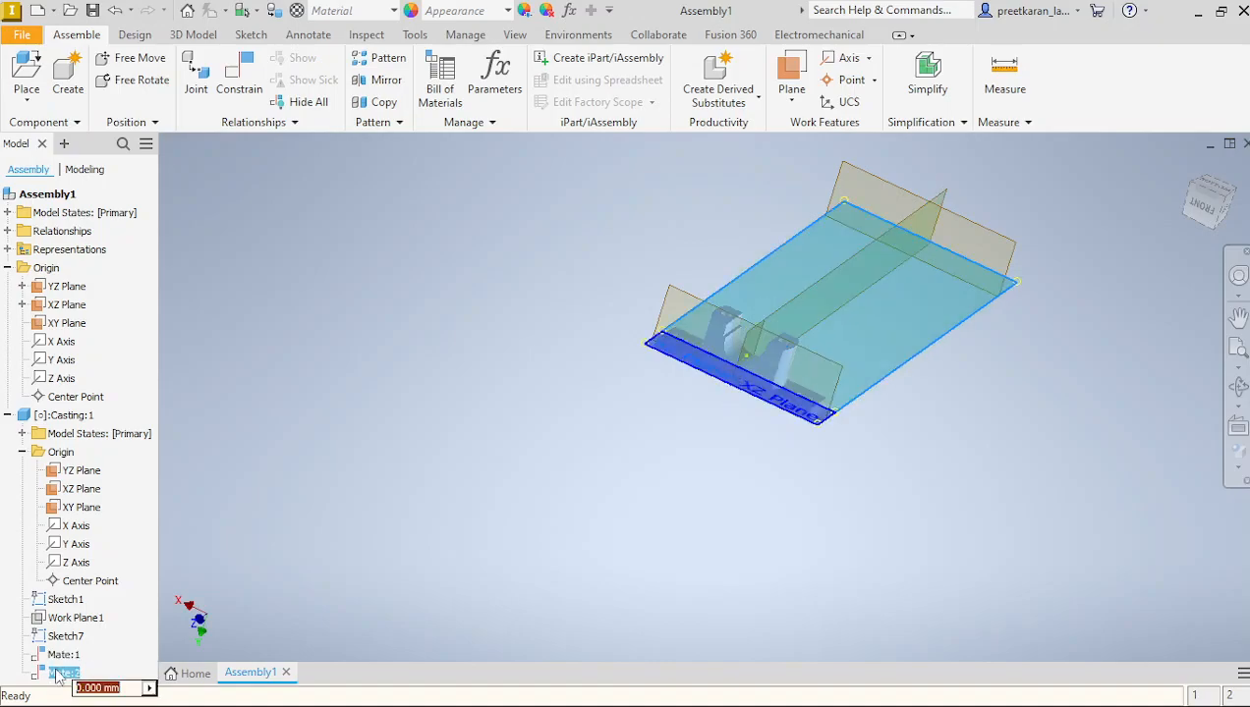
right_click(57, 673)
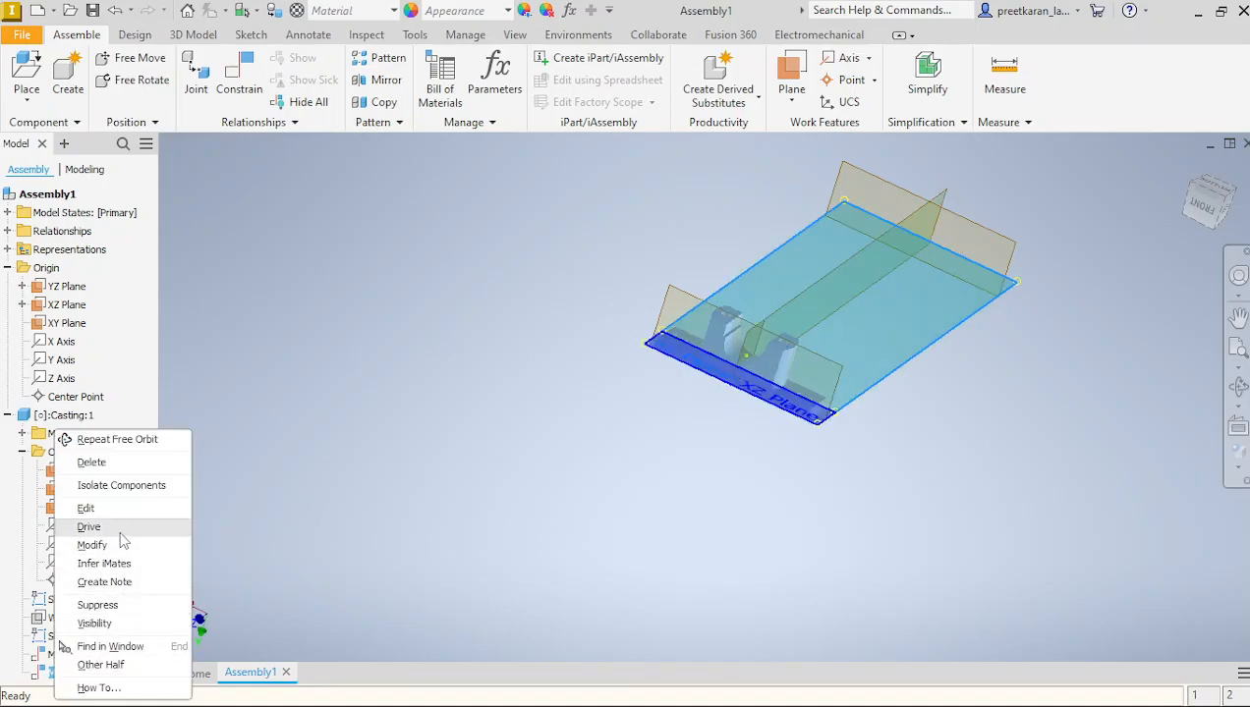
click(119, 461)
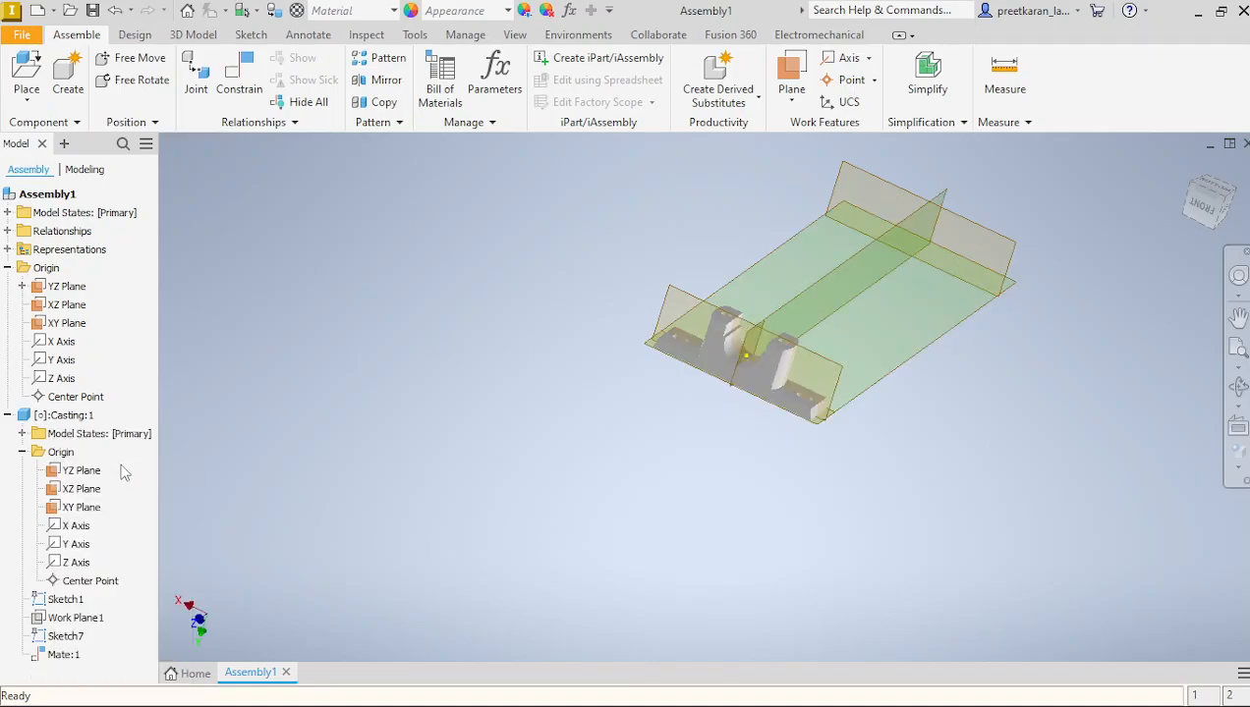
right_click(71, 660)
click(126, 480)
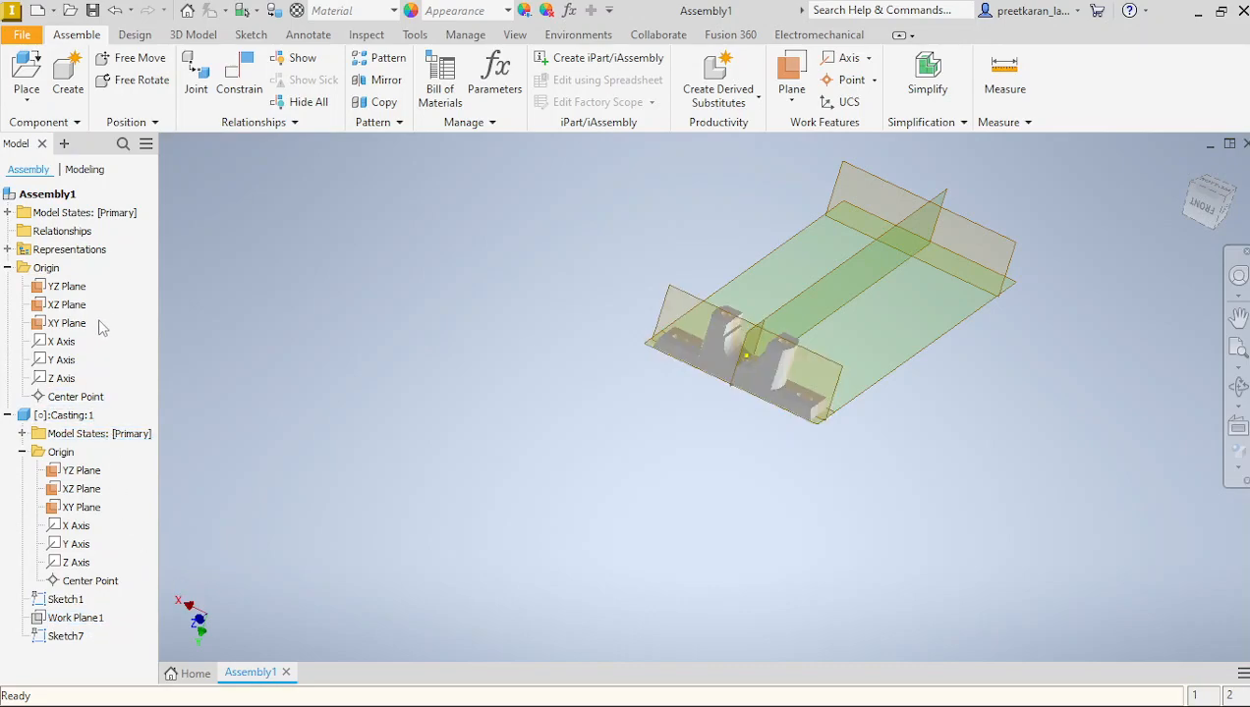
Apply a Mate constraint between the casting's XY plane and the assembly's XY plane with 0 mm offset.
click(254, 89)
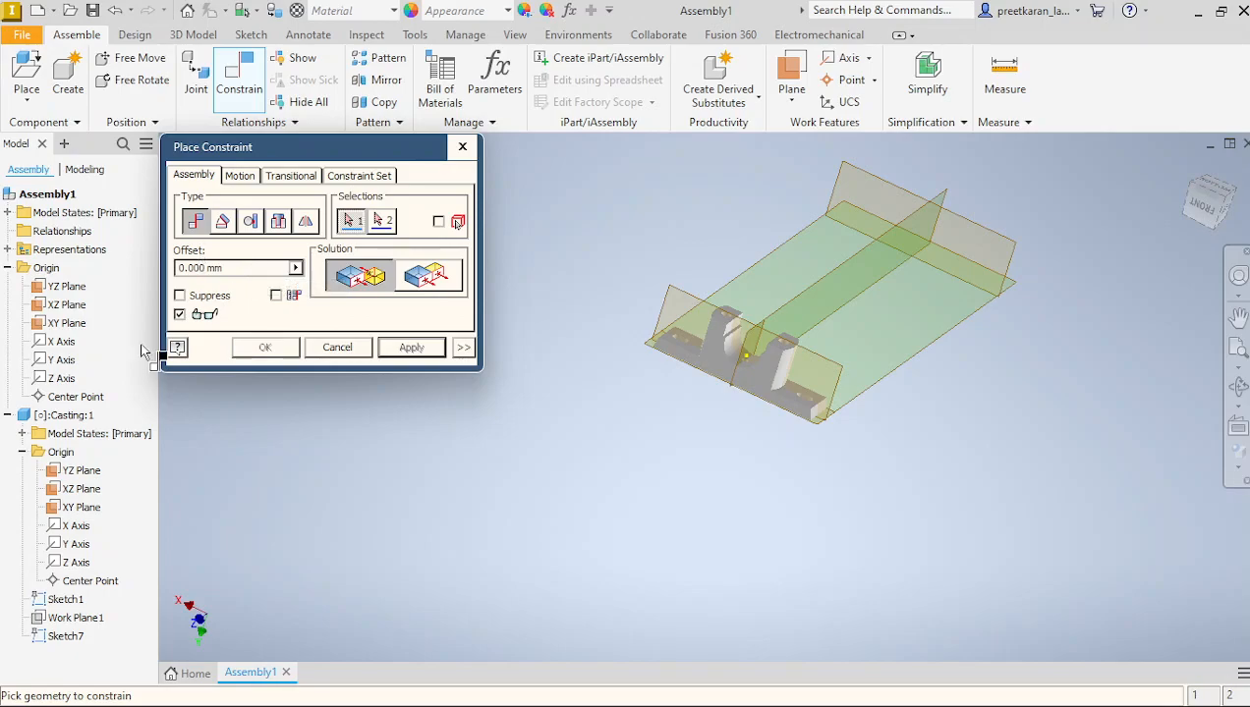
click(92, 509)
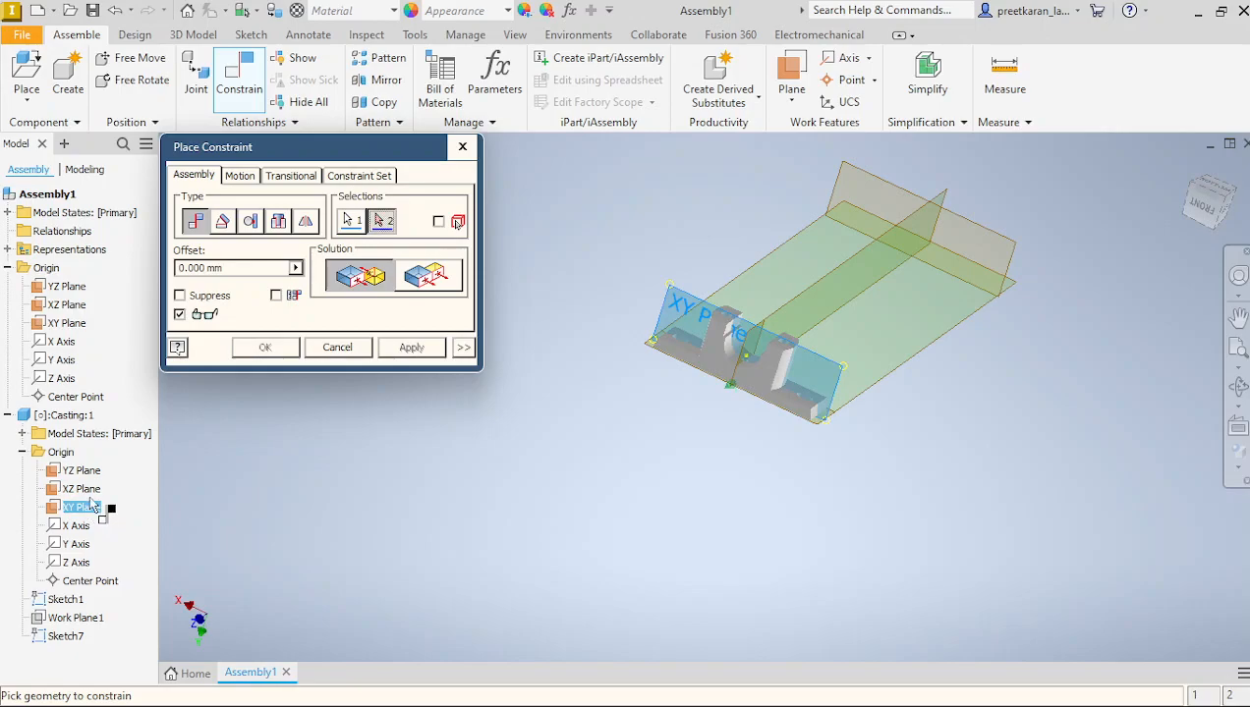
click(79, 326)
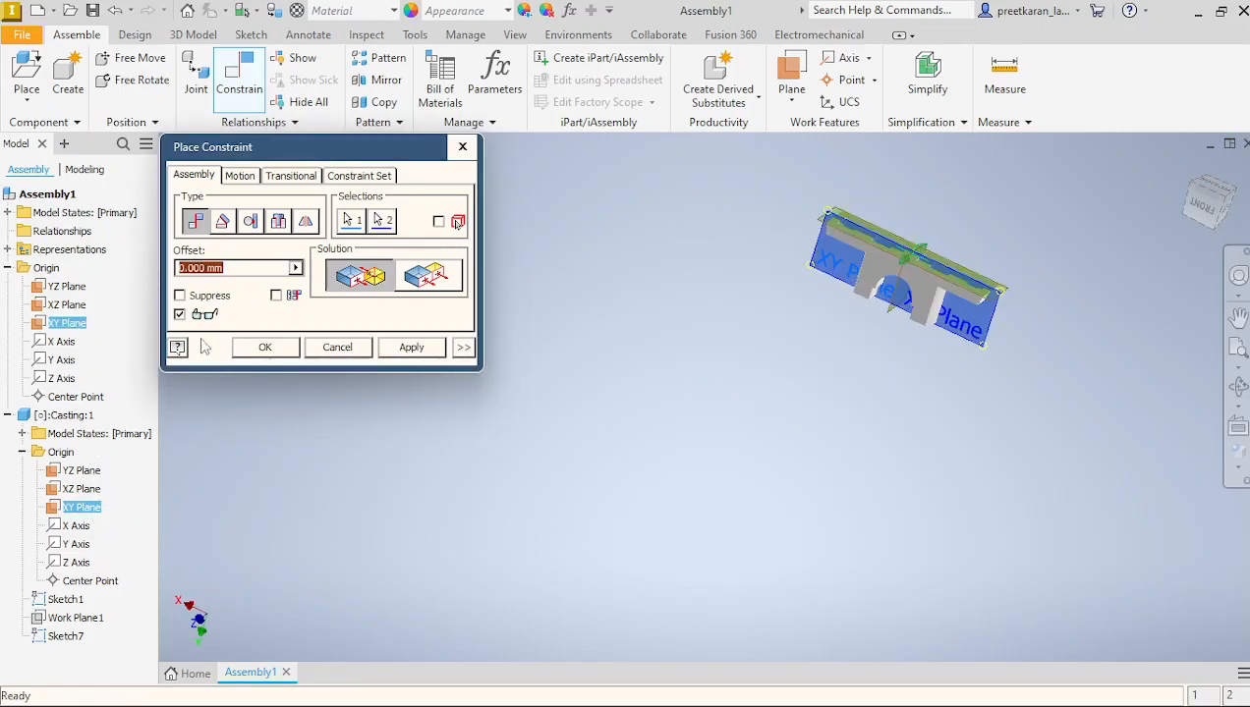
click(428, 350)
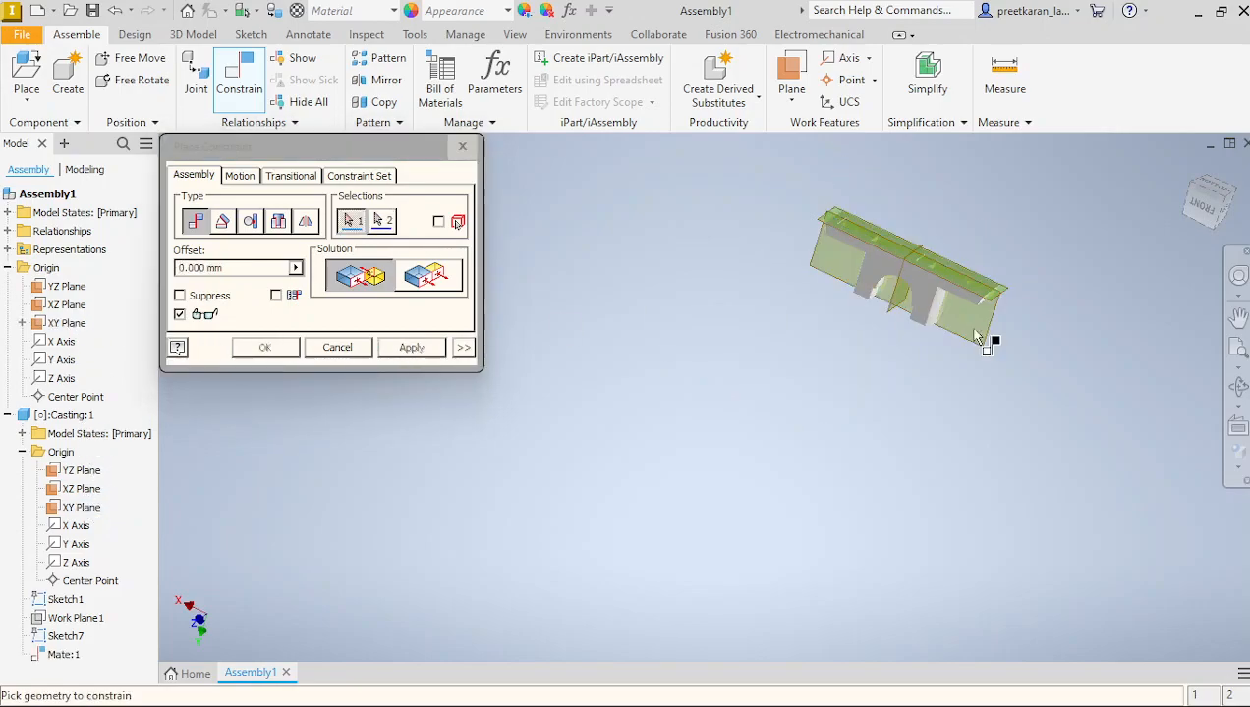
click(1236, 389)
drag(818, 382, 567, 244)
scroll(593, 387, down, 5)
scroll(855, 387, up, 4)
scroll(835, 391, down, 5)
scroll(832, 392, up, 2)
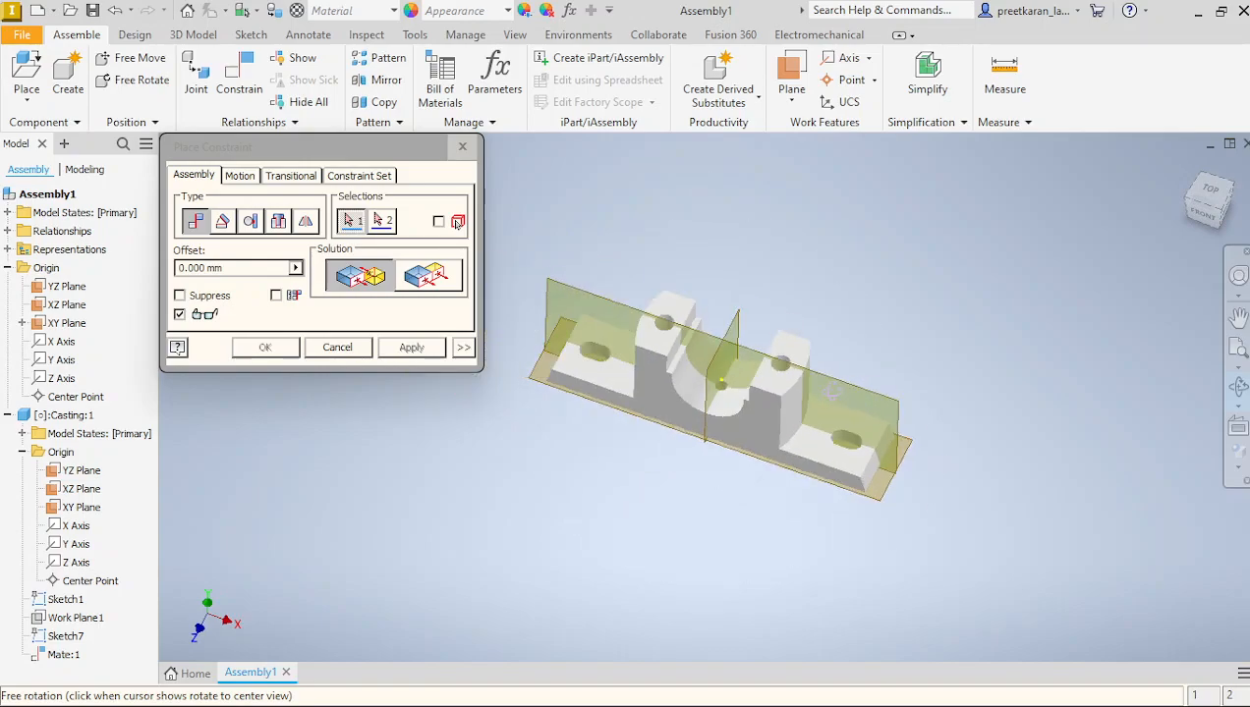
click(339, 349)
Move the casting within the XY plane, clear of the assembly's YZ and XZ planes, to separate the overlapping origin planes.
right_click(623, 296)
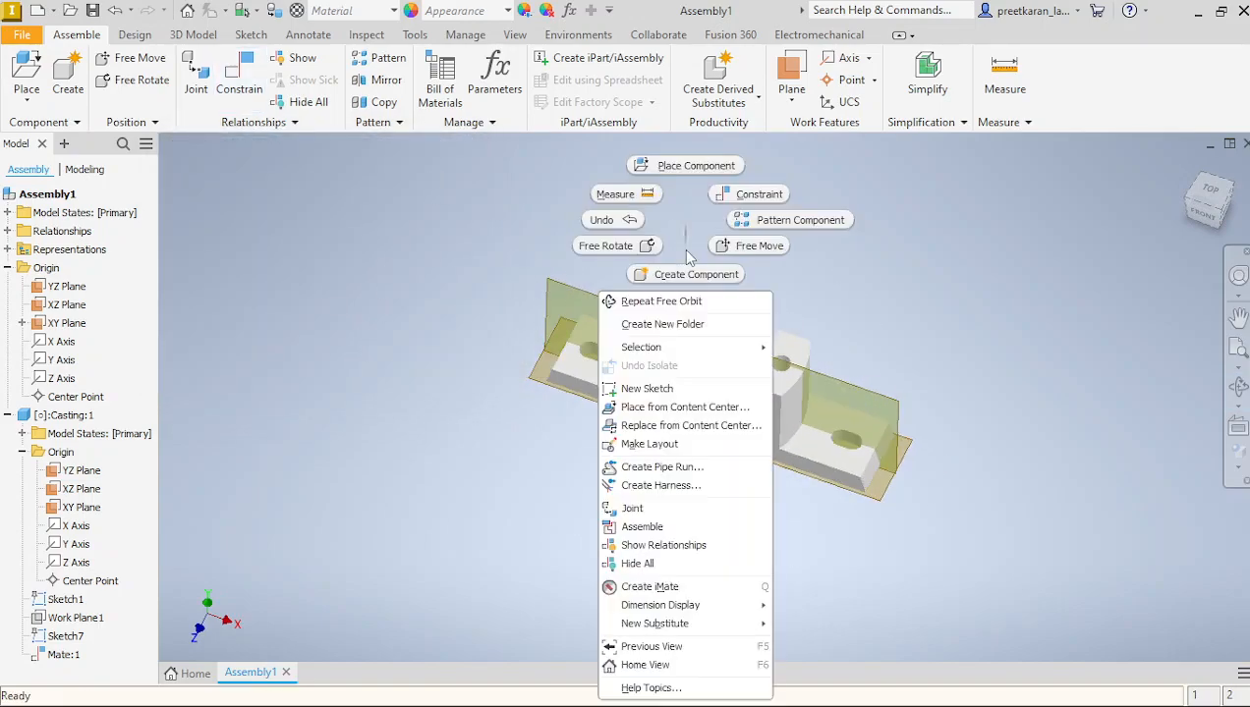
click(751, 248)
scroll(737, 378, down, 3)
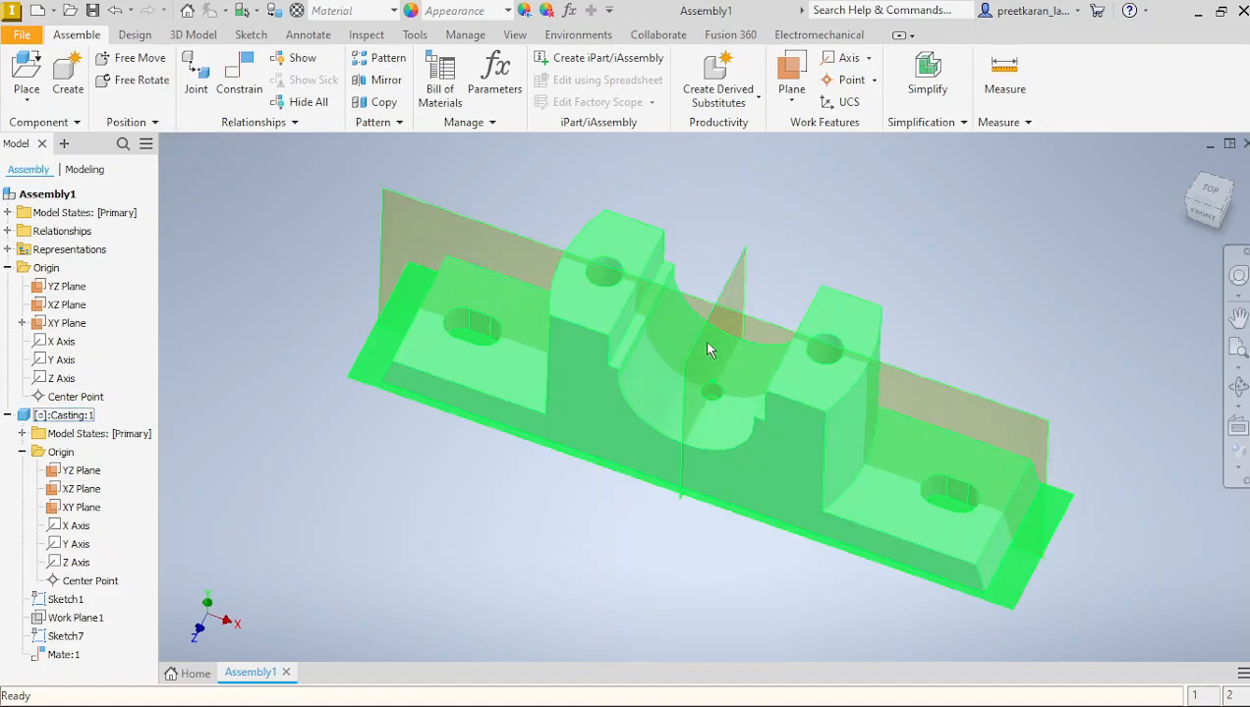
scroll(705, 322, up, 2)
drag(734, 381, 587, 482)
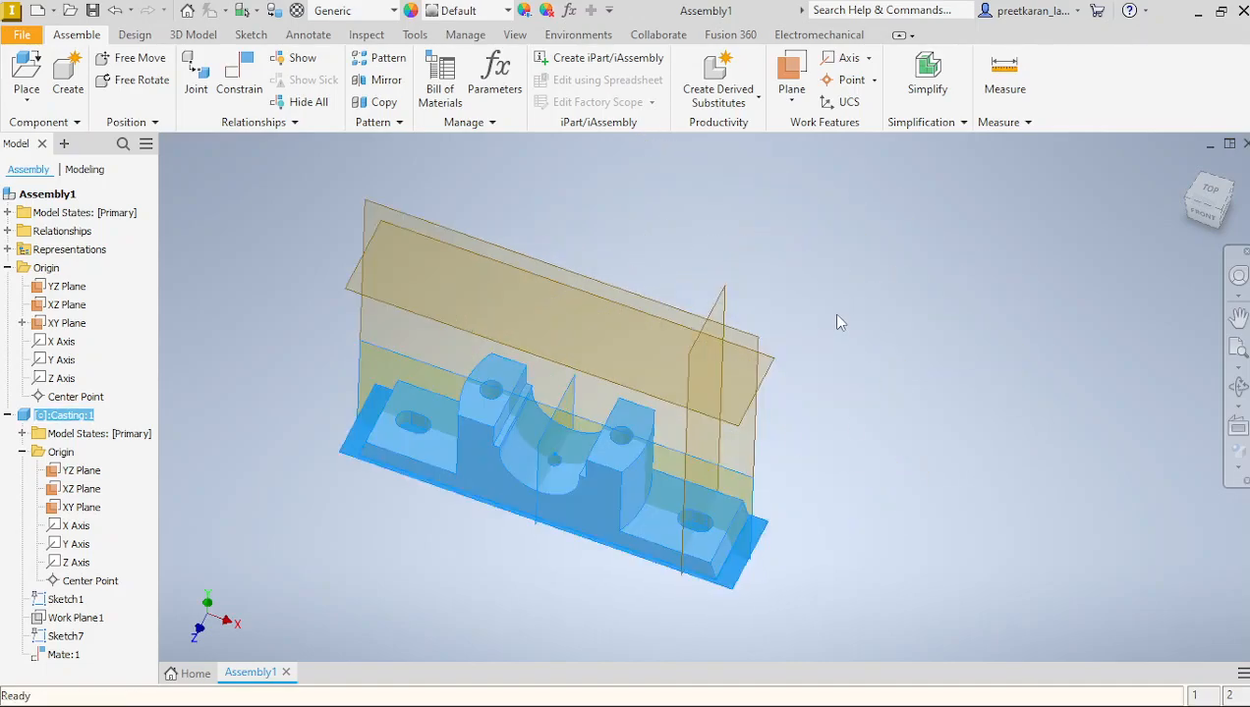
scroll(834, 320, up, 3)
scroll(828, 308, down, 2)
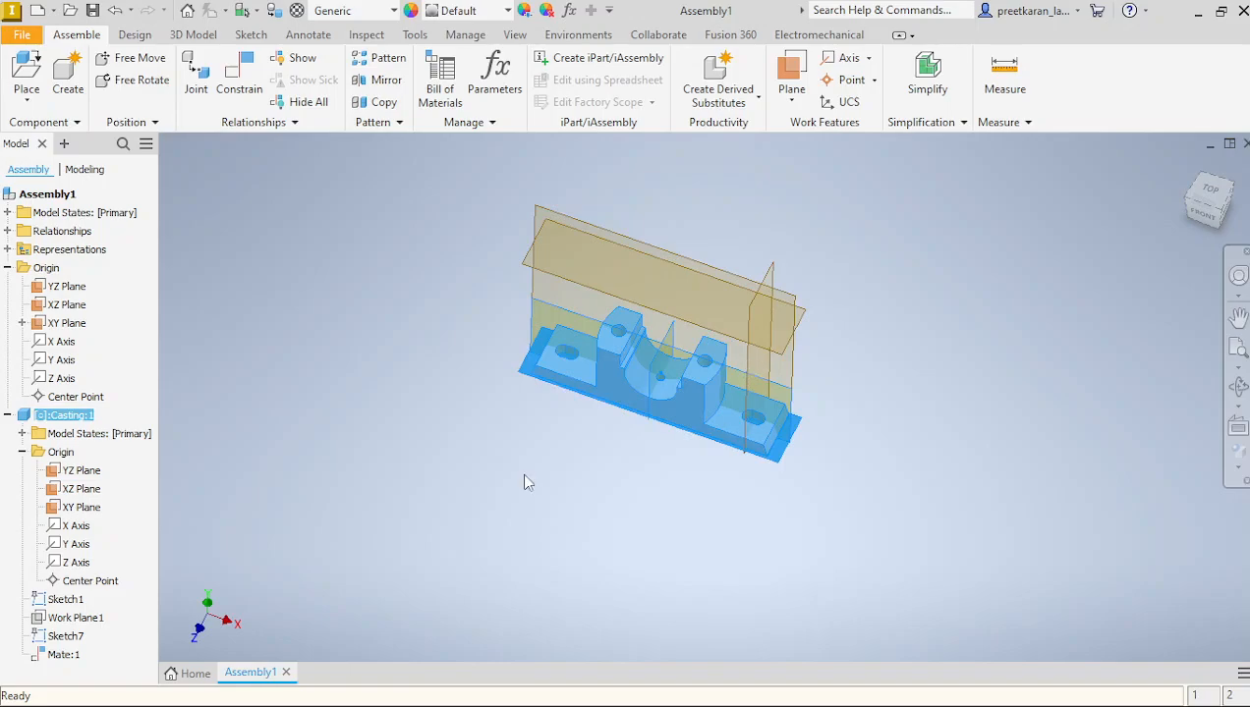
Apply a Mate constraint between the casting's YZ plane and the assembly's YZ plane with 0 mm offset.
click(239, 71)
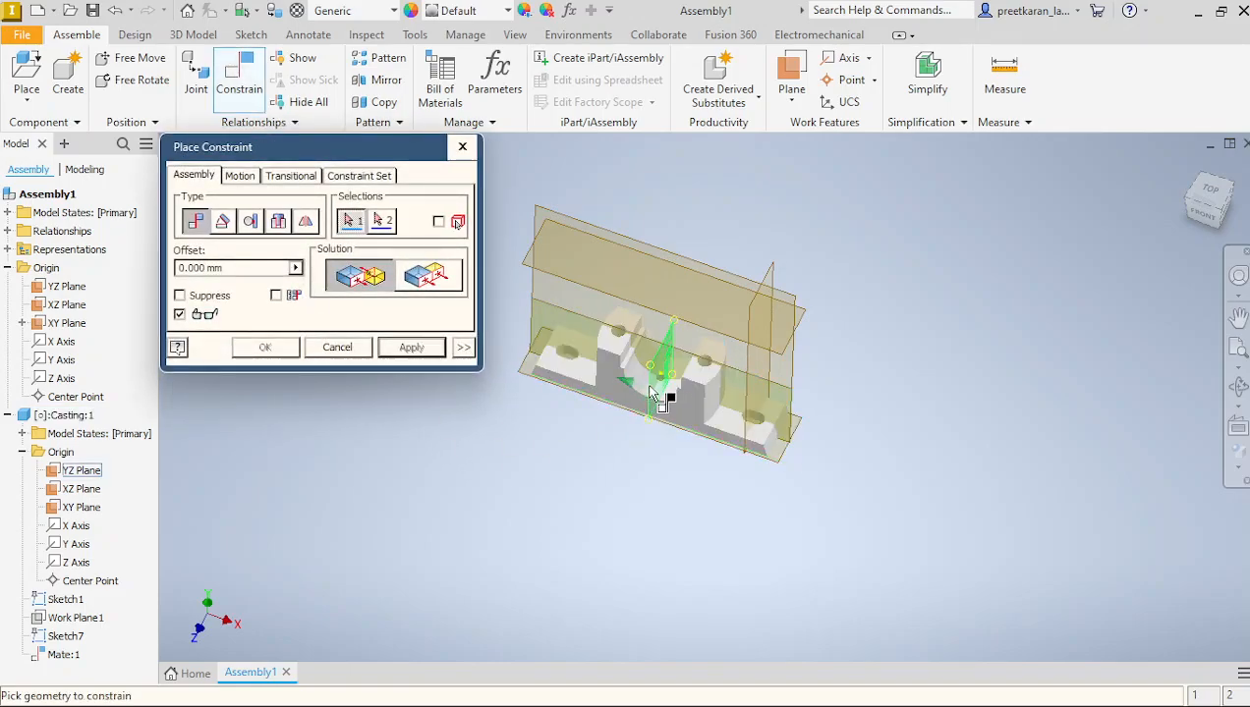
click(652, 389)
click(756, 300)
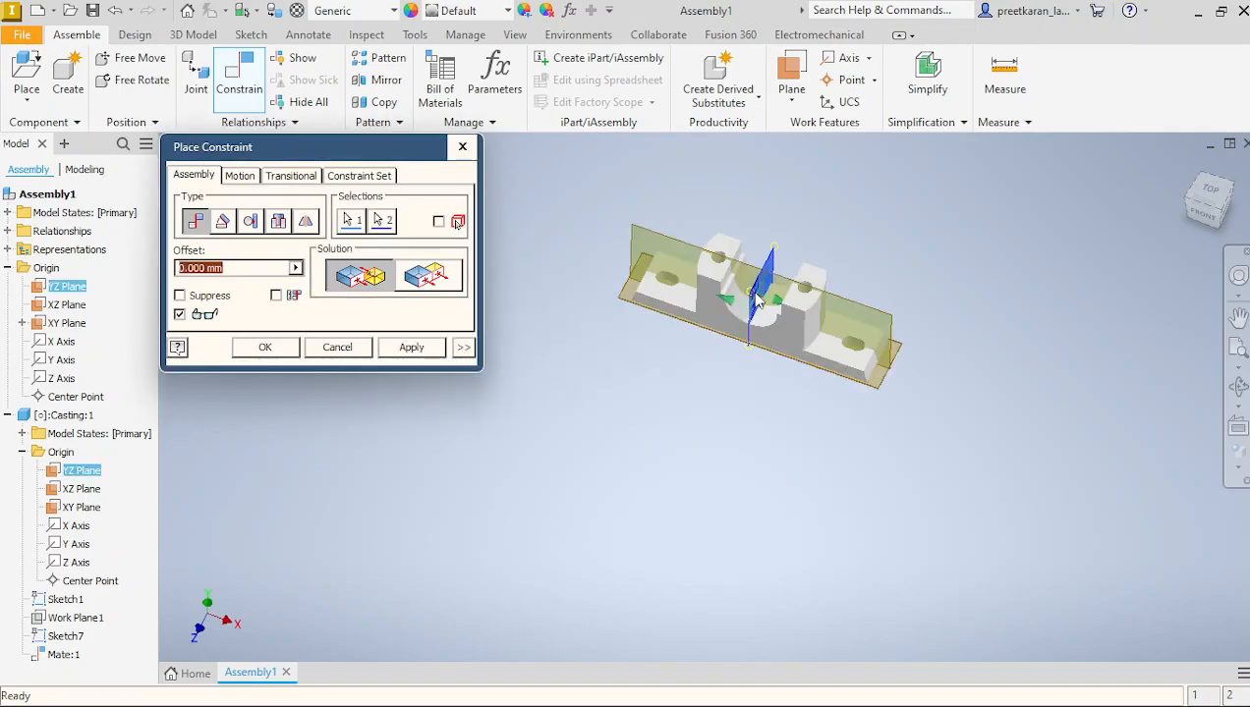
click(419, 349)
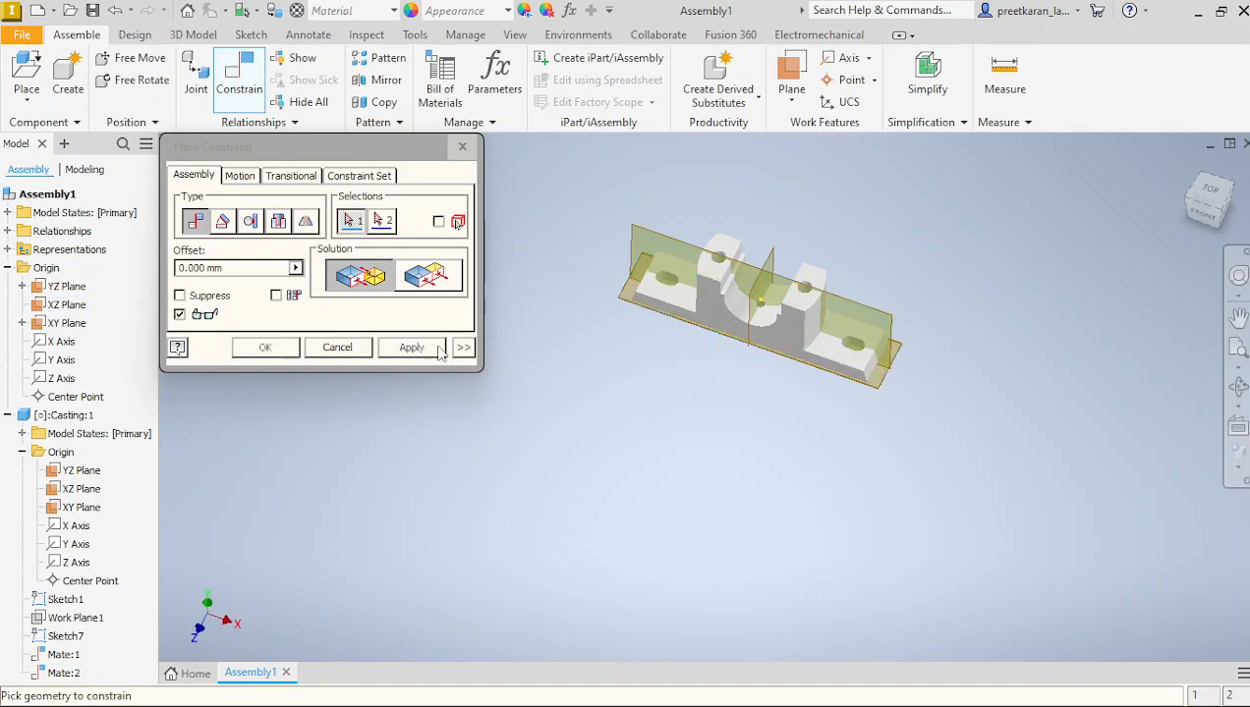
click(470, 149)
Move the casting below the assembly's XZ plane and constrain the two XZ planes with a Flush solution at 0 mm offset.
drag(727, 337, 766, 426)
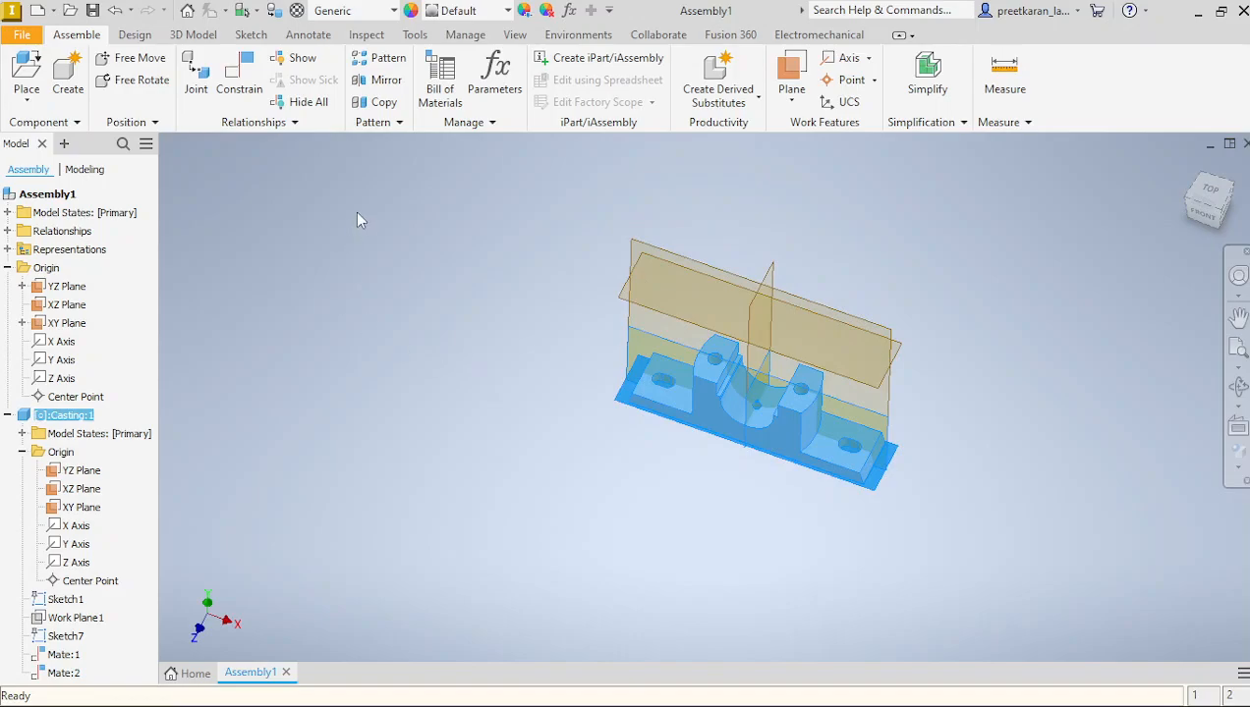
click(241, 76)
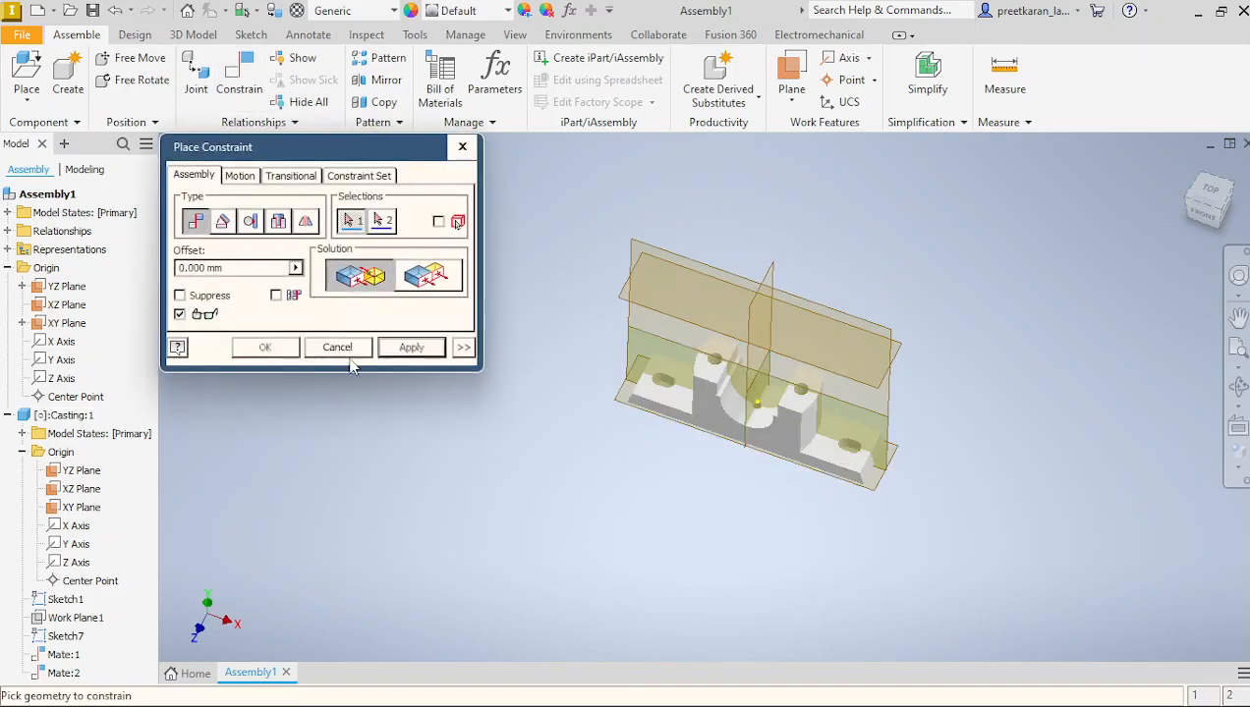
click(631, 417)
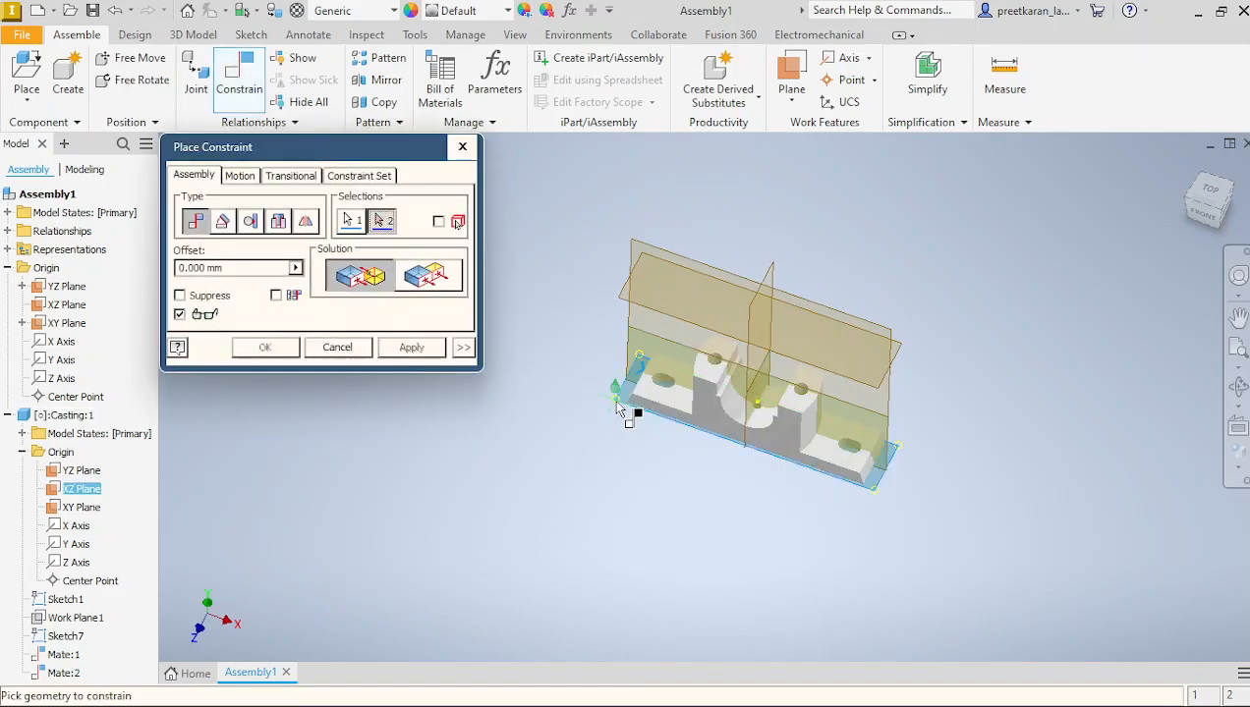
click(617, 304)
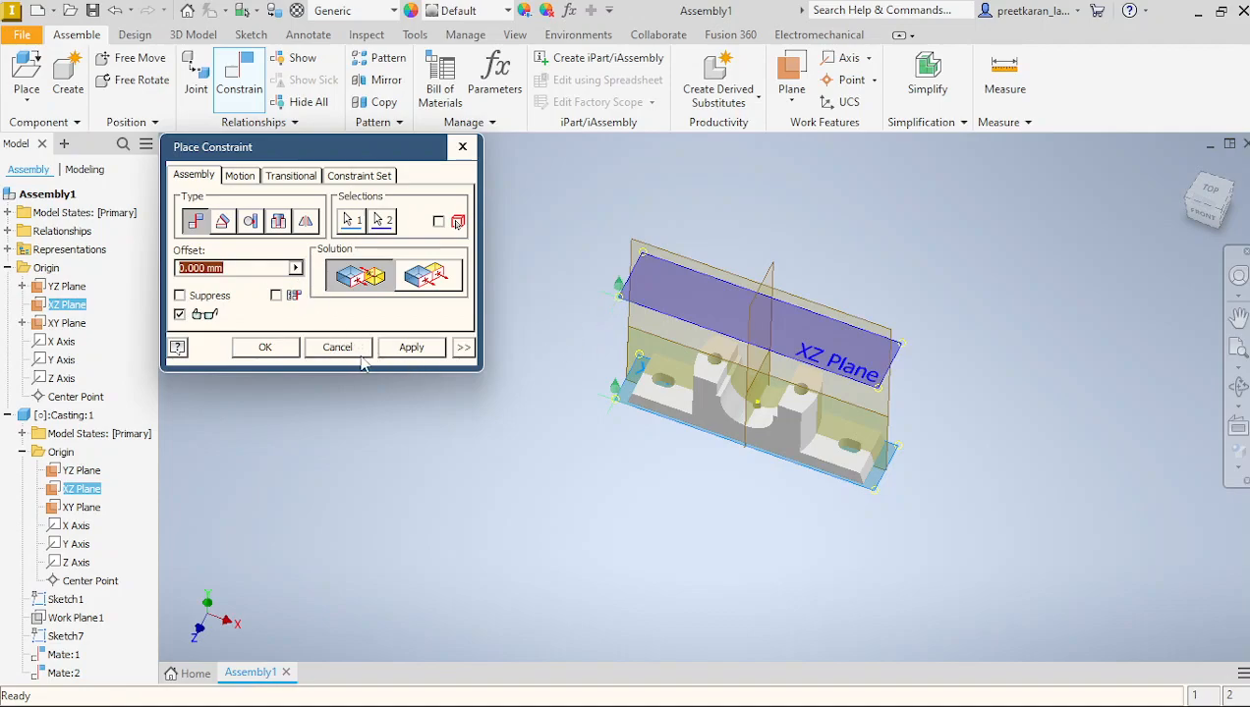
click(432, 278)
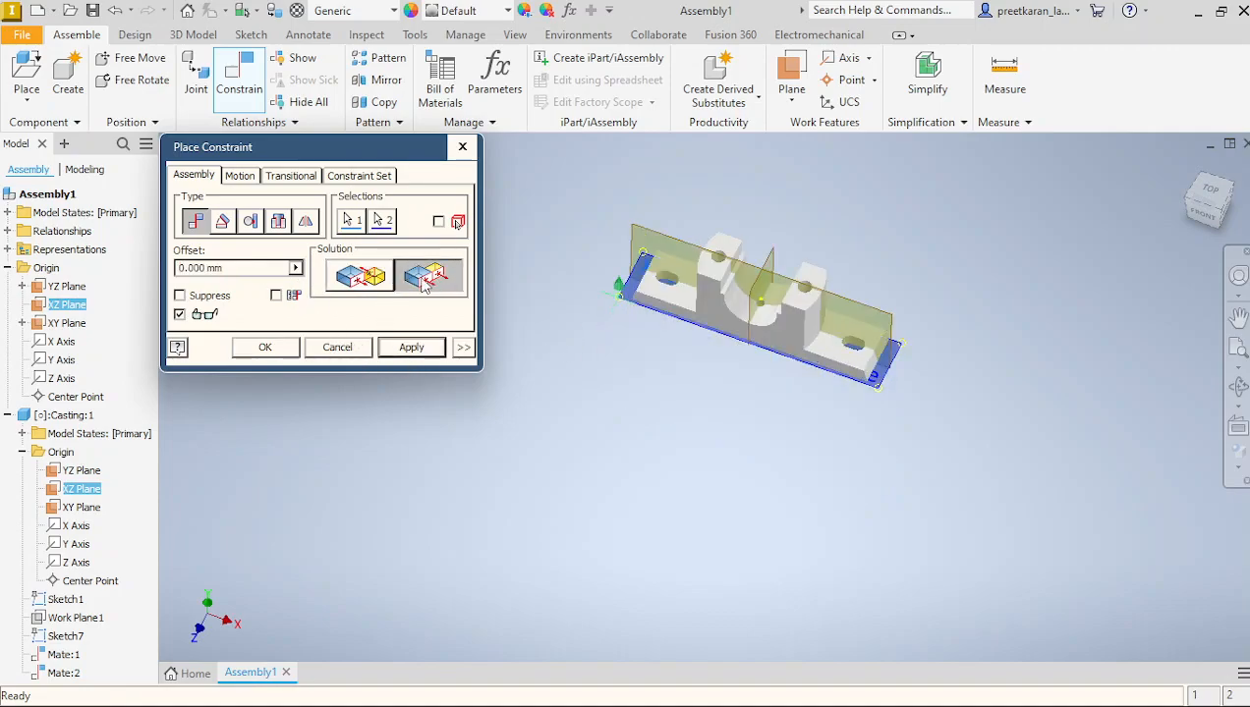
click(414, 350)
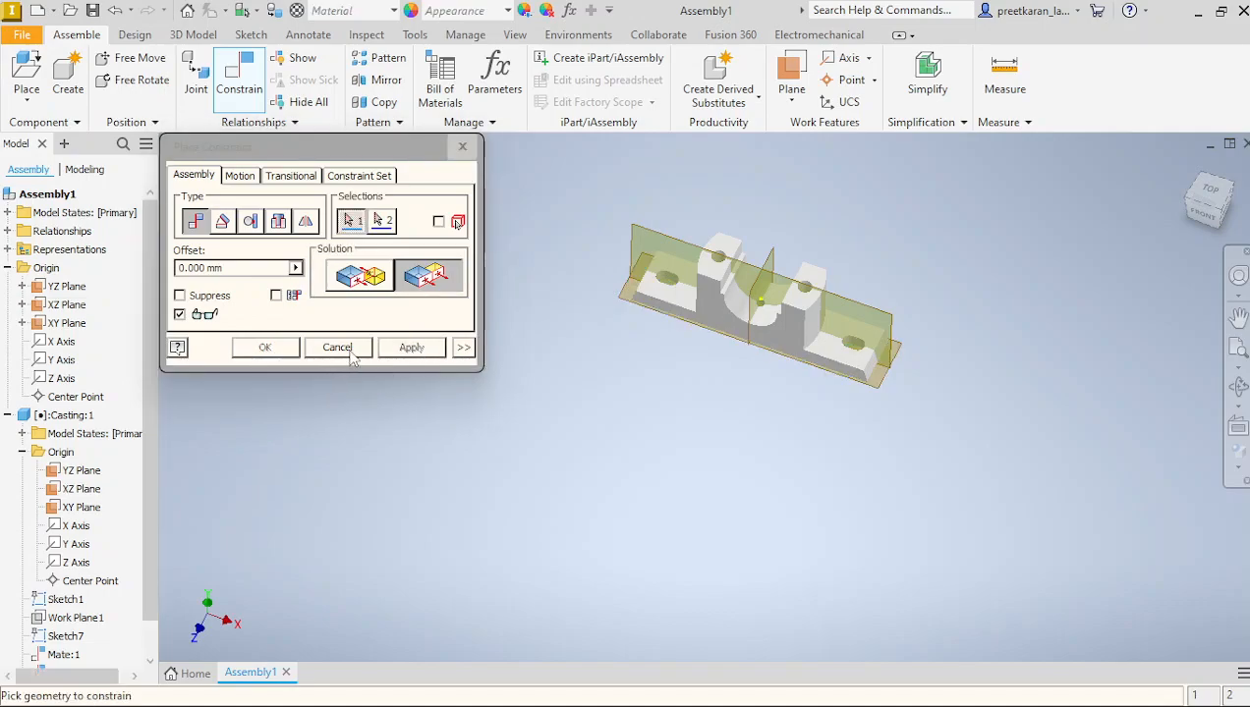
click(337, 348)
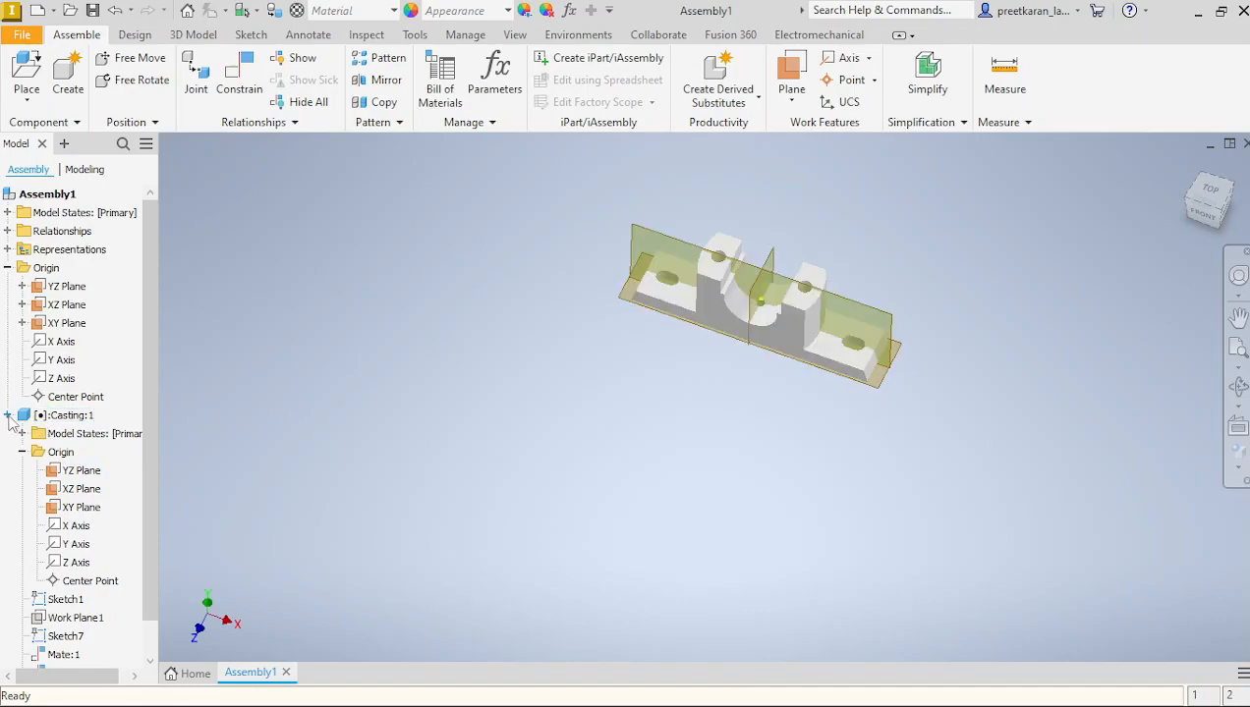
Collapse the casting's entry and the assembly's Origin folder in the model tree.
click(8, 415)
click(8, 268)
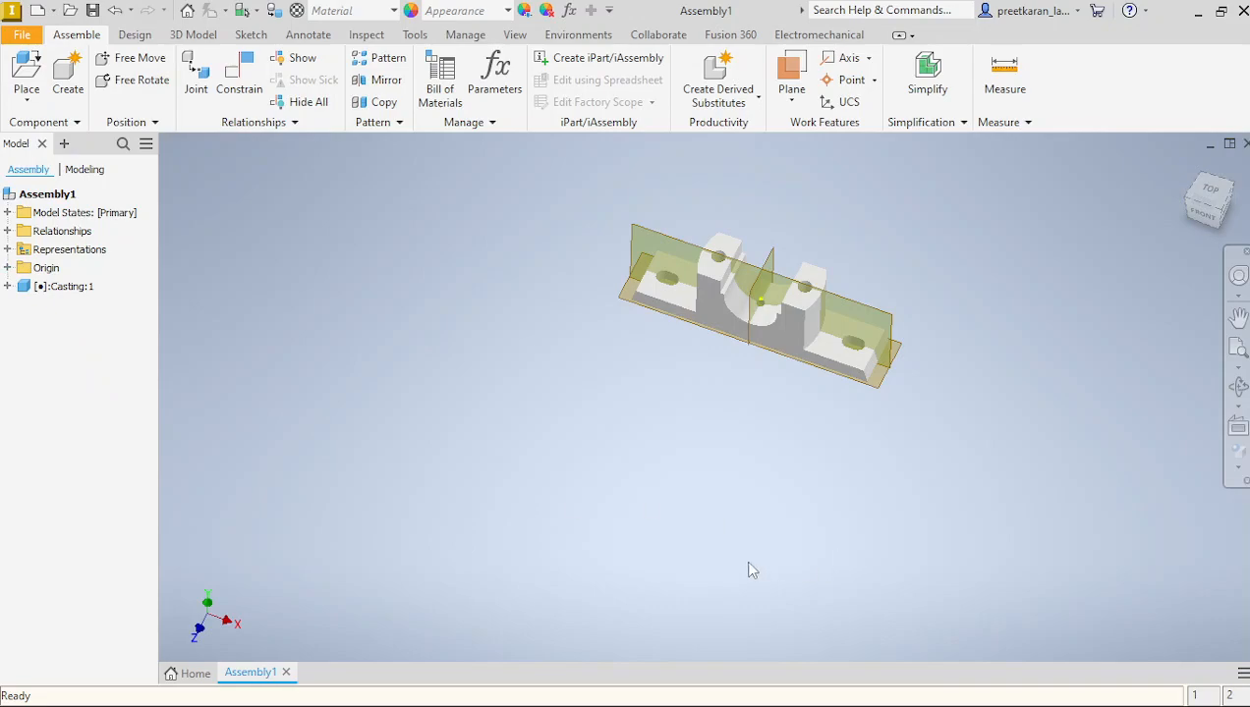
scroll(648, 550, up, 3)
scroll(687, 501, down, 8)
scroll(720, 527, up, 3)
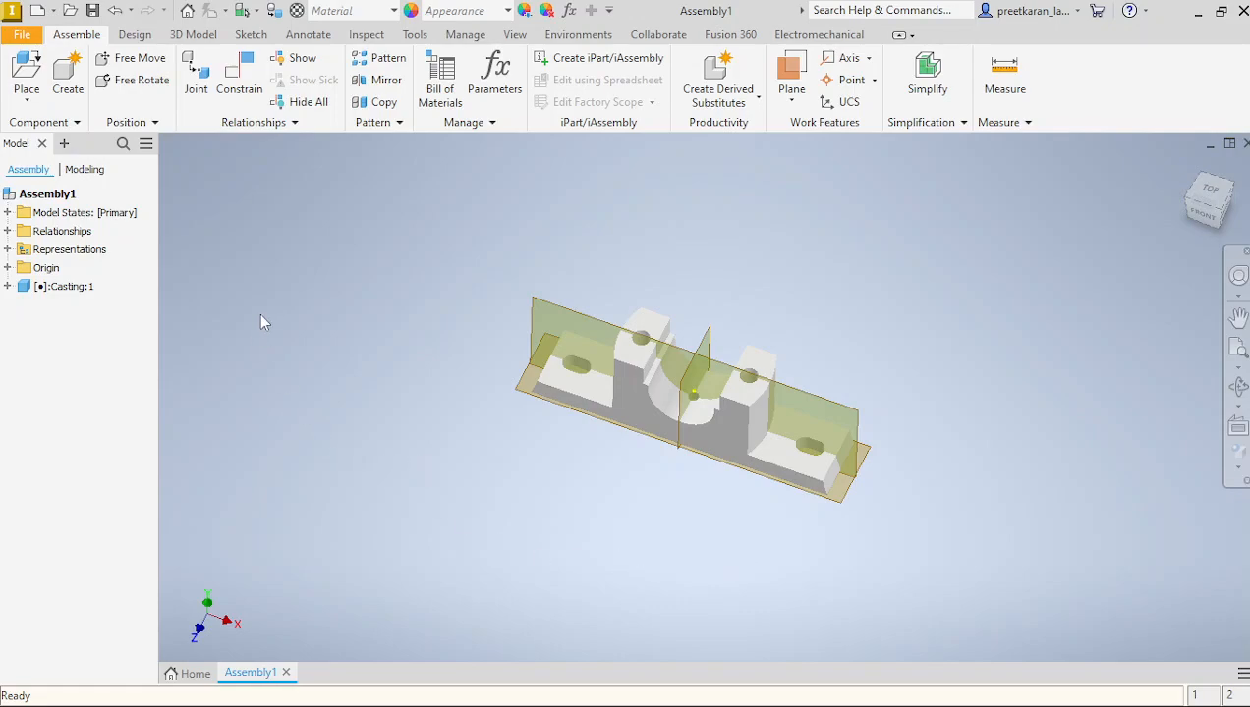
Turn off the visibility of the assembly's YZ, XZ and XY origin planes.
click(8, 269)
click(61, 288)
right_click(61, 288)
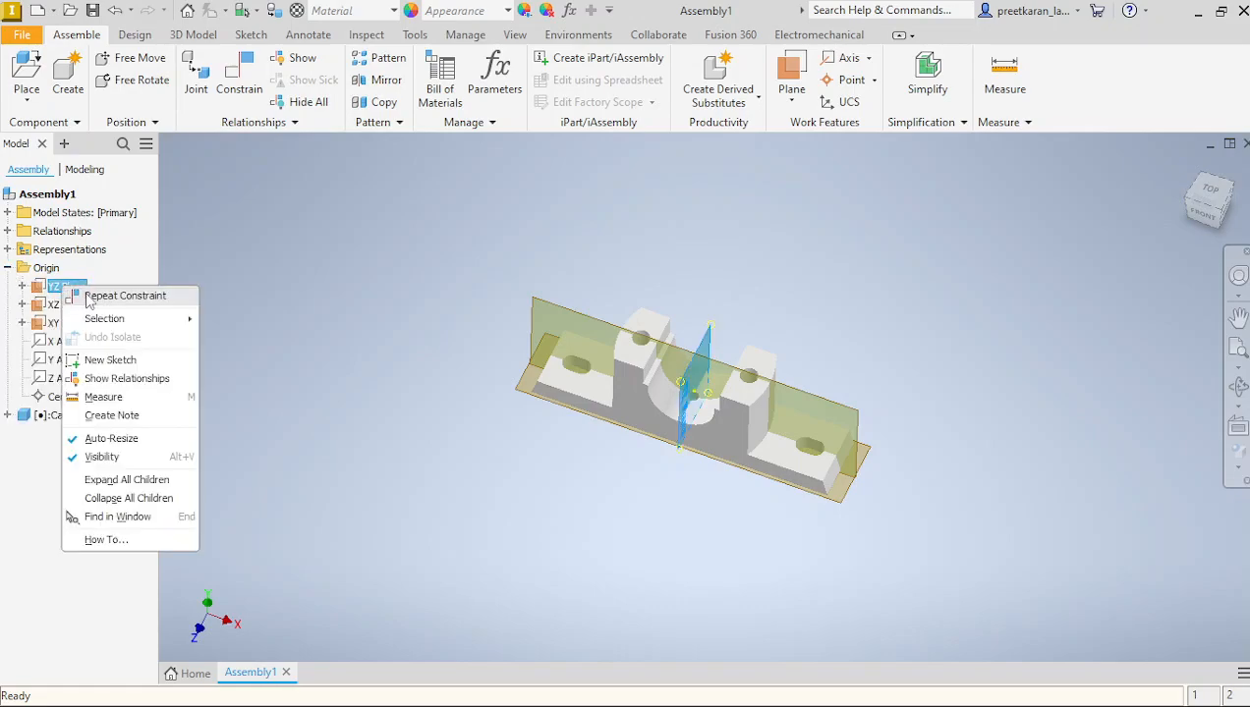
click(136, 466)
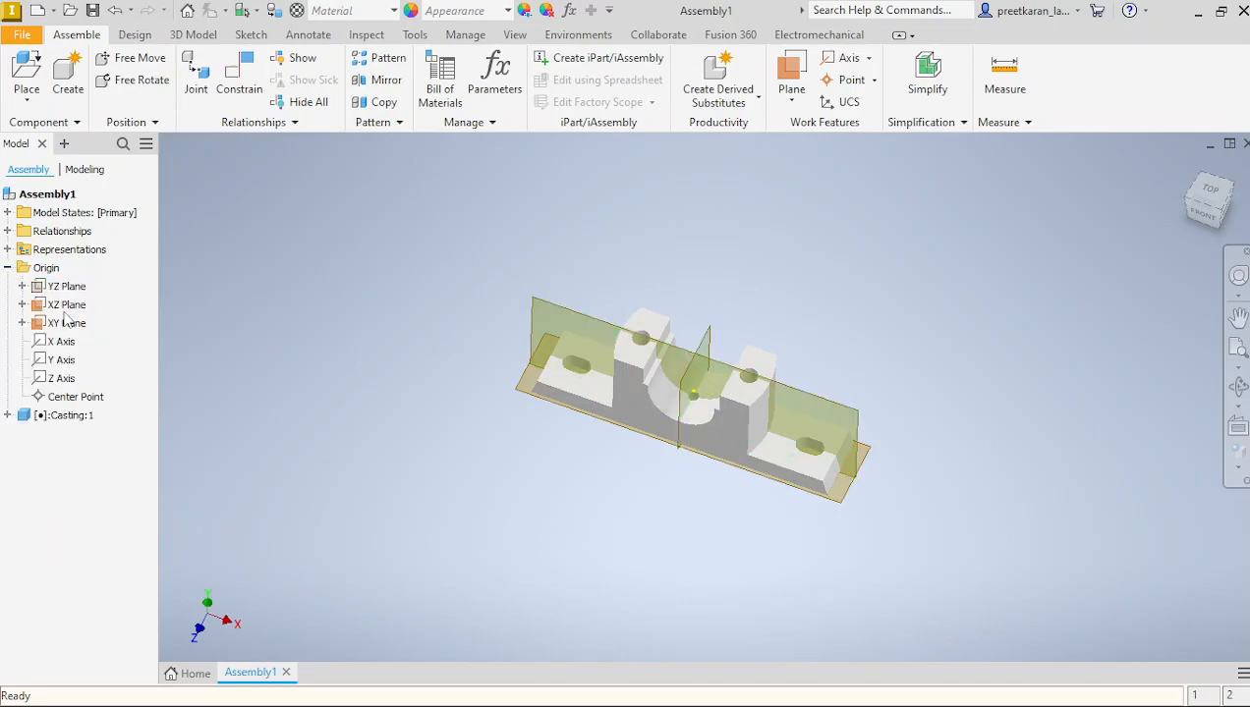
right_click(65, 304)
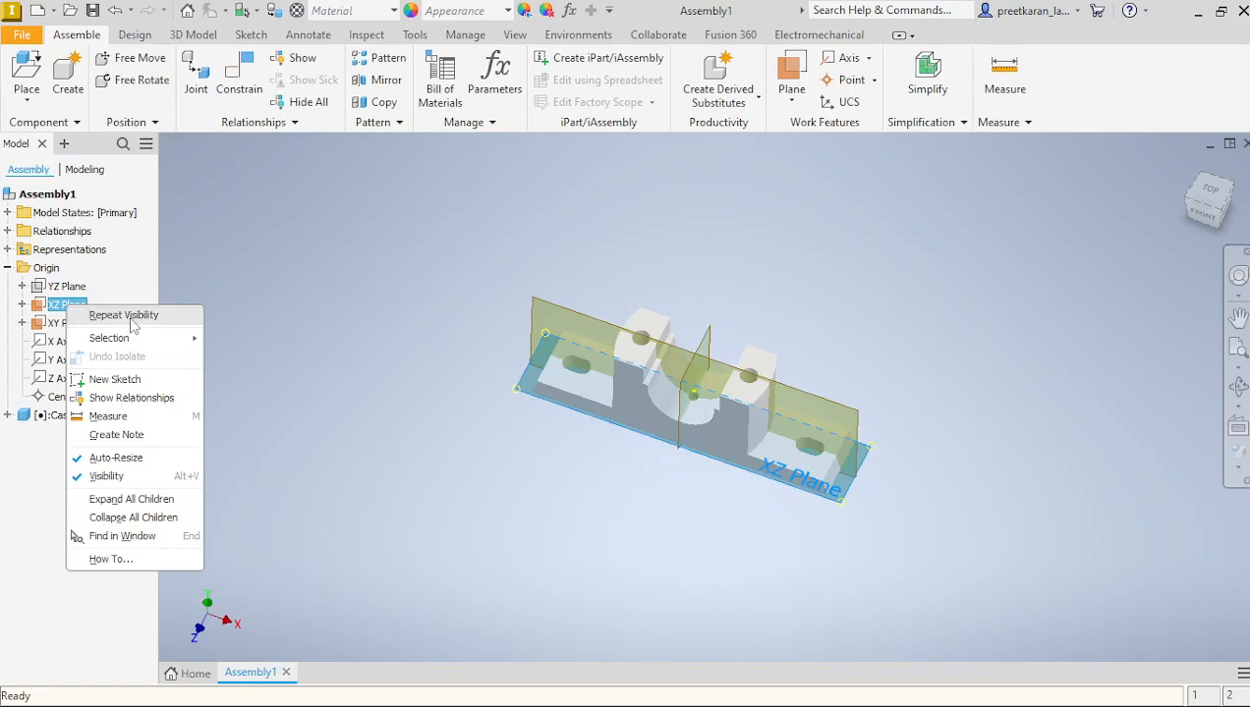
click(129, 316)
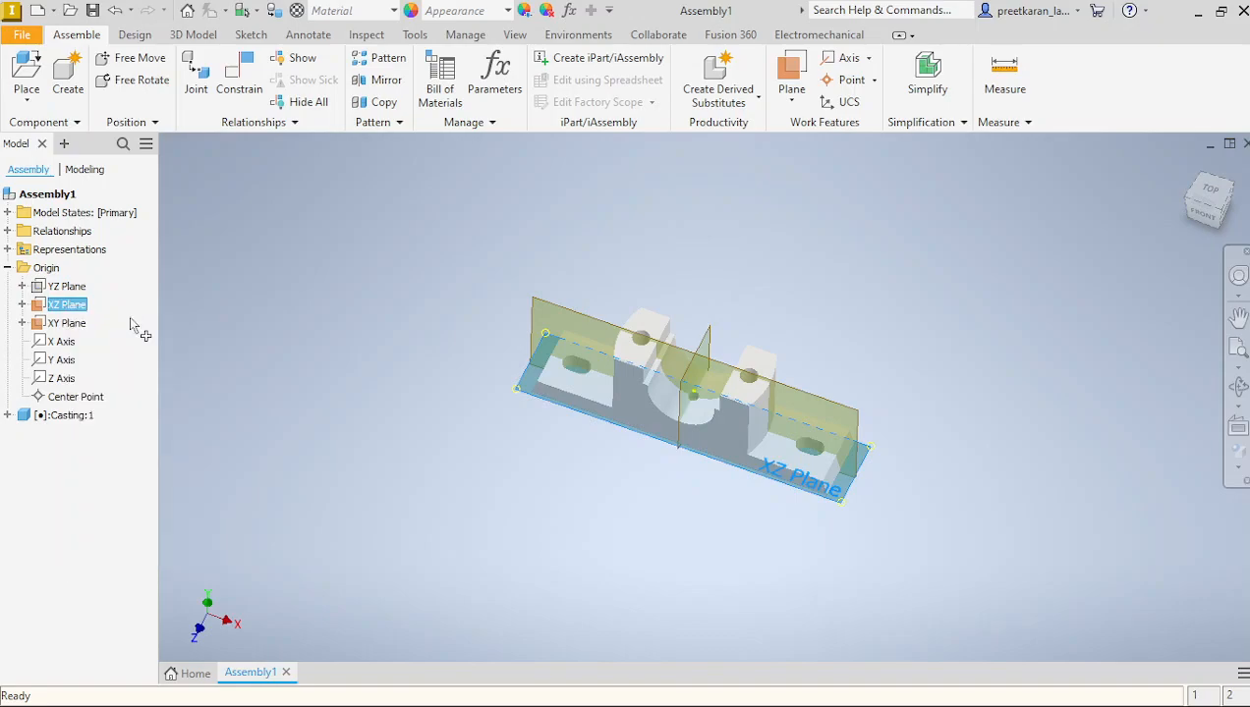
click(61, 322)
right_click(65, 323)
click(117, 327)
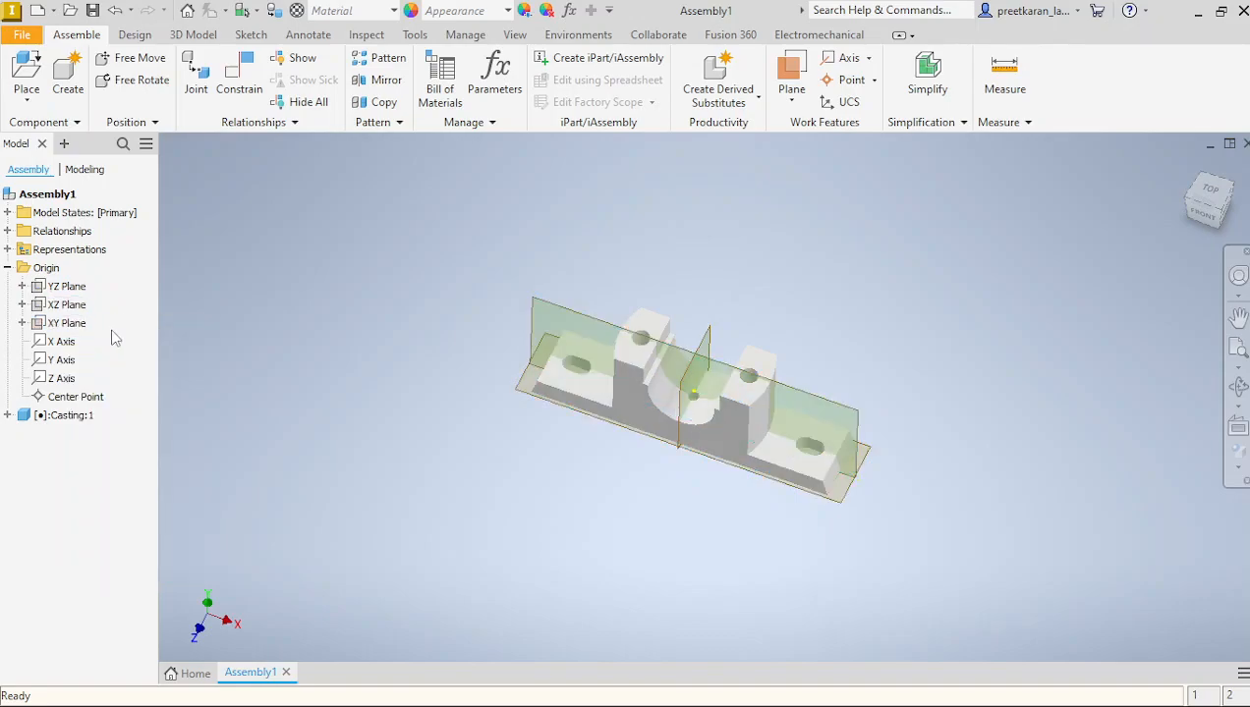
Turn off the visibility of the casting's YZ, XZ and XY planes and collapse the expanded tree entries.
click(8, 415)
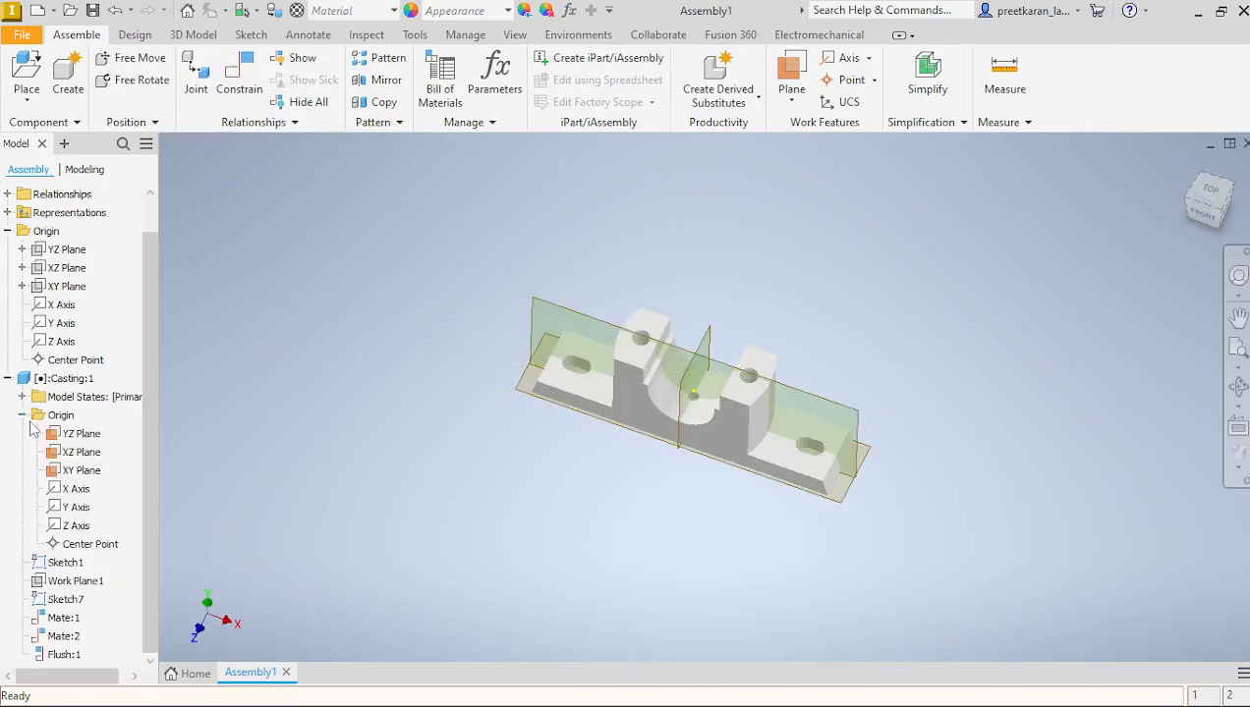
right_click(78, 433)
click(146, 602)
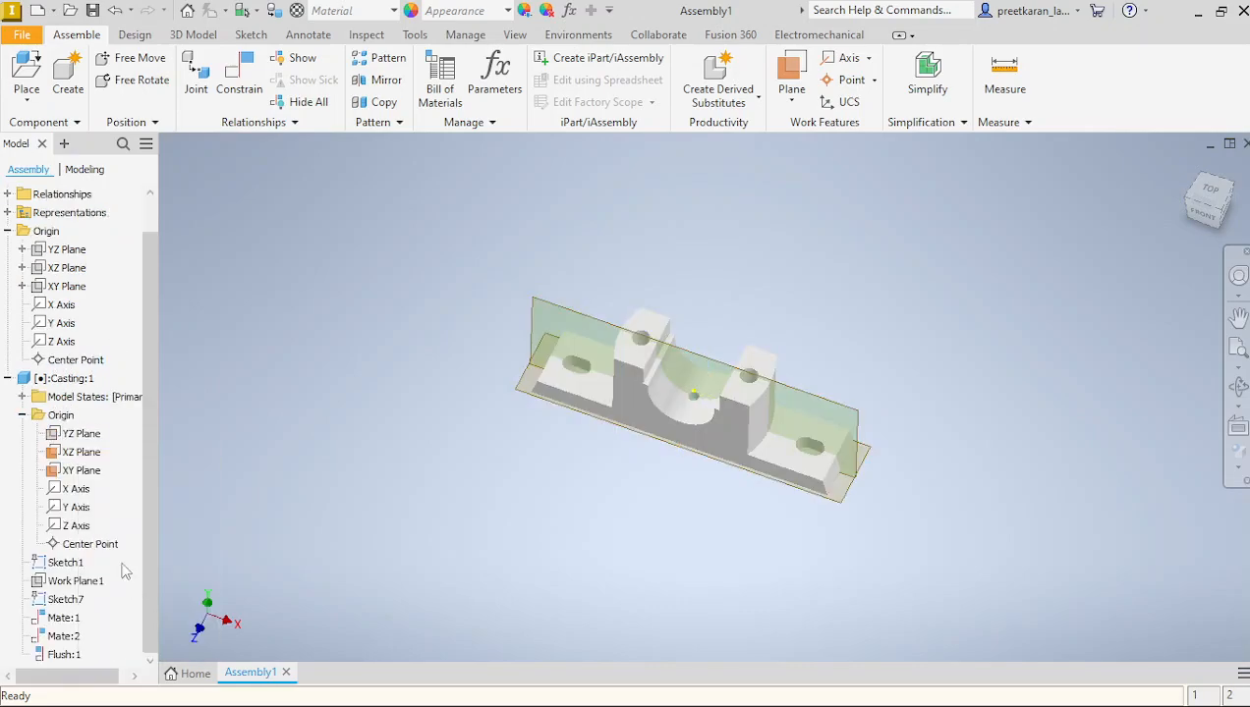
right_click(86, 457)
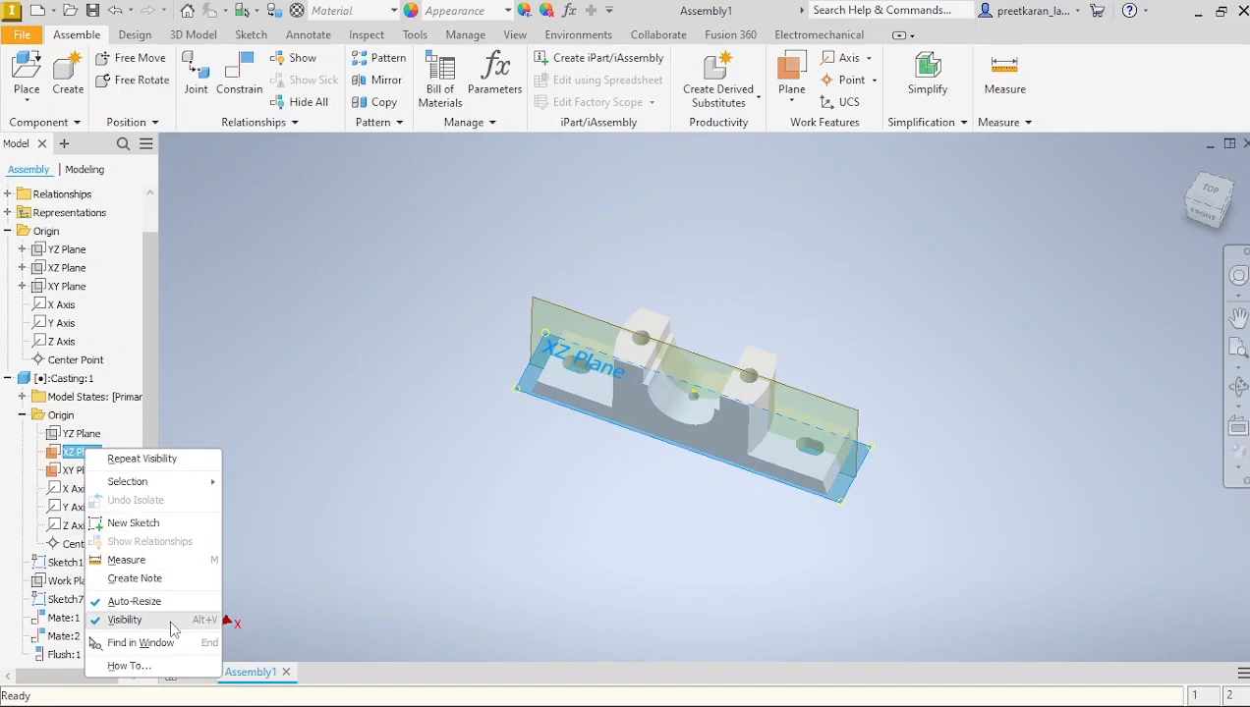
click(162, 620)
right_click(85, 470)
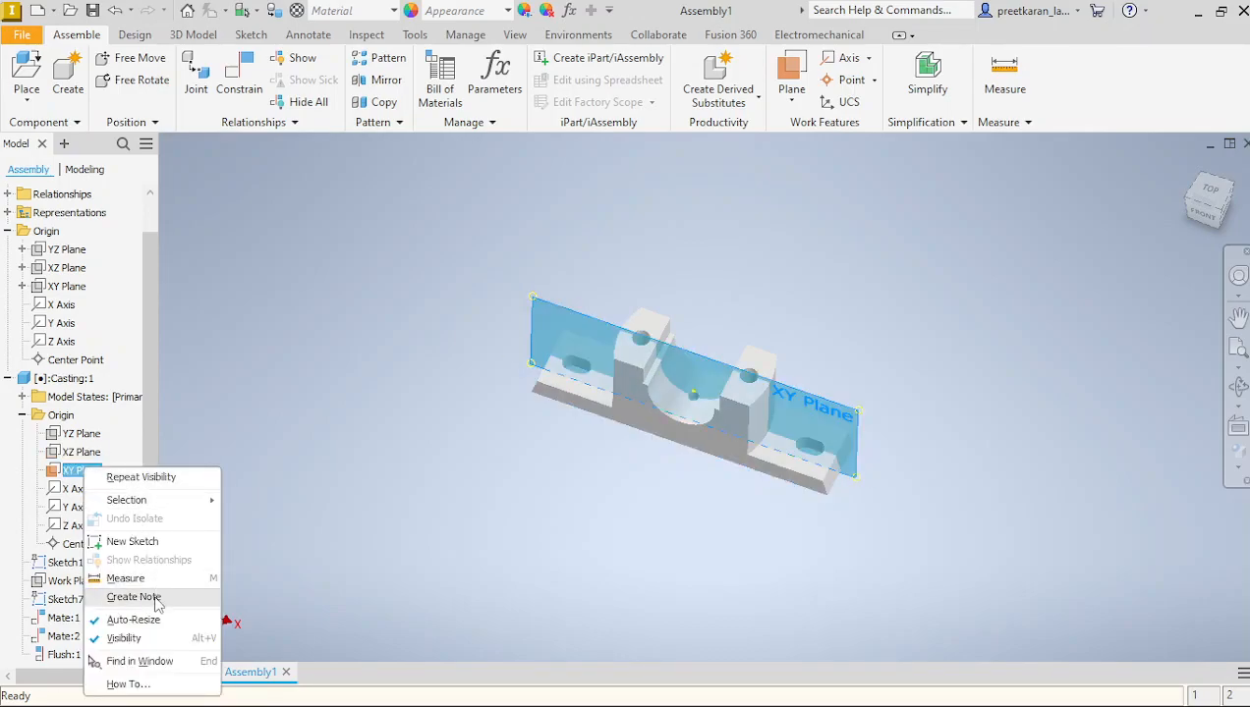
click(159, 638)
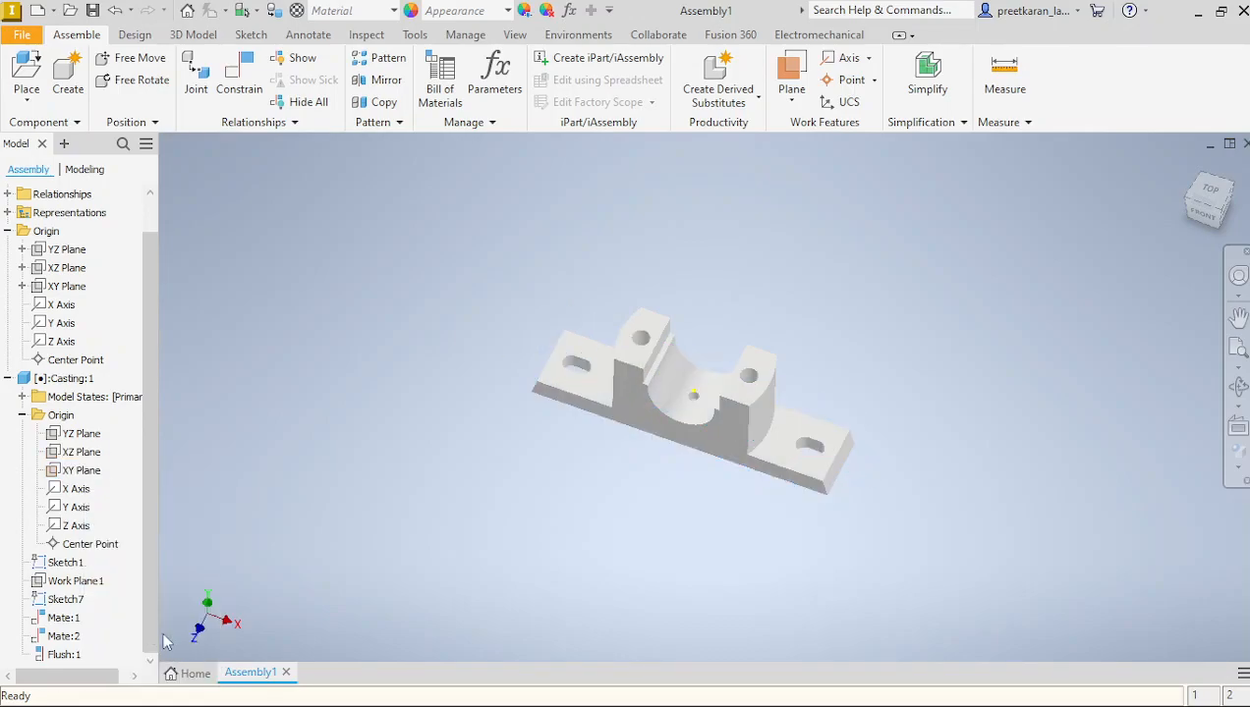
click(22, 414)
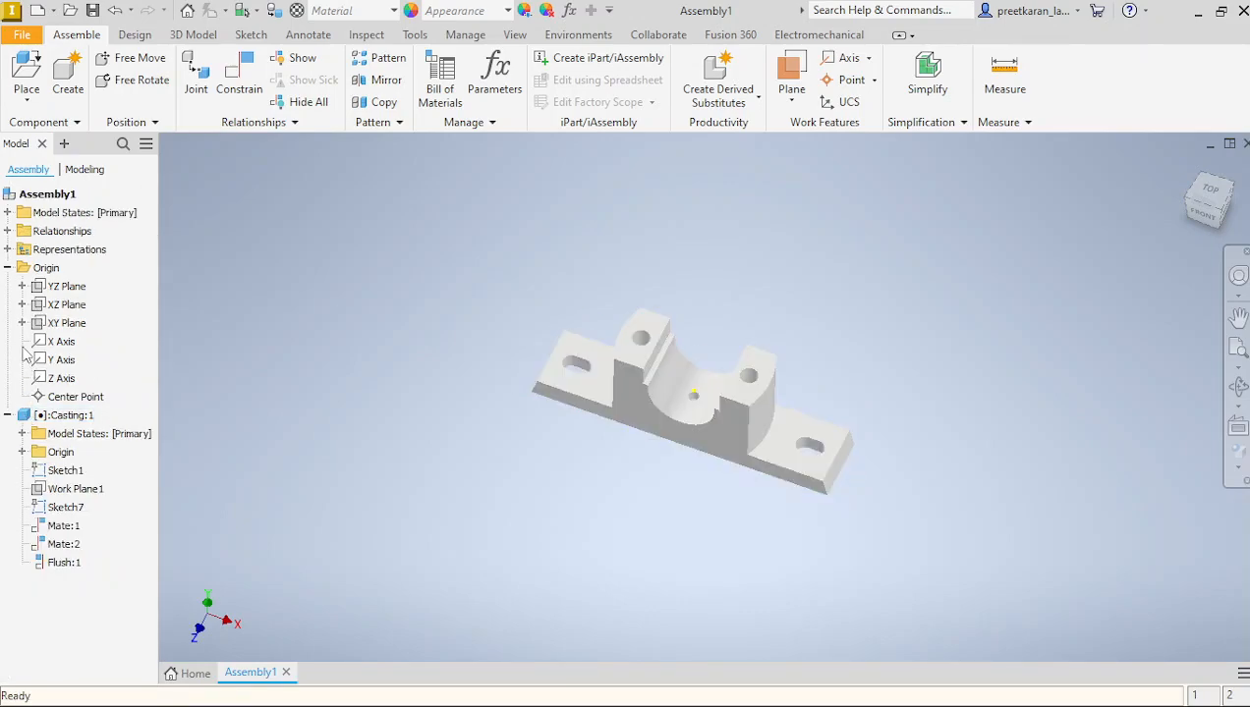
click(8, 268)
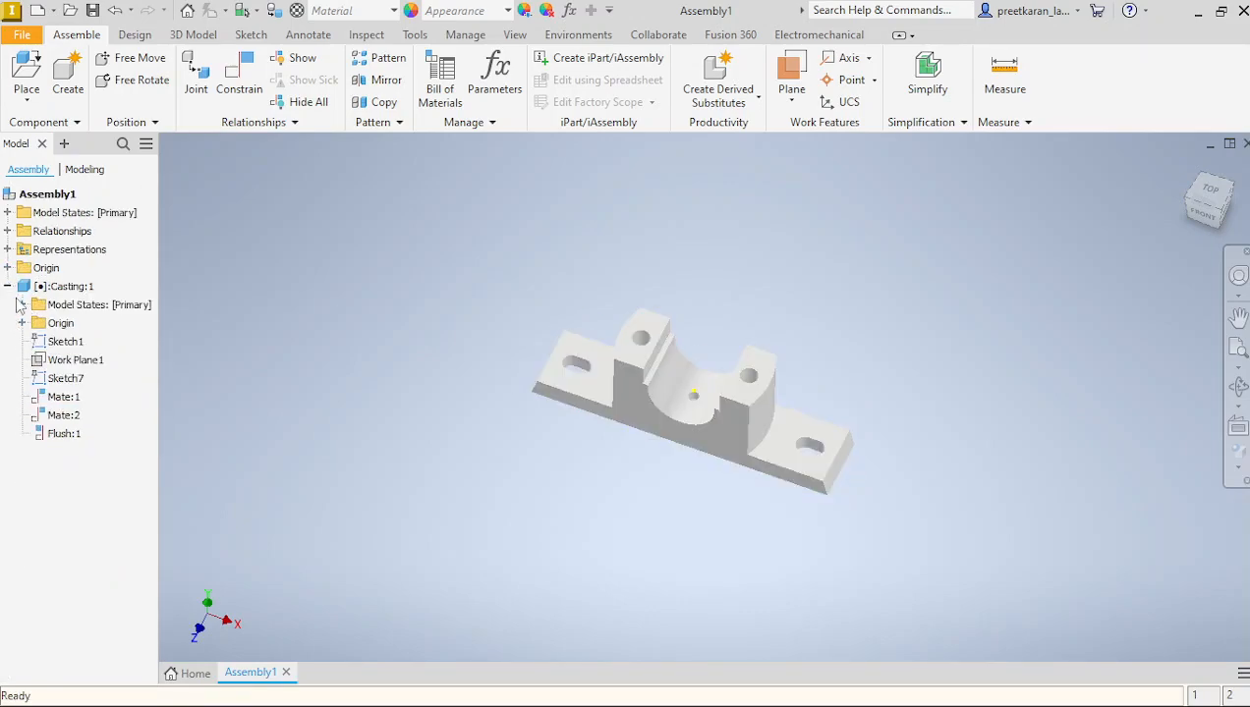
click(8, 286)
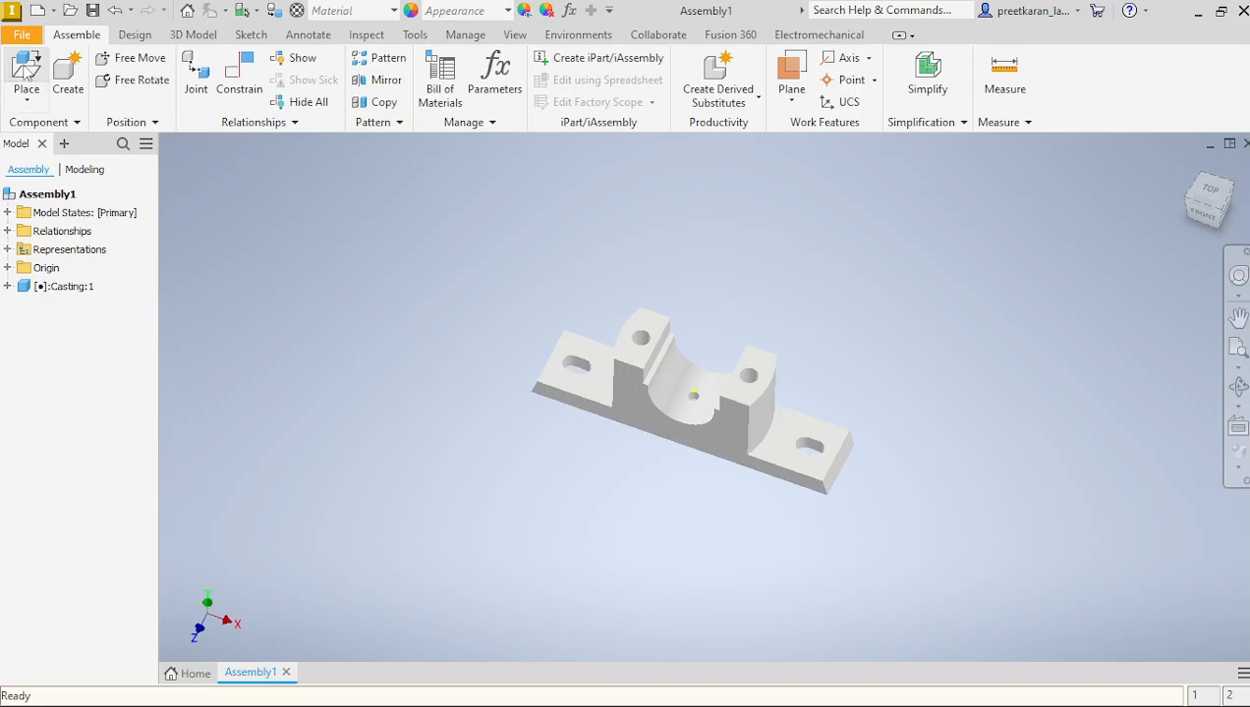
Place one instance of the brass 2 part in front of the casting.
click(27, 77)
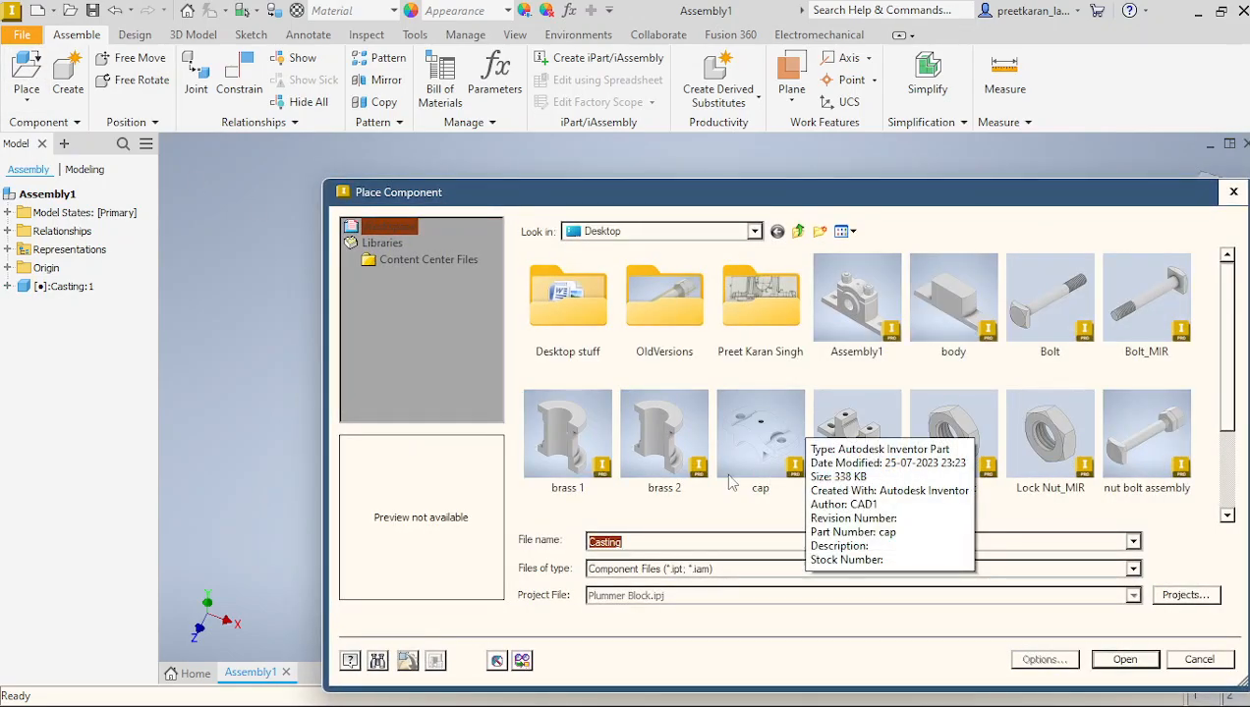
click(678, 464)
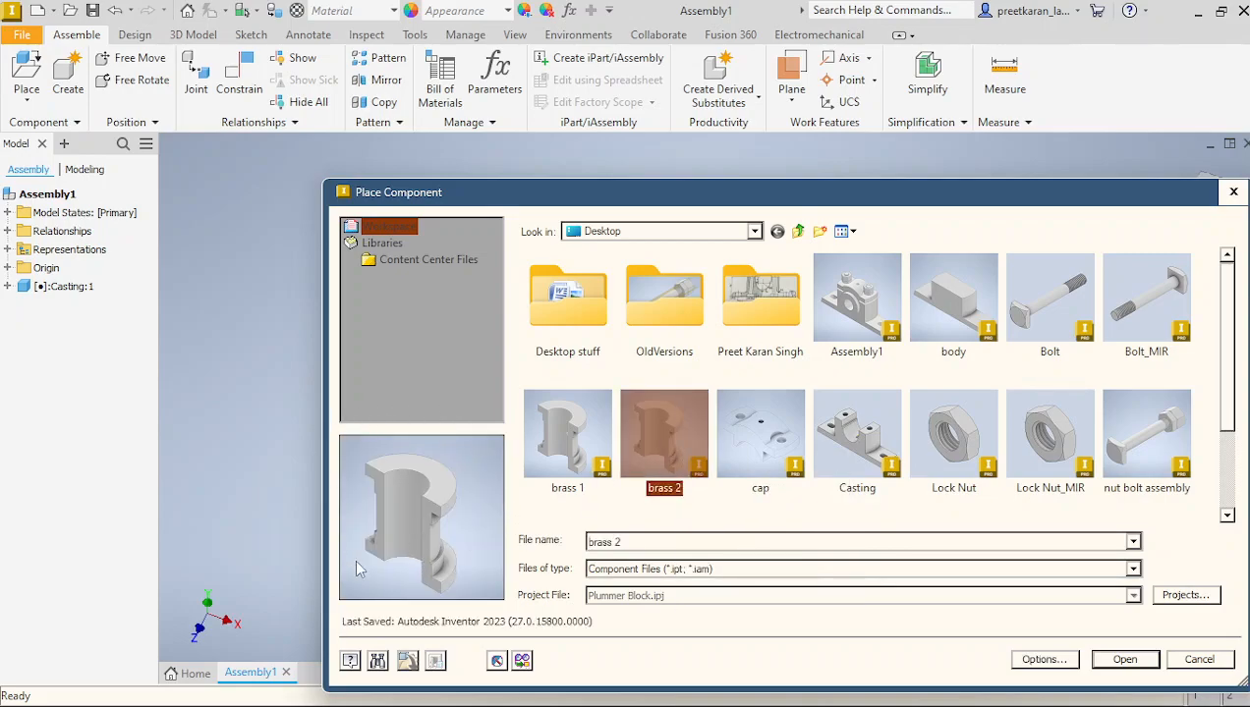
drag(324, 432, 220, 423)
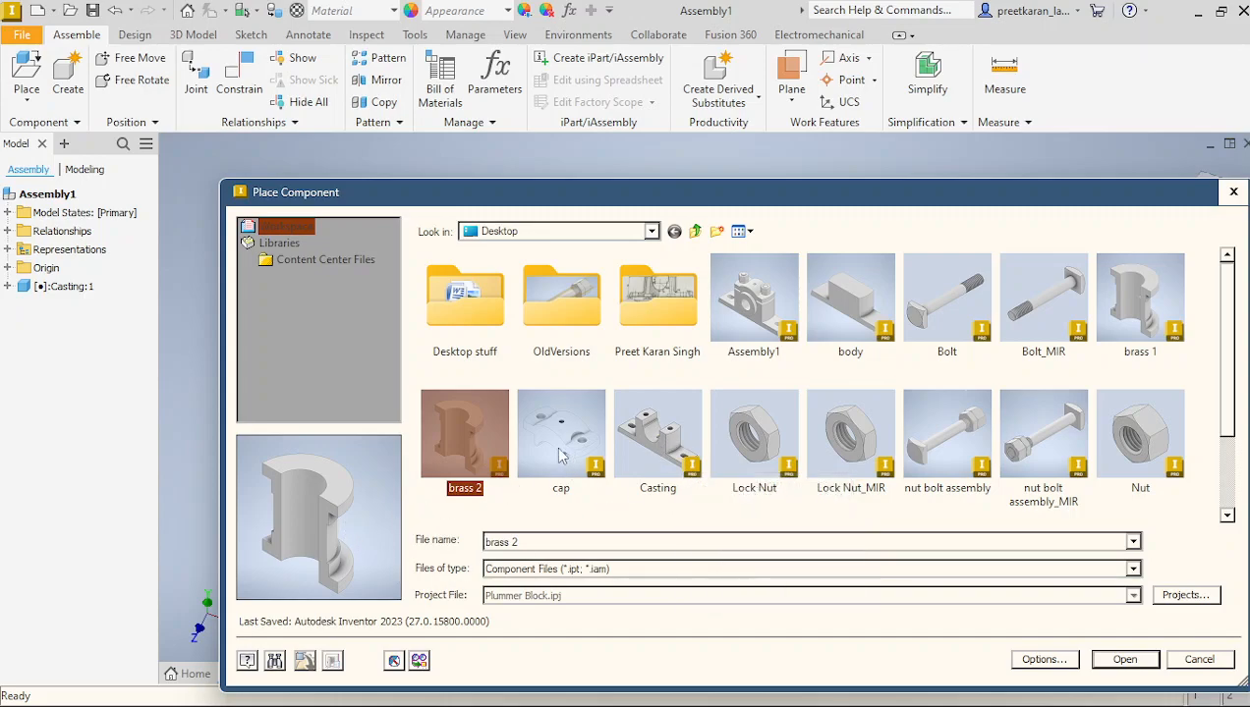
click(1141, 303)
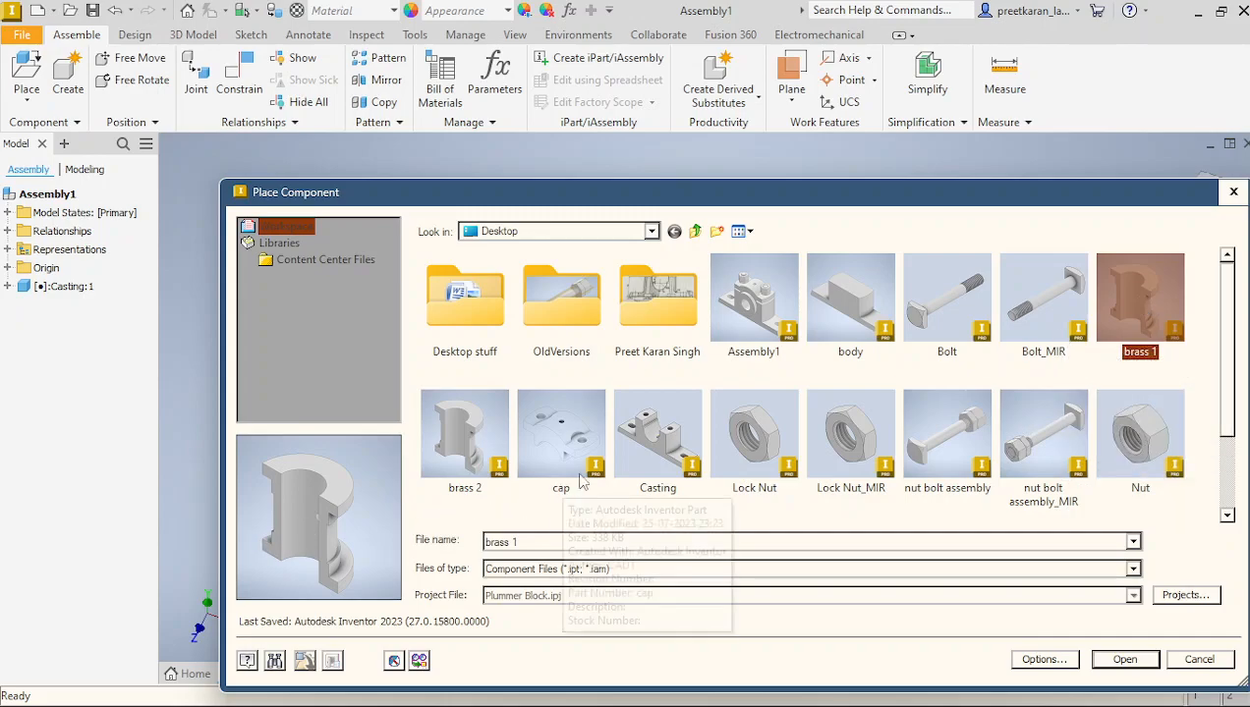
click(649, 445)
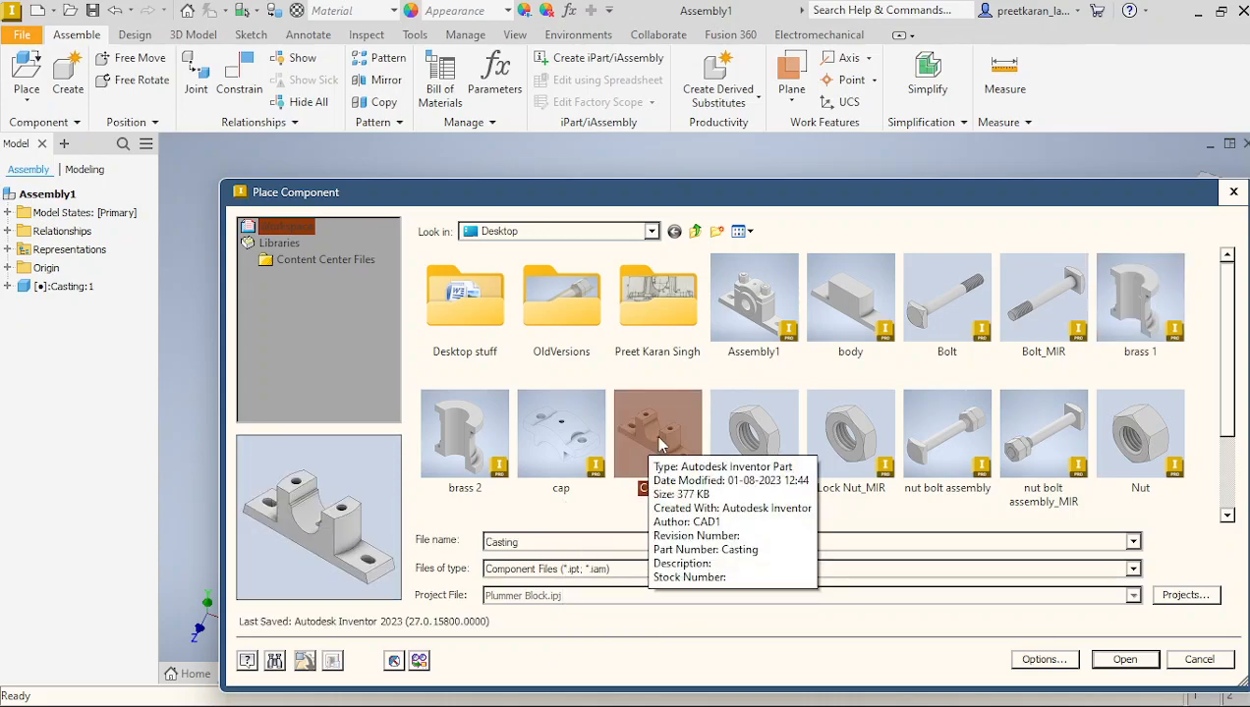
click(475, 448)
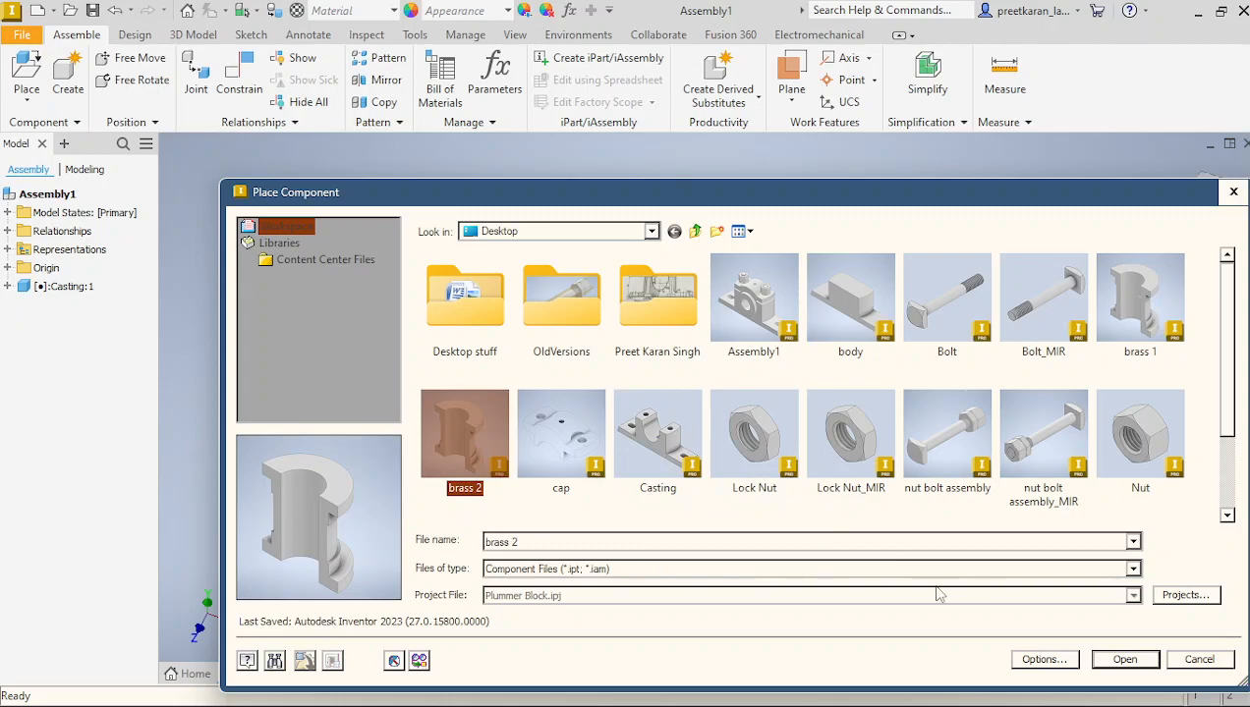
click(1123, 660)
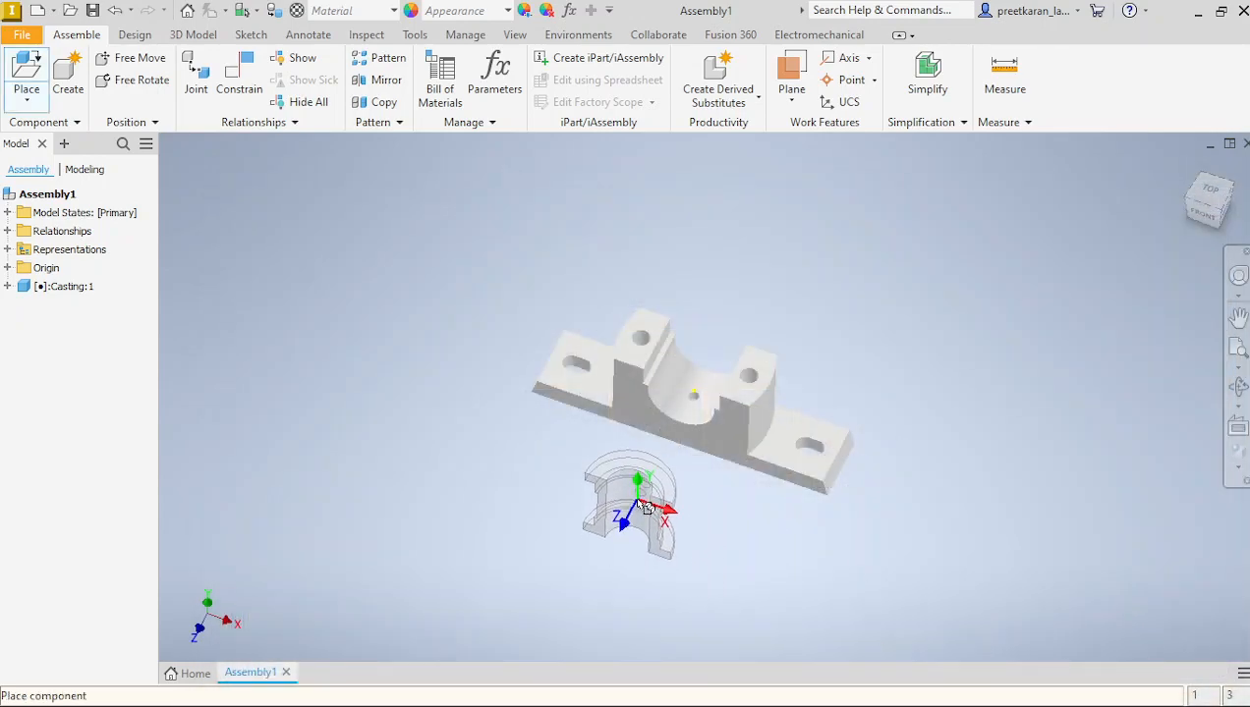
click(685, 521)
right_click(701, 511)
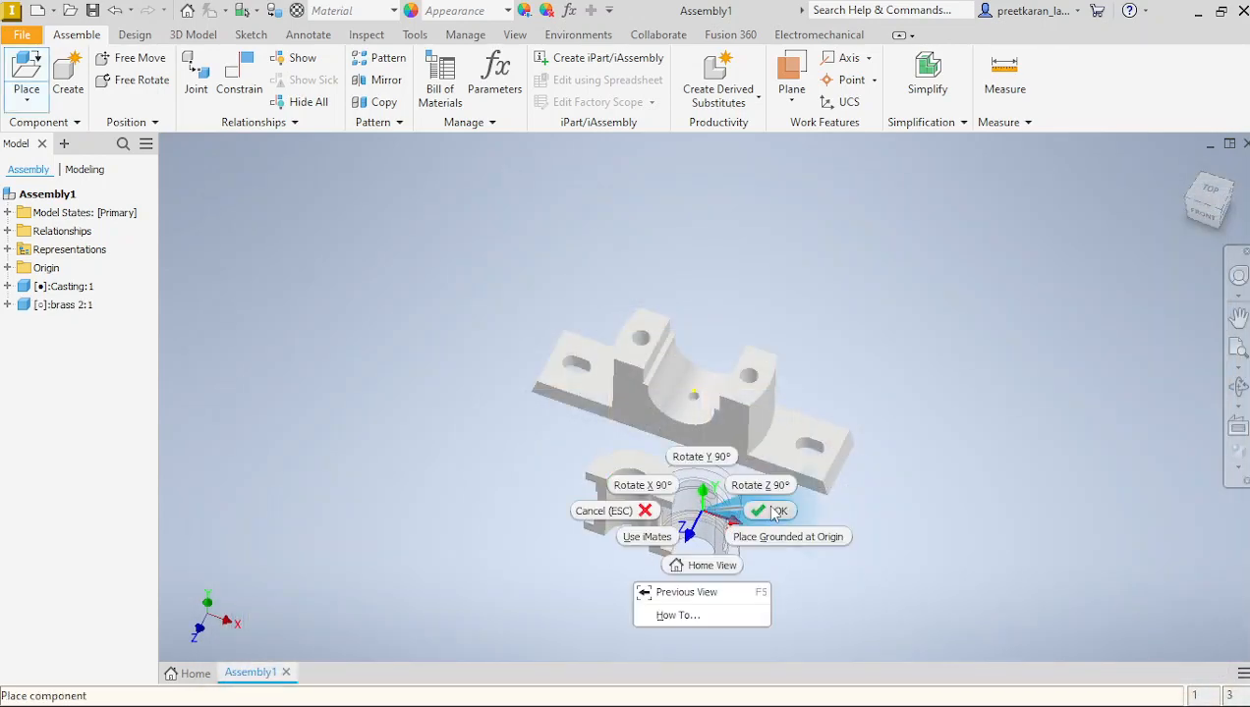
click(774, 511)
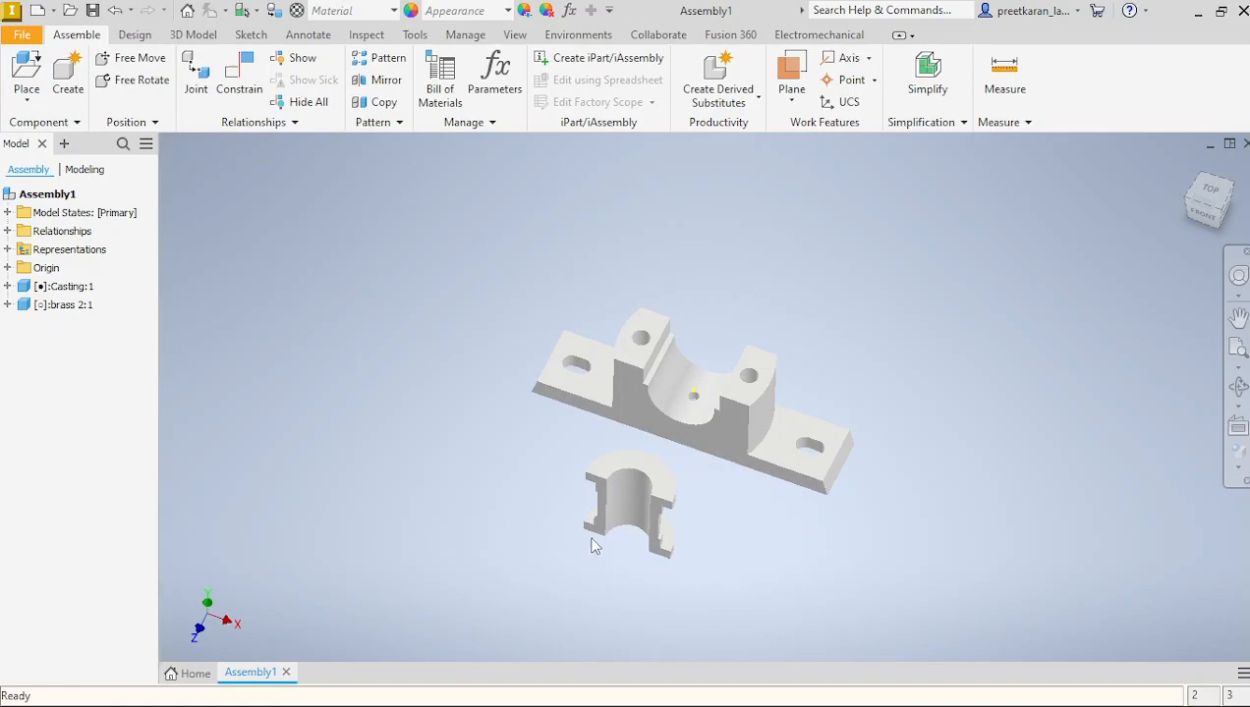
Move brass 2 beside the casting and free-rotate it so its opening faces up and its locating pin faces forward.
drag(644, 518, 441, 396)
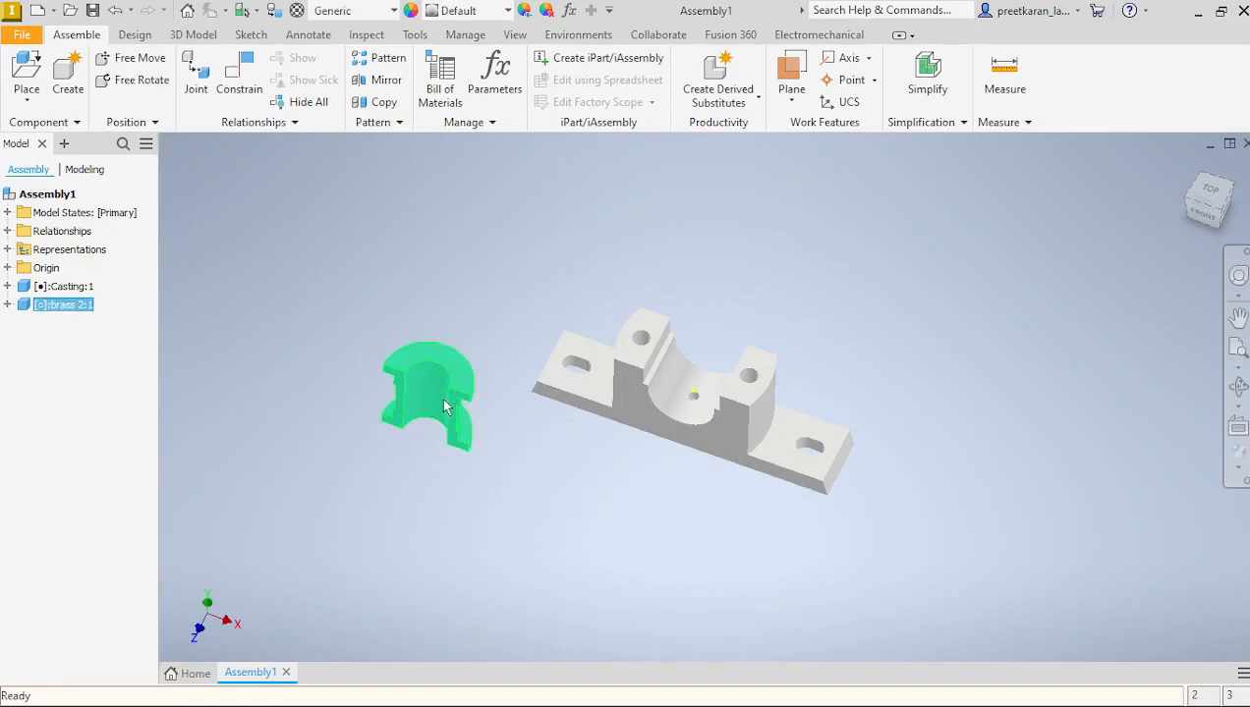
click(134, 80)
drag(445, 381, 445, 264)
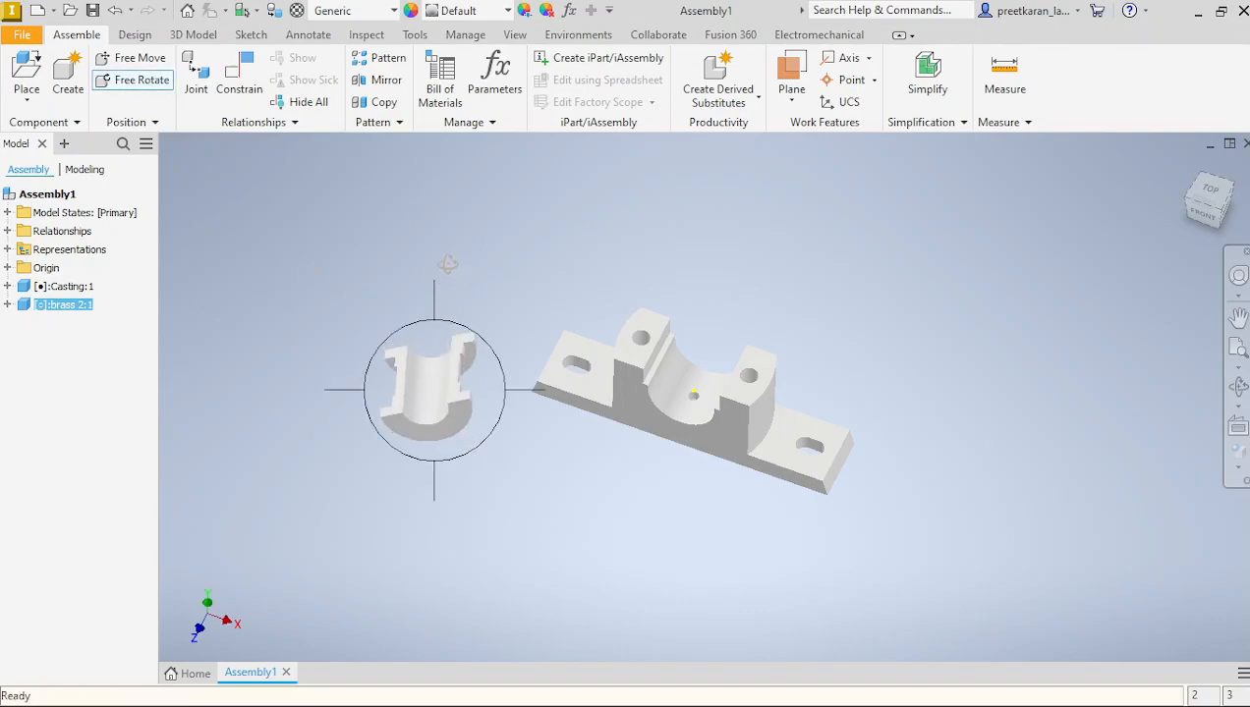
drag(432, 397, 432, 321)
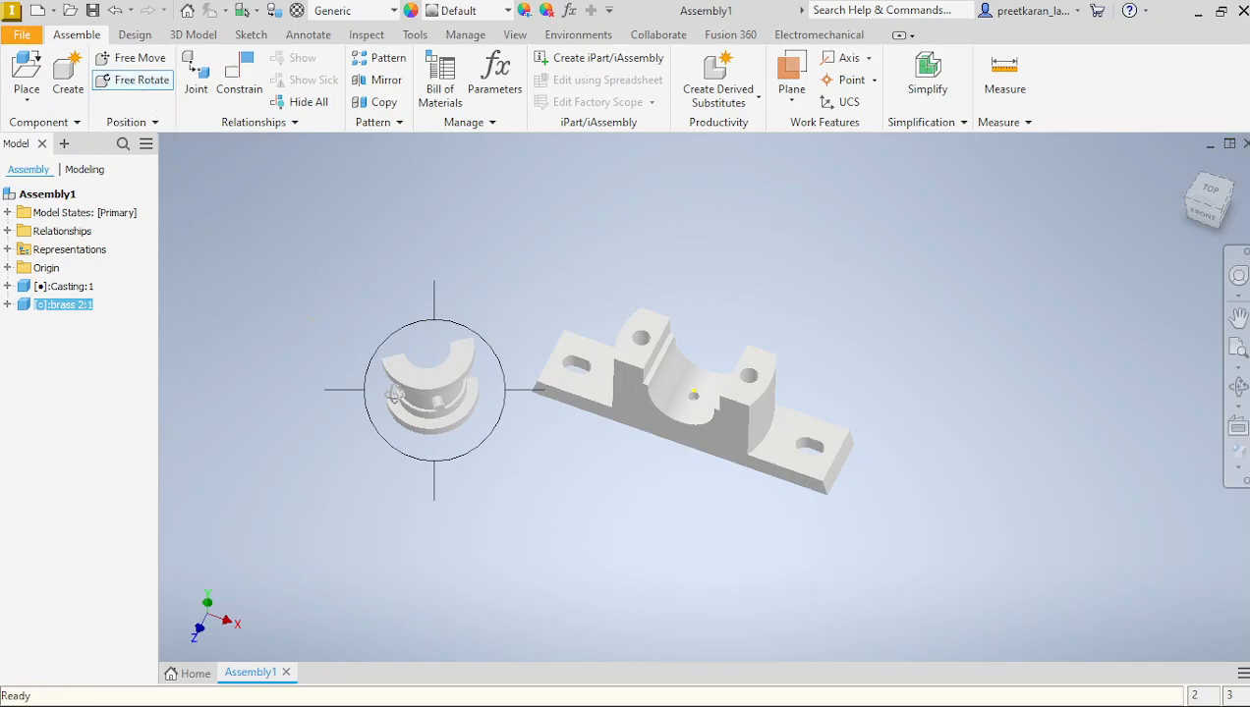
right_click(508, 292)
click(571, 291)
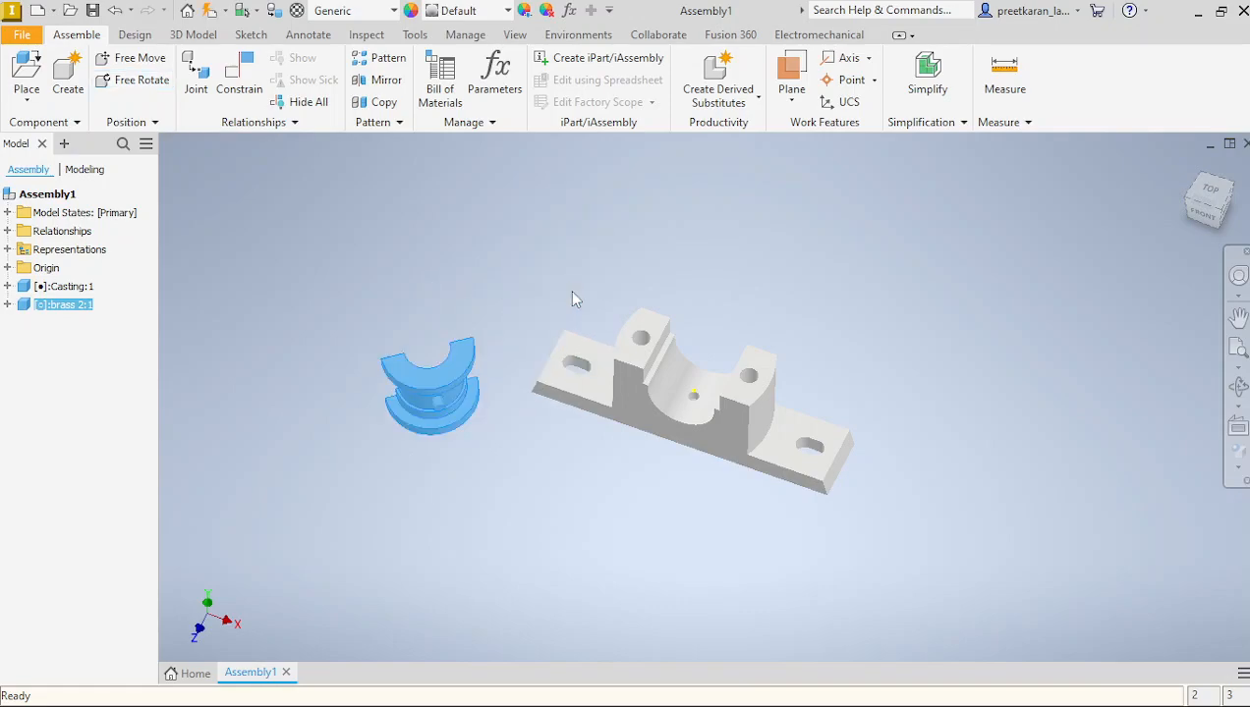
click(539, 283)
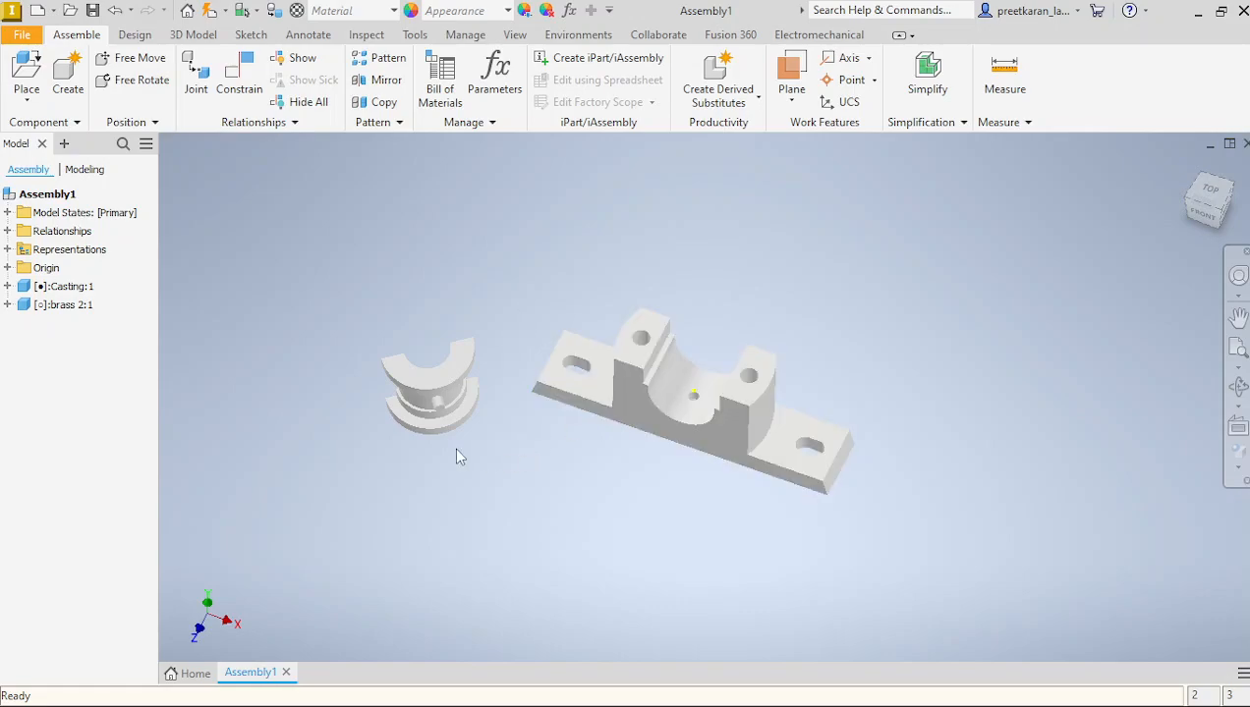
Mate the axis of brass 2's locating pin to the axis of the small hole in the casting's bore, aligned, at 0 mm offset.
scroll(522, 446, up, 3)
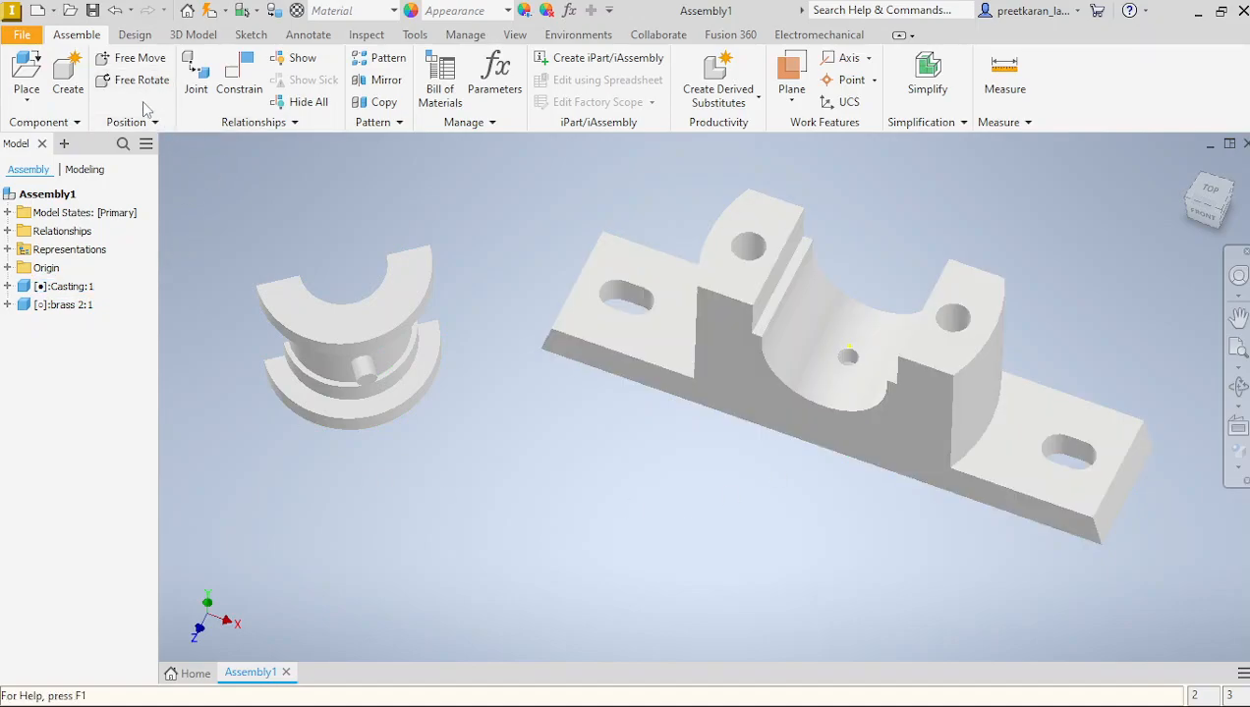
click(241, 71)
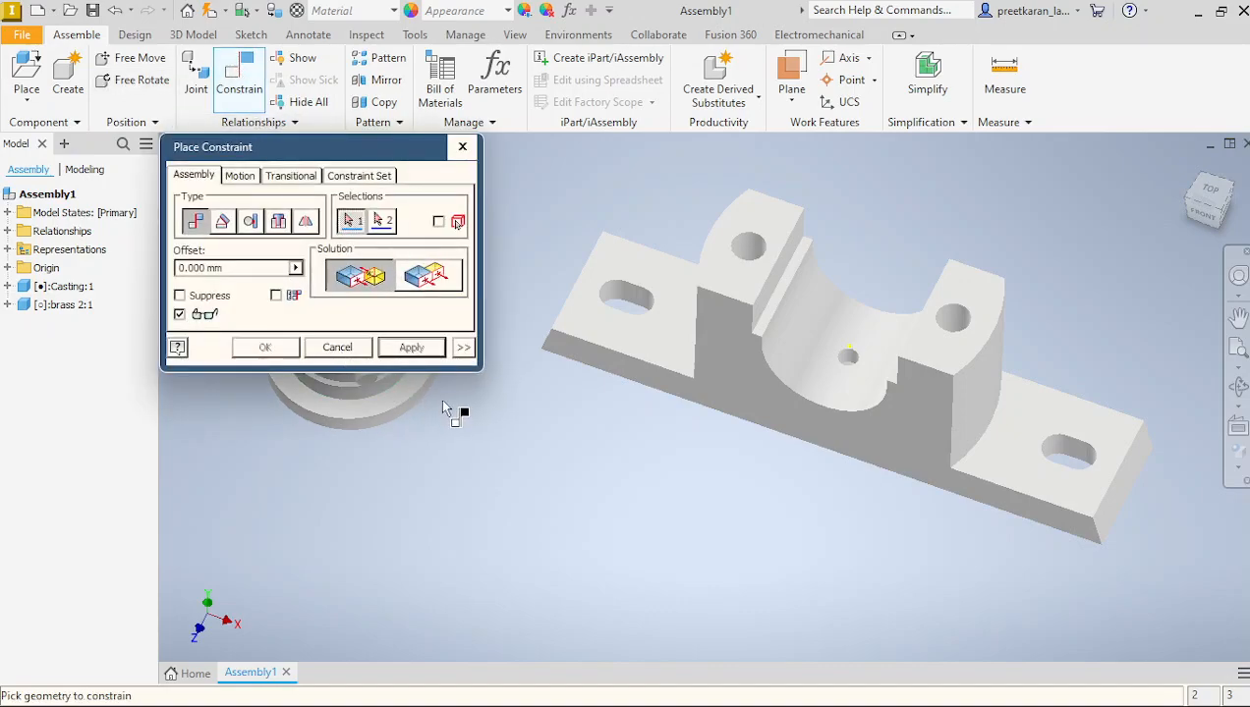
click(851, 363)
scroll(850, 364, down, 3)
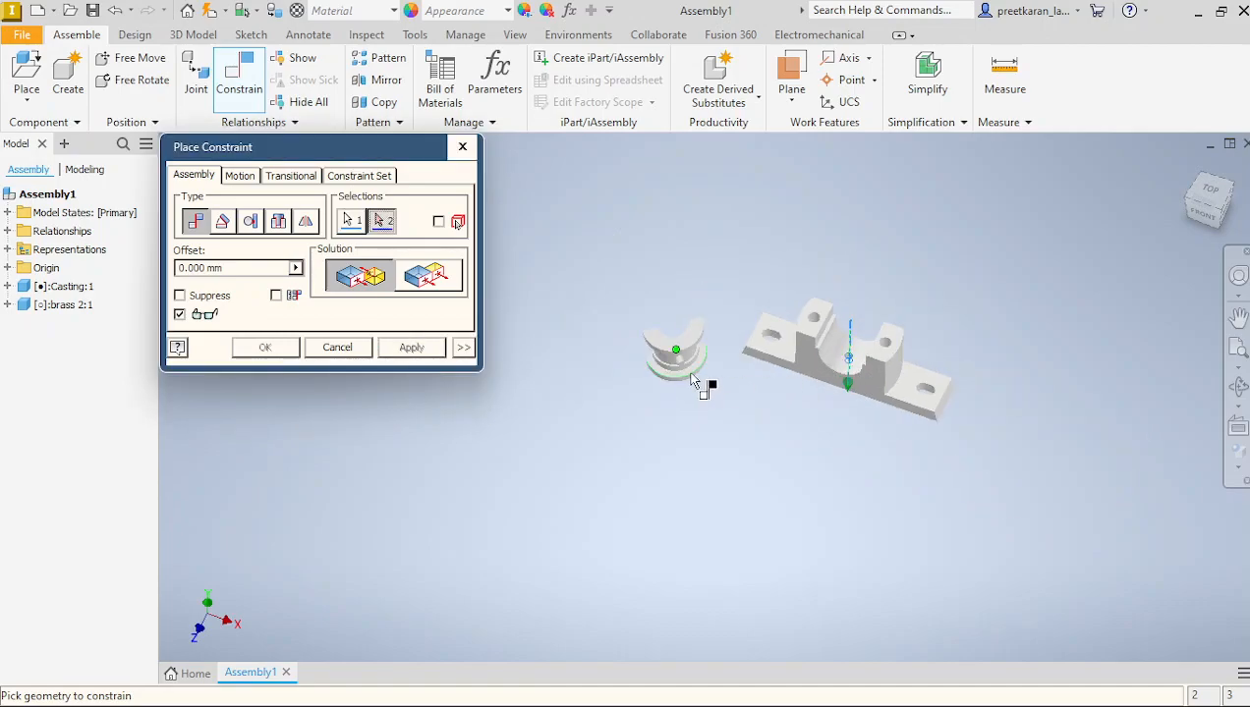
scroll(688, 382, up, 4)
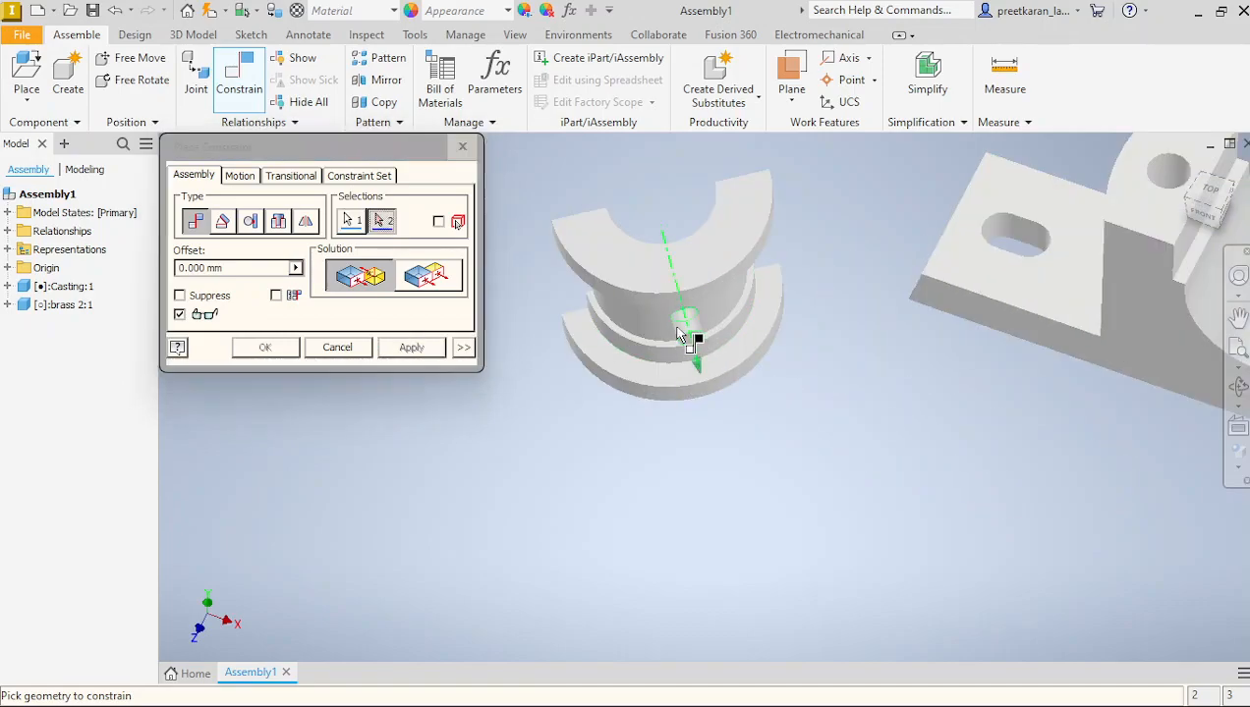
click(674, 334)
scroll(634, 344, down, 3)
scroll(875, 369, up, 3)
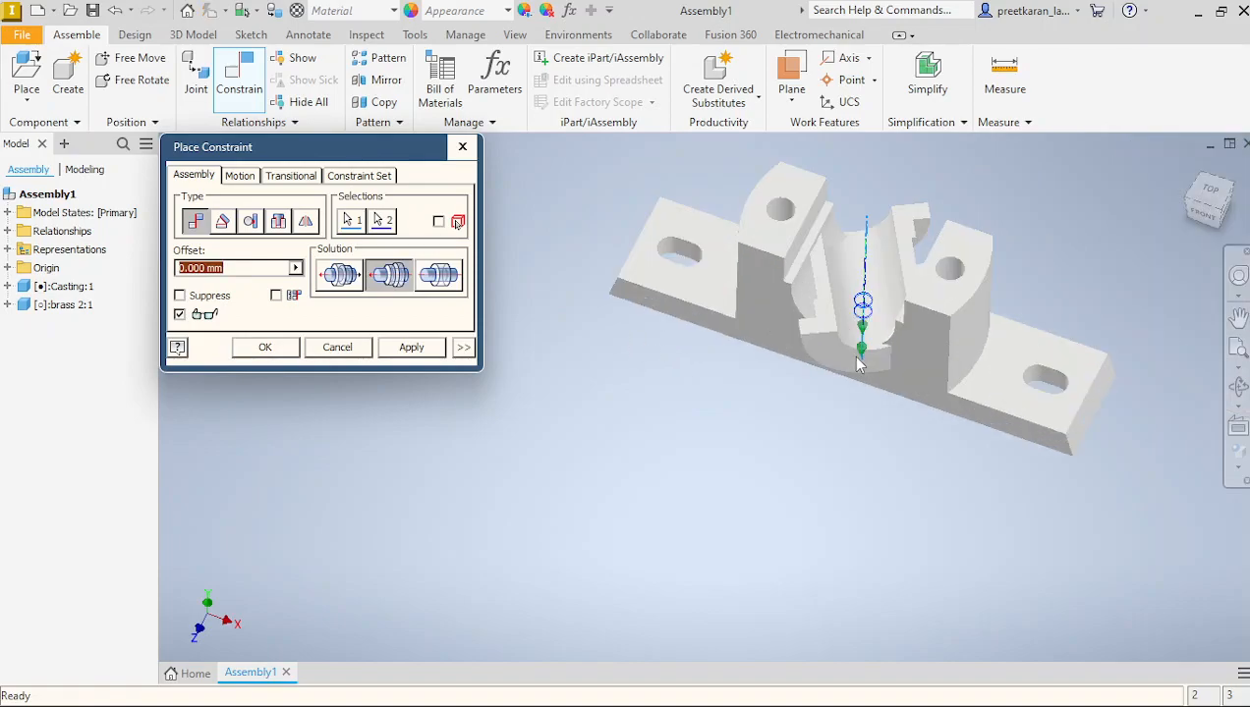
click(412, 348)
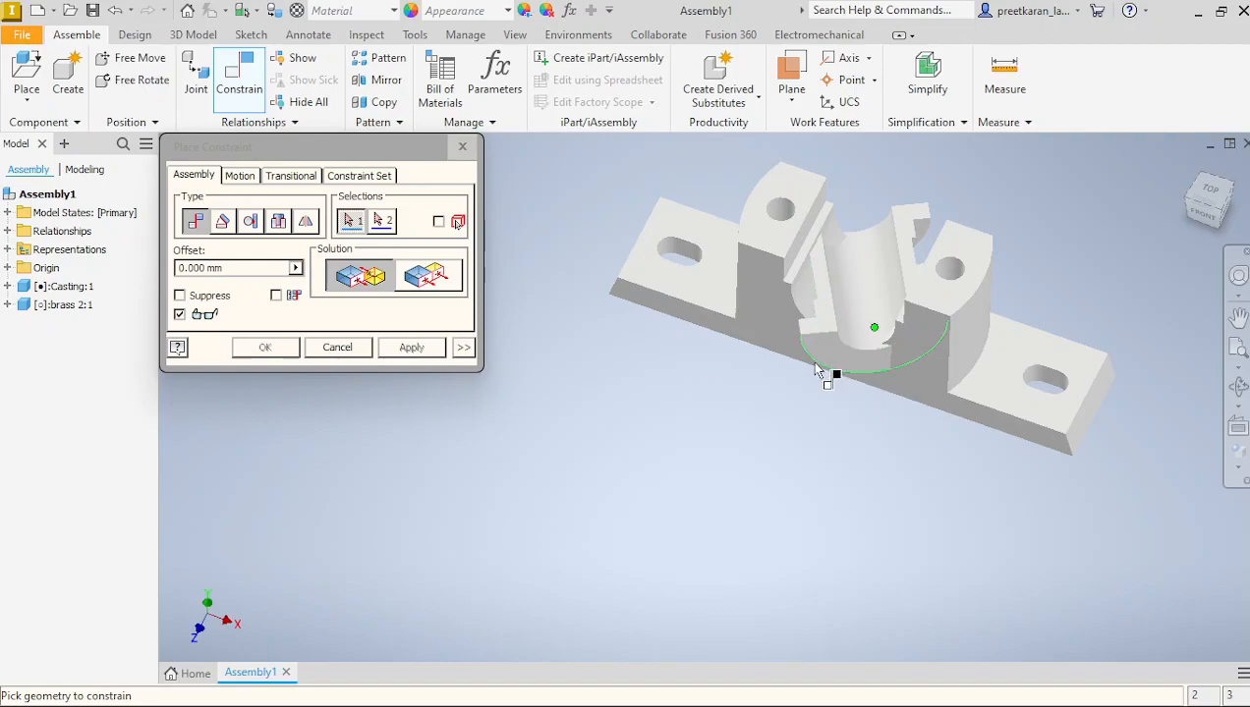
Mate the axis of the casting's semicircular bore to brass 2's outer cylindrical axis with the opposed solution at 0 mm offset.
click(807, 294)
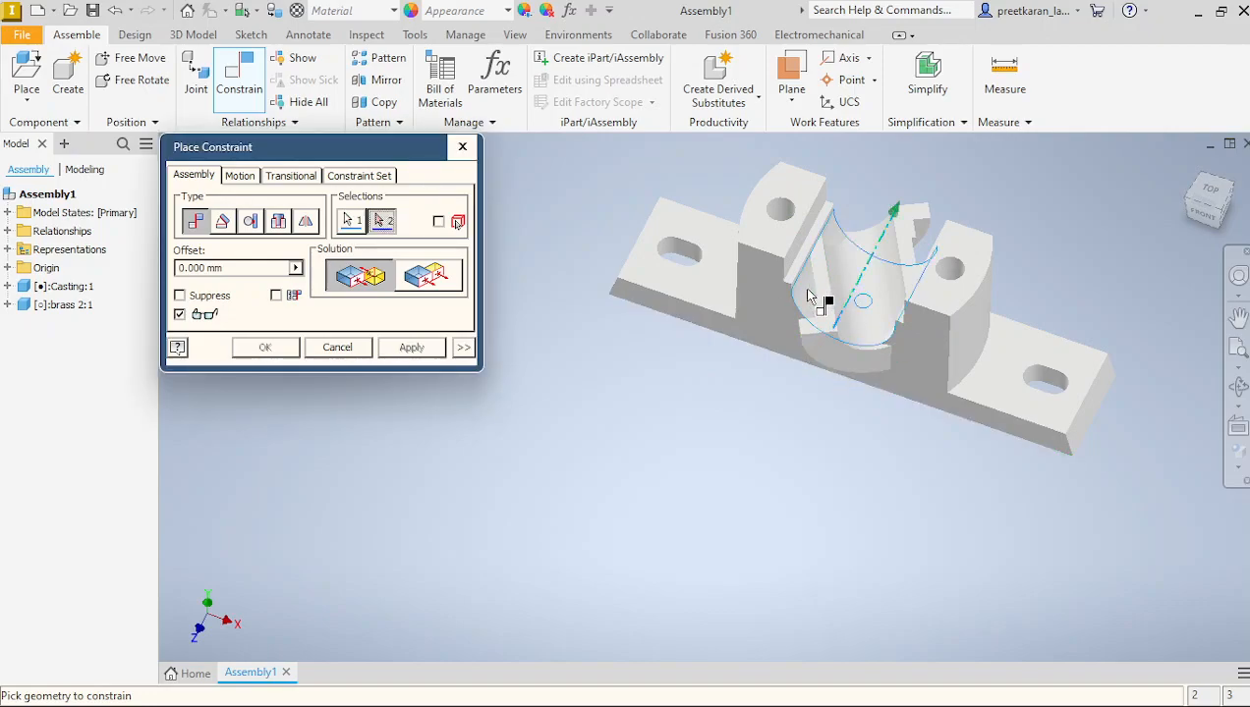
click(1238, 386)
key(Escape)
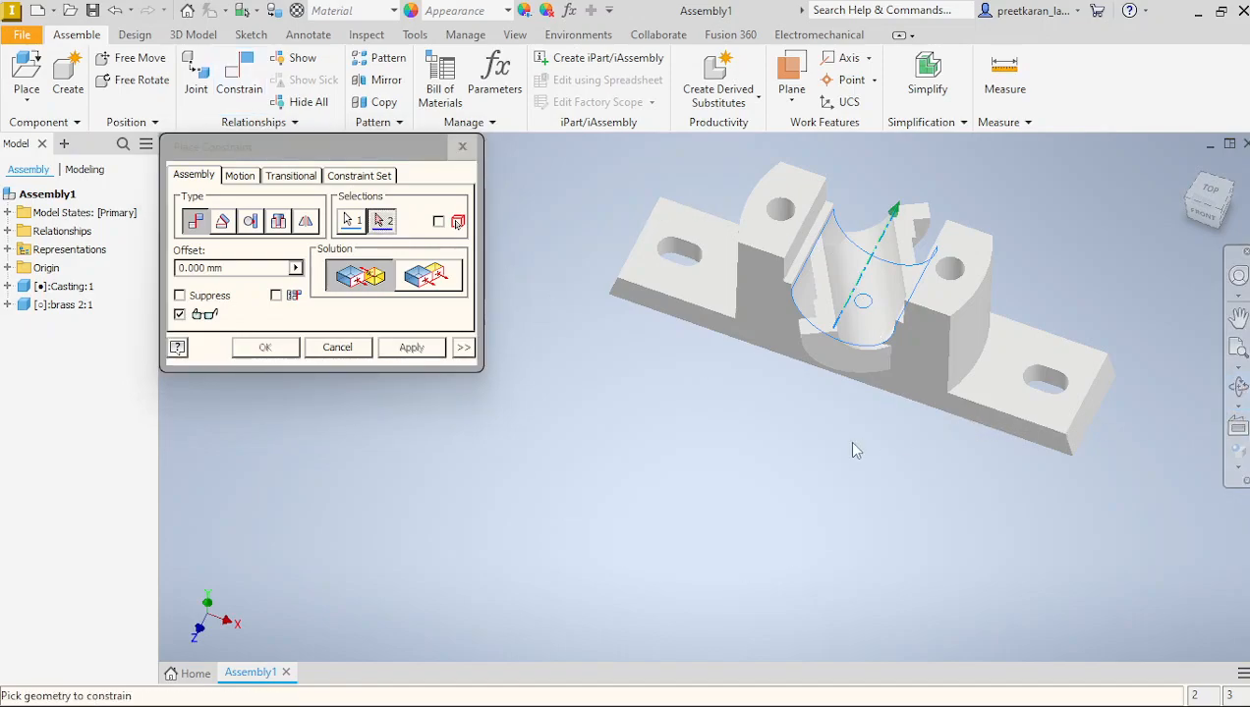
click(1238, 386)
drag(874, 388, 684, 527)
scroll(965, 320, up, 2)
scroll(970, 298, down, 5)
right_click(823, 377)
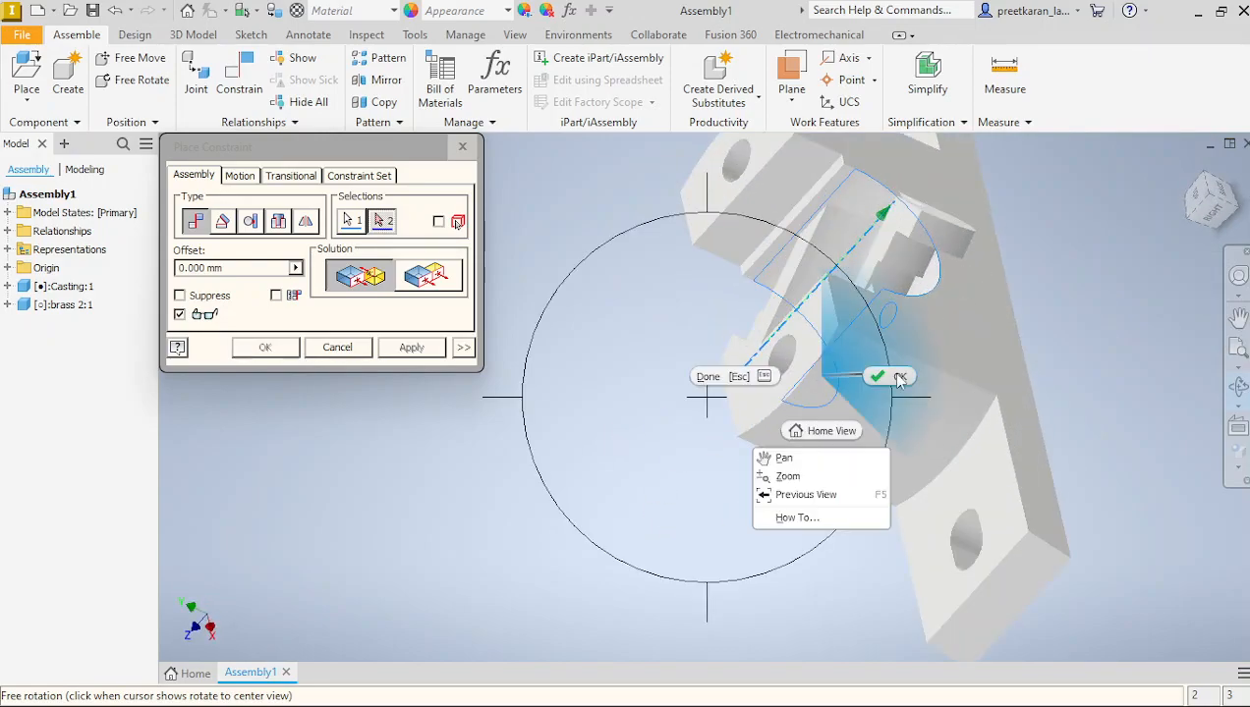
click(888, 376)
click(906, 251)
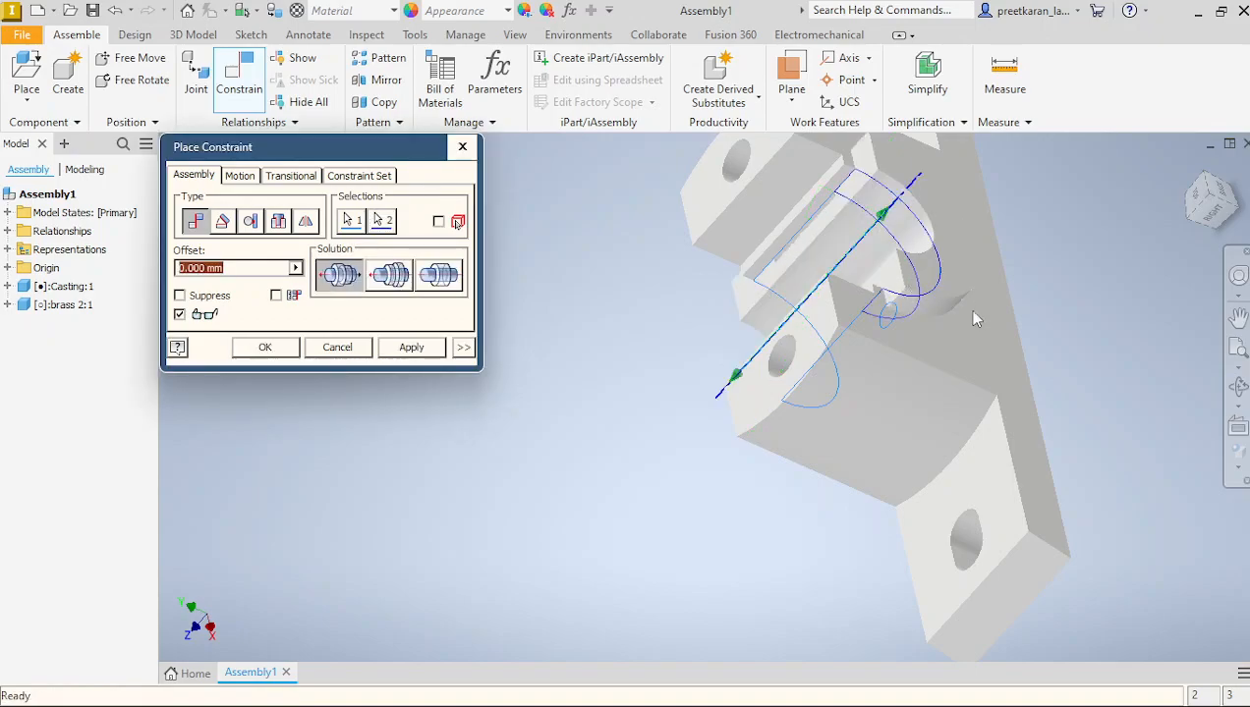
scroll(971, 317, up, 3)
click(1240, 388)
drag(818, 418, 985, 291)
scroll(692, 463, down, 5)
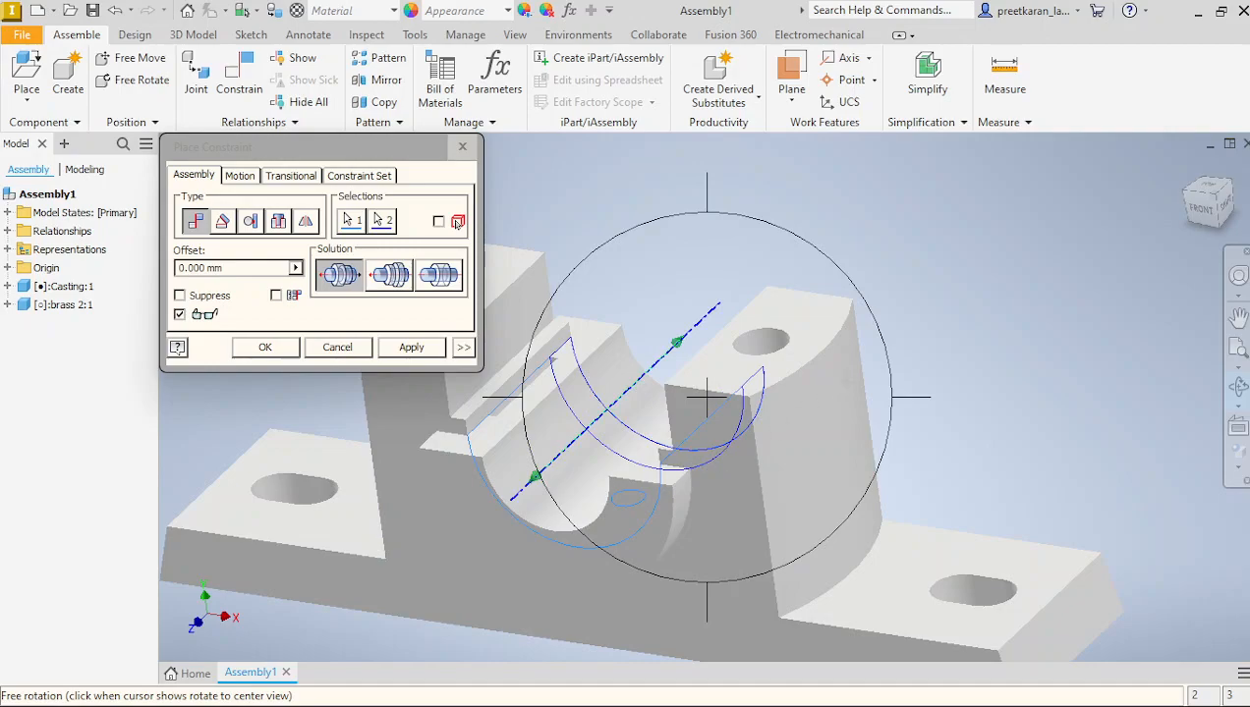
scroll(866, 352, up, 4)
right_click(918, 342)
click(986, 342)
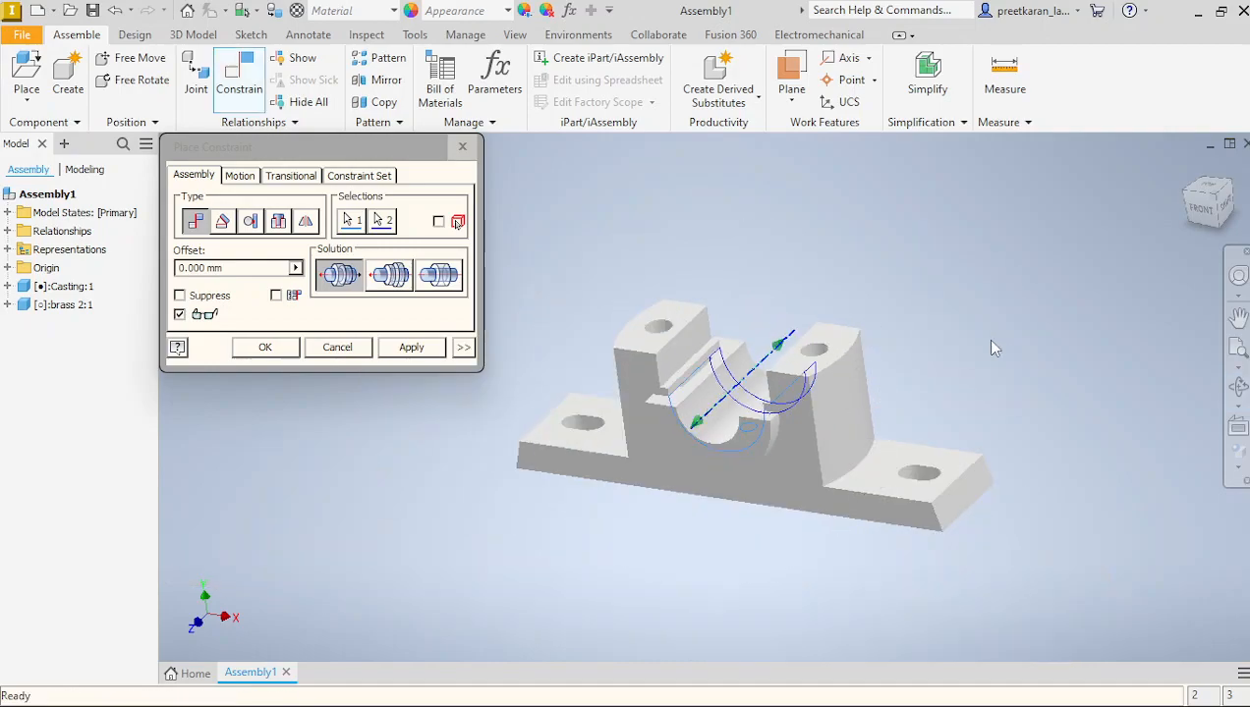
click(411, 348)
click(463, 145)
mouse_move(738, 469)
mouse_down()
mouse_move(696, 466)
mouse_move(758, 430)
mouse_move(734, 473)
mouse_move(661, 421)
mouse_move(747, 464)
mouse_move(775, 423)
mouse_move(742, 466)
mouse_move(732, 451)
mouse_up()
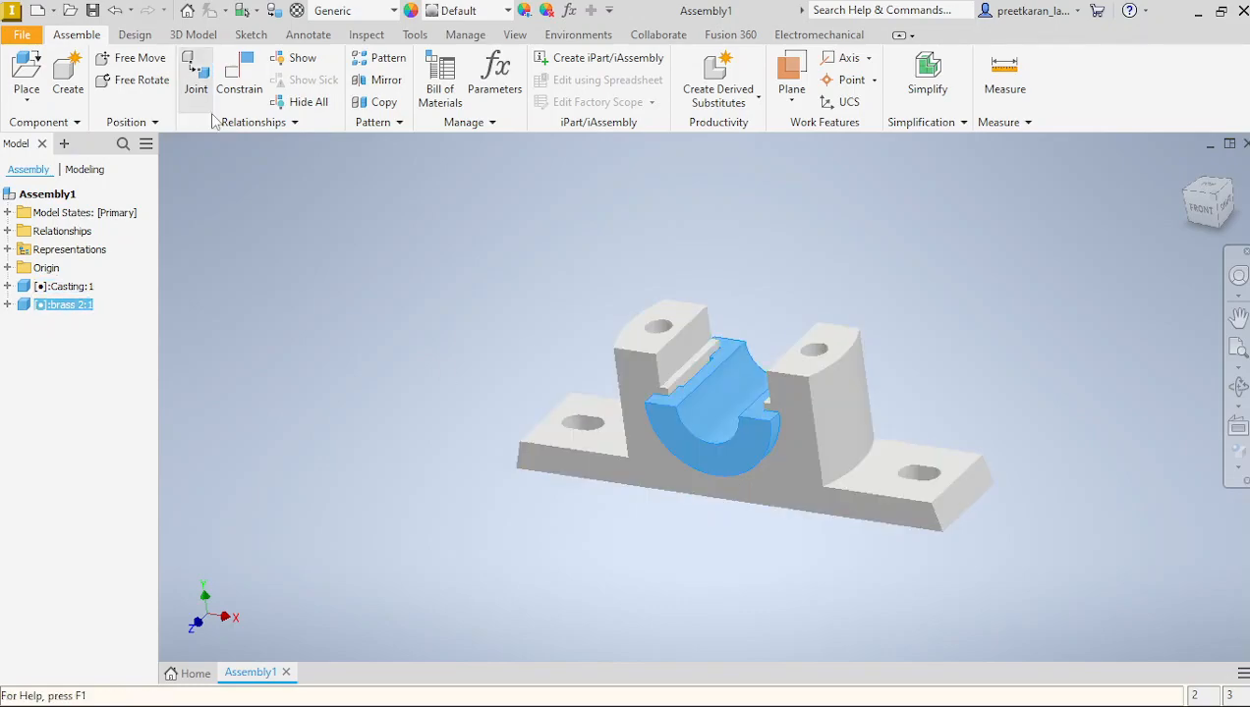
click(155, 122)
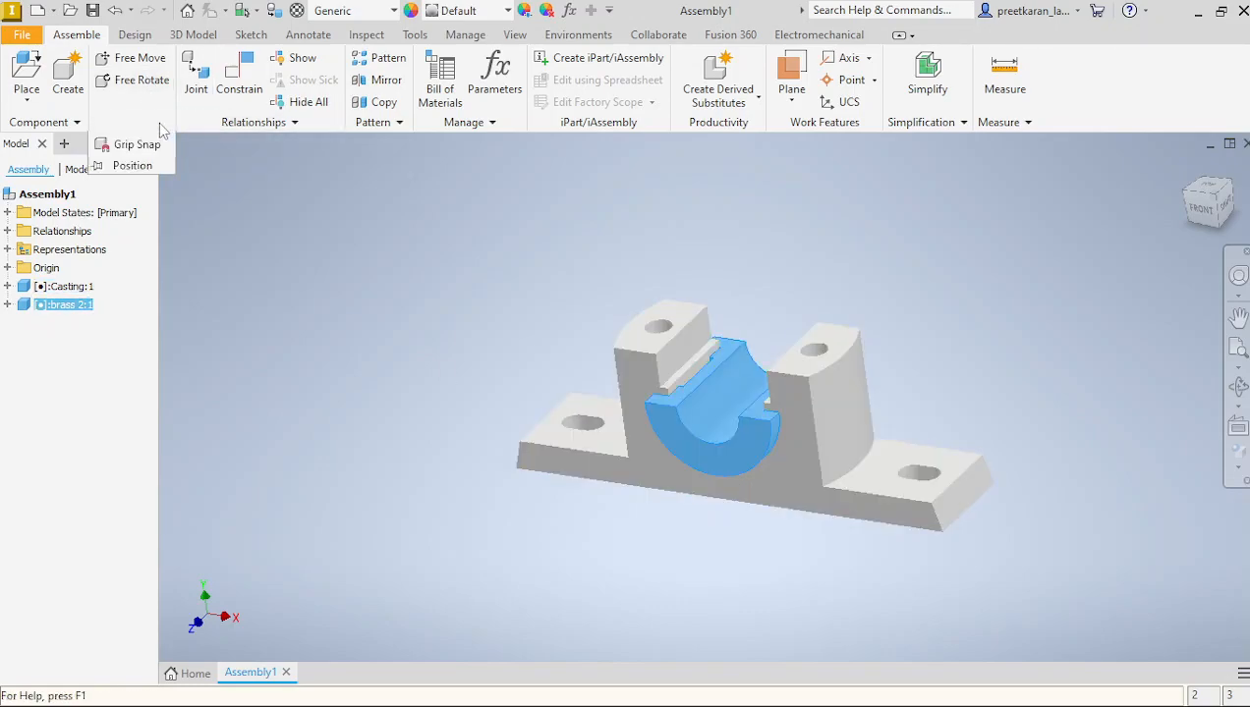
click(237, 174)
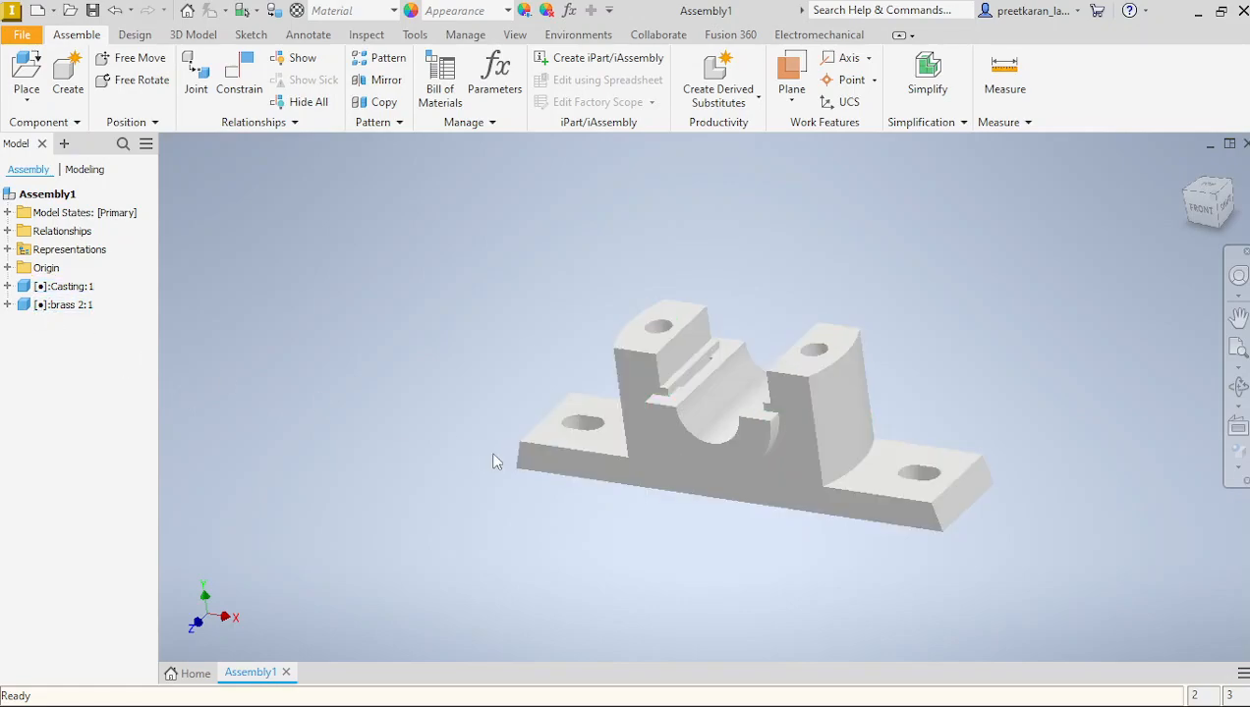
Place one instance of the brass 1 part beside the casting.
click(27, 71)
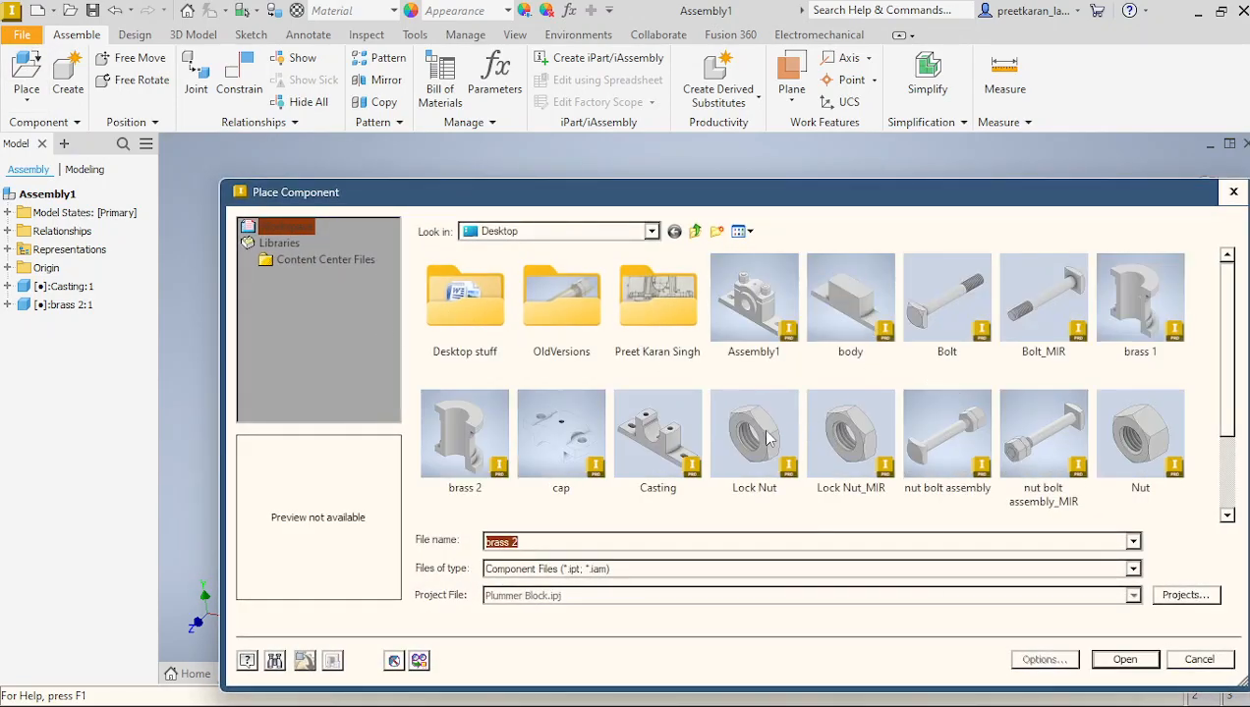
click(1131, 323)
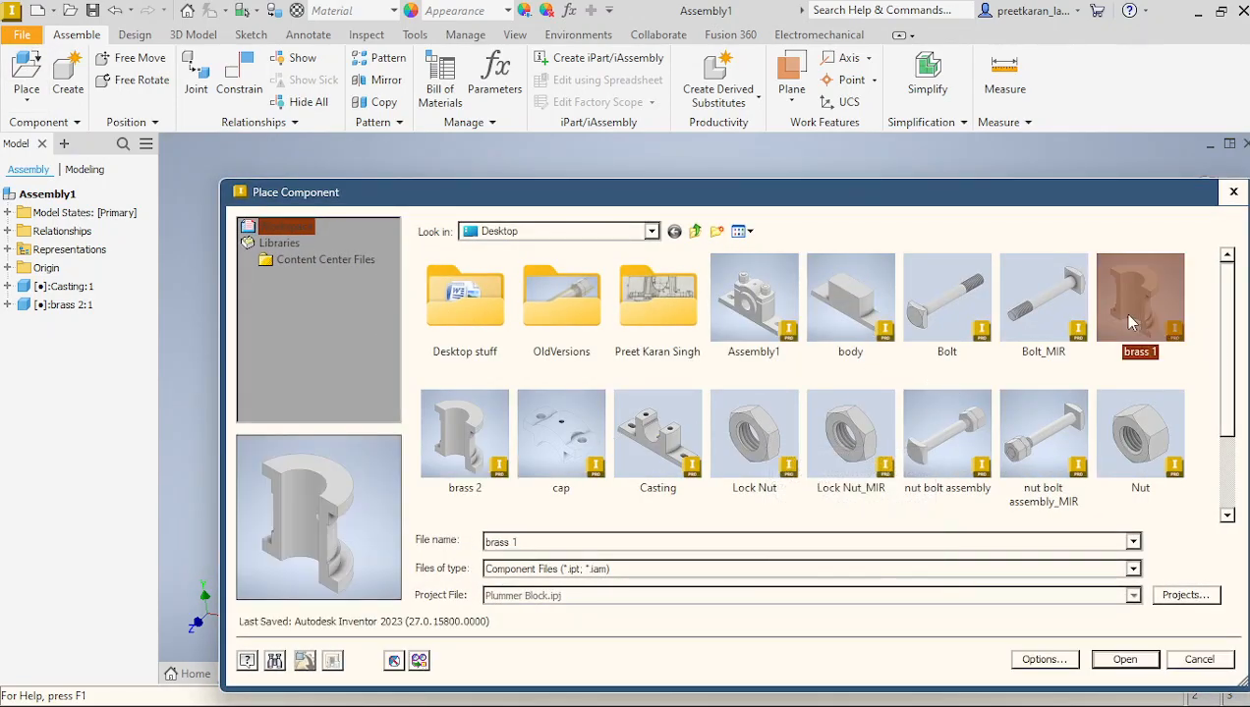
click(1125, 659)
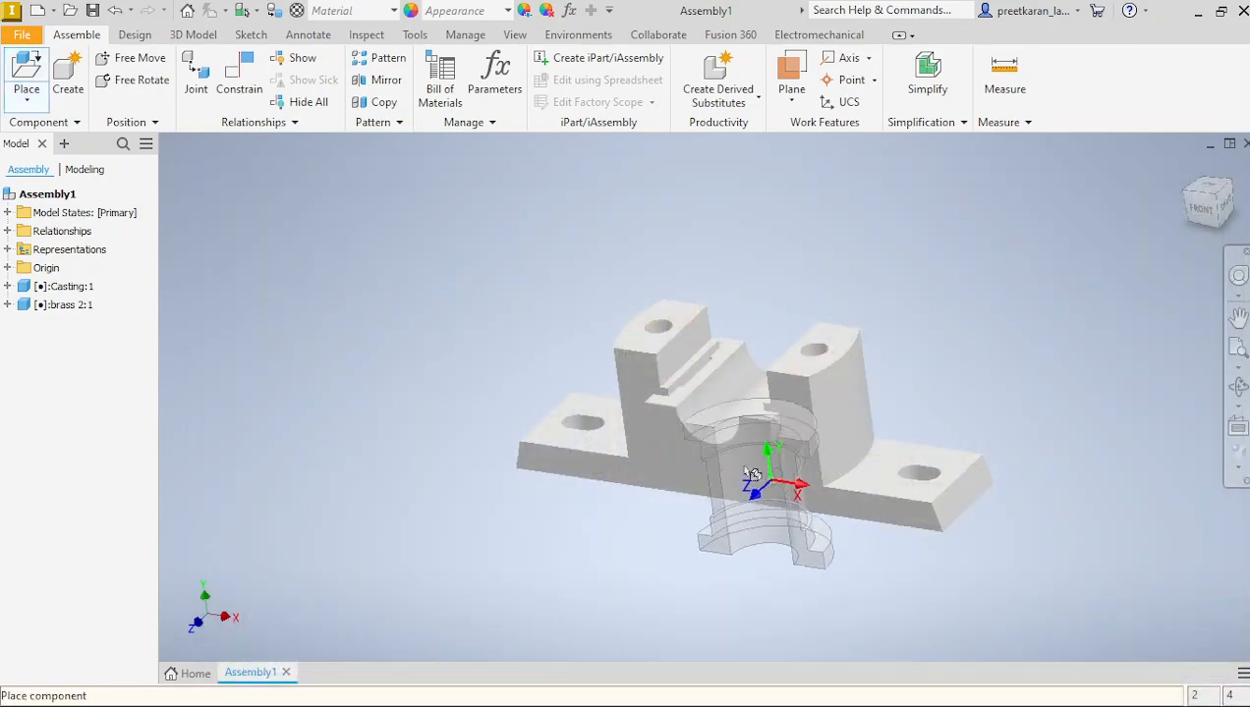
click(534, 391)
right_click(722, 240)
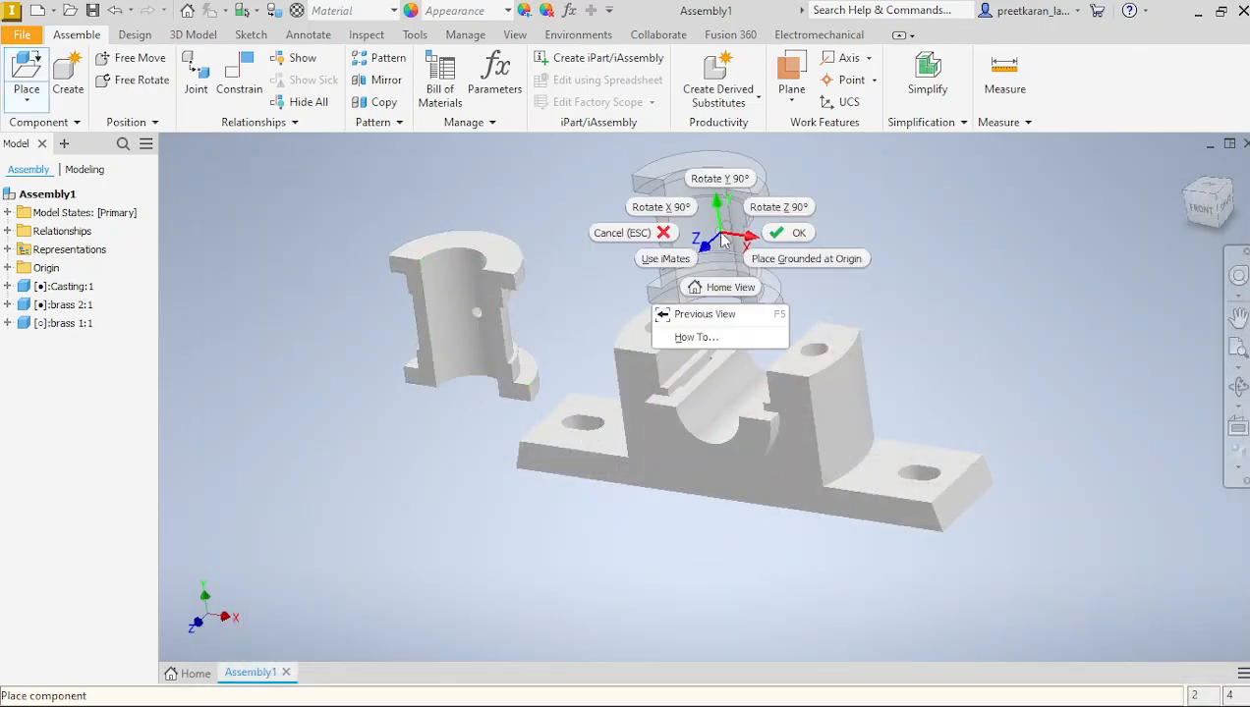
click(794, 239)
click(428, 358)
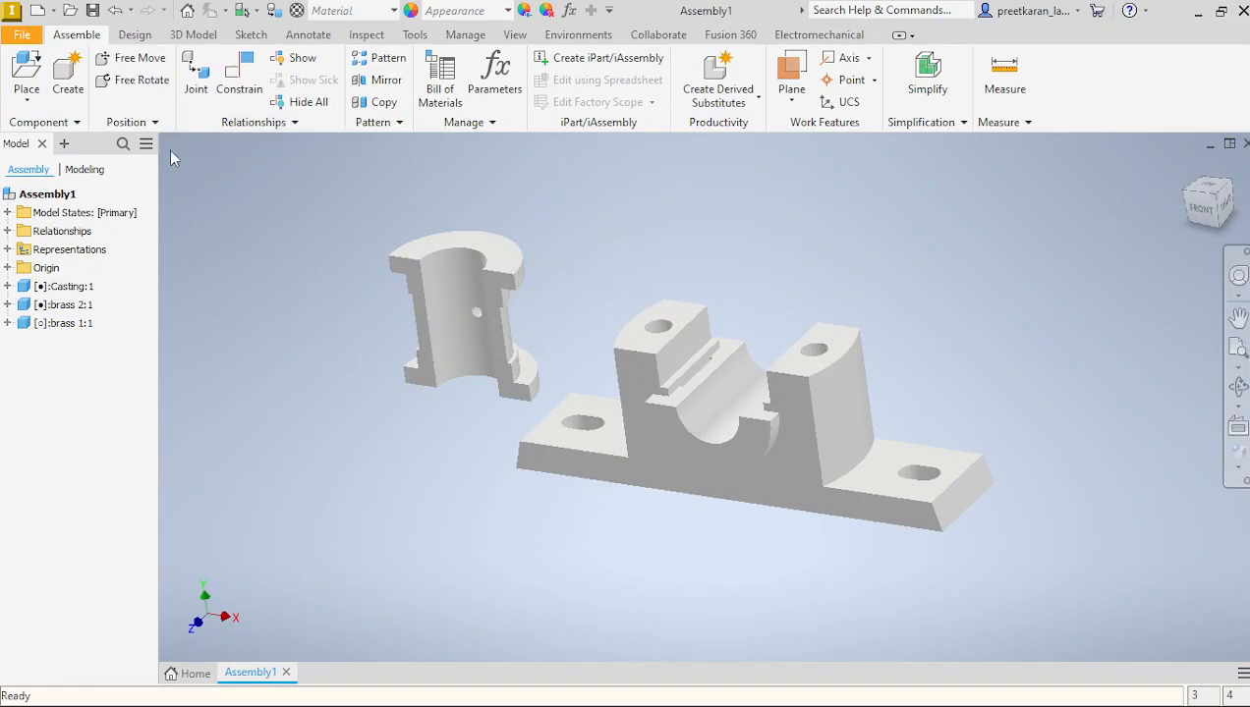
Mate the axis of brass 1's inner bore to the axis of brass 2's bore with the opposed solution at 0 mm offset.
click(244, 75)
scroll(727, 294, down, 2)
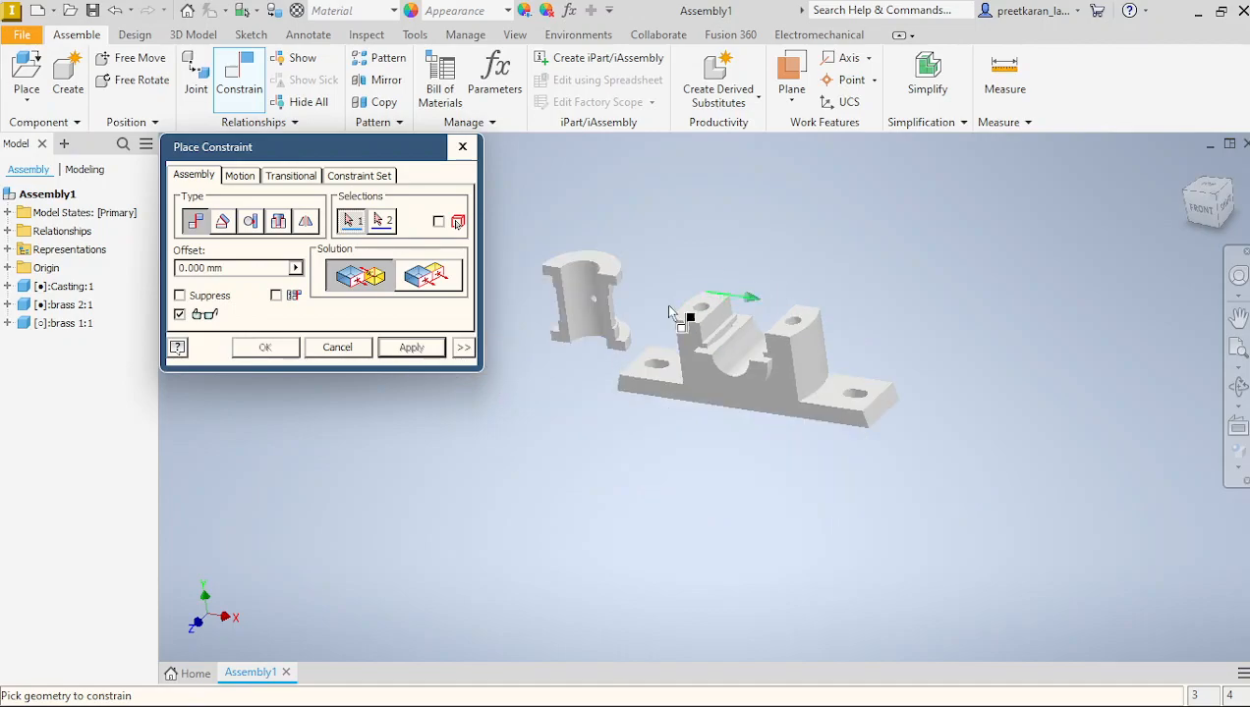
scroll(577, 324, up, 2)
click(586, 321)
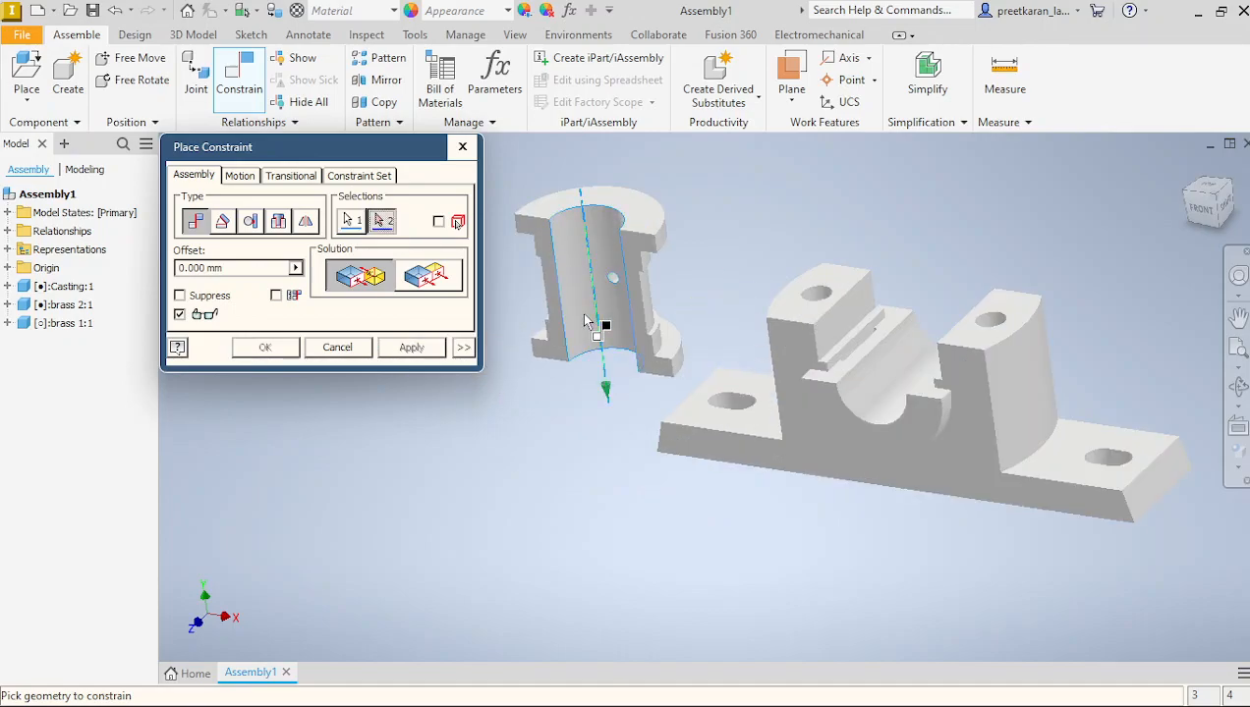
click(875, 408)
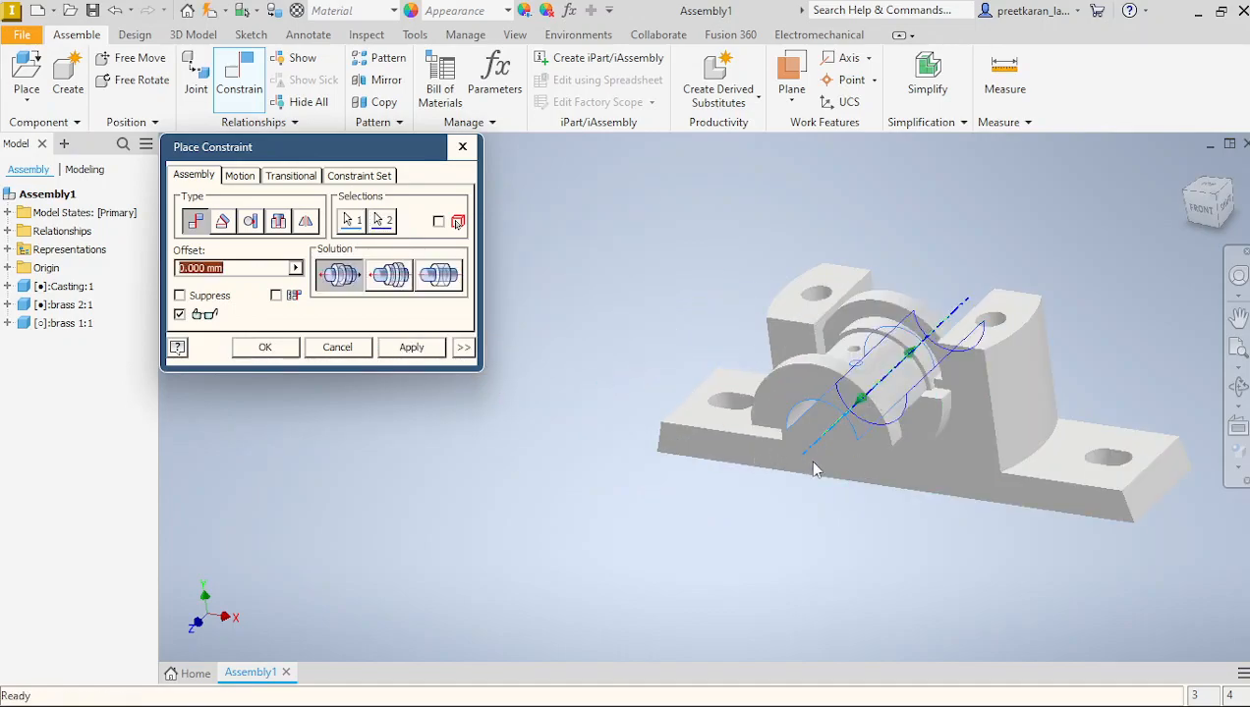
click(412, 348)
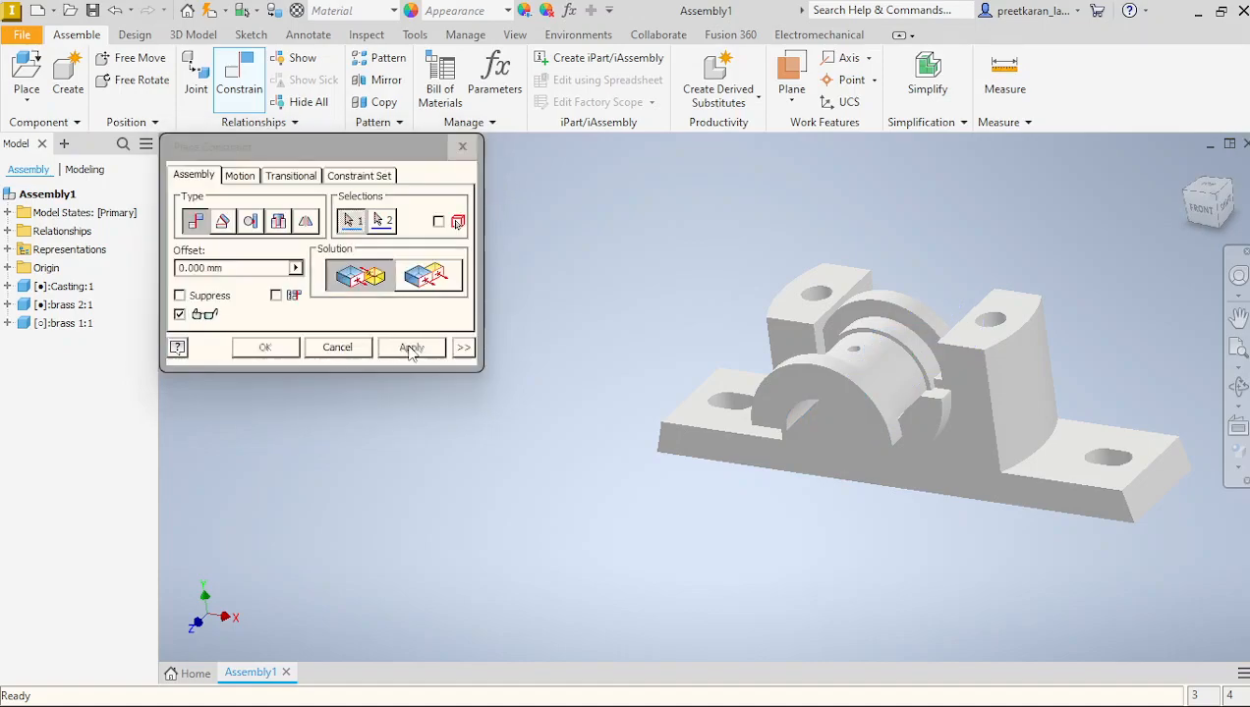
Constrain the front flange face of brass 1 flush with the front flange face of brass 2 at 0 mm offset.
click(796, 401)
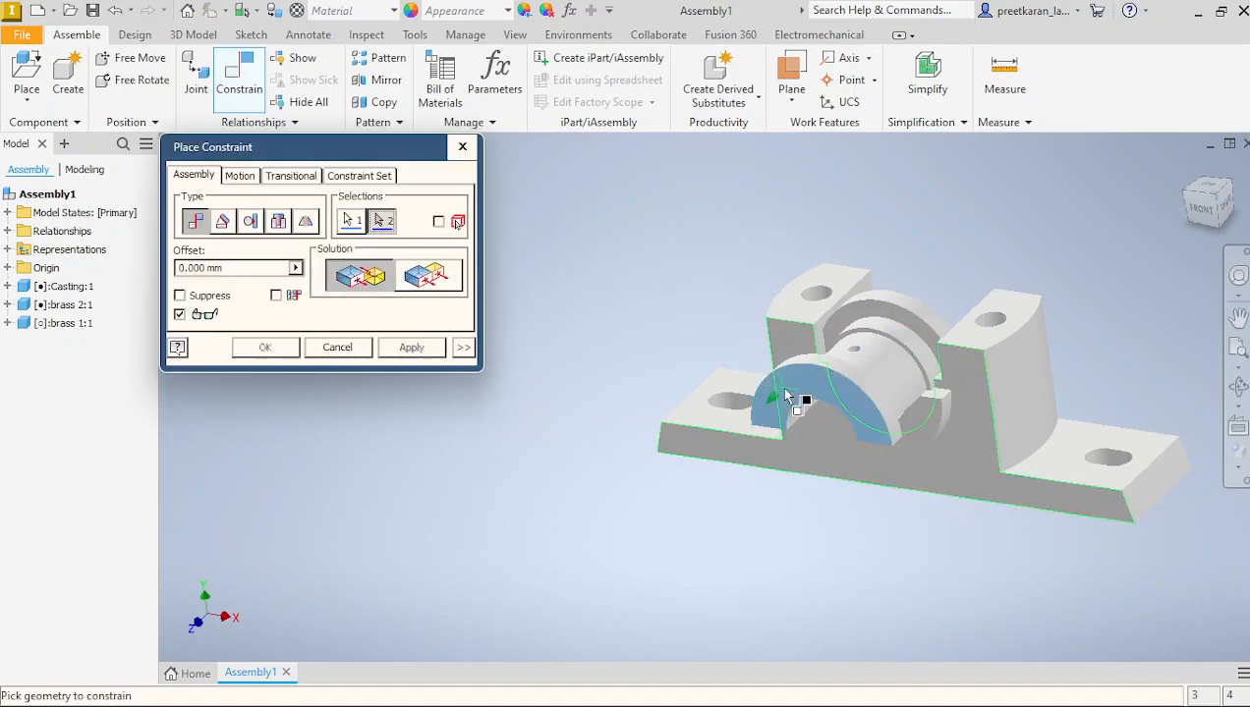
click(921, 430)
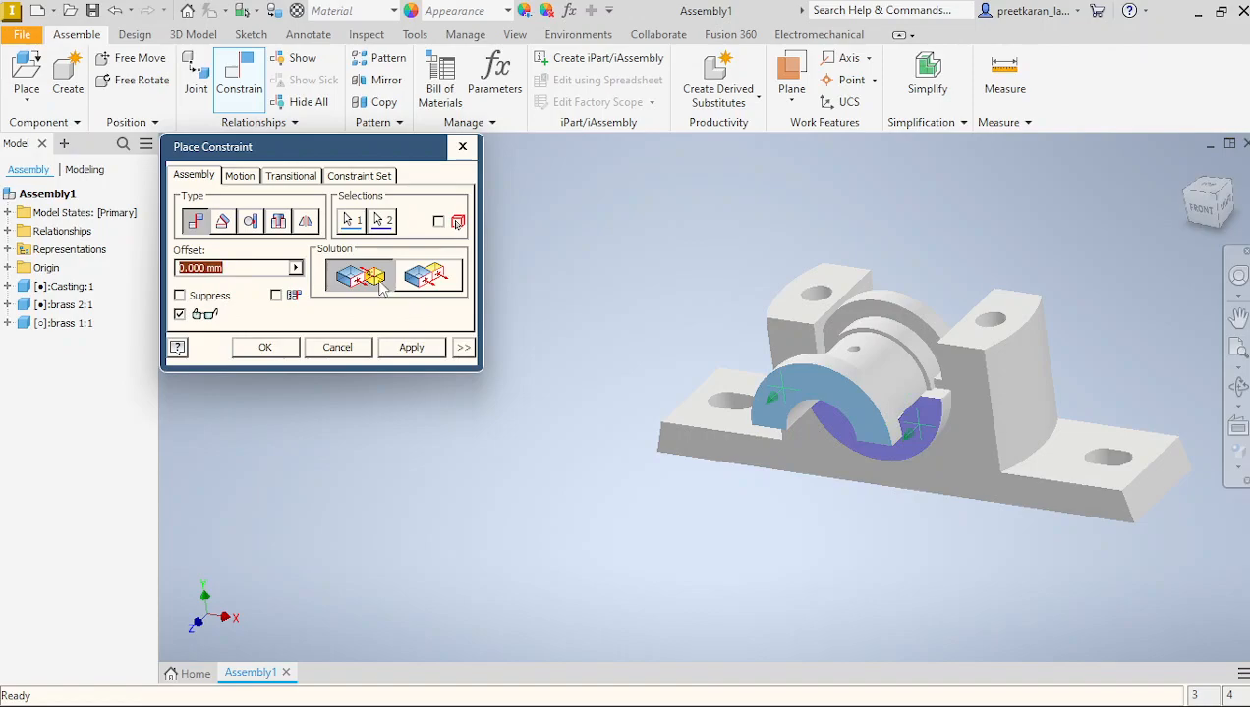
click(425, 276)
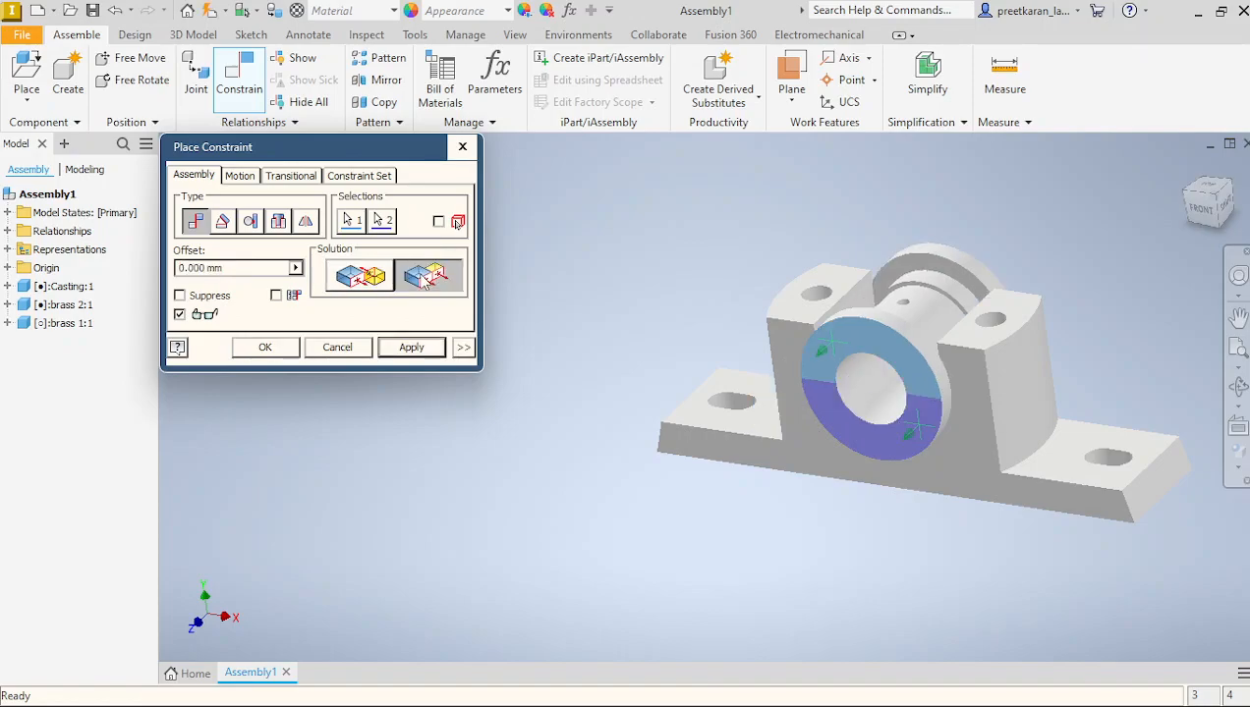
click(412, 348)
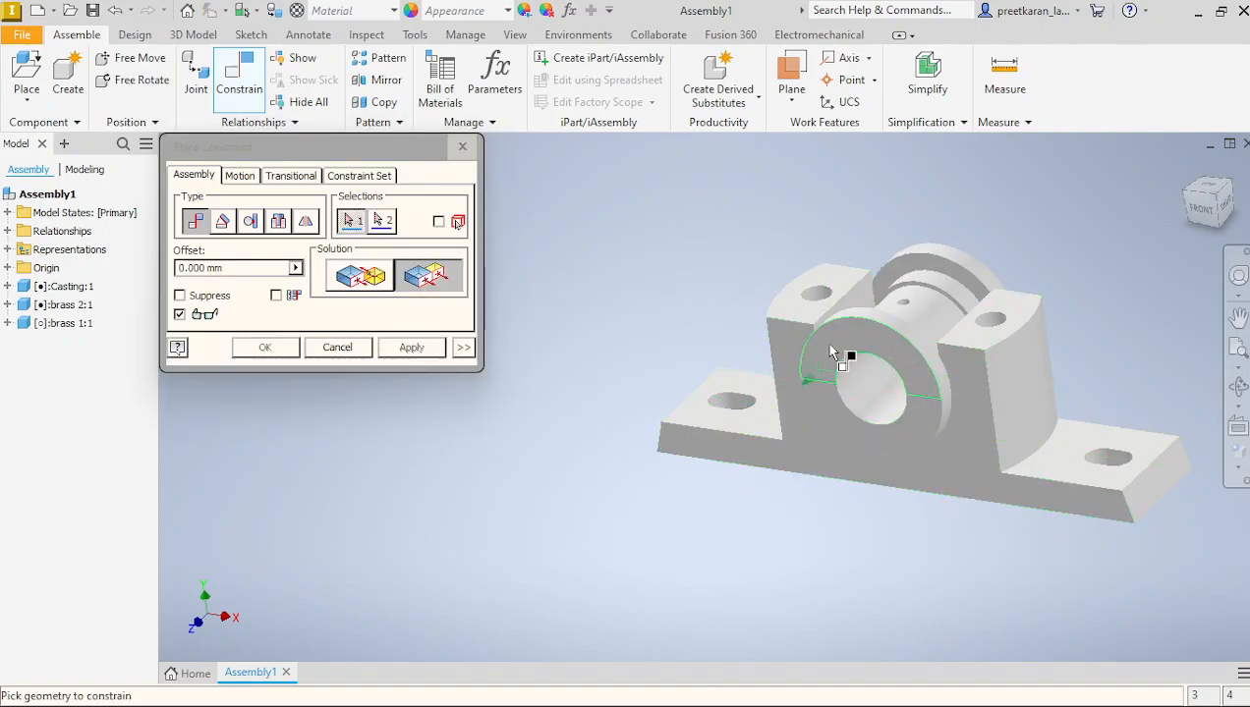
click(462, 146)
Turn brass 1 about the bore to expose the split faces and mate its split face to brass 2's at 0 mm offset.
drag(898, 363, 900, 276)
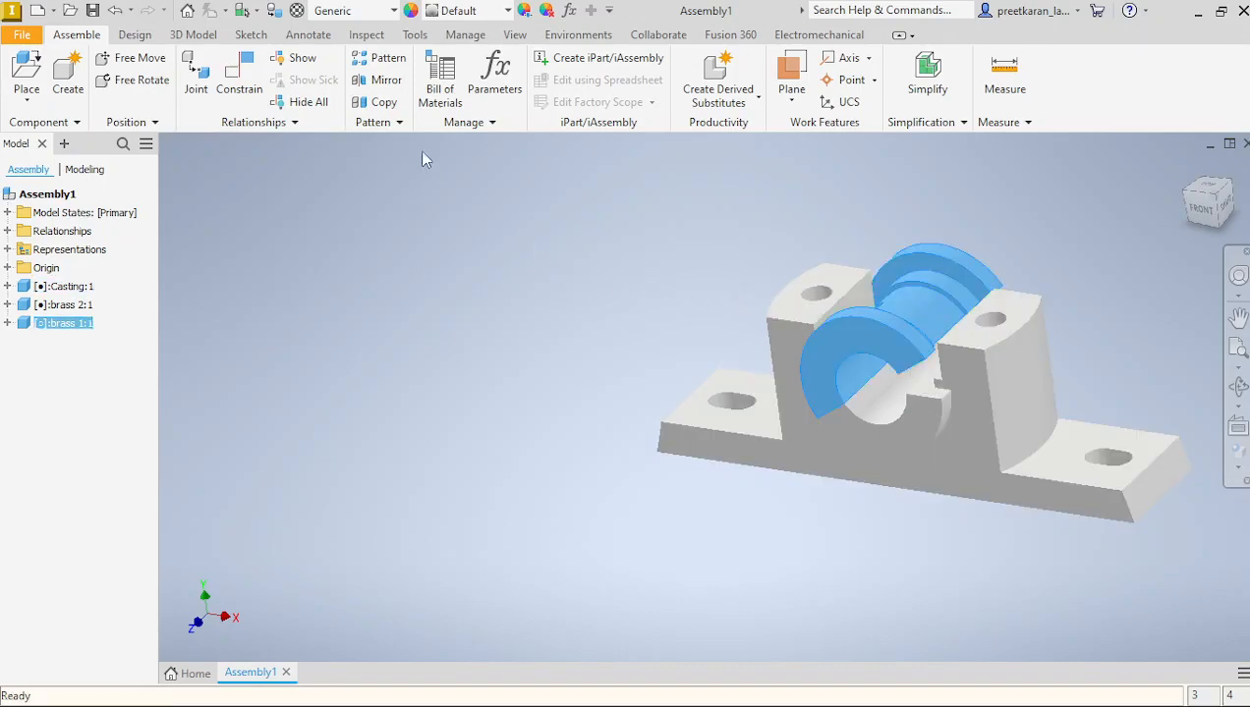
click(239, 76)
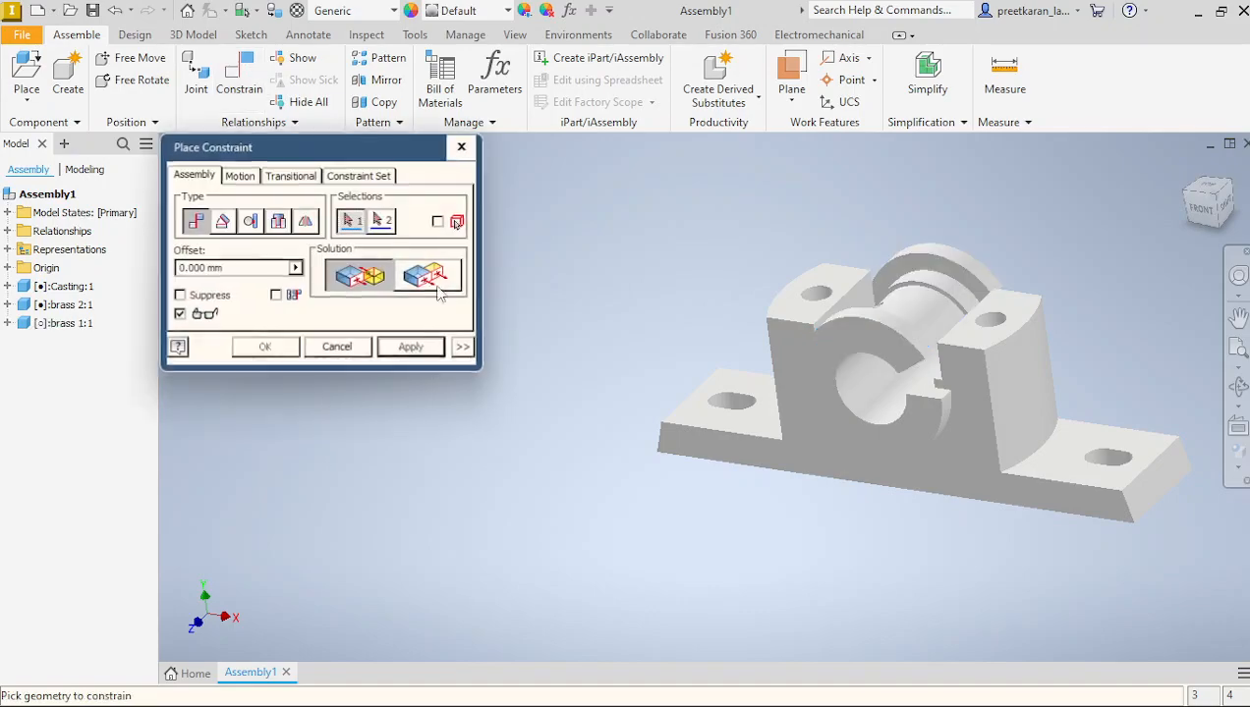
click(928, 391)
scroll(919, 373, down, 2)
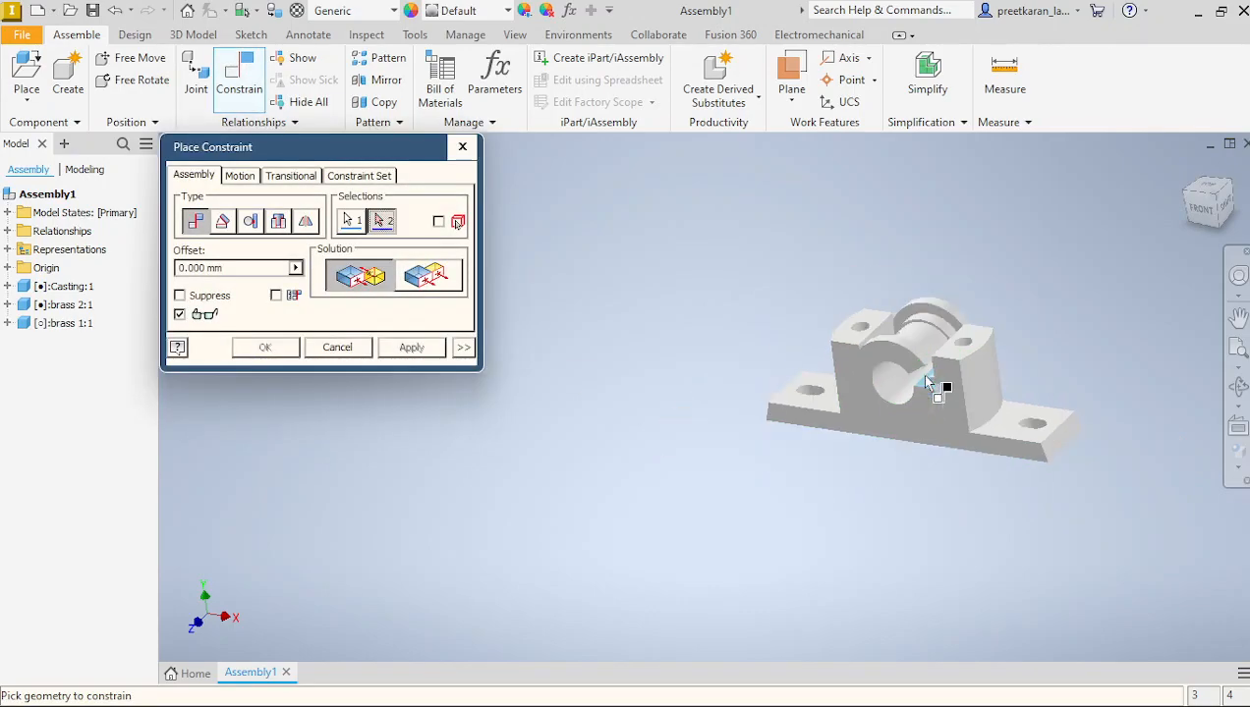
scroll(904, 393, up, 6)
scroll(892, 401, down, 6)
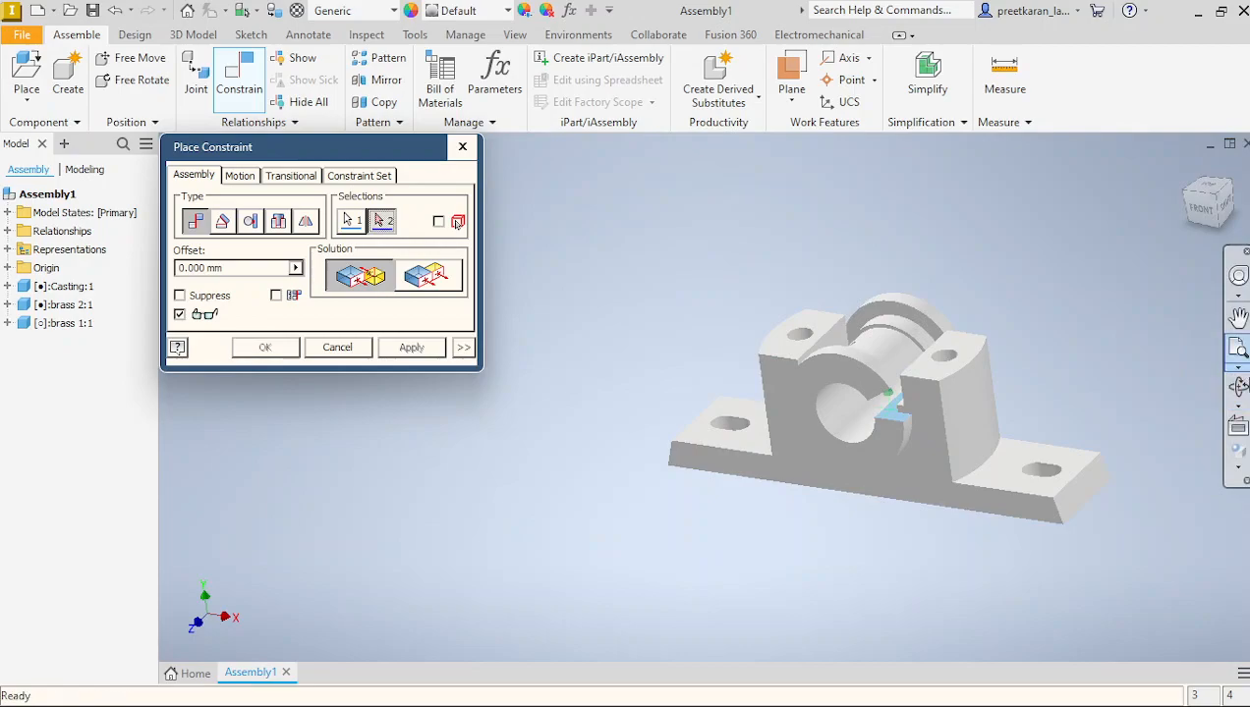
click(1238, 386)
drag(958, 403, 602, 290)
right_click(781, 274)
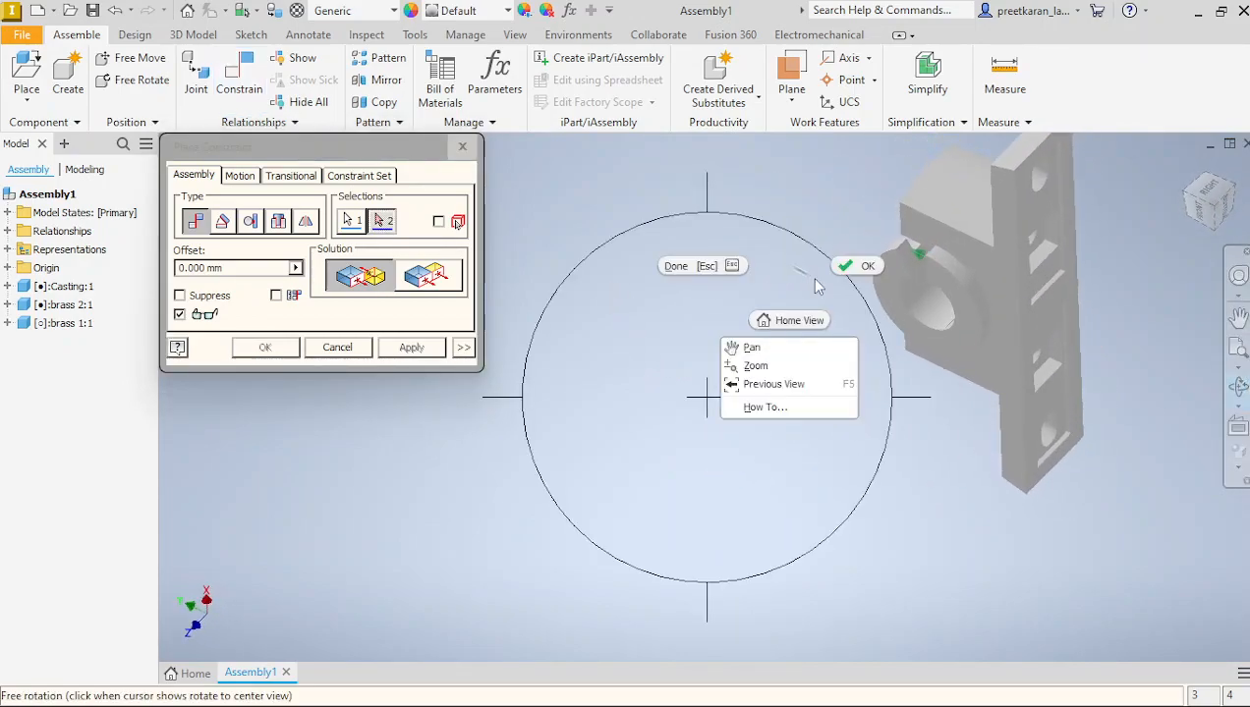
click(851, 263)
scroll(929, 273, up, 5)
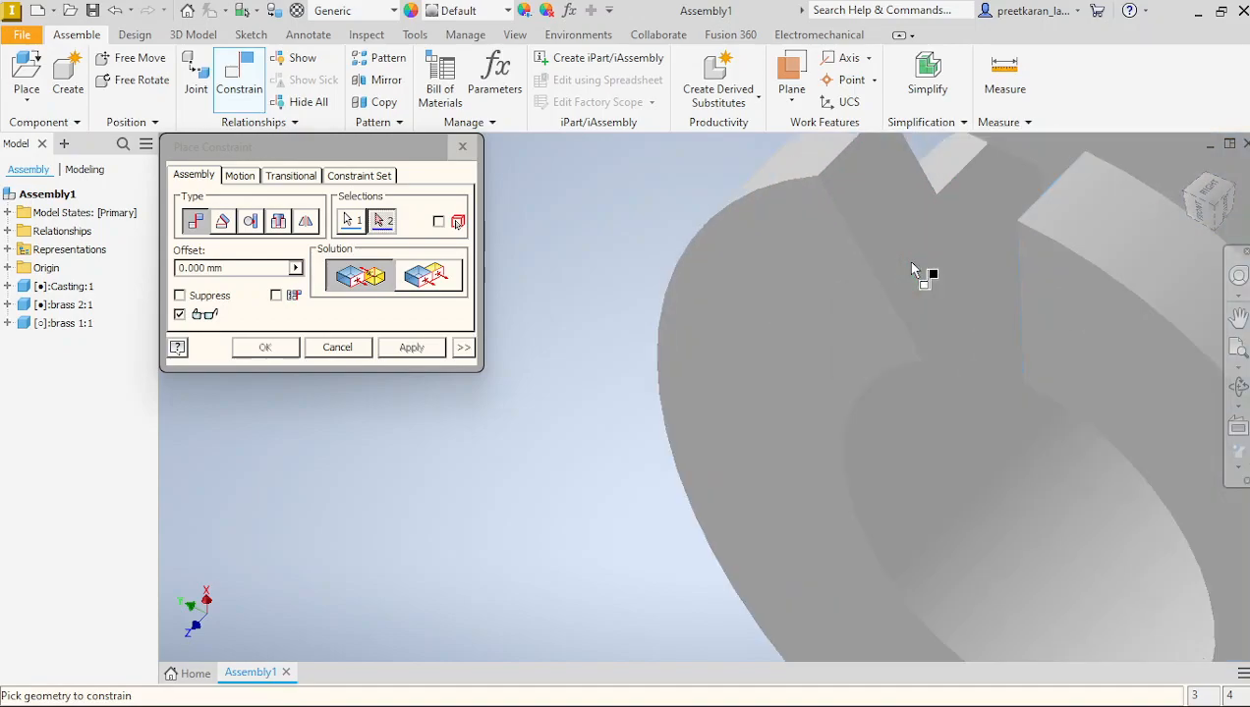
scroll(621, 382, down, 4)
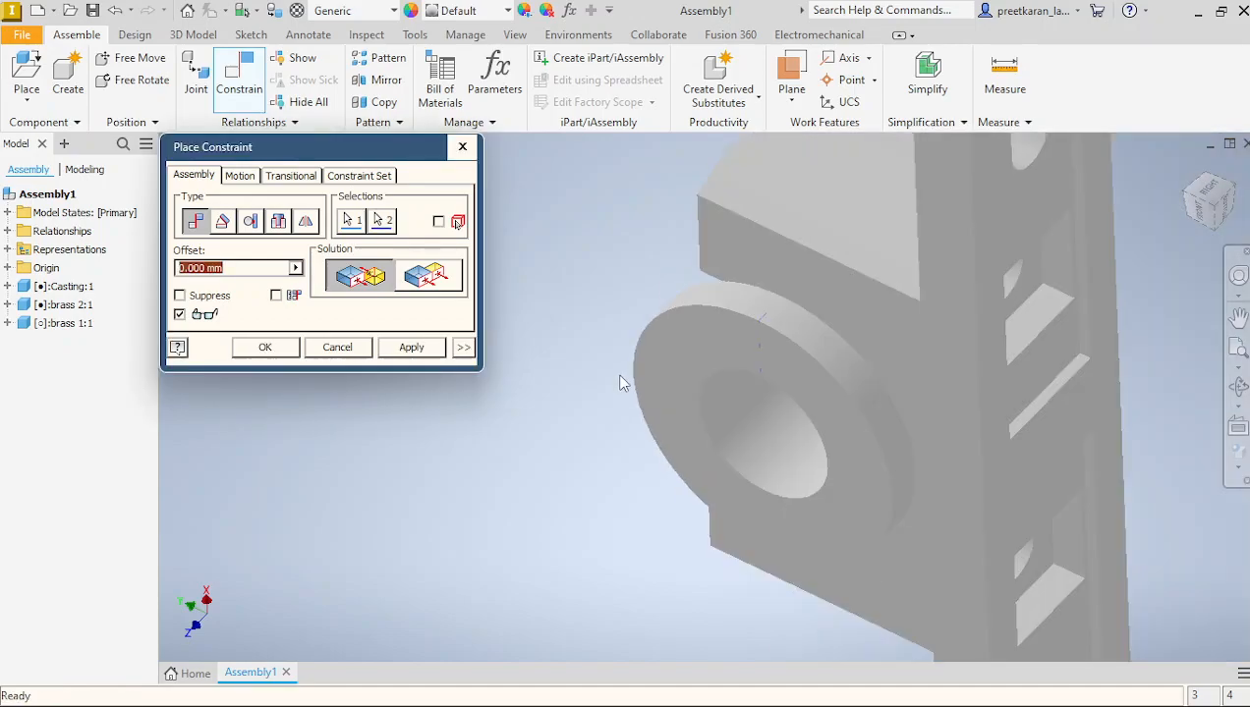
scroll(749, 333, down, 3)
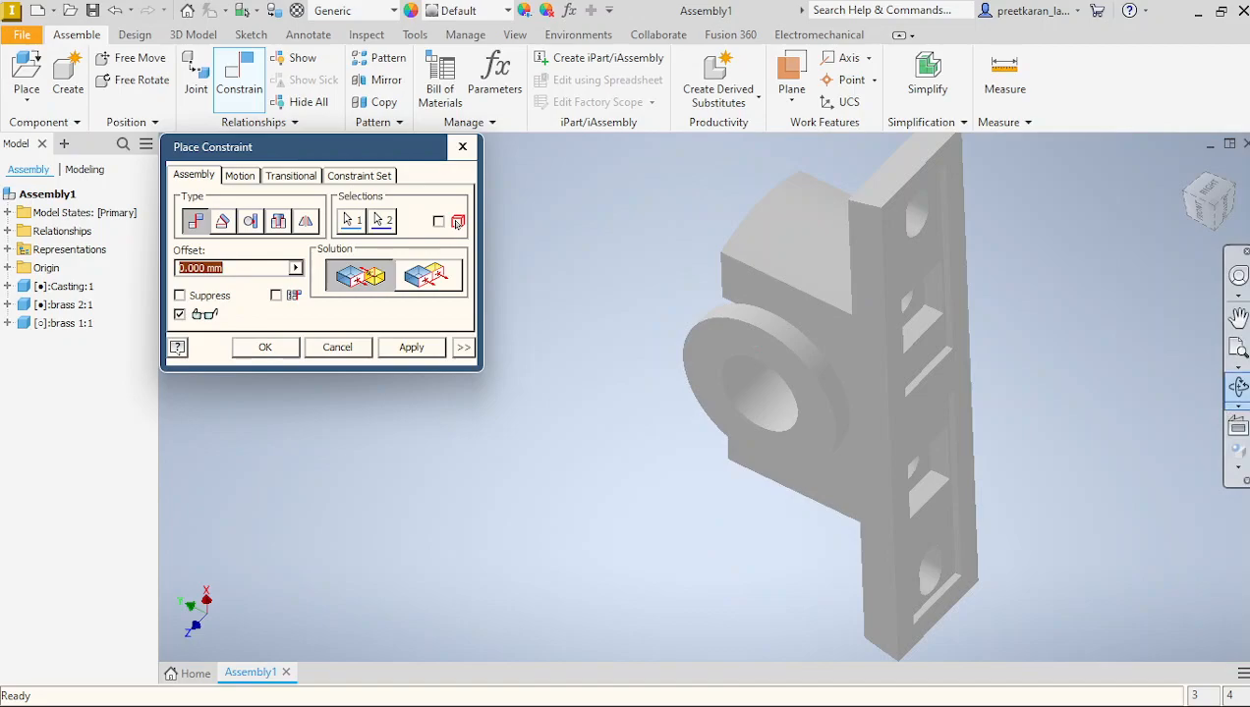
click(1238, 387)
drag(835, 389, 707, 402)
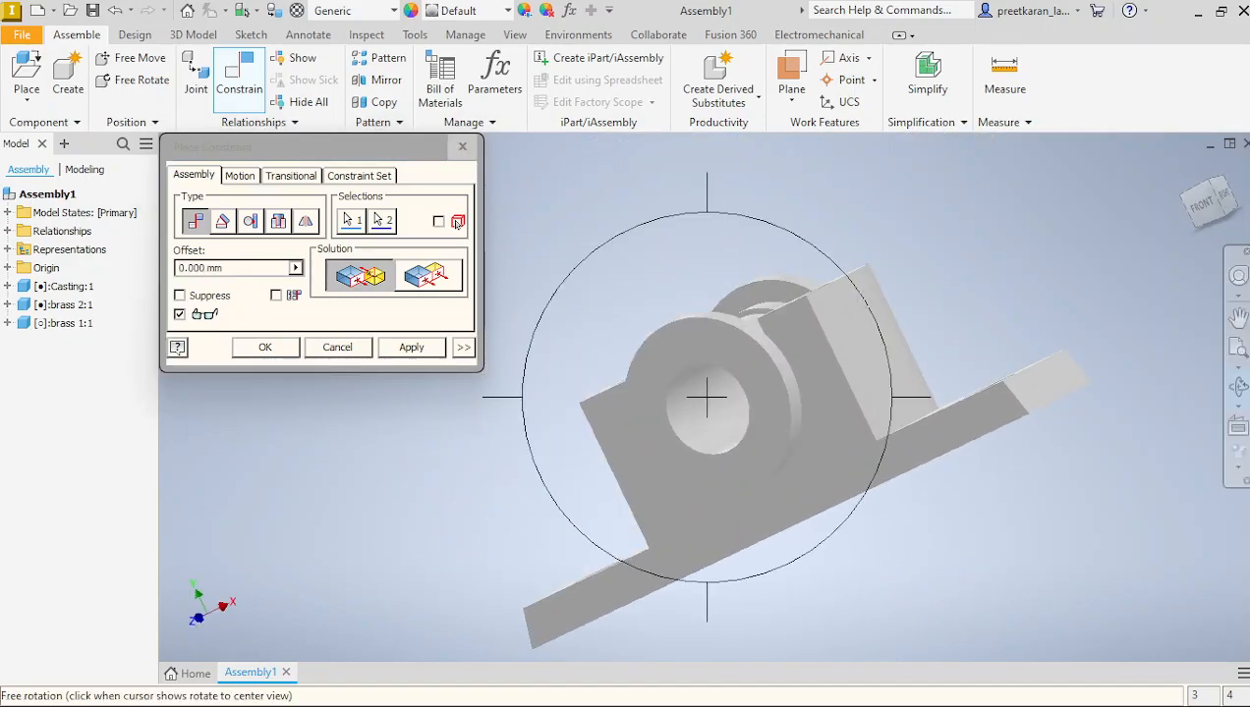
click(409, 350)
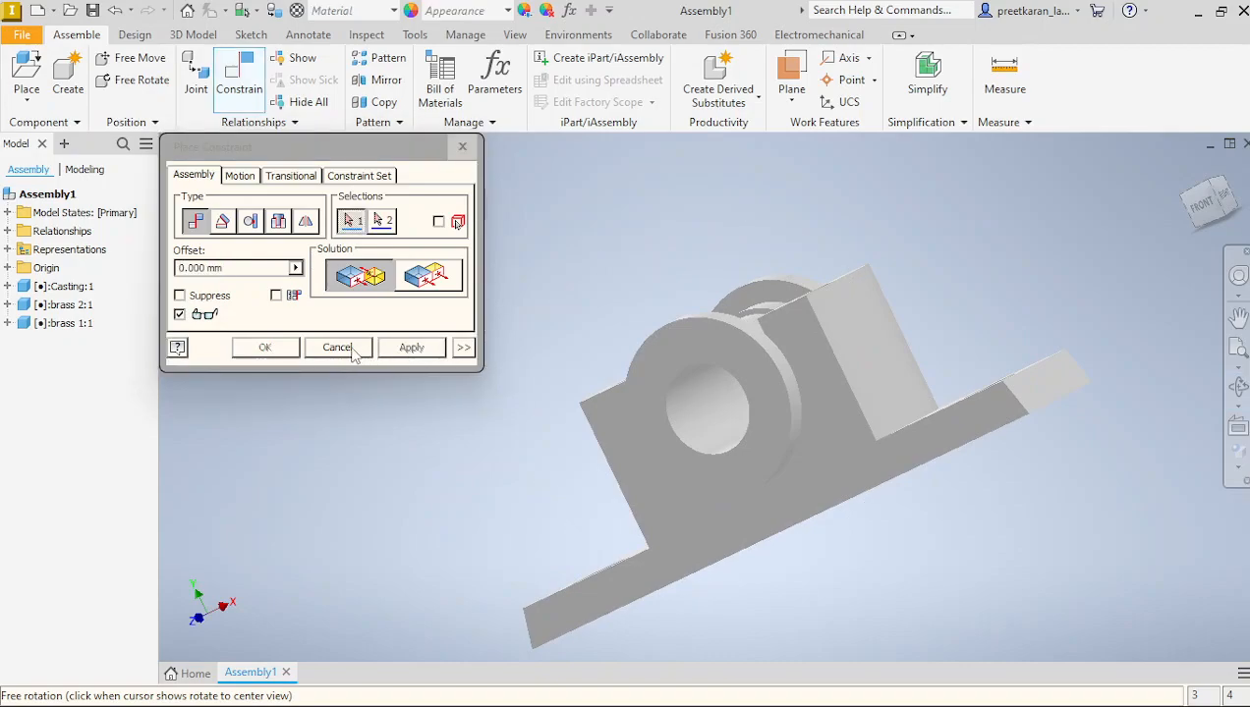
click(356, 352)
Test whether brass 1 can still be moved and inspect the two seated brasses in the casting.
click(749, 365)
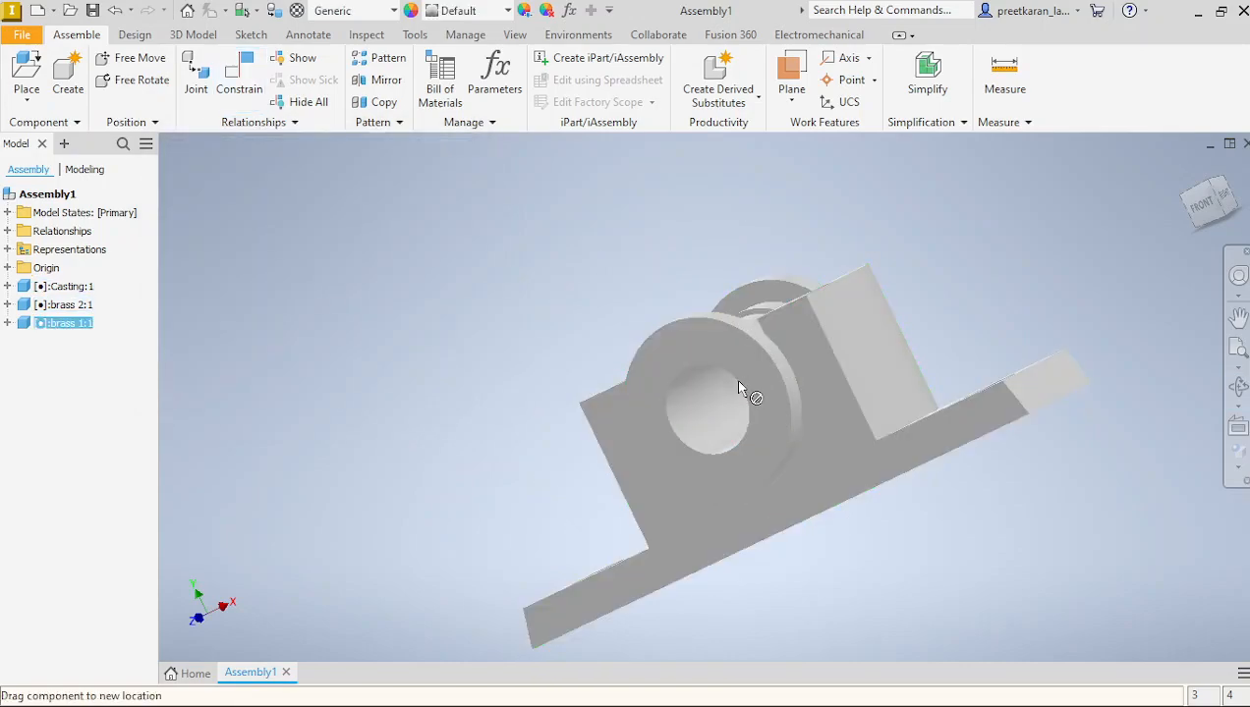
scroll(739, 388, down, 3)
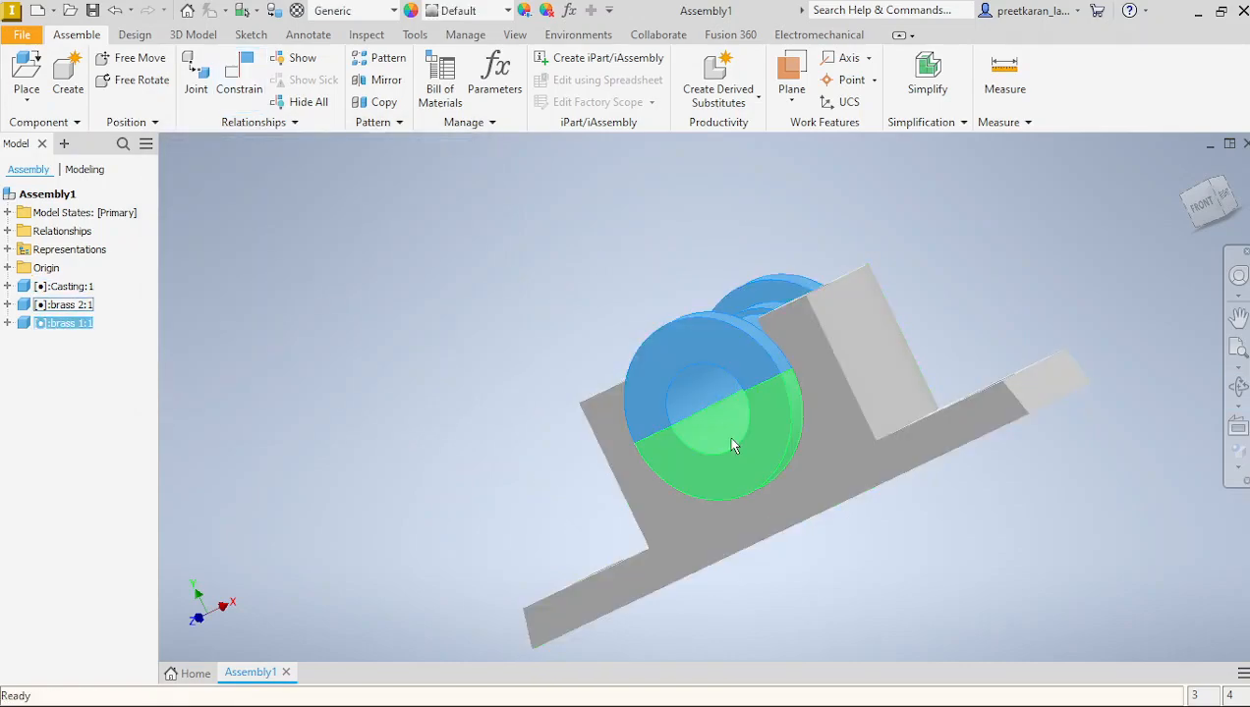
click(1238, 386)
drag(811, 444, 884, 499)
right_click(889, 489)
click(959, 481)
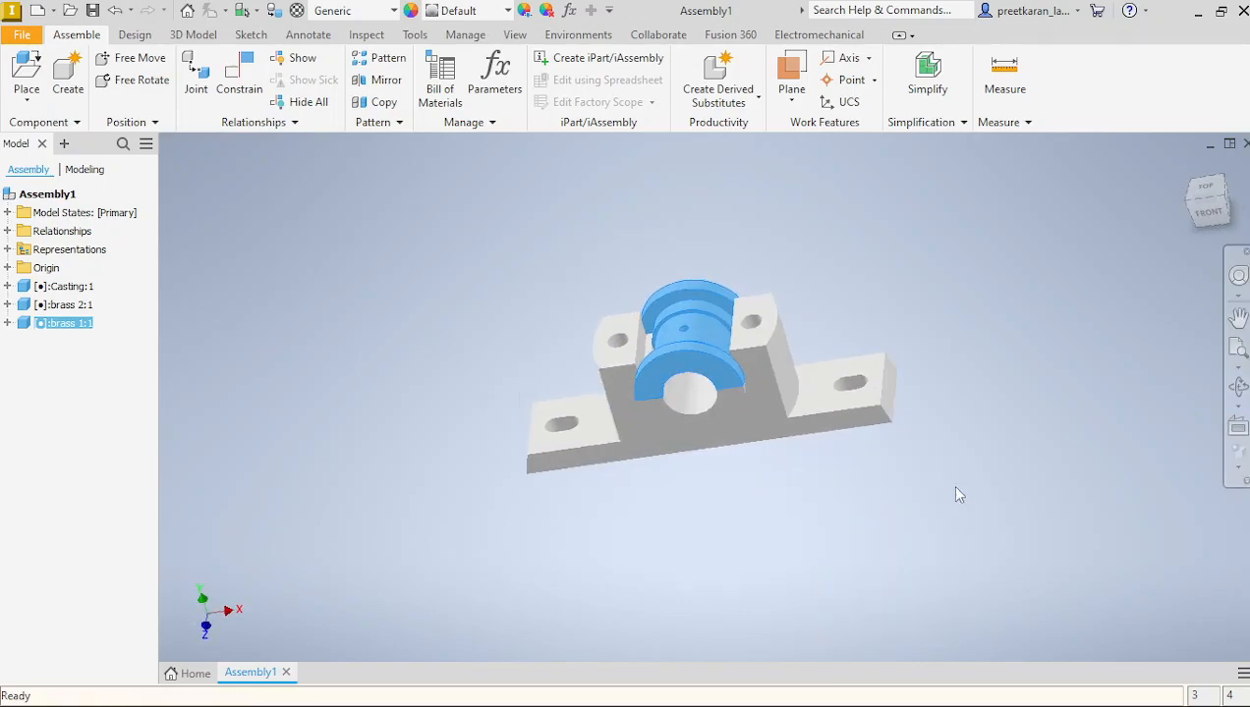
click(717, 507)
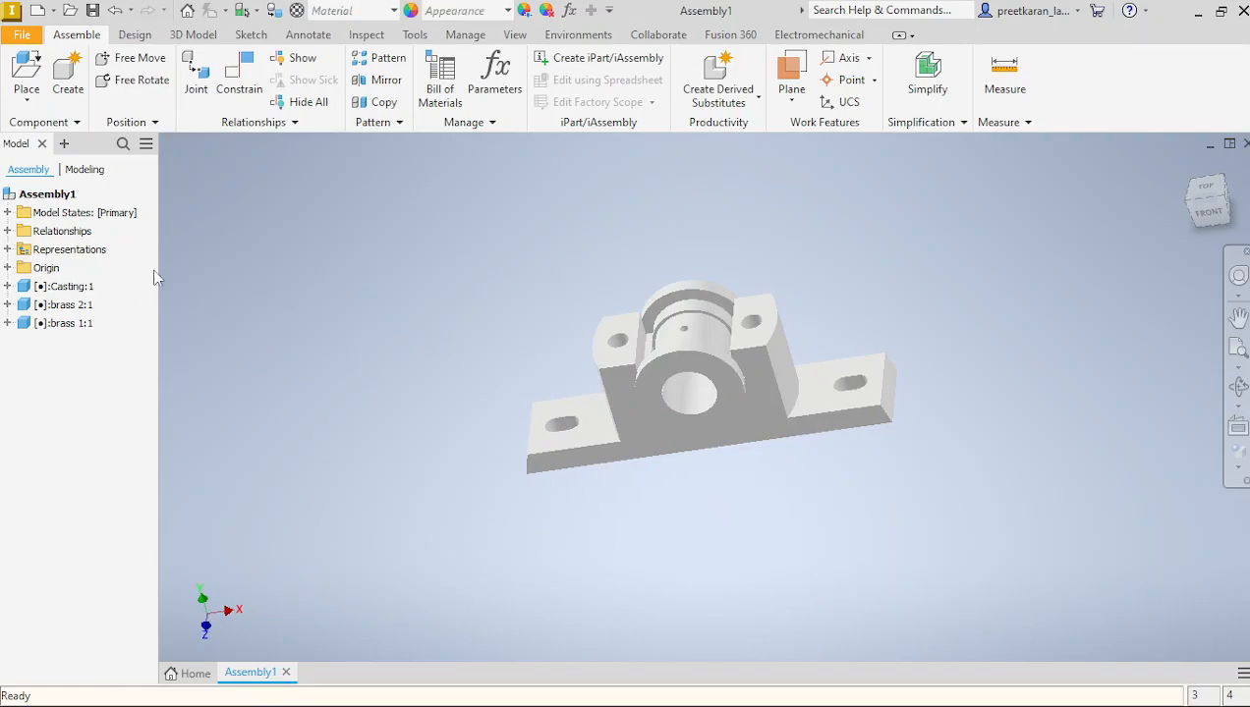
Place one instance of the cap part beside the casting.
click(27, 74)
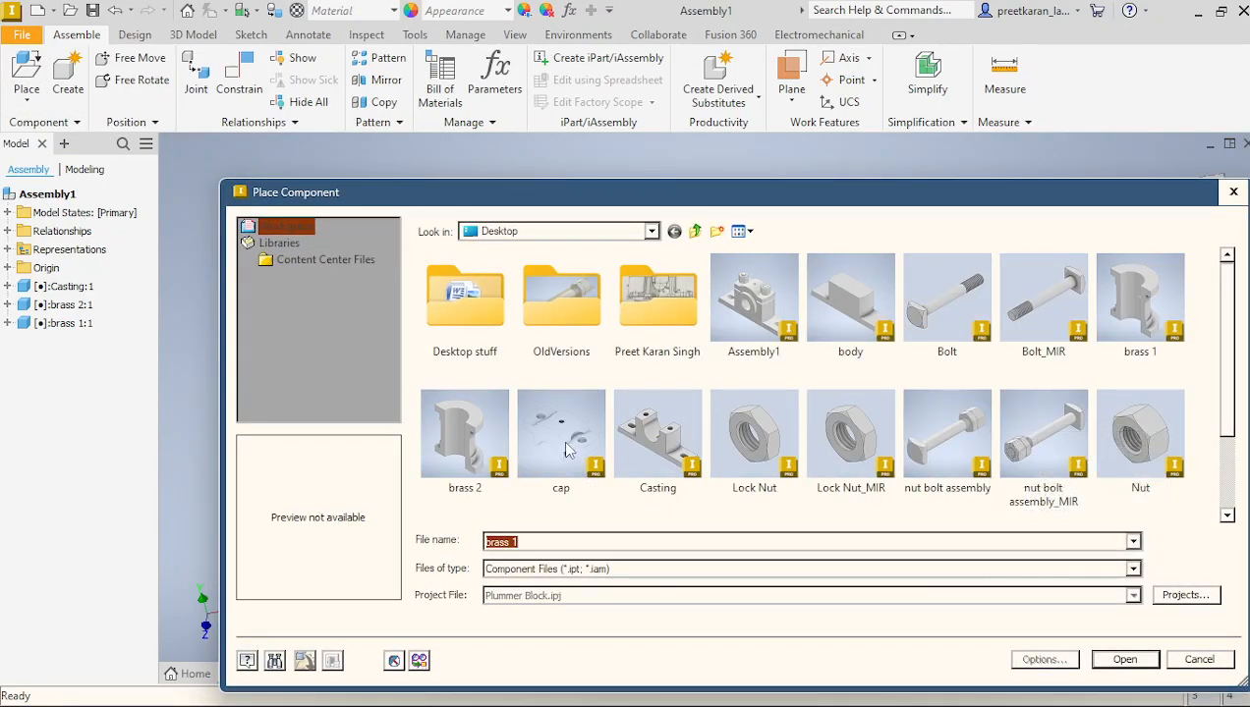
click(566, 450)
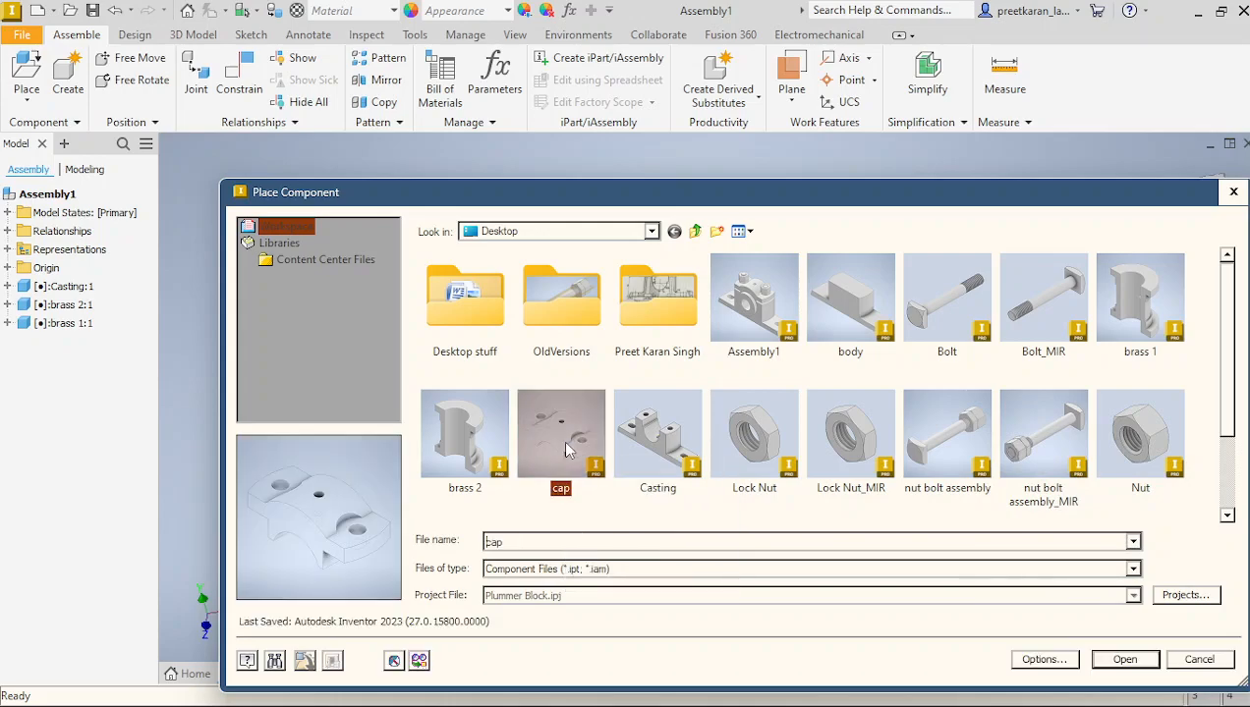
click(1125, 660)
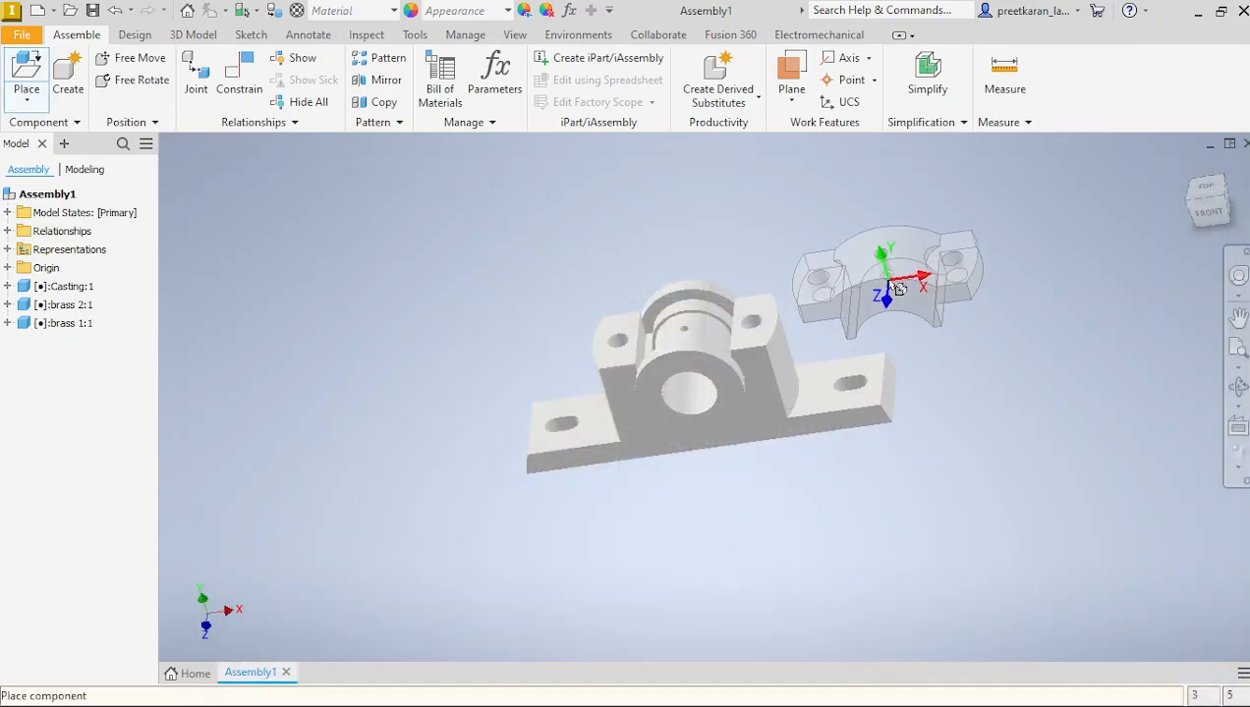
right_click(1029, 316)
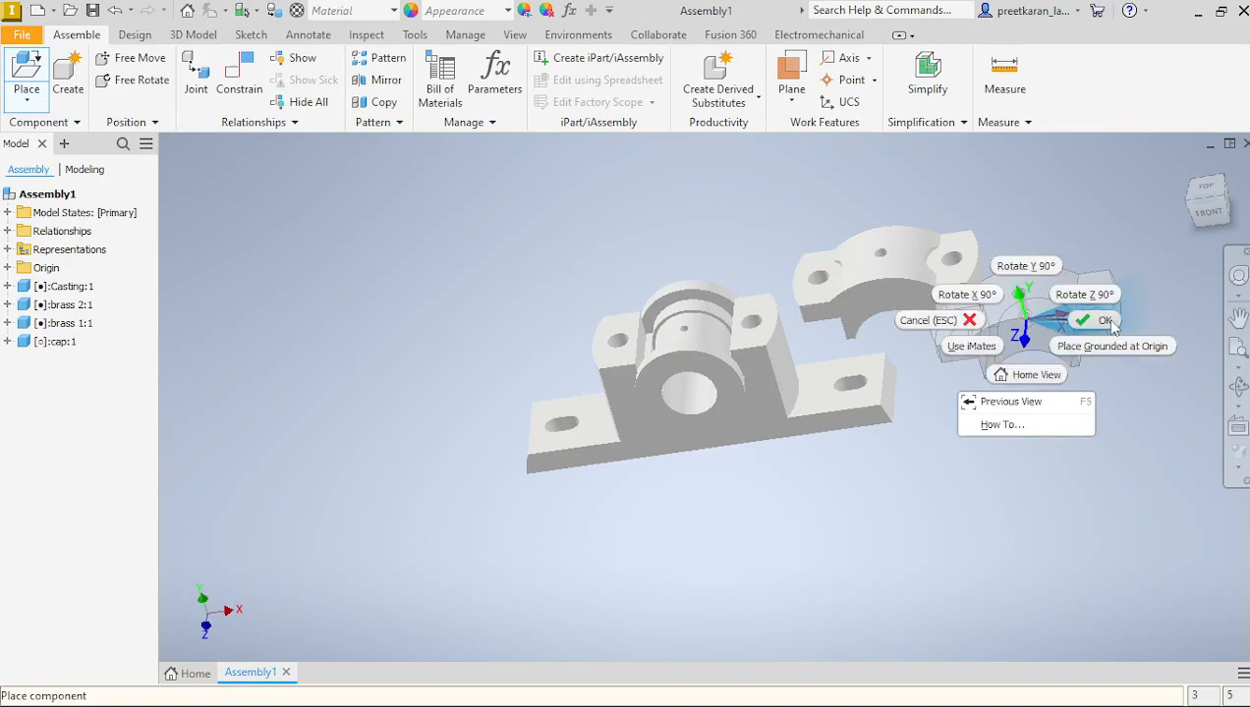
click(1106, 321)
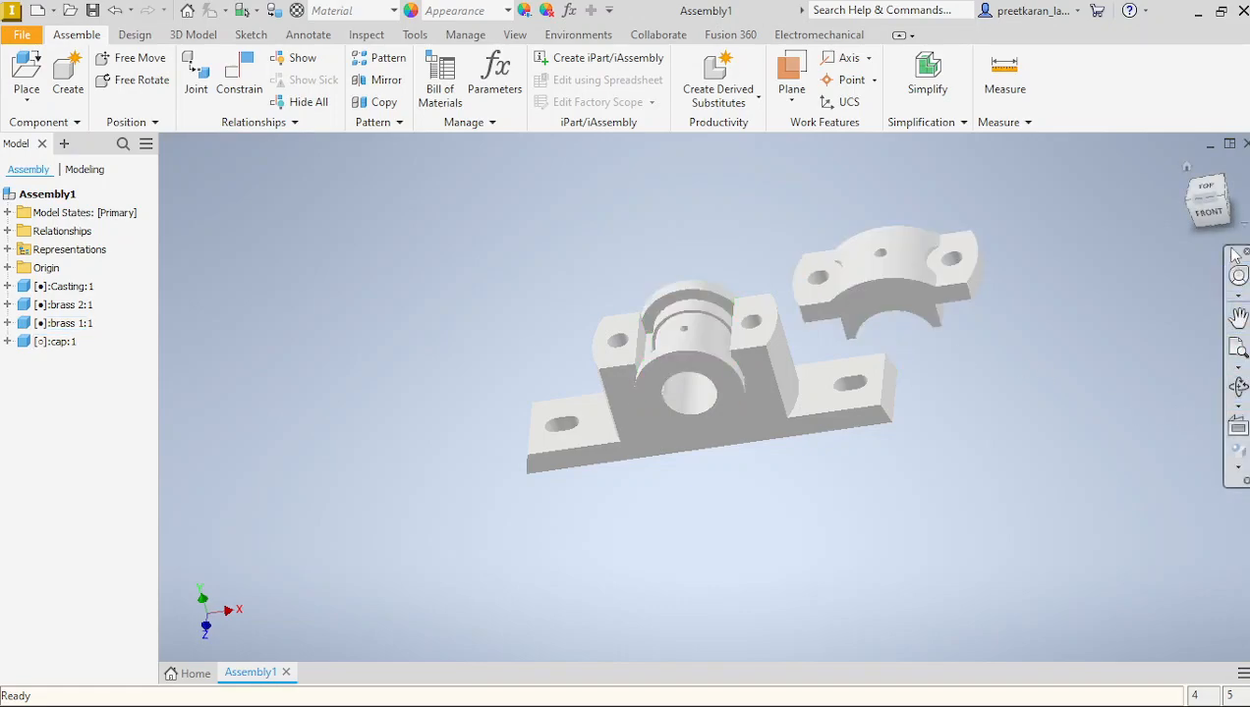
Mate the axis of the cap's small central hole to the axis of brass 1's oil hole, aligned, at 0 mm offset.
click(1217, 215)
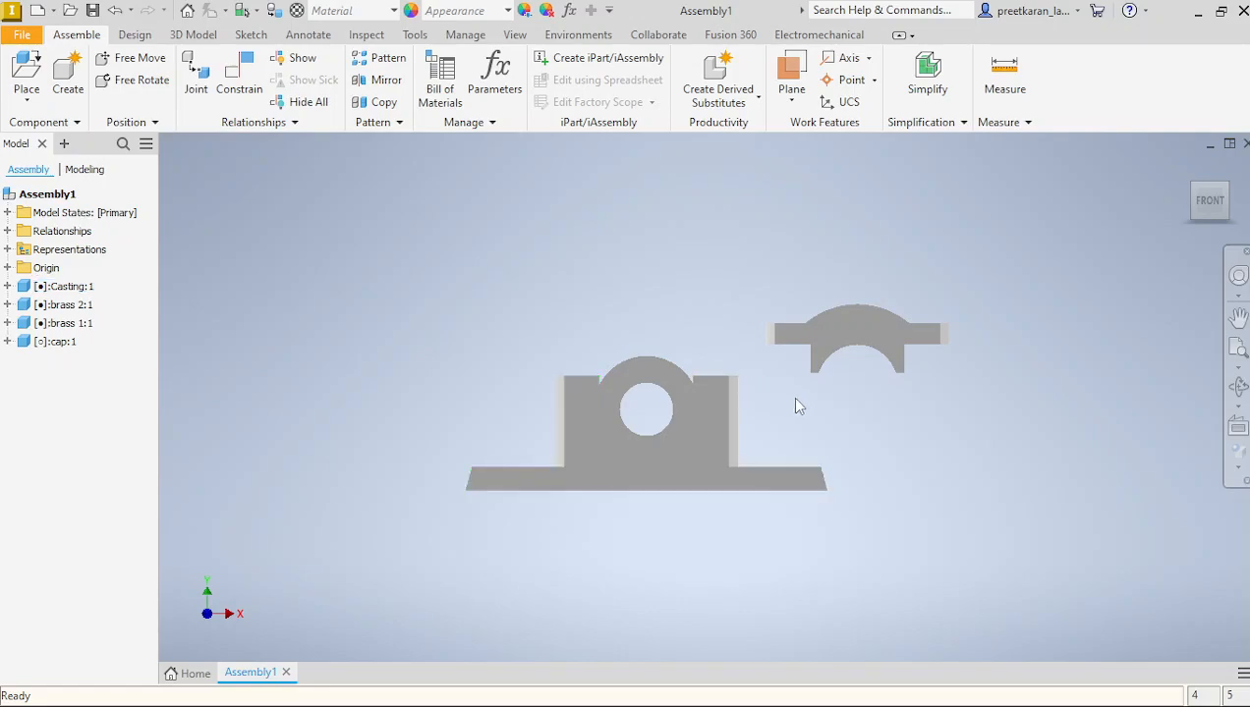
click(1238, 386)
drag(921, 413, 770, 496)
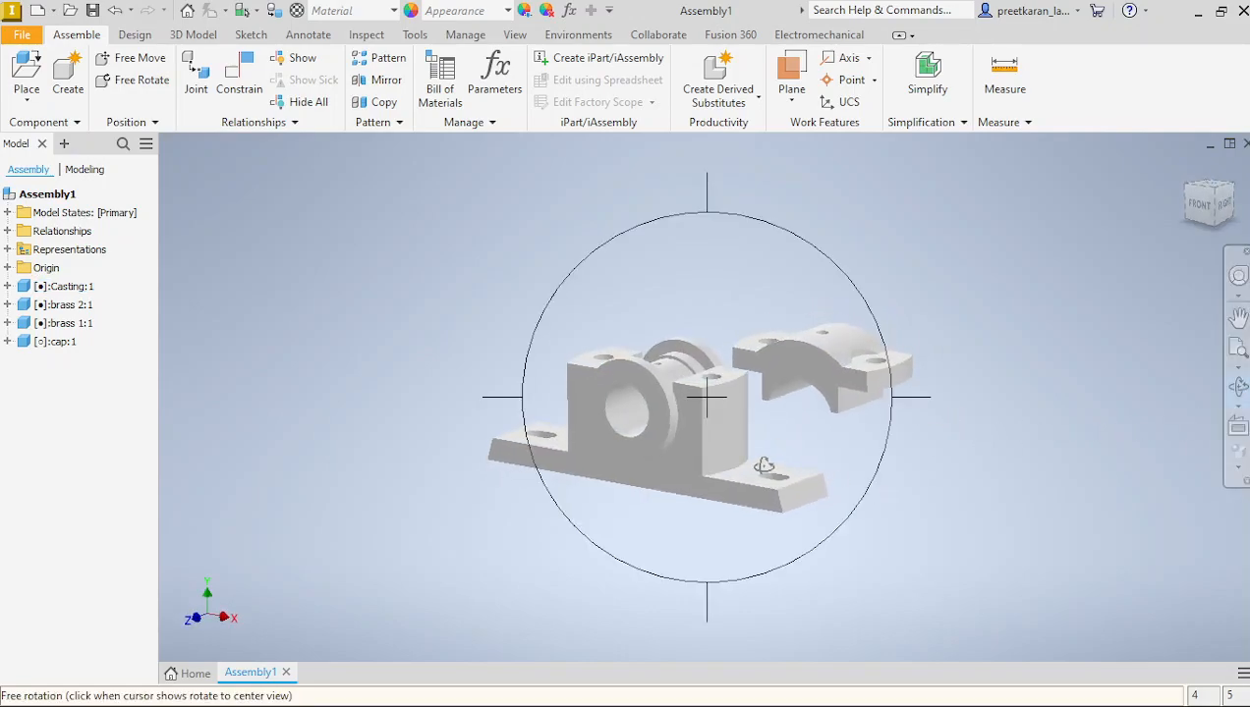
scroll(759, 439, down, 3)
scroll(758, 439, up, 5)
right_click(727, 550)
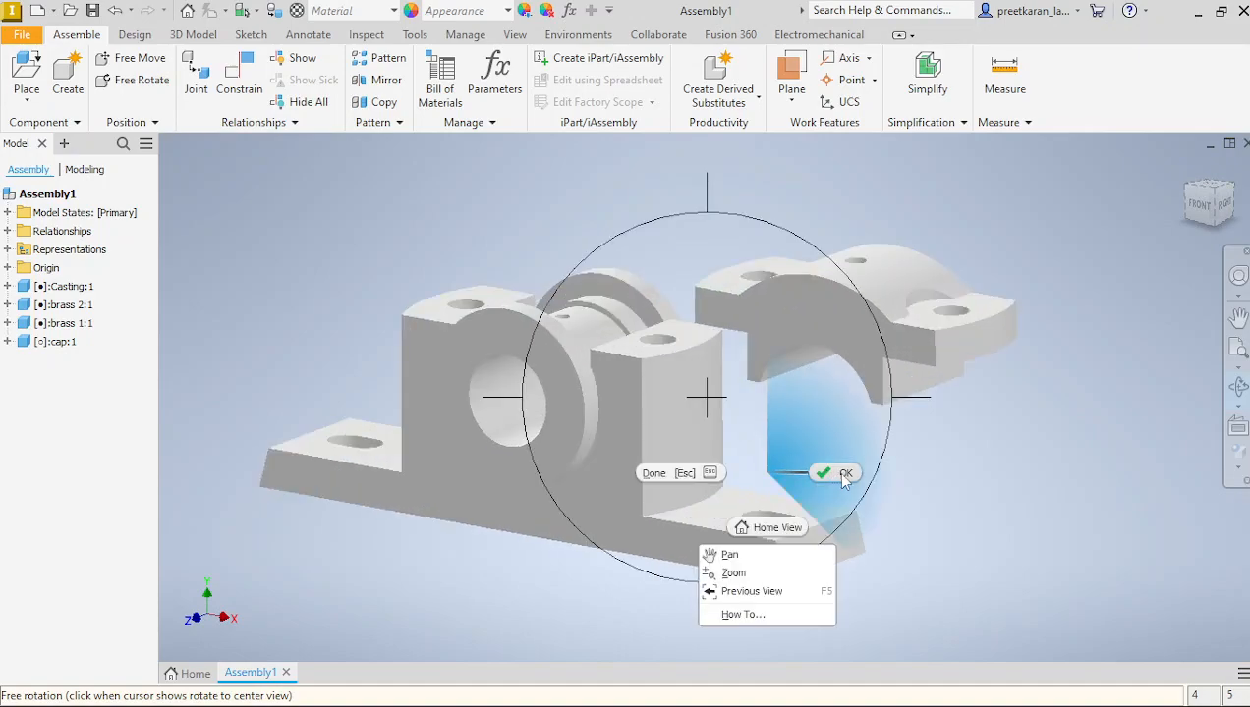
click(833, 473)
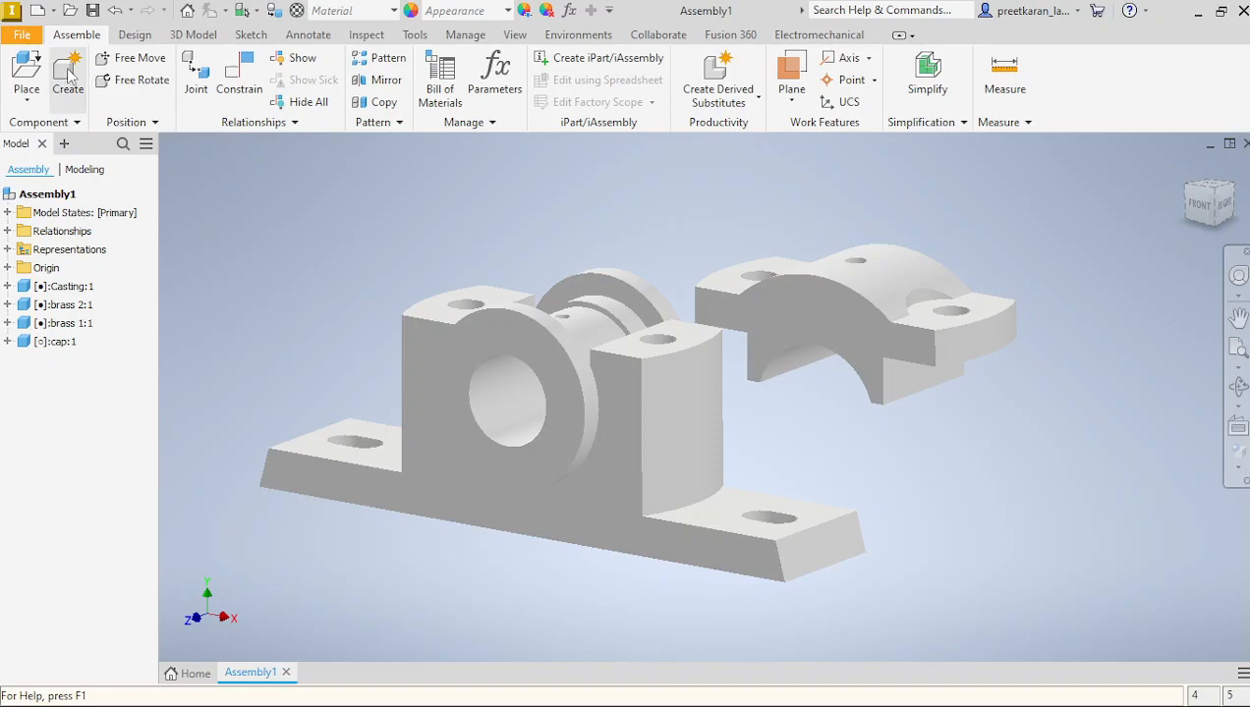
click(239, 75)
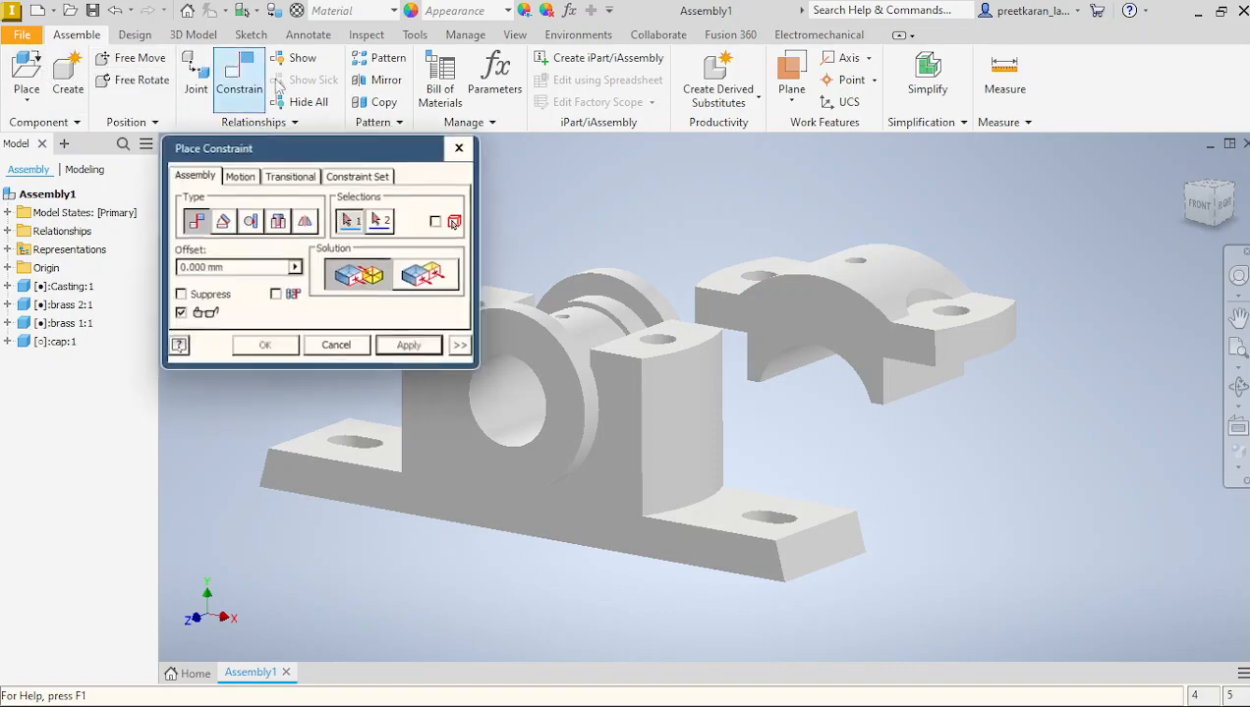
click(861, 261)
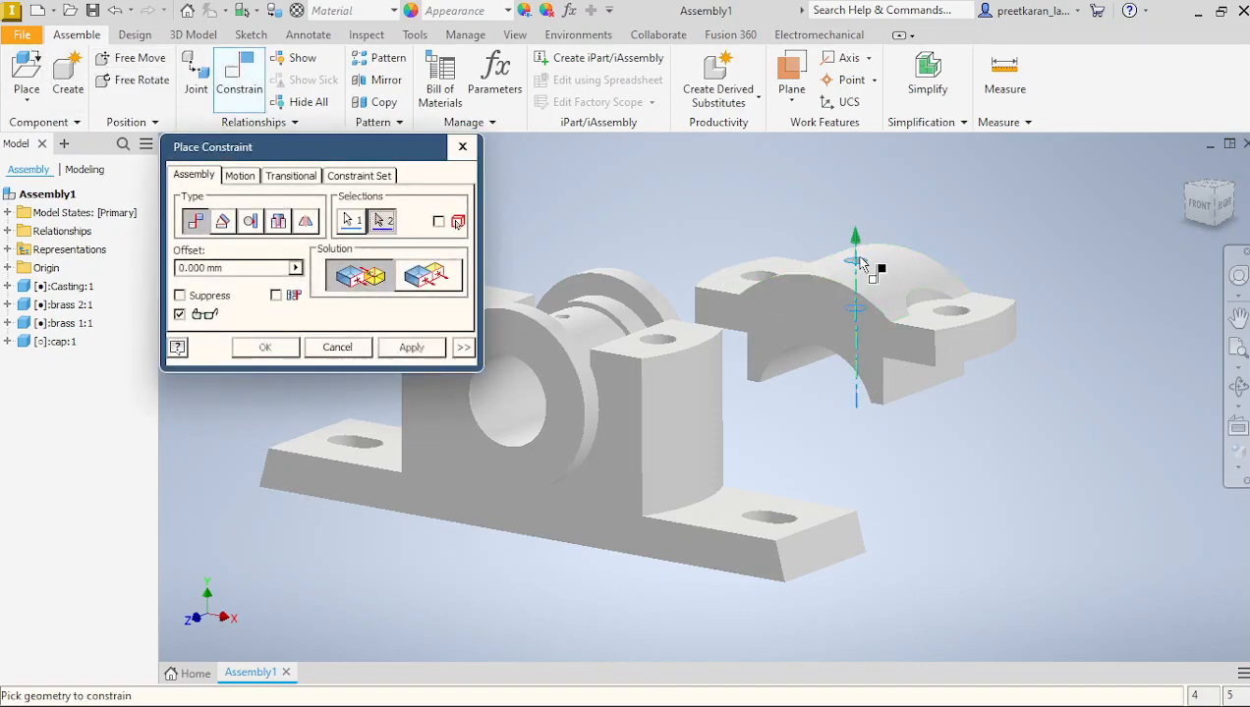
click(562, 318)
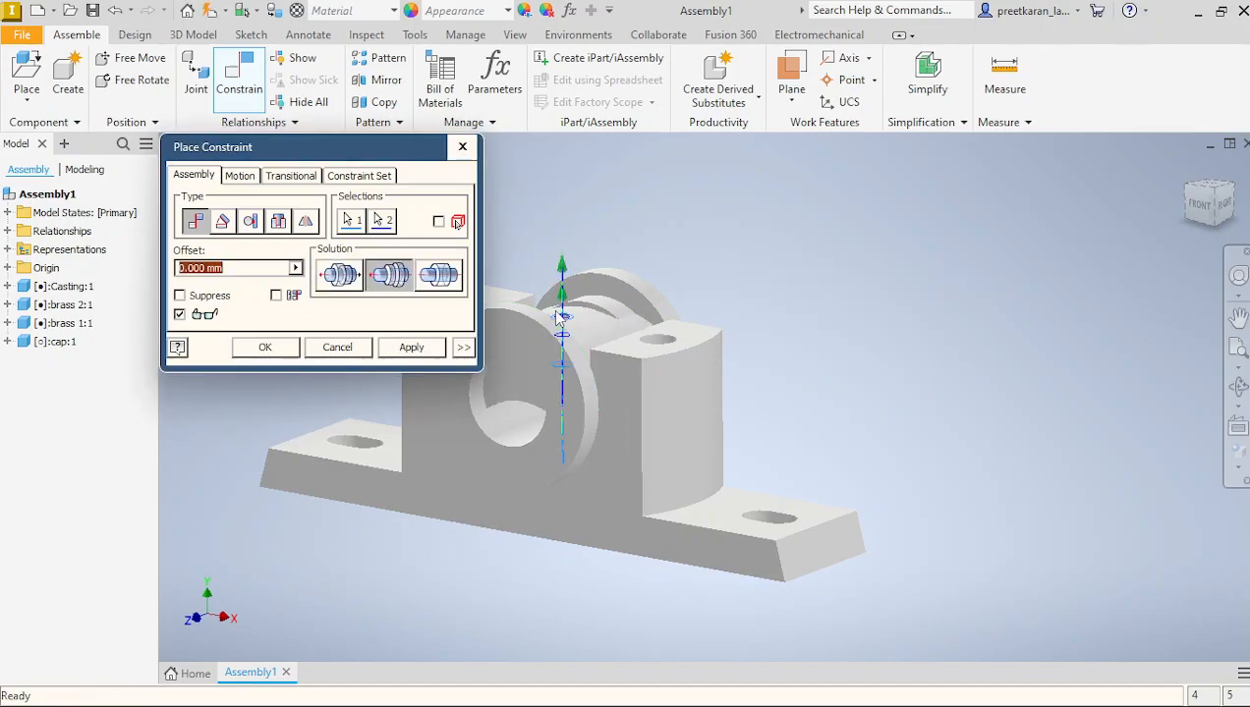
click(401, 346)
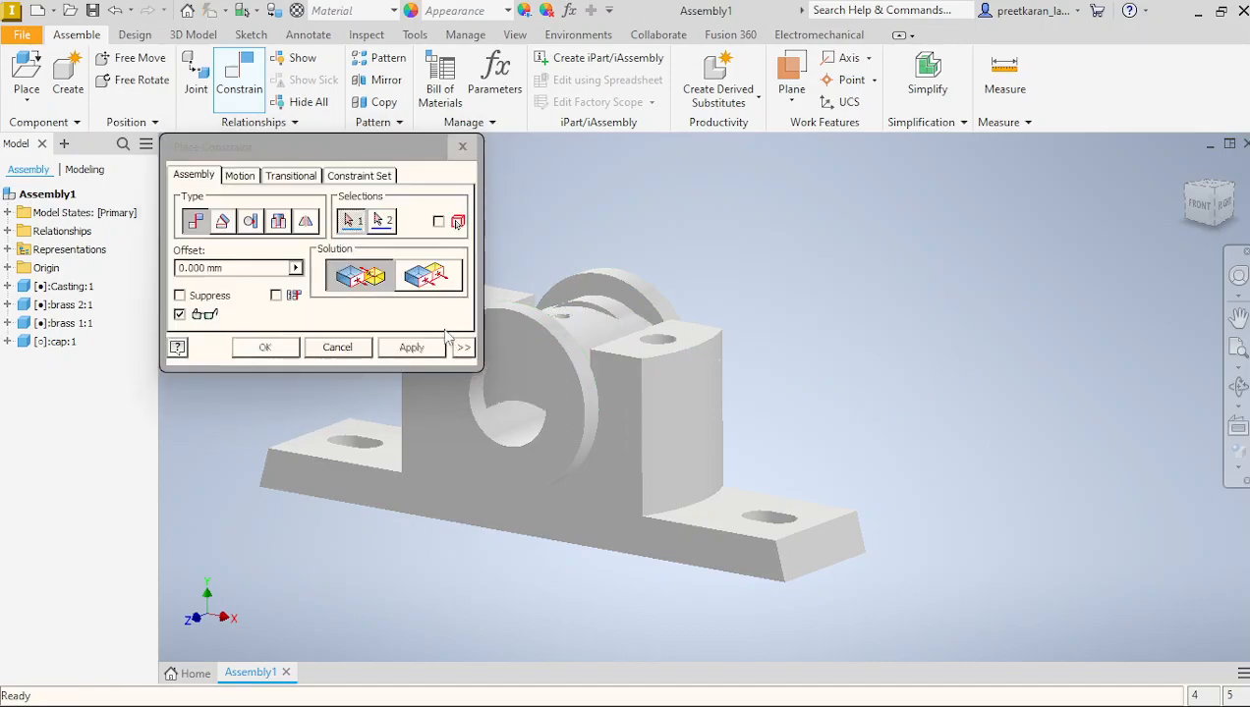
Raise the cap above the casting and mate the axis of its curved underside to brass 1's cylindrical axis at 0 mm offset.
click(461, 147)
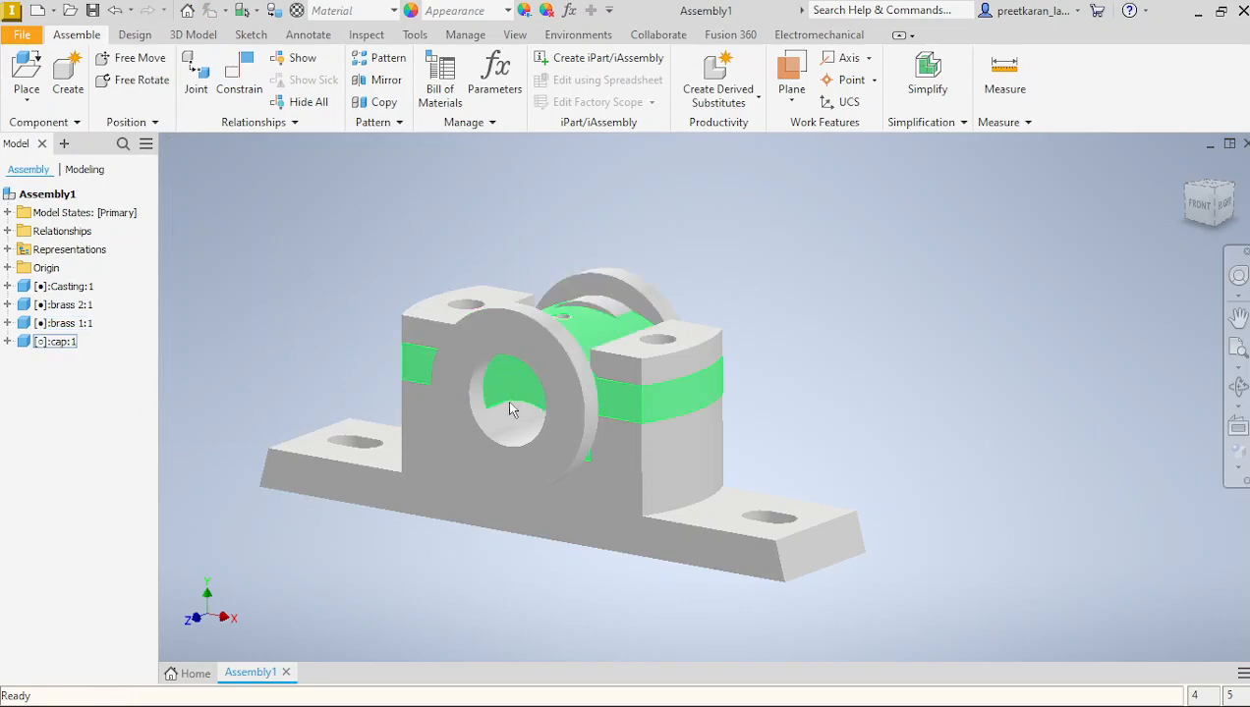
drag(624, 398, 642, 271)
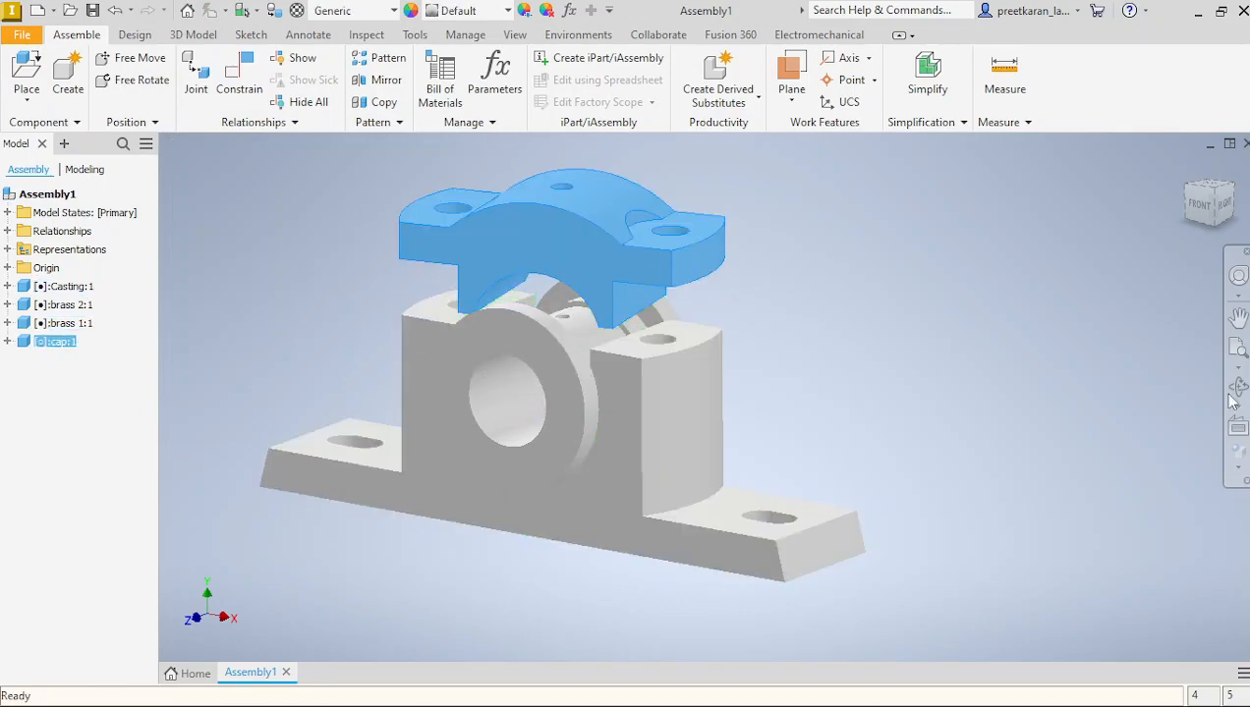
click(239, 71)
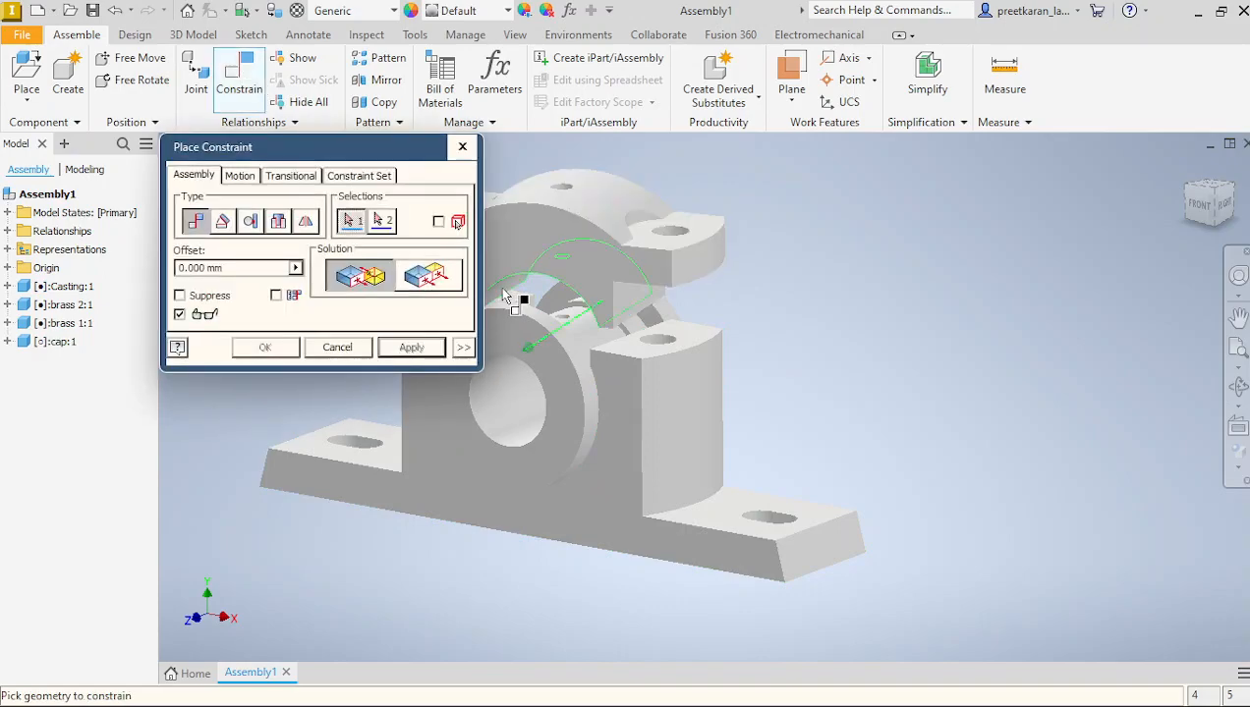
click(506, 294)
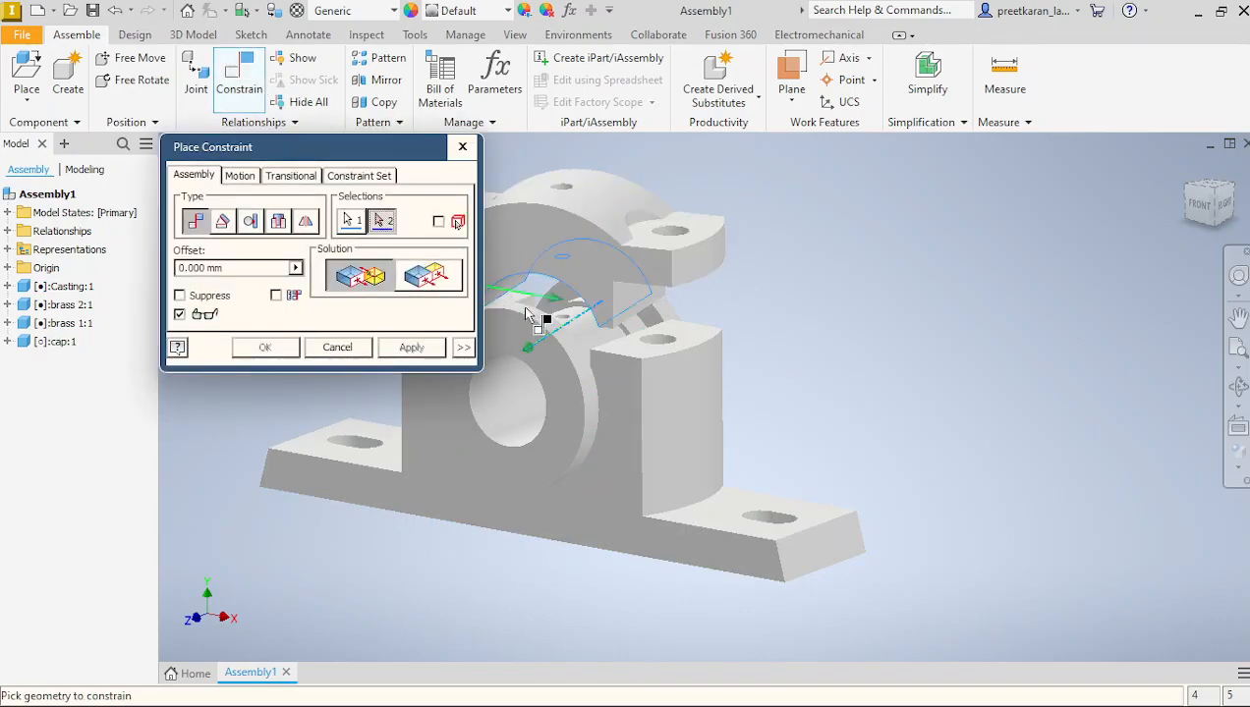
click(587, 335)
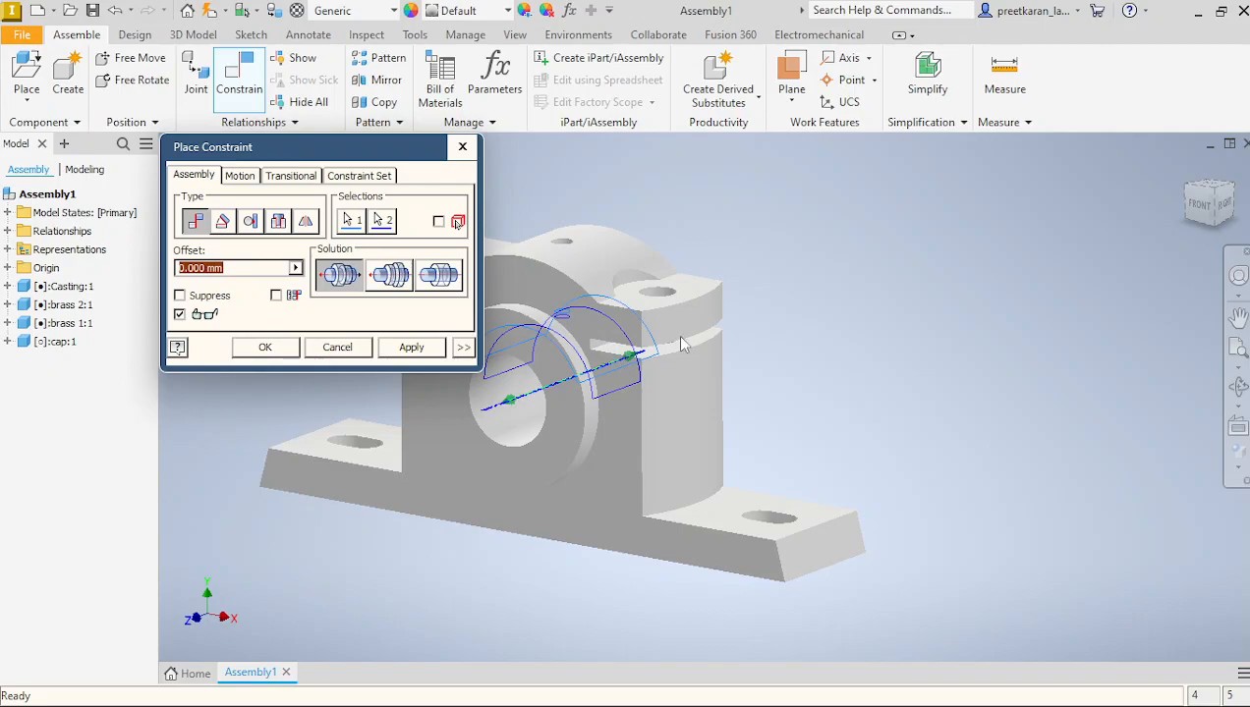
click(412, 348)
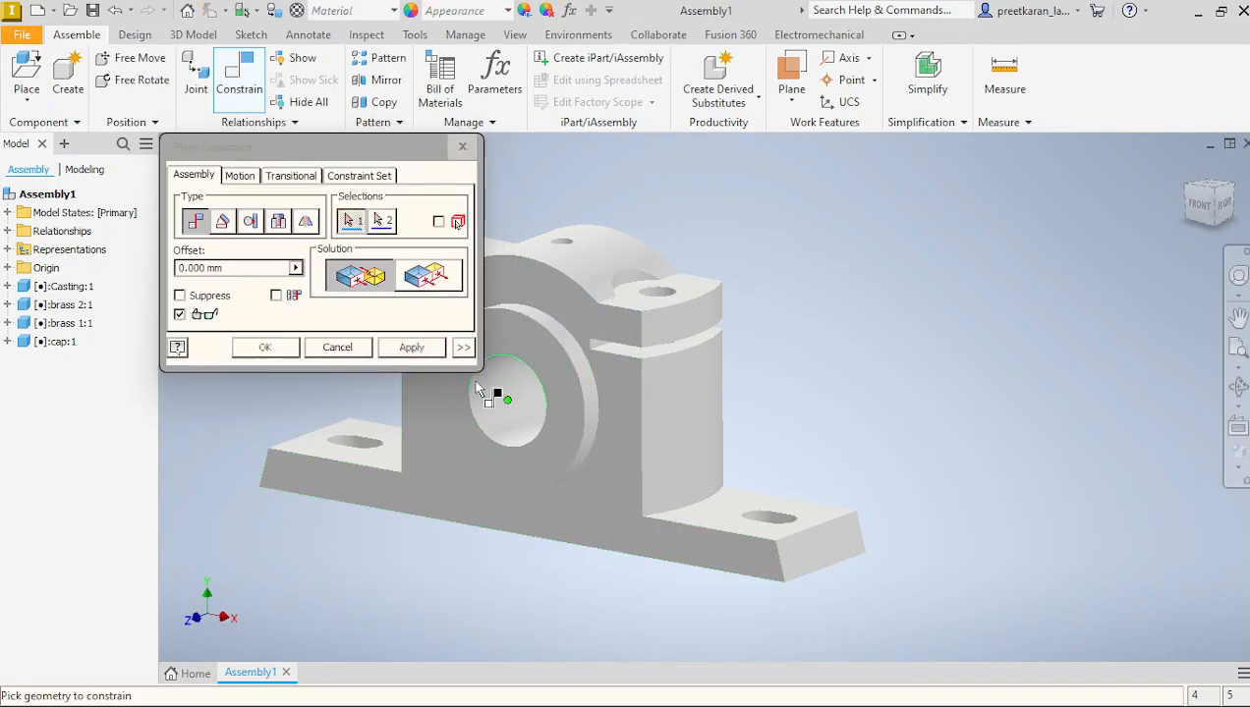
click(462, 146)
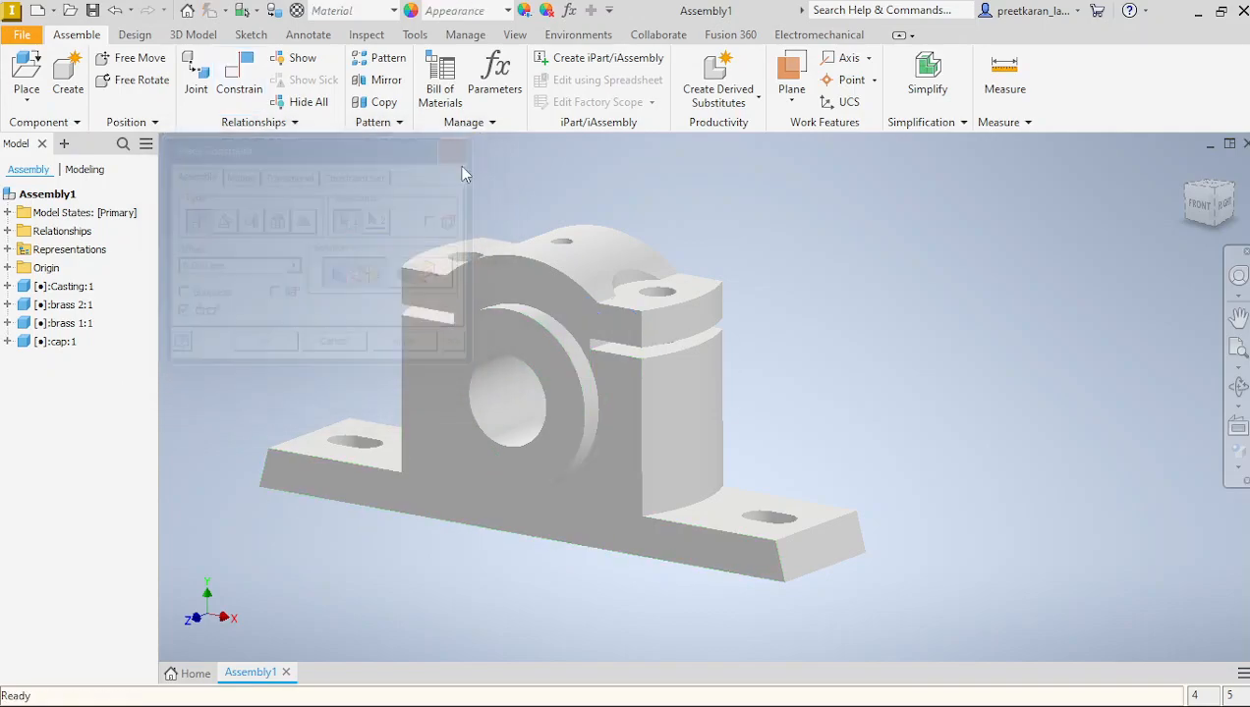
Test whether the cap can still be moved and check how it seats over the brasses.
click(1238, 386)
drag(977, 455, 845, 438)
right_click(845, 436)
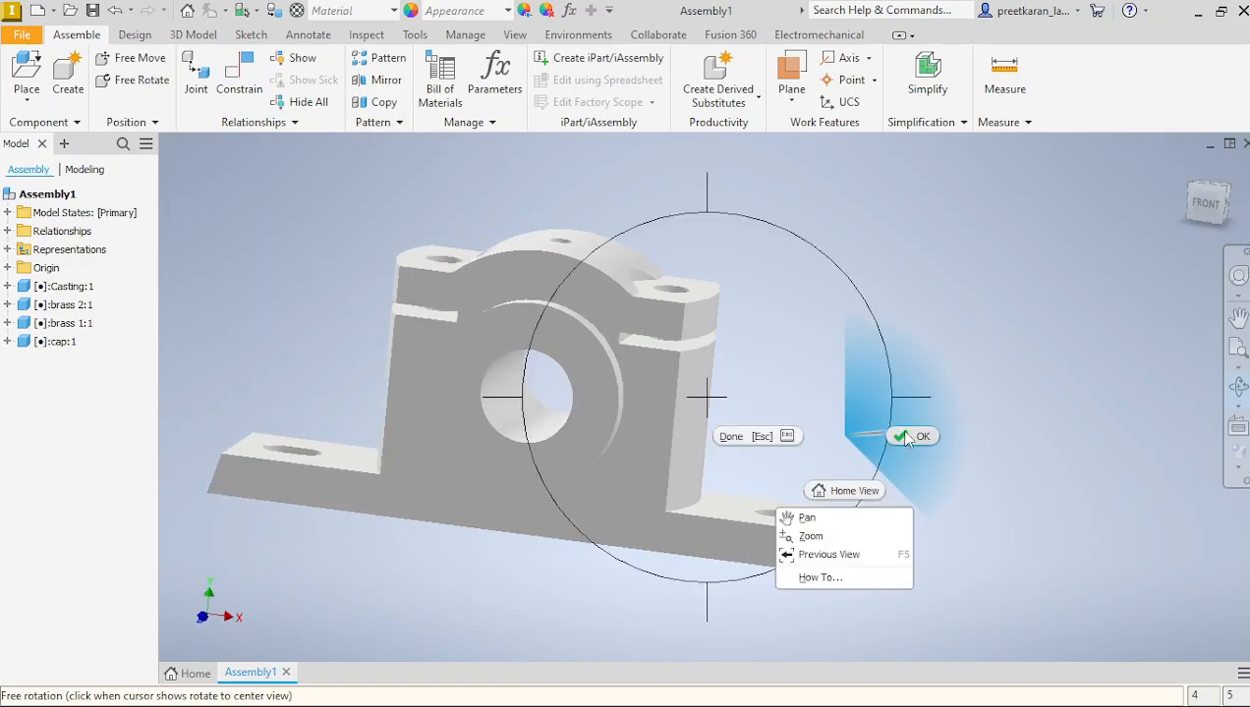
click(906, 435)
drag(623, 318, 813, 333)
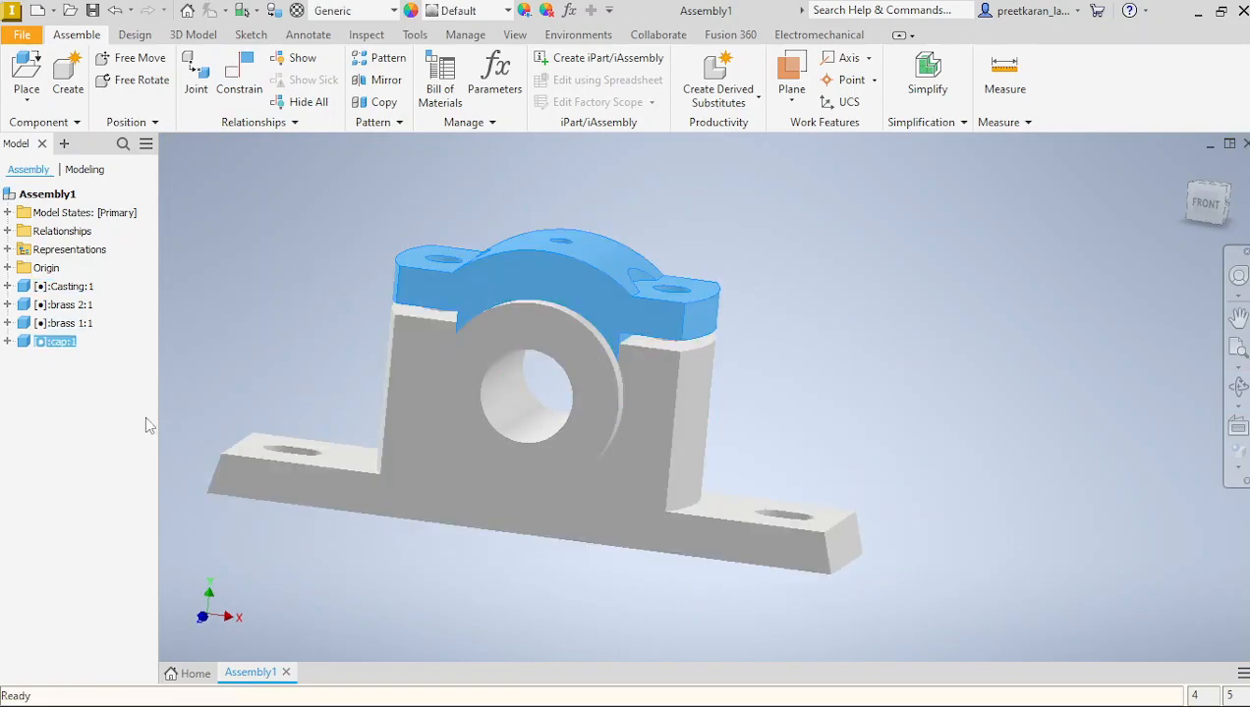
click(46, 369)
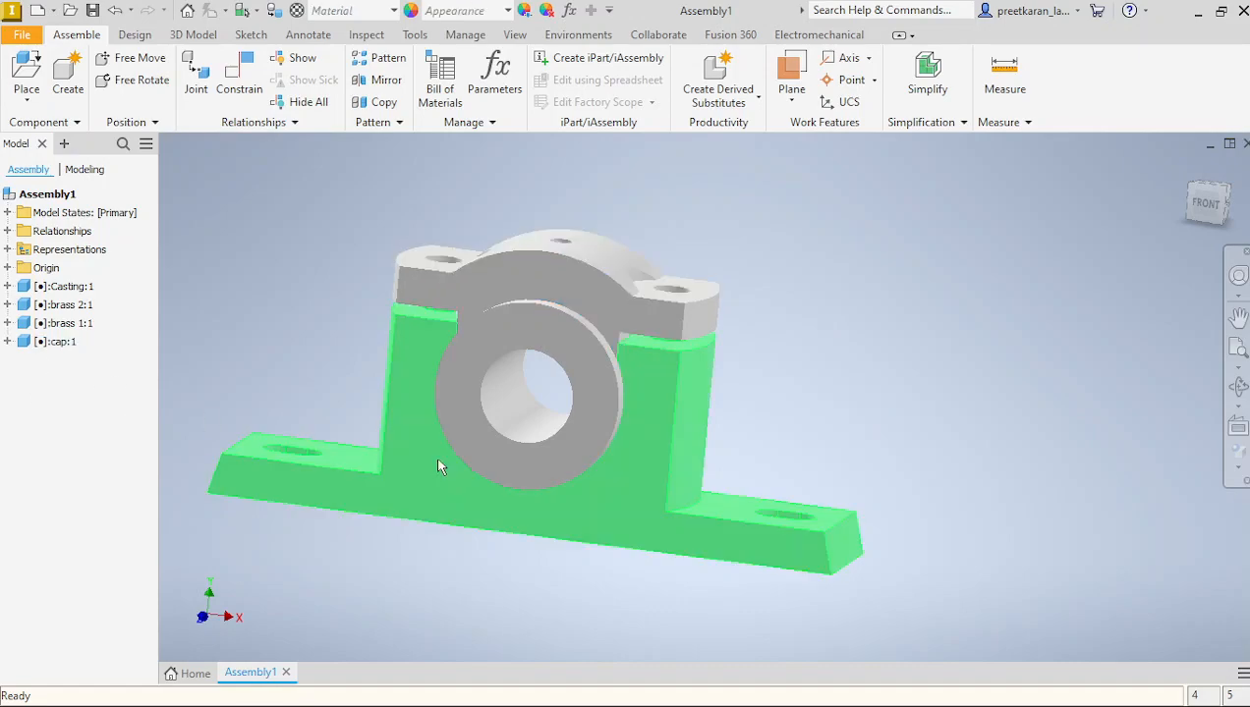
Examine the fit of the cap, brasses and casting from the front in wireframe with hidden edges.
click(1206, 204)
click(1242, 469)
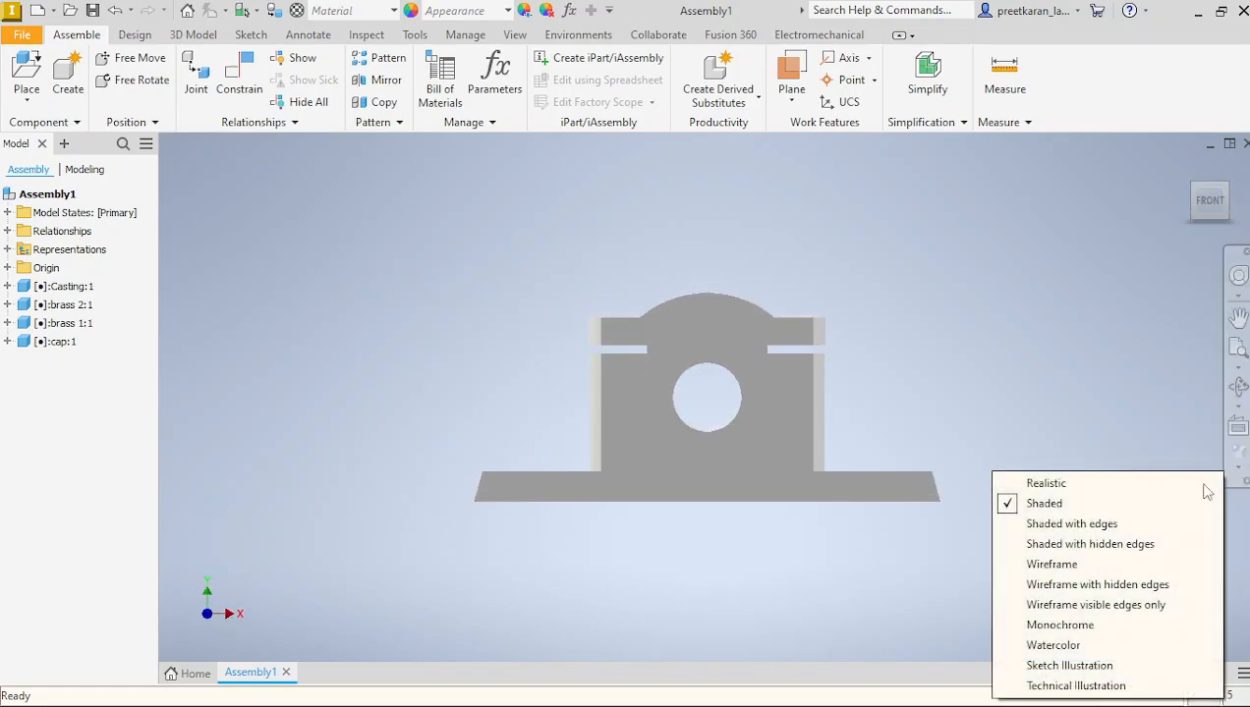
click(1086, 587)
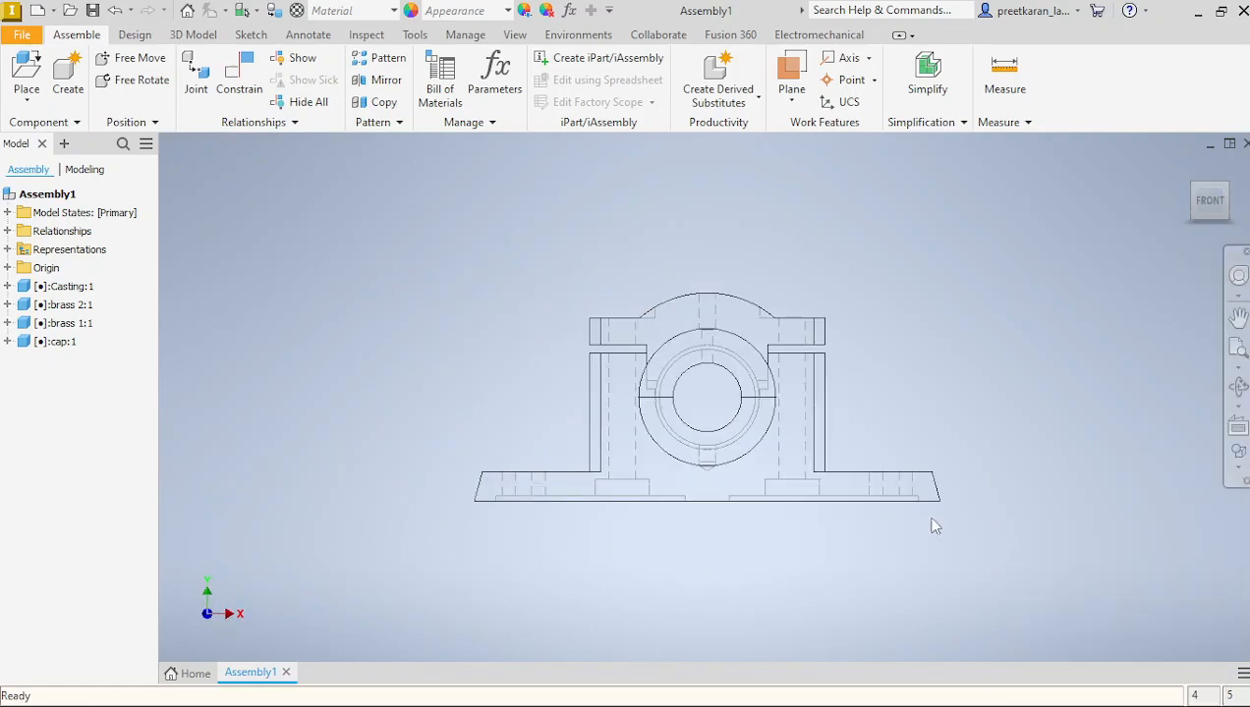
scroll(769, 384, up, 5)
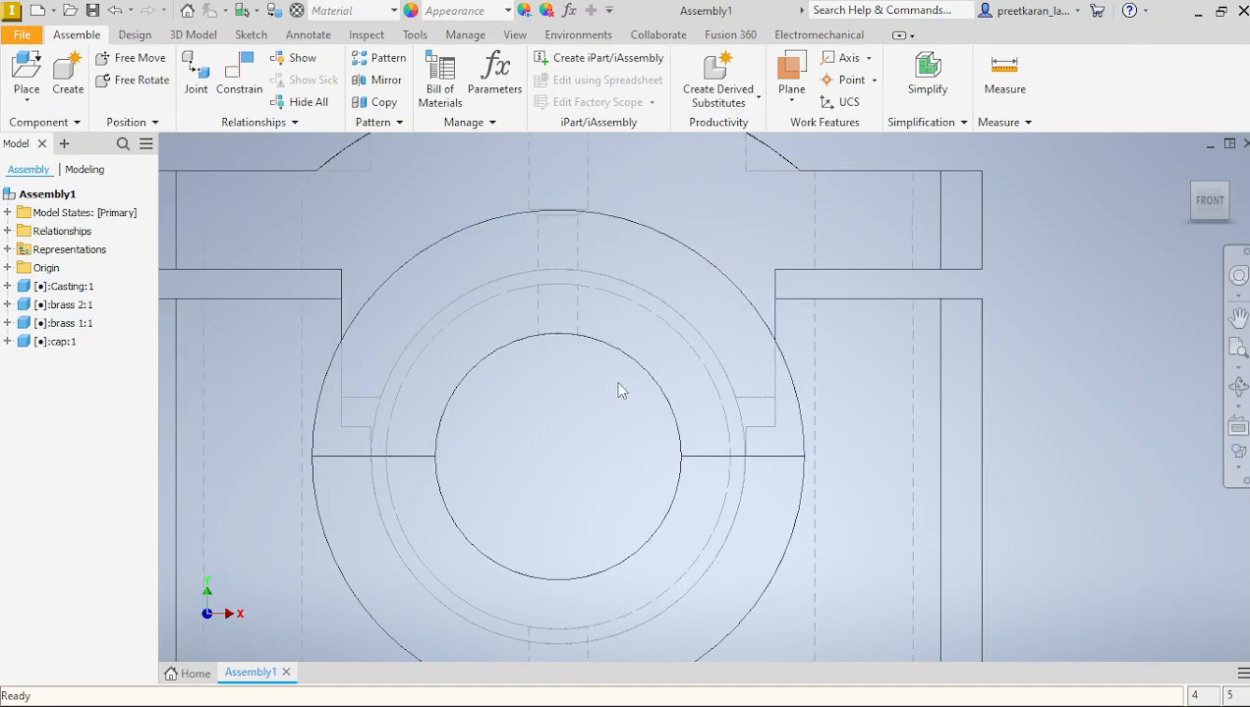
scroll(617, 390, down, 3)
scroll(412, 393, up, 3)
scroll(382, 392, down, 3)
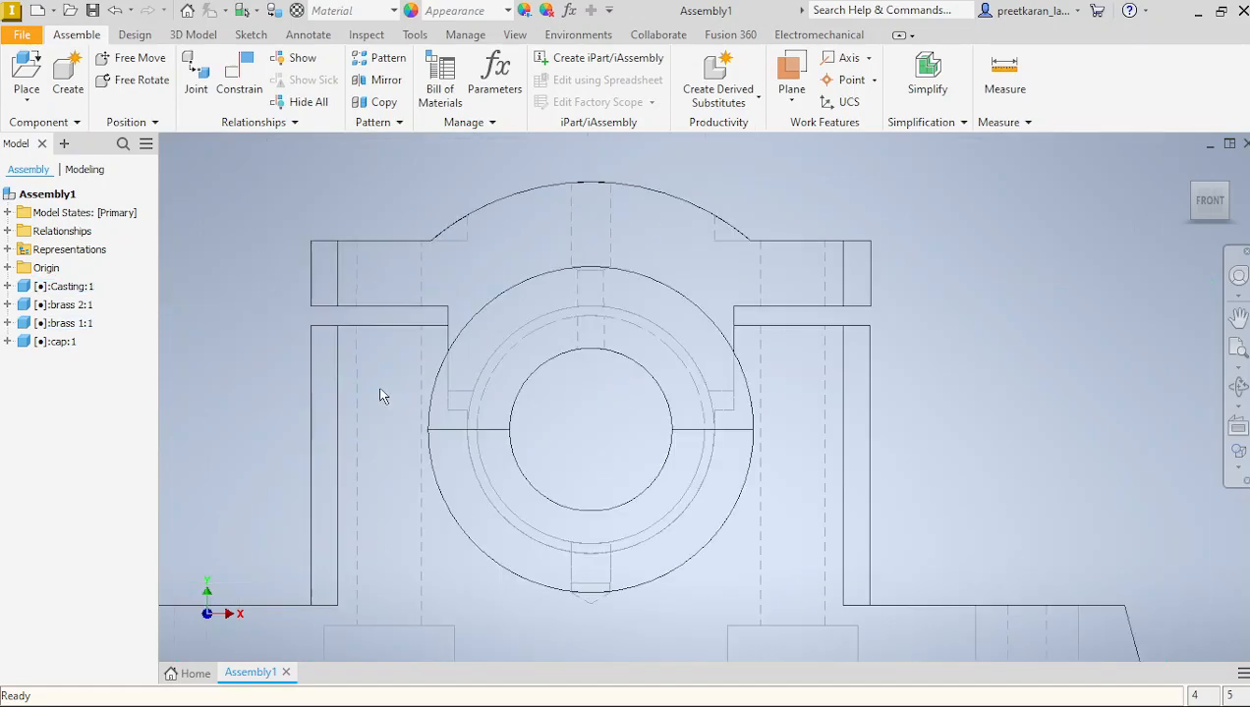
scroll(768, 351, down, 5)
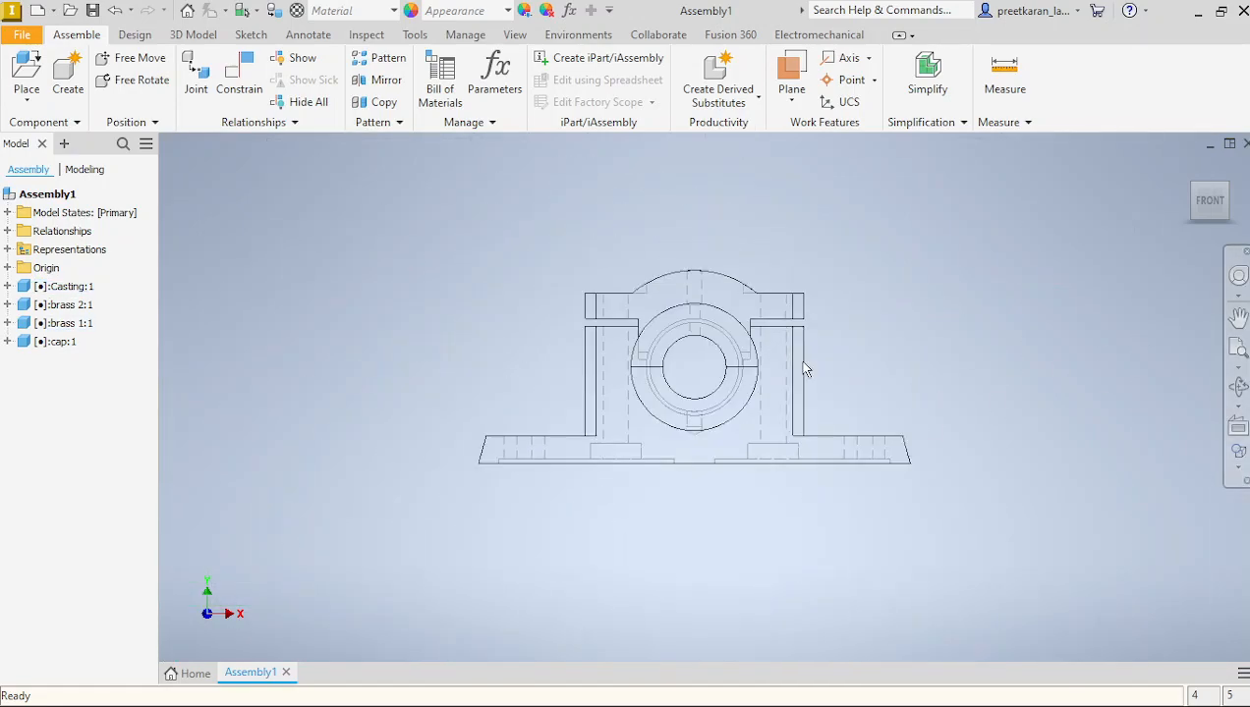
Turn the assembly to an angled view and display it shaded with edges.
click(1240, 388)
drag(798, 385, 703, 393)
right_click(825, 376)
click(887, 379)
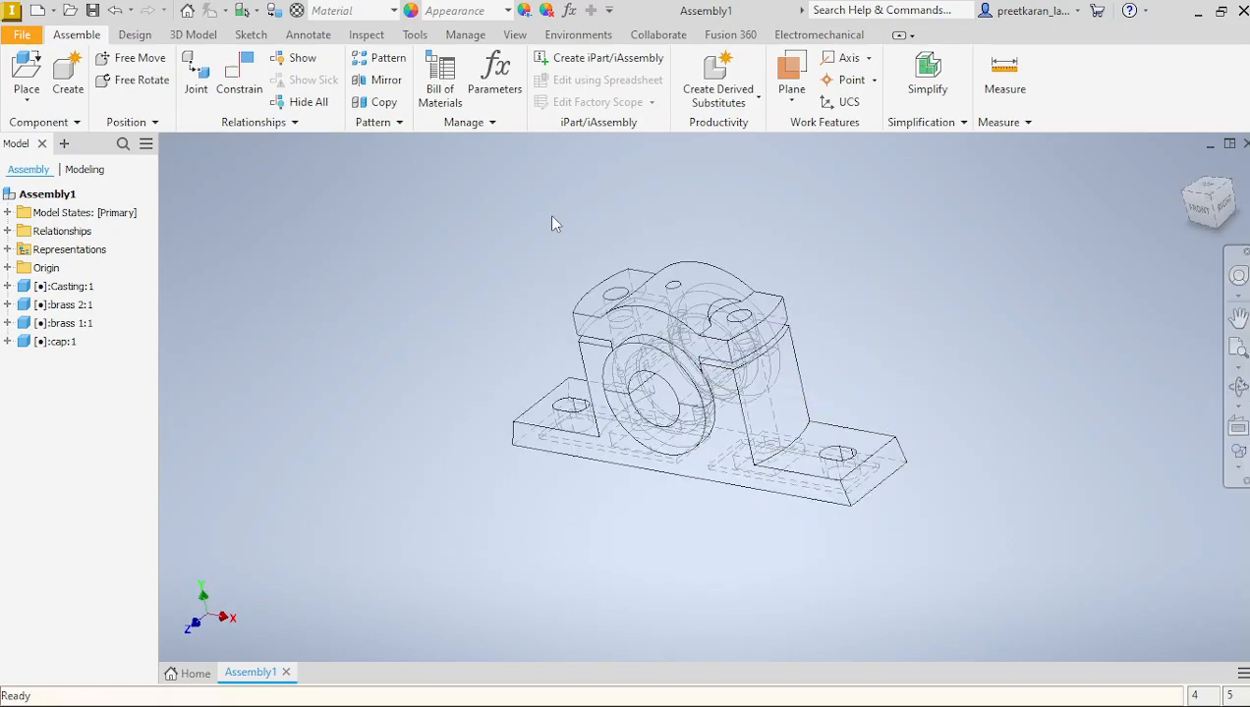
click(1237, 451)
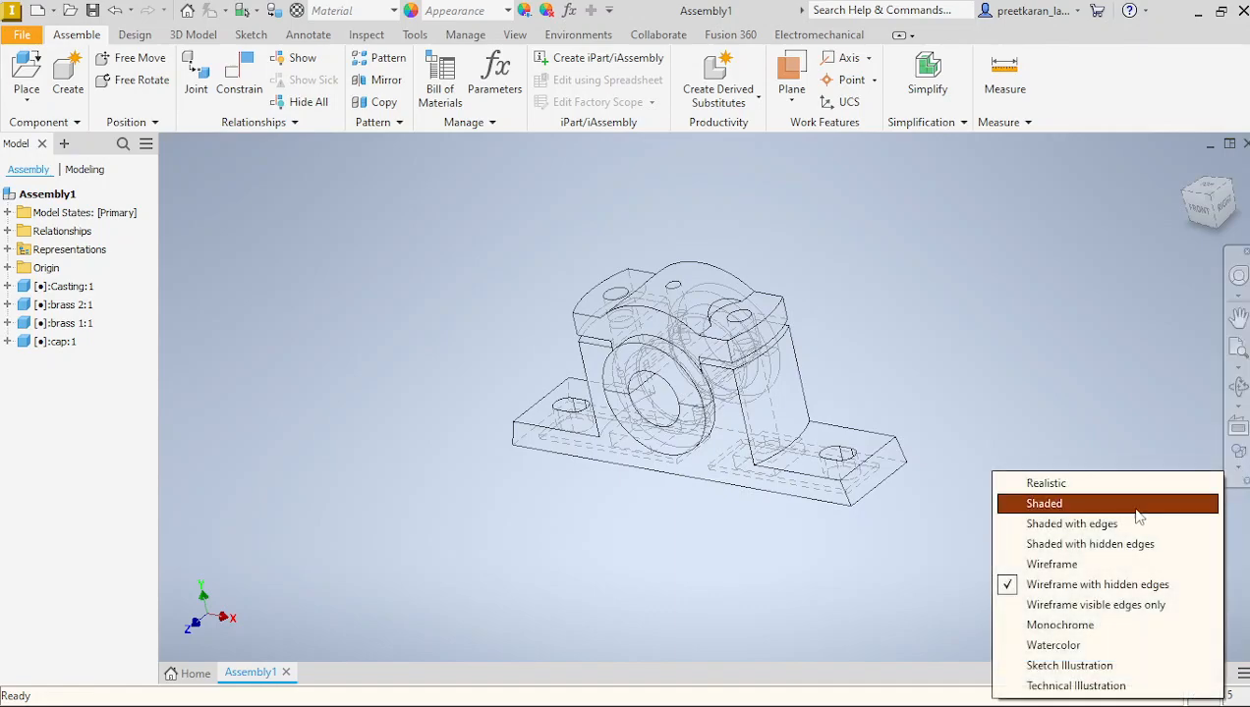
click(1127, 528)
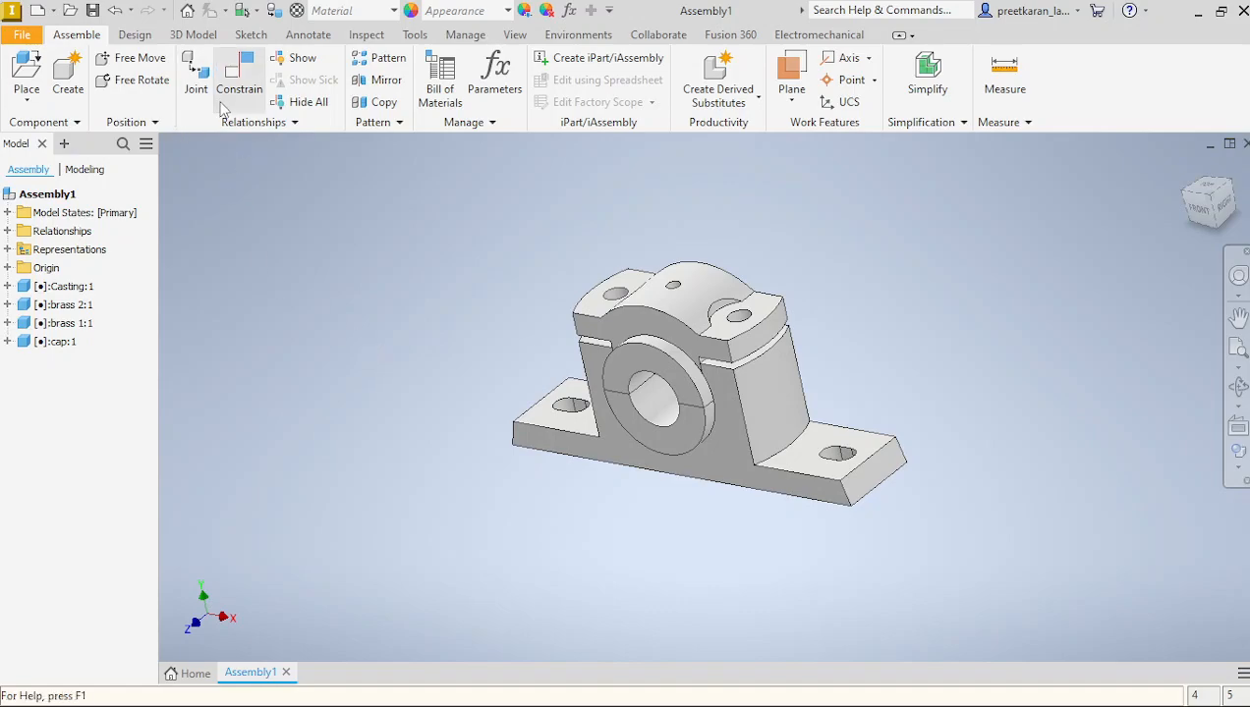
Place one instance of the Bolt part beside the casting.
click(38, 65)
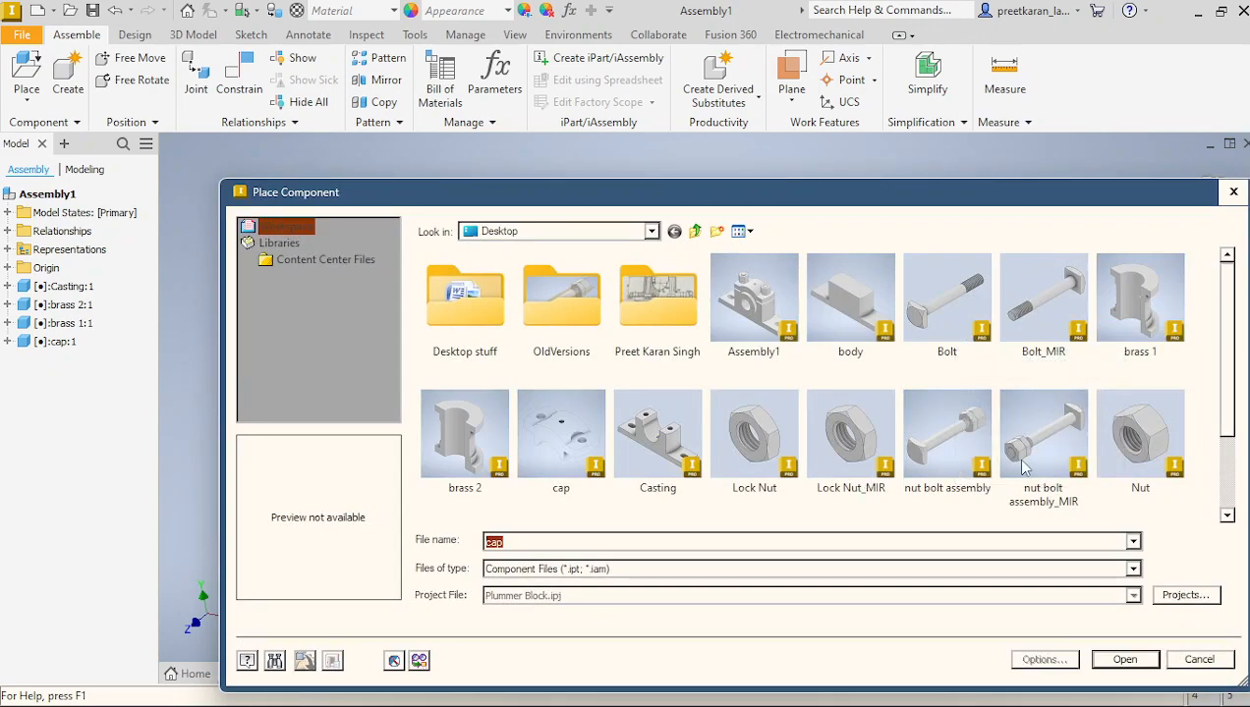
click(1066, 447)
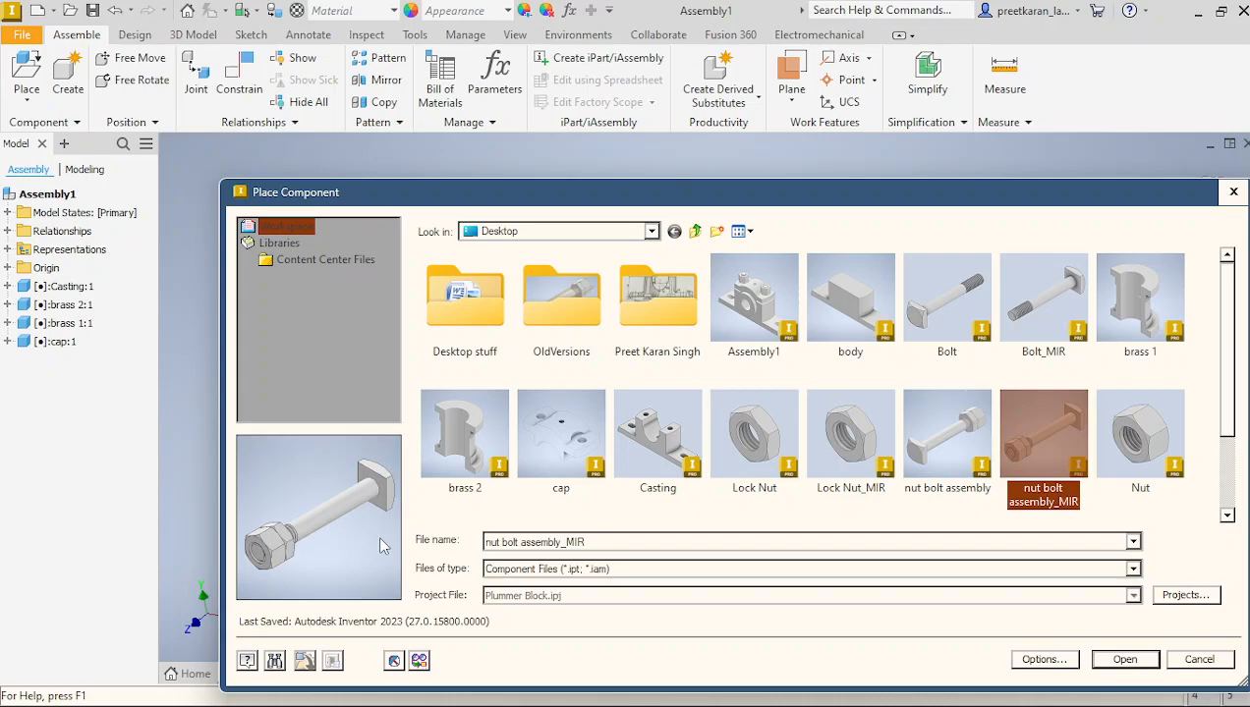
click(935, 330)
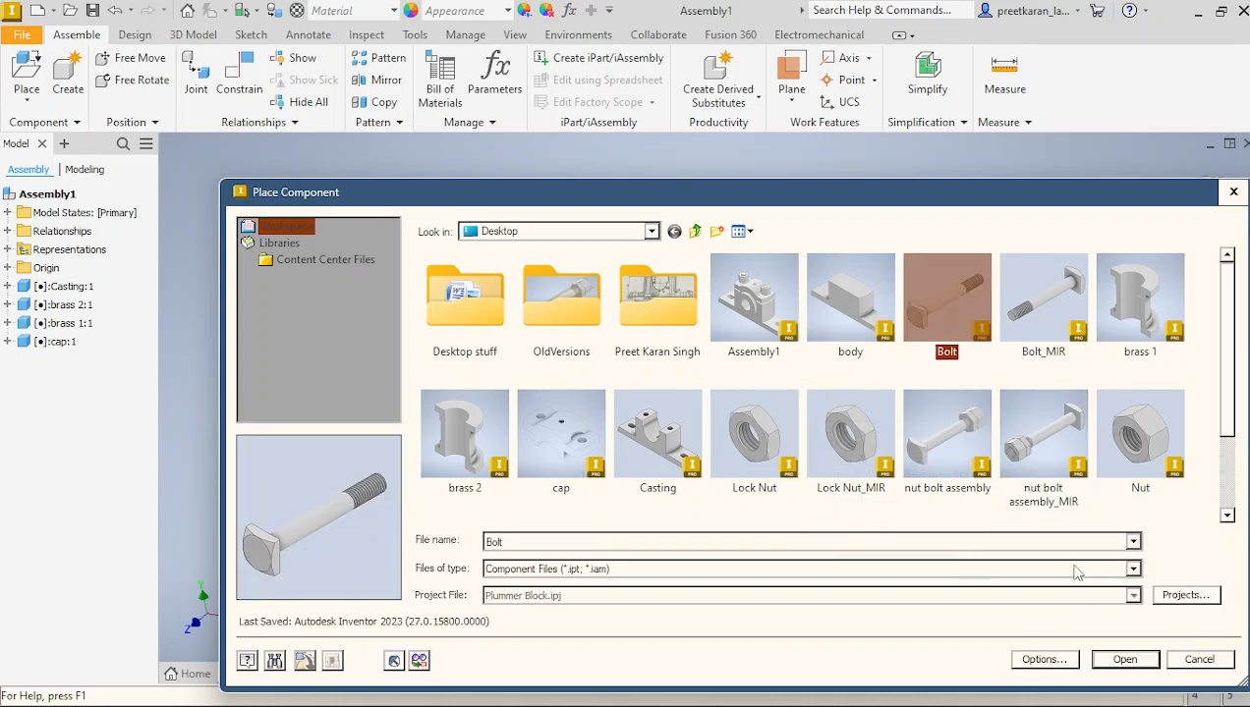
click(1118, 659)
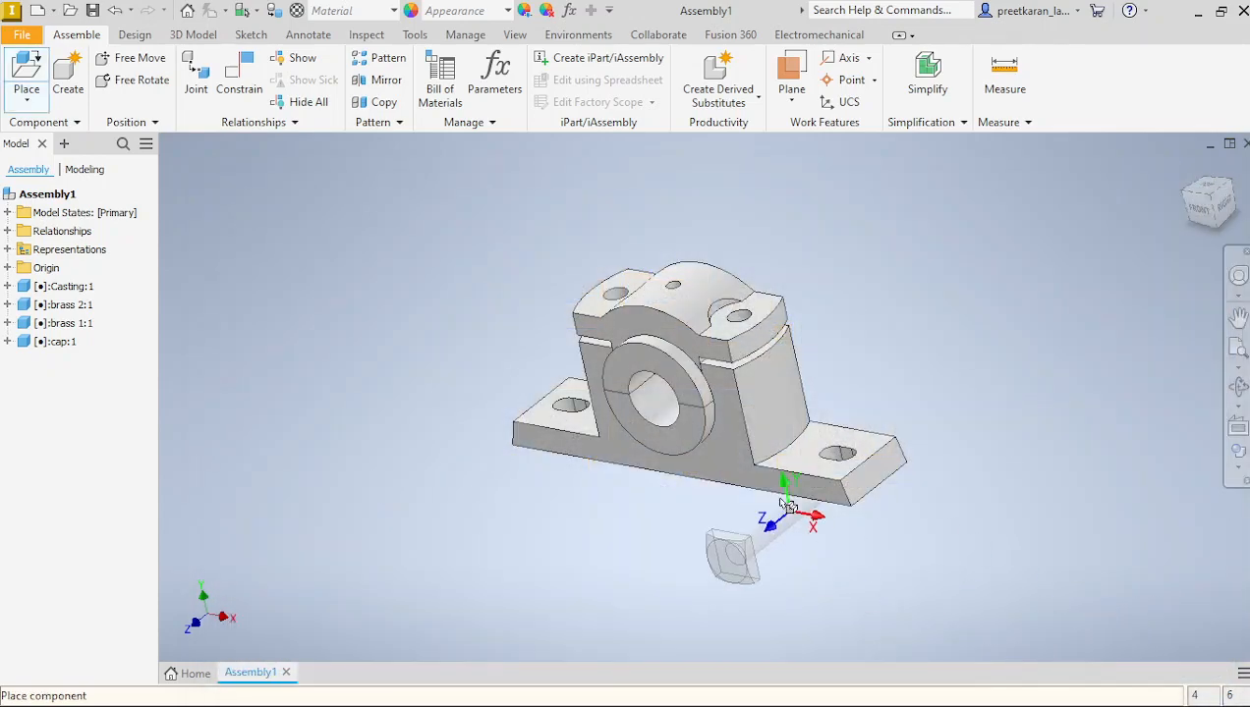
click(447, 442)
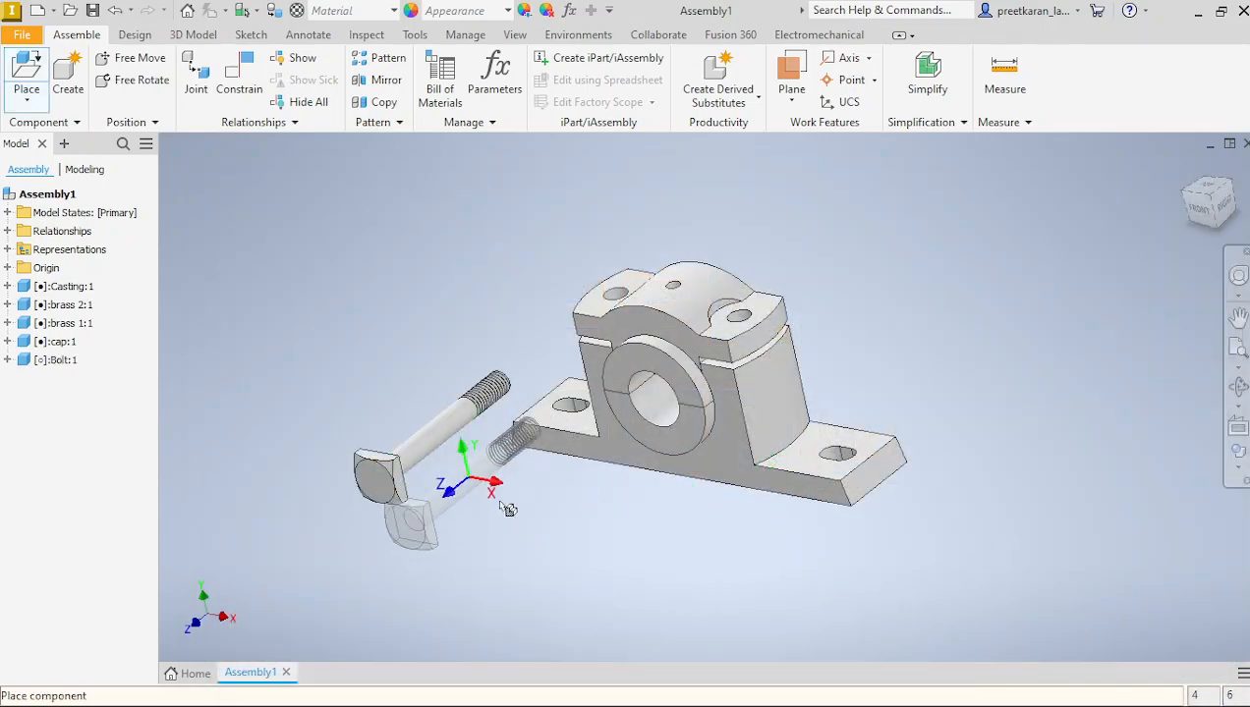
Place a second bolt at the casting's opposite end, finish placing, and delete that extra bolt.
click(940, 529)
right_click(909, 413)
click(987, 413)
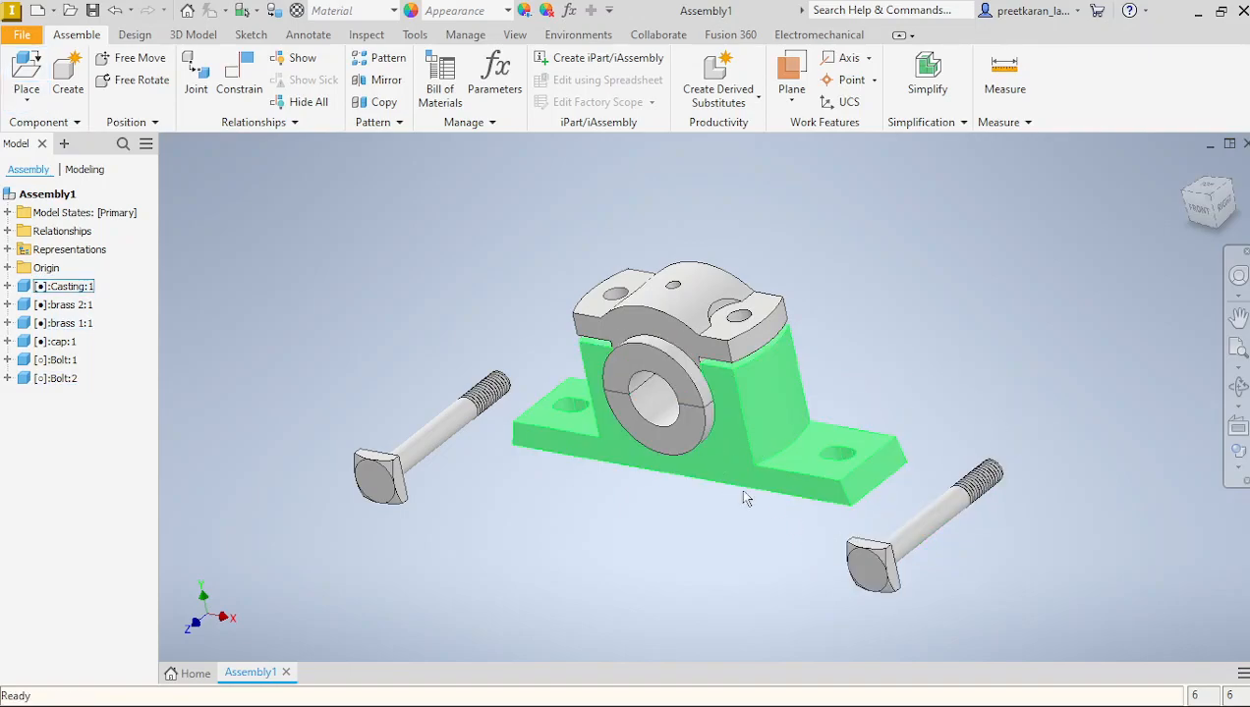
right_click(62, 382)
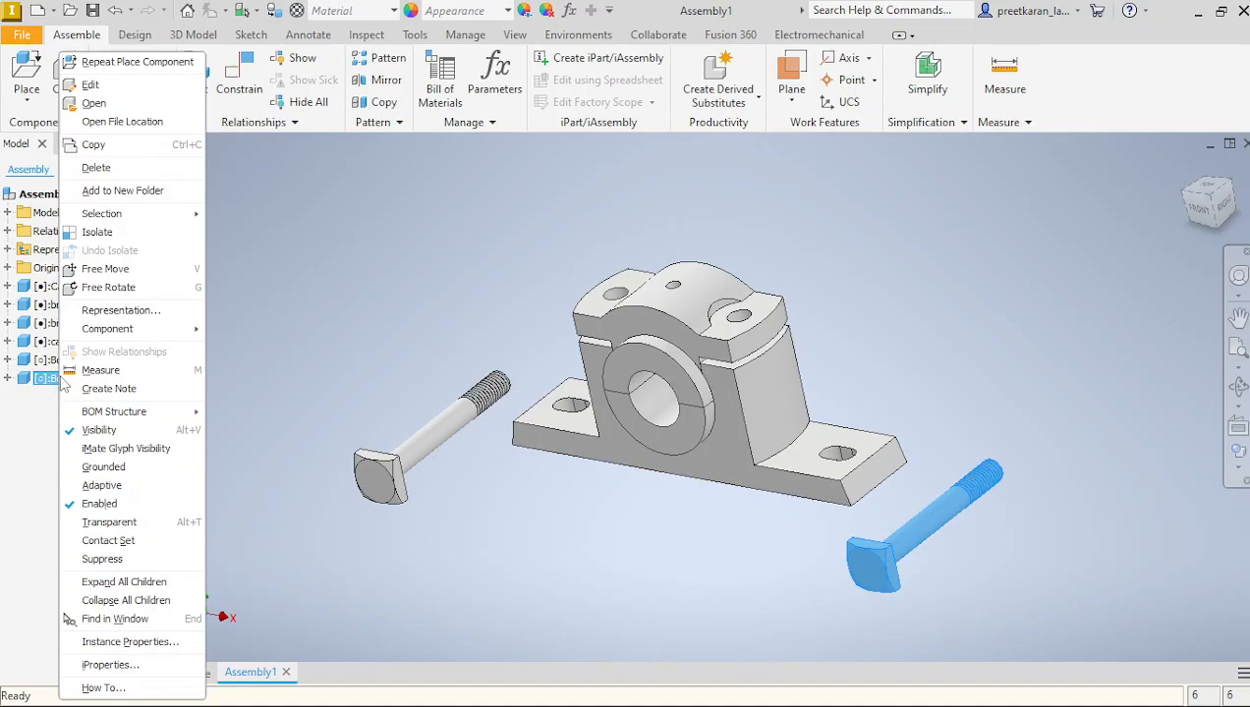
click(125, 169)
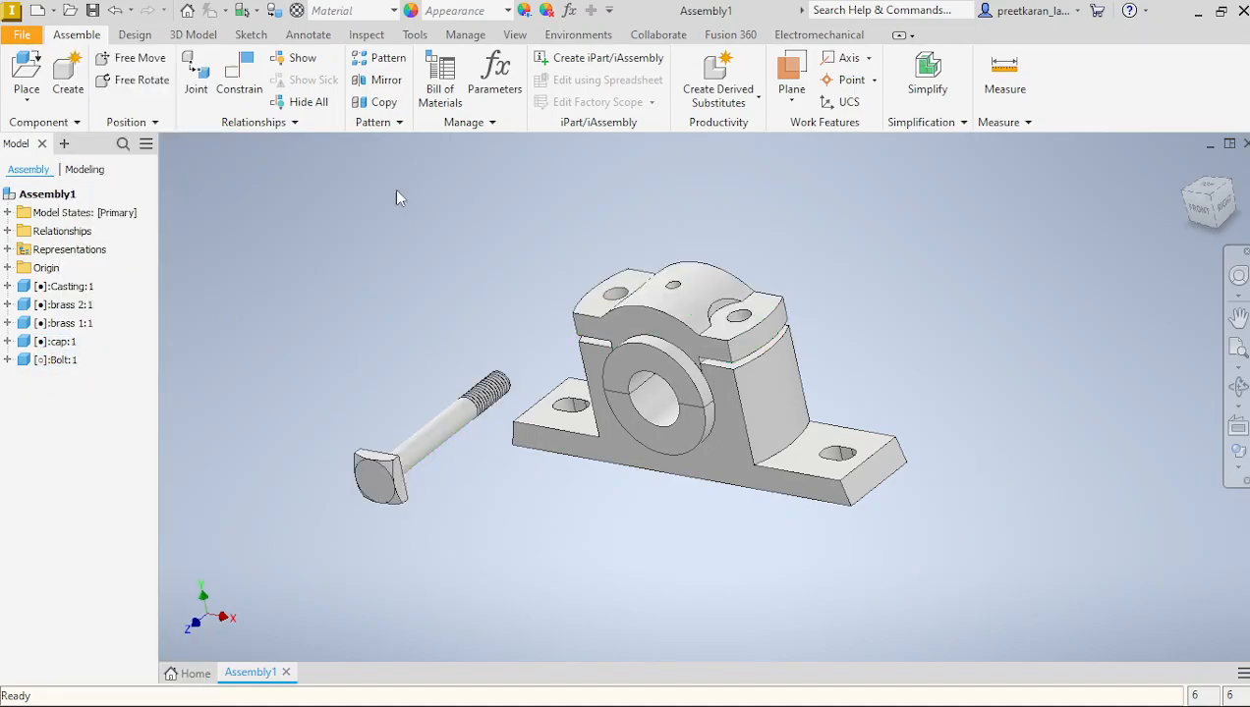
Mate the bolt shank's axis to the axis of the cap's left bolt hole at 0 mm offset.
click(239, 77)
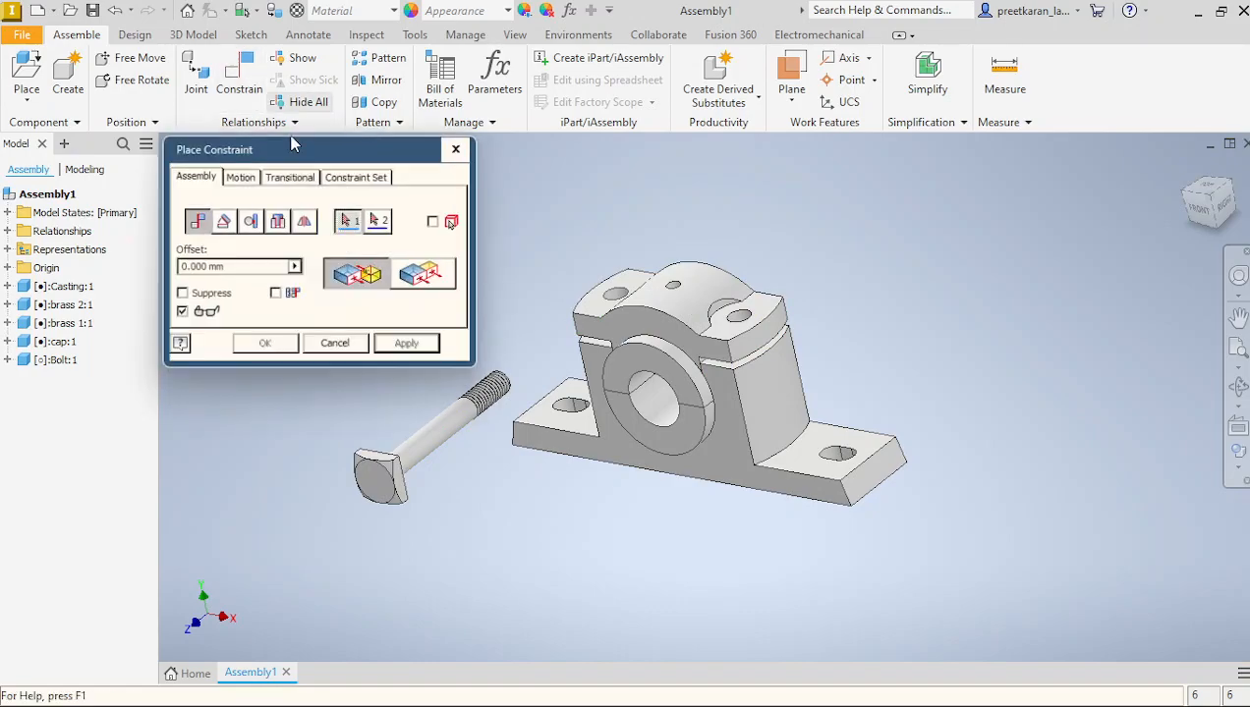
click(453, 443)
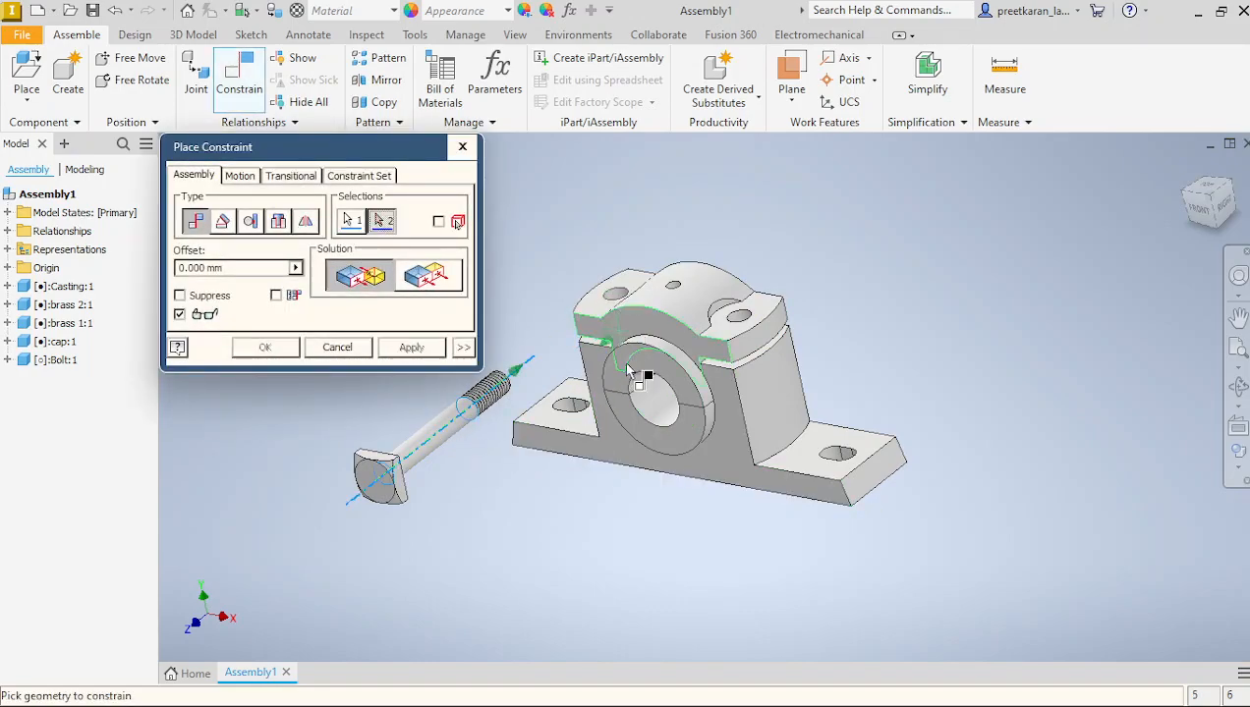
scroll(634, 304, up, 4)
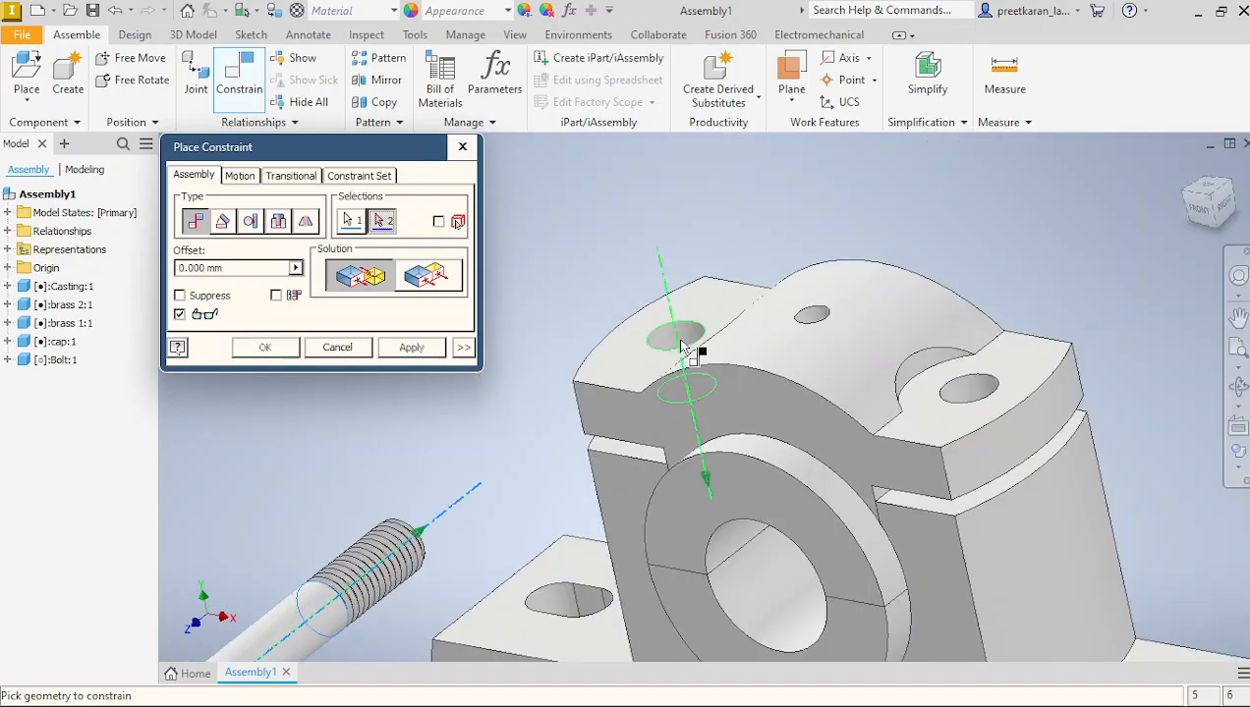
click(676, 344)
scroll(676, 403, down, 4)
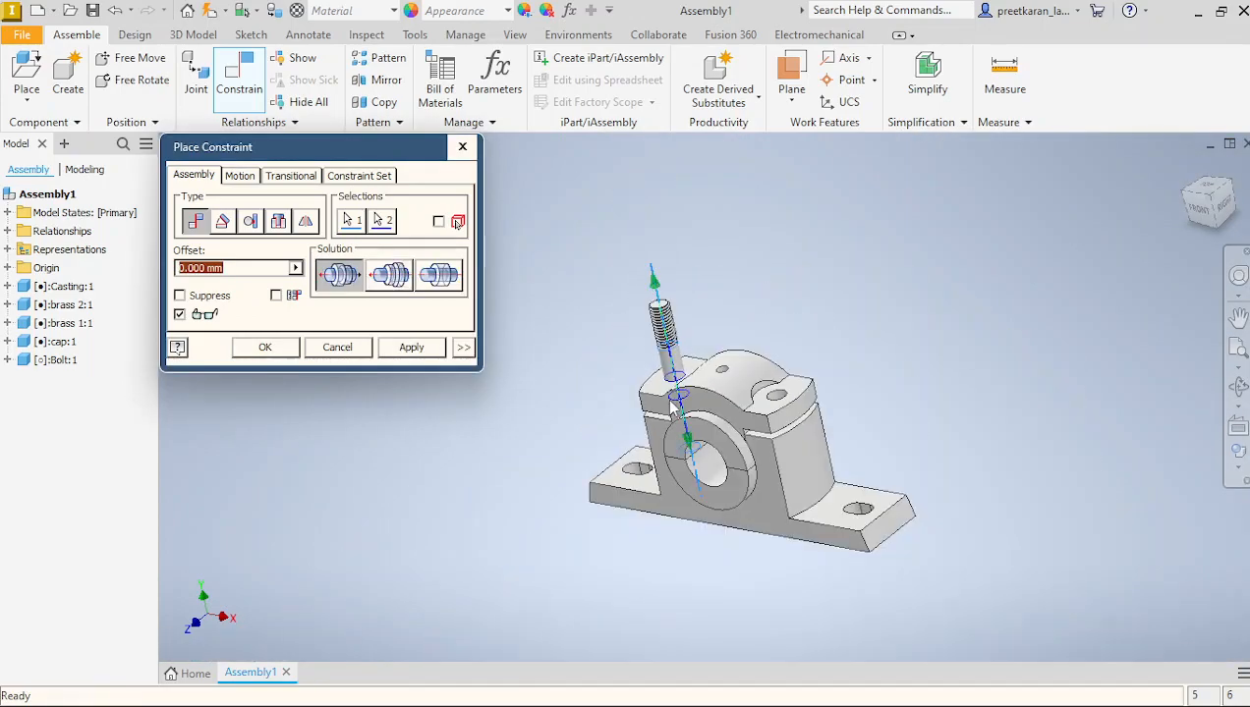
click(416, 348)
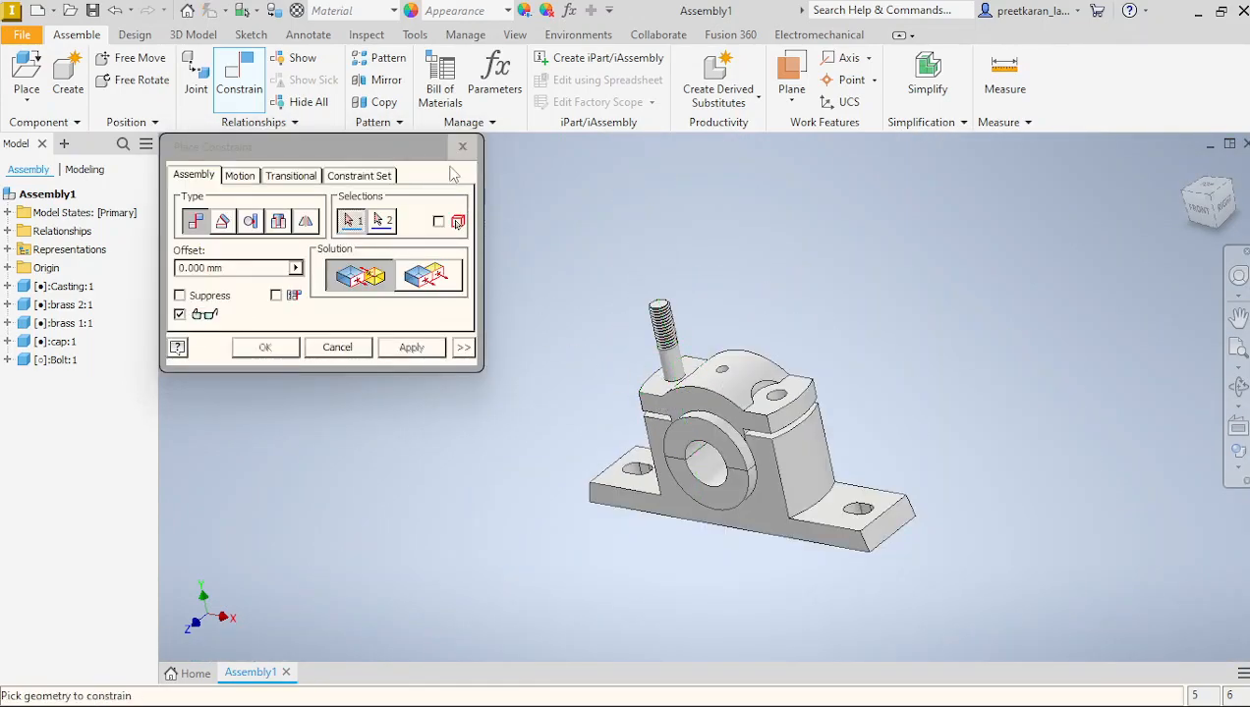
click(462, 146)
Slide the bolt down along its hole axis until its square head hangs below the casting's base.
drag(664, 291, 705, 481)
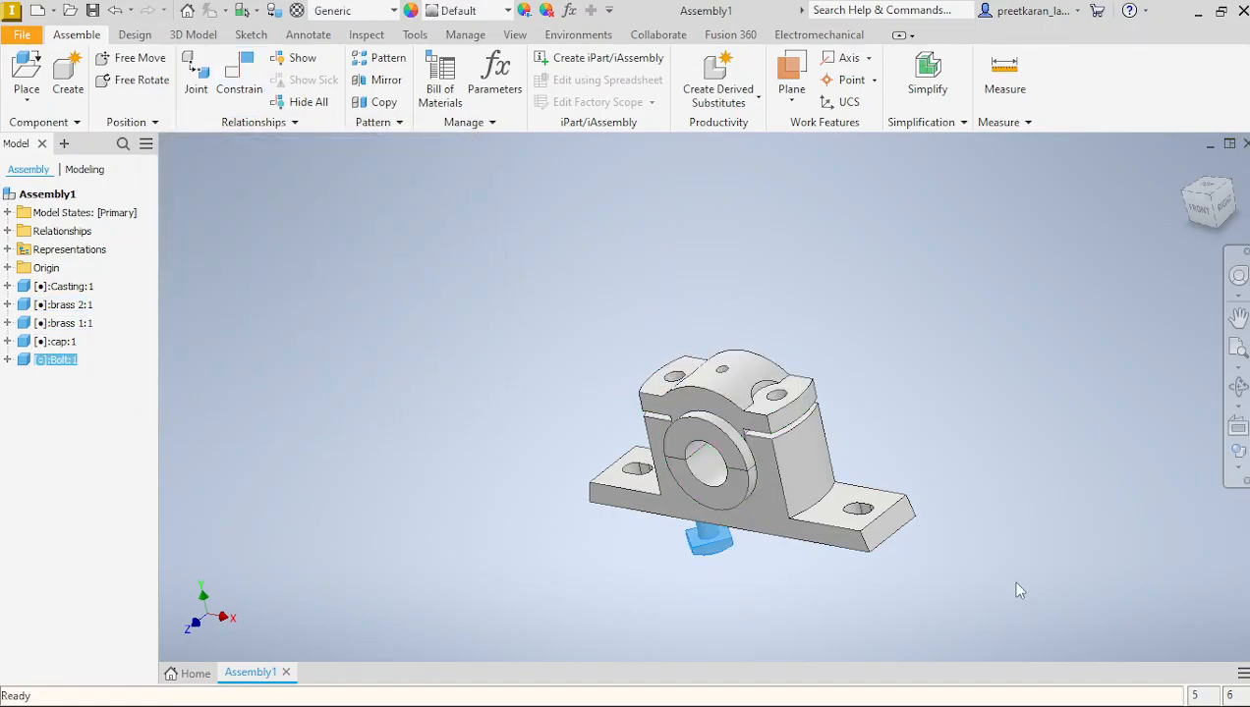
click(1237, 387)
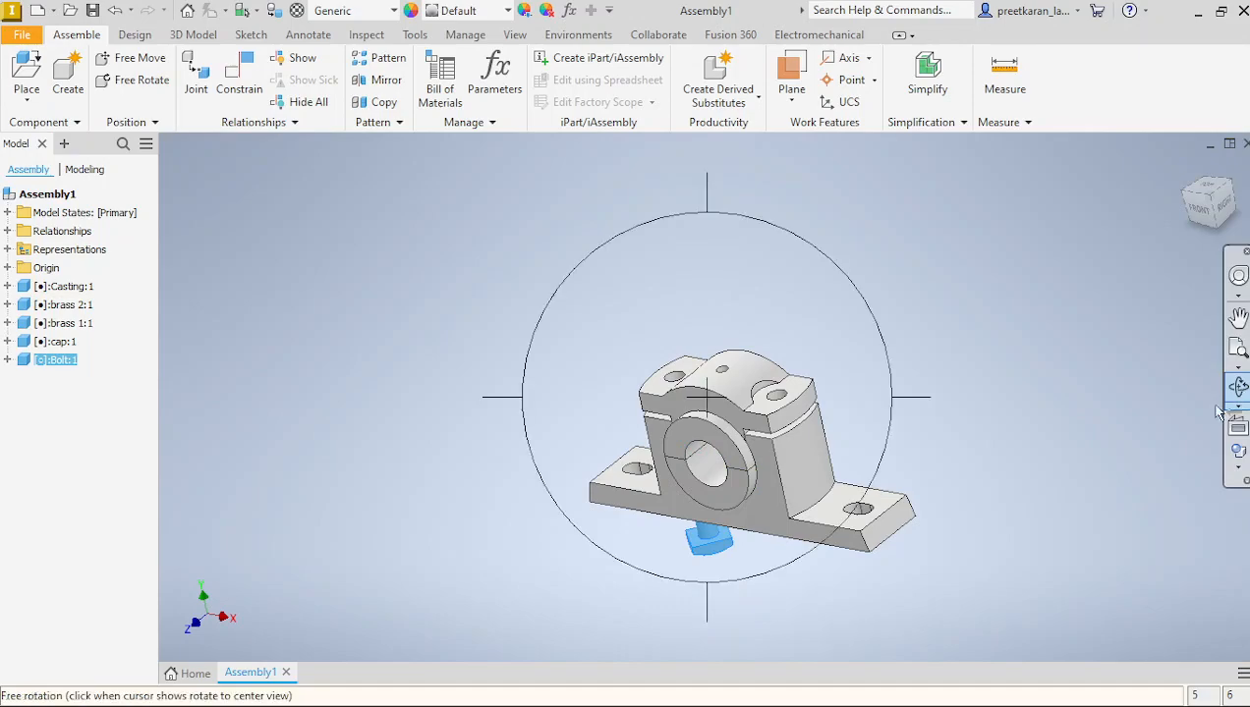
drag(821, 542, 709, 472)
scroll(754, 491, down, 5)
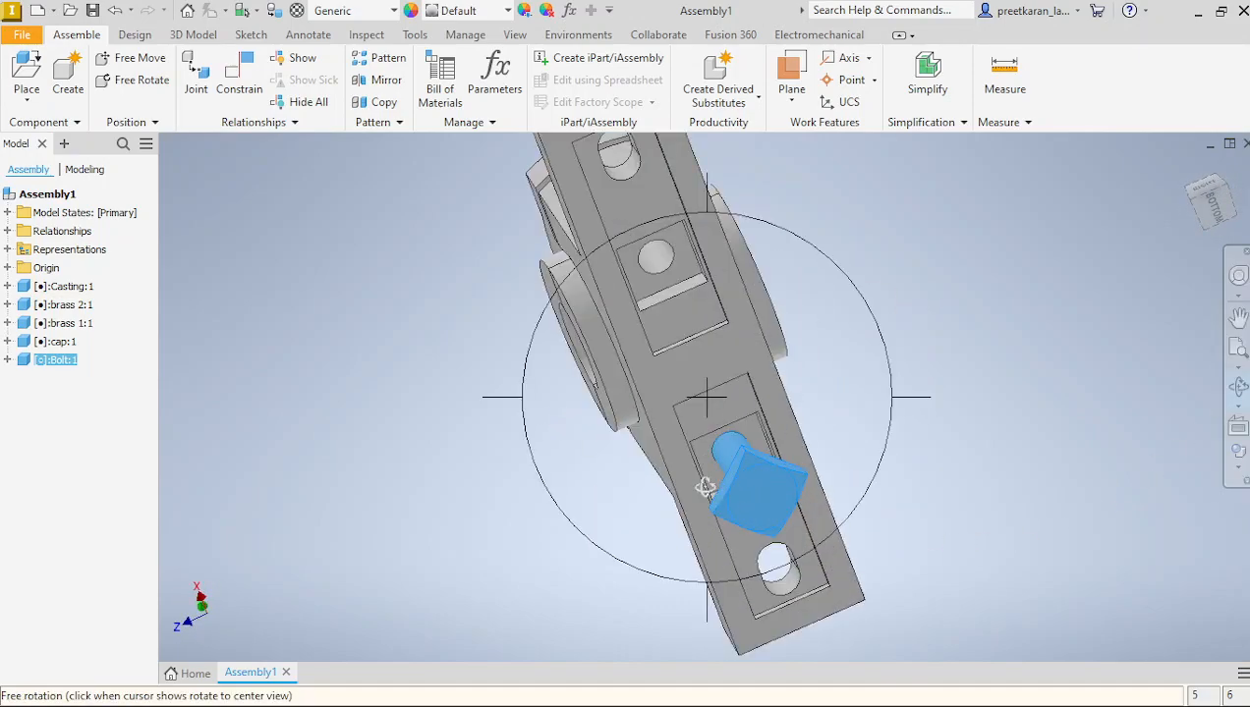
scroll(705, 487, up, 2)
scroll(702, 489, down, 2)
scroll(702, 488, up, 2)
scroll(736, 487, down, 4)
scroll(702, 480, up, 2)
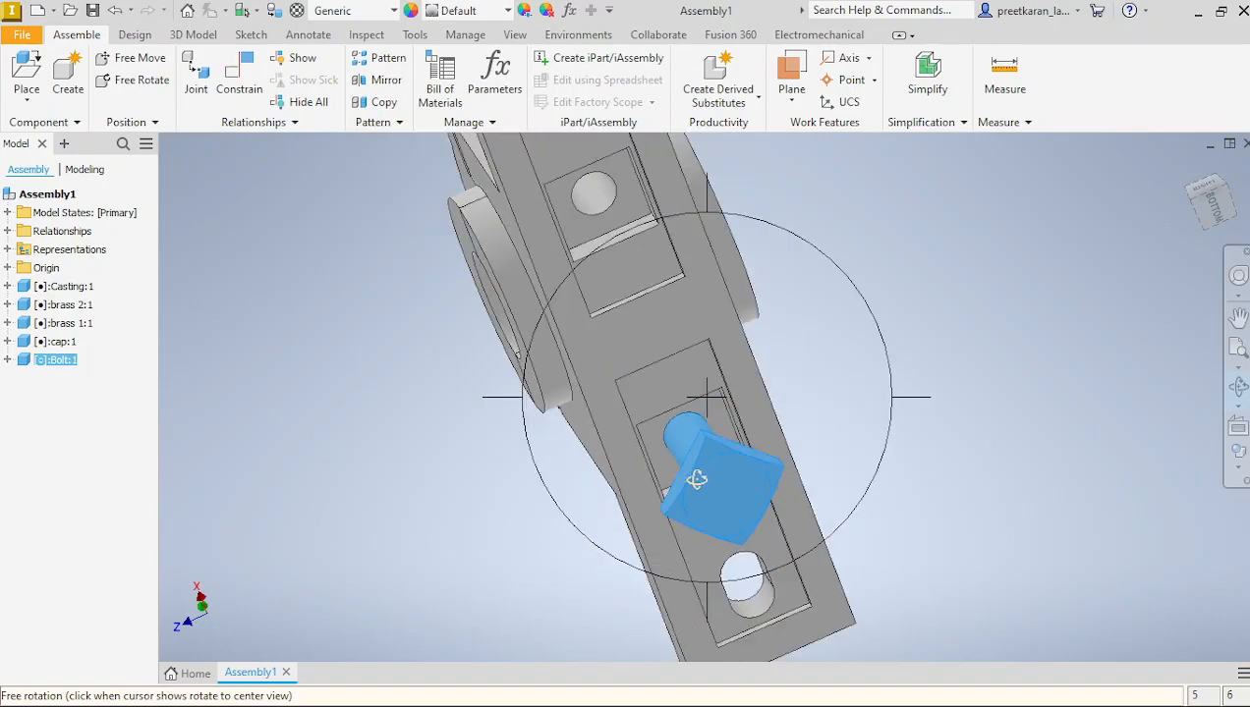
right_click(816, 406)
click(892, 409)
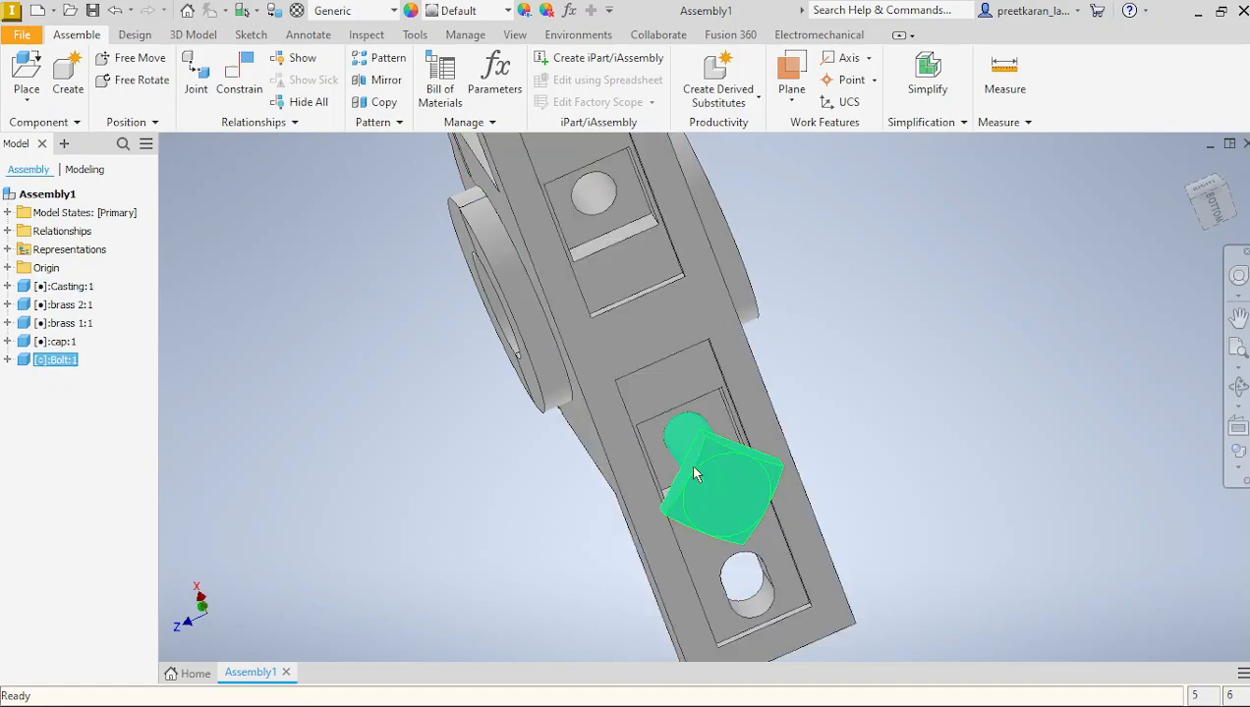
Open the Bolt part, make its YZ origin plane visible, and return to the assembly.
click(716, 492)
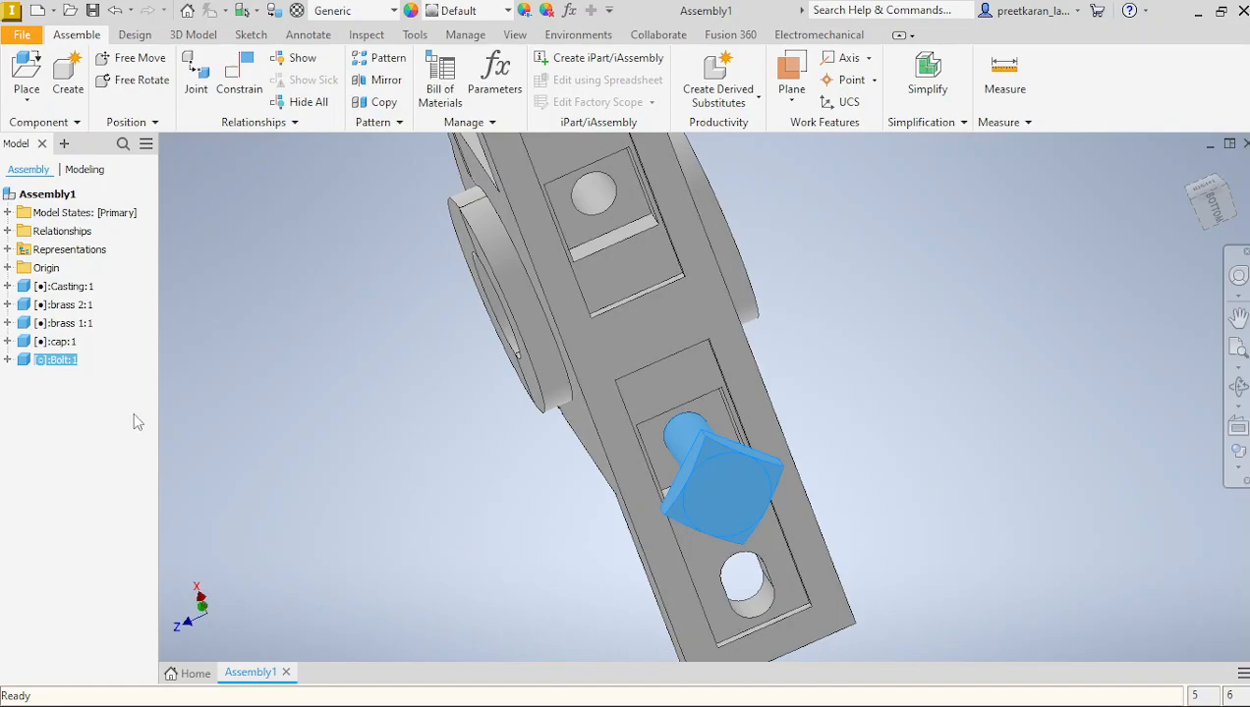
right_click(61, 361)
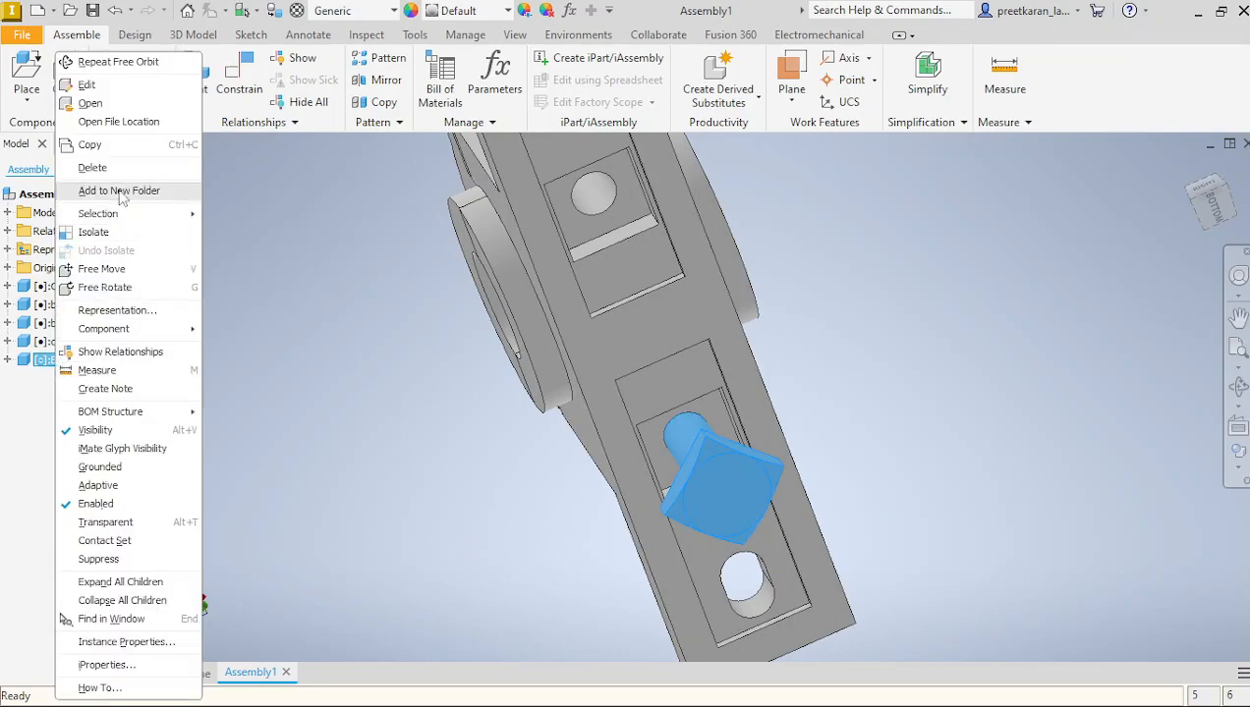
click(107, 105)
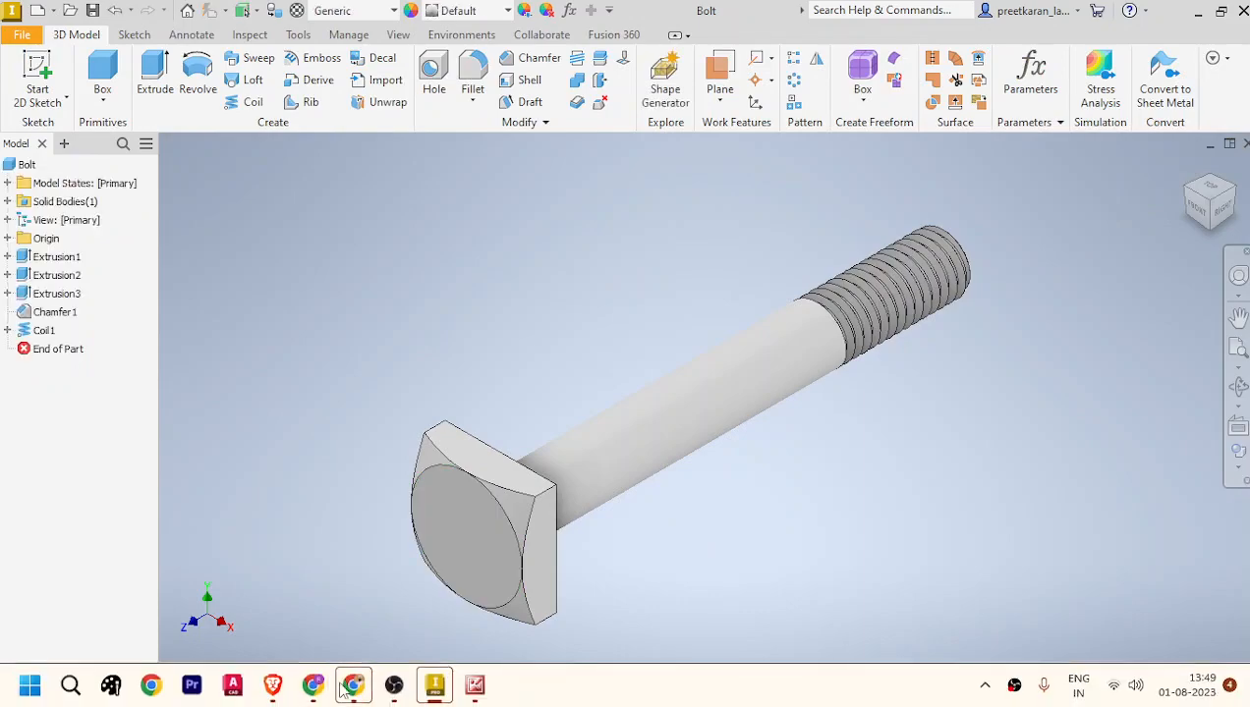
click(8, 239)
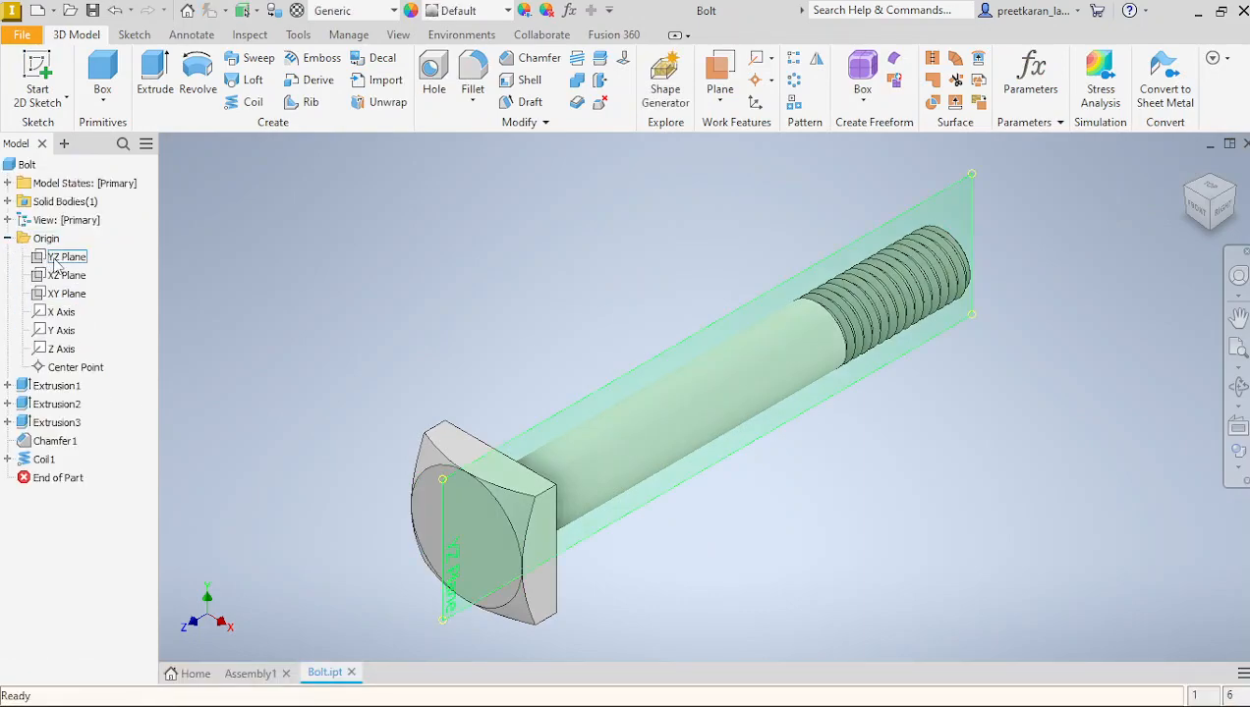
click(65, 258)
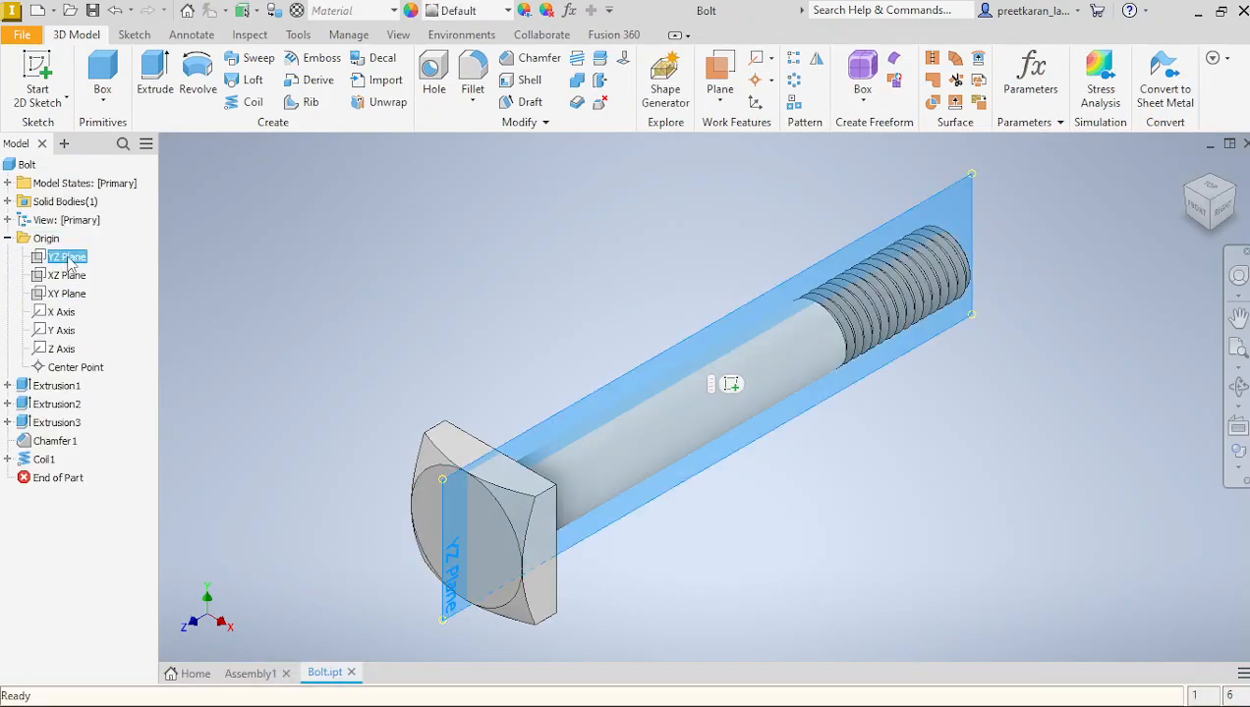
right_click(79, 257)
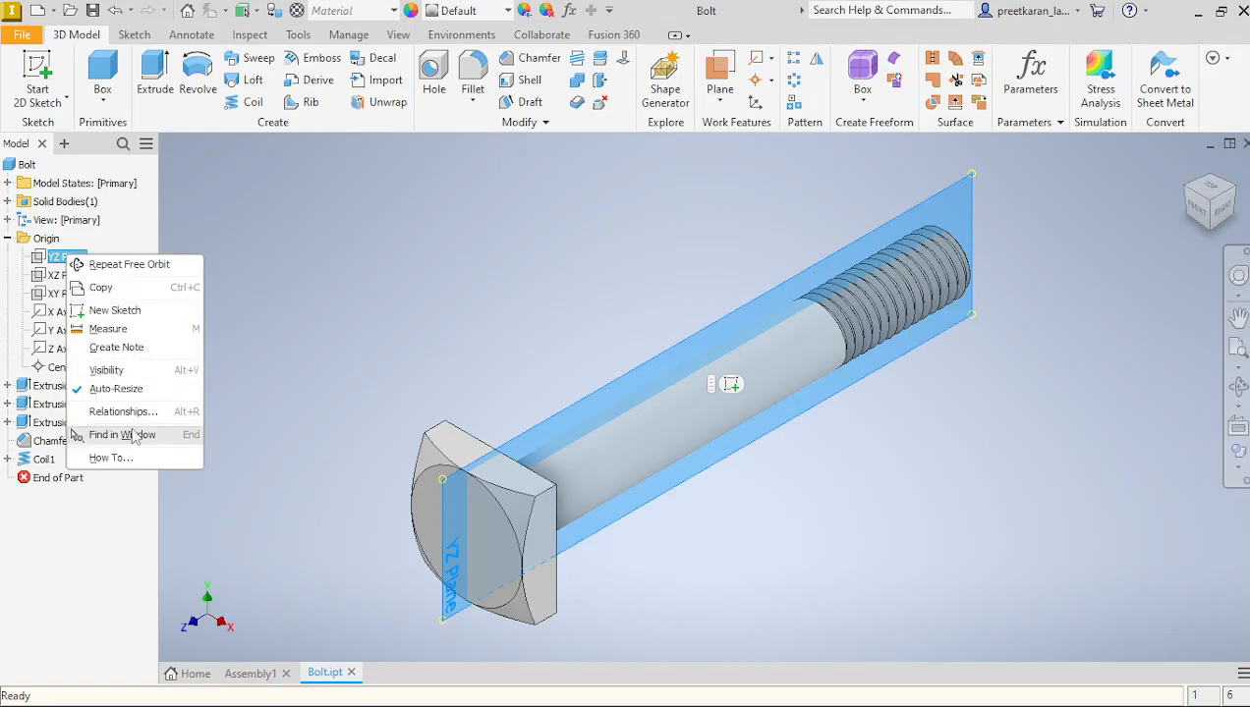
click(138, 381)
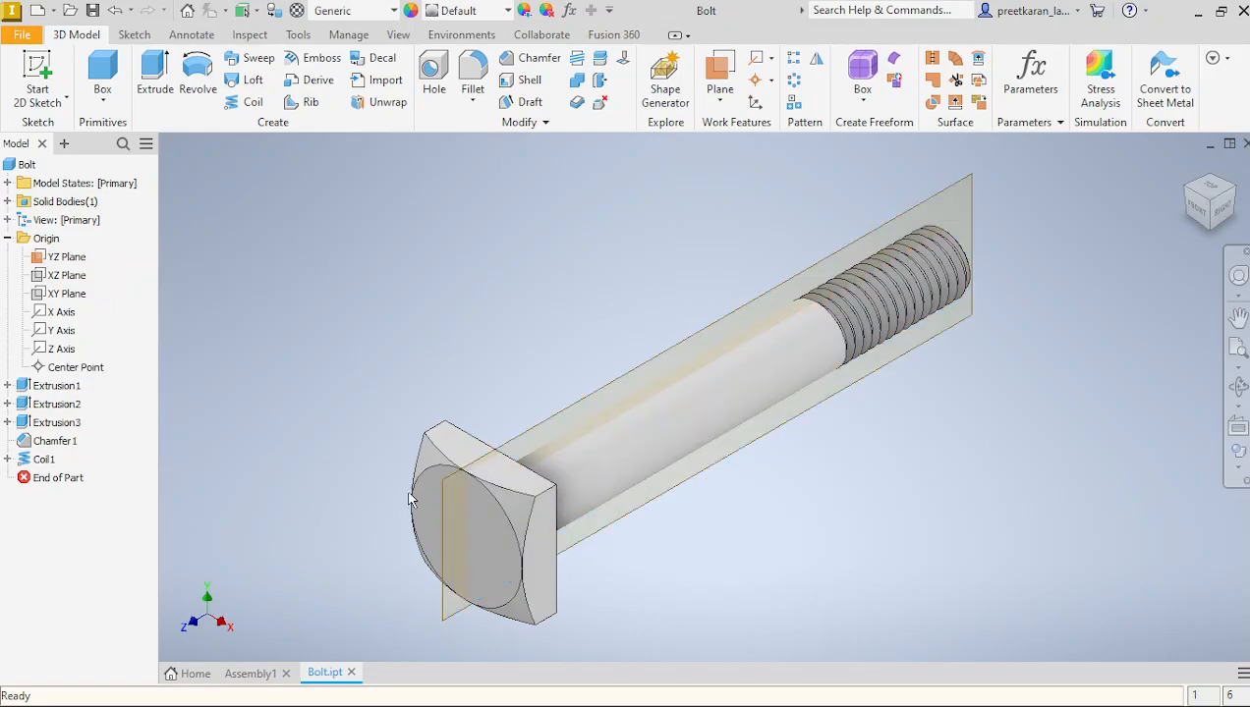
click(252, 674)
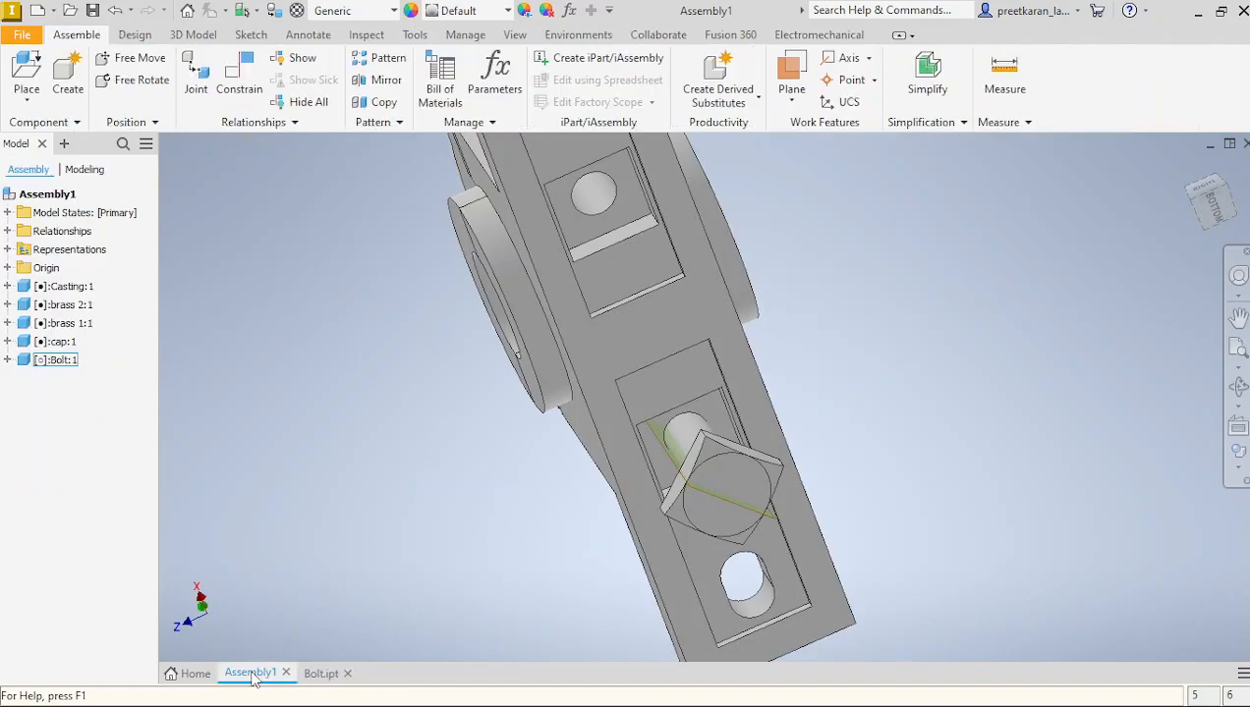
Make the assembly's XY origin plane visible.
scroll(580, 545, up, 3)
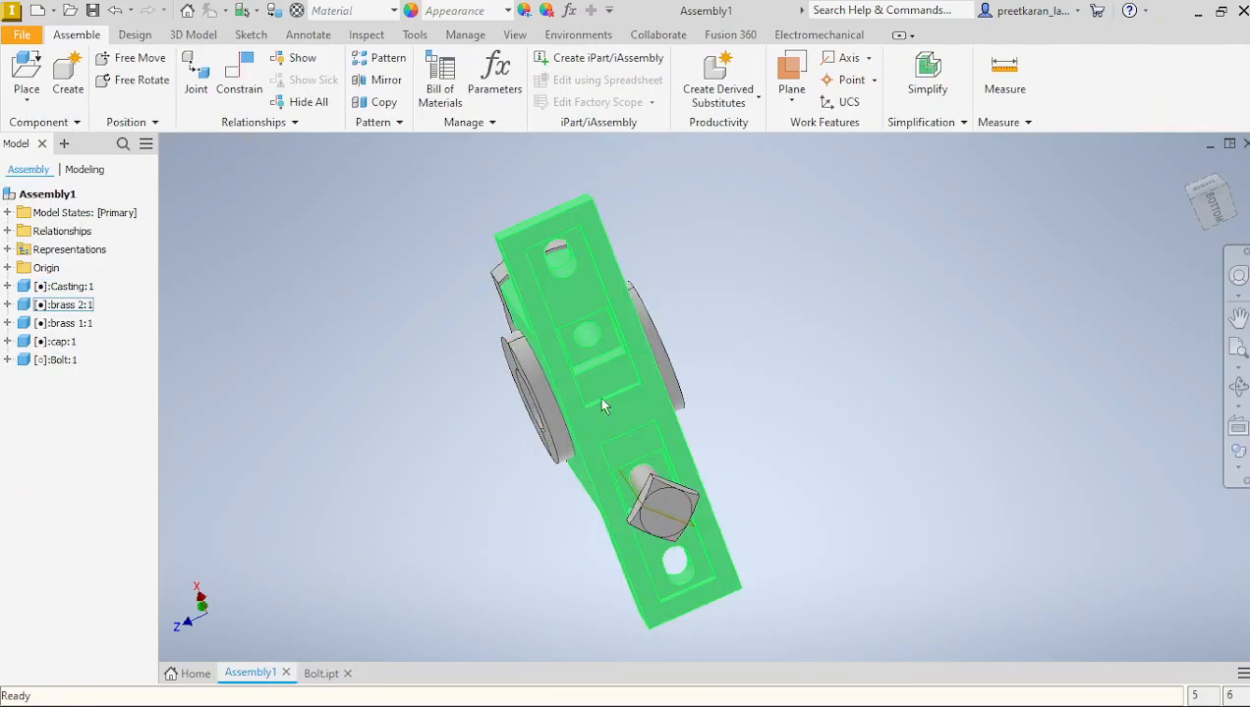
click(1238, 386)
drag(688, 427, 869, 450)
right_click(796, 393)
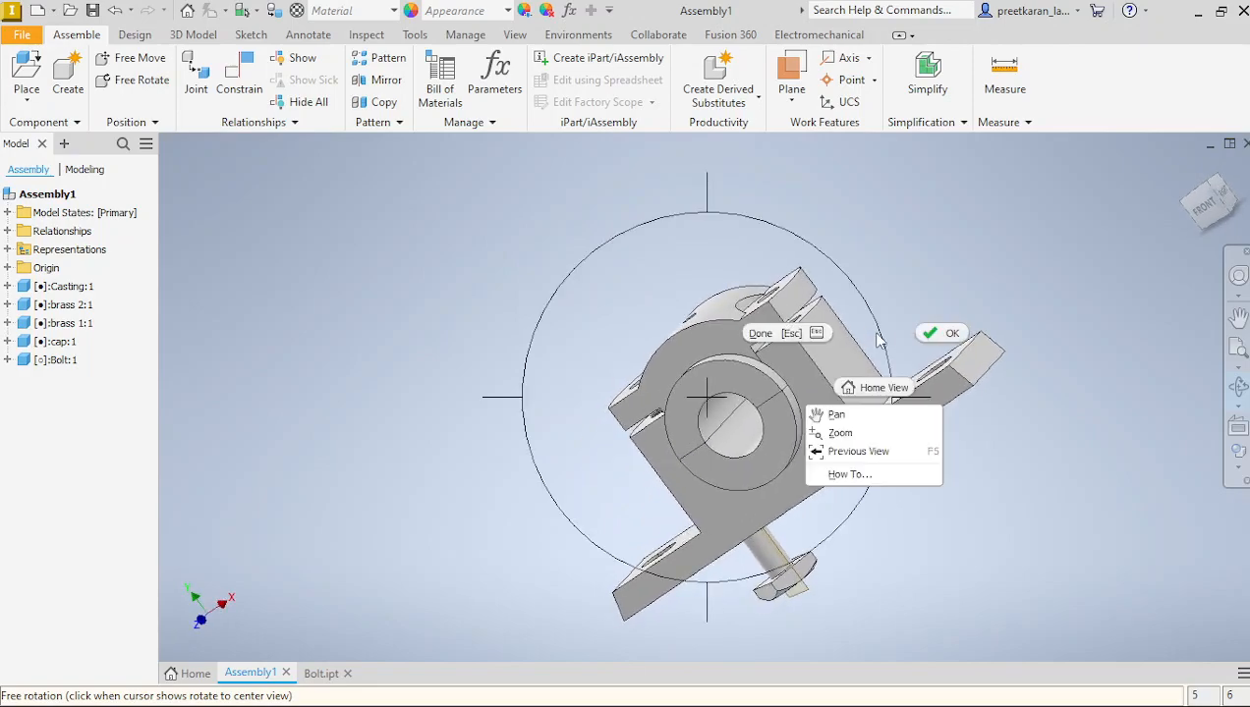
click(931, 336)
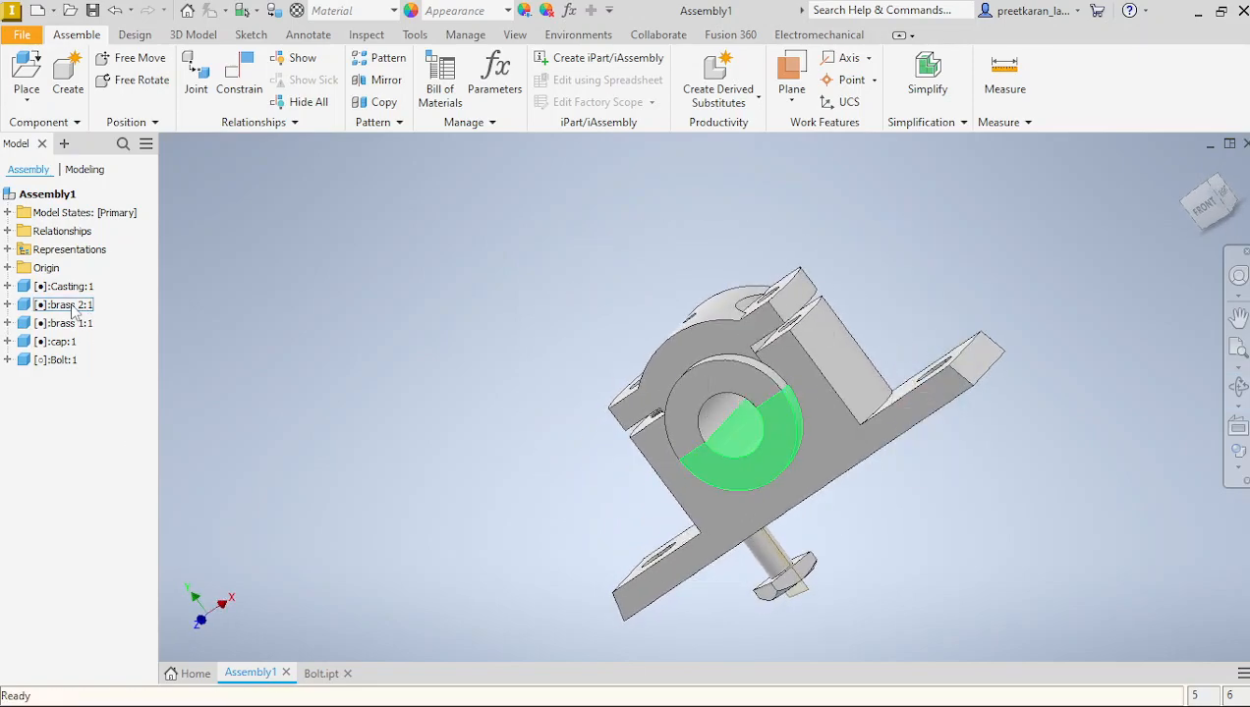
click(7, 269)
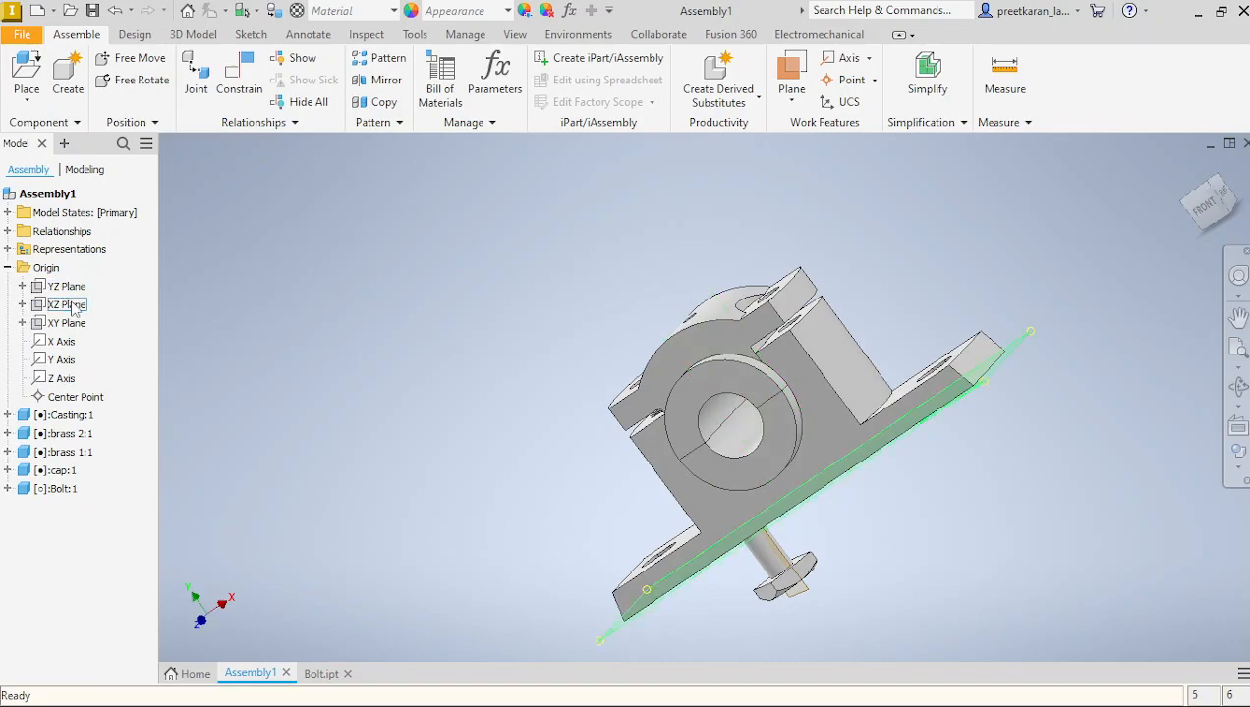
click(73, 325)
right_click(74, 325)
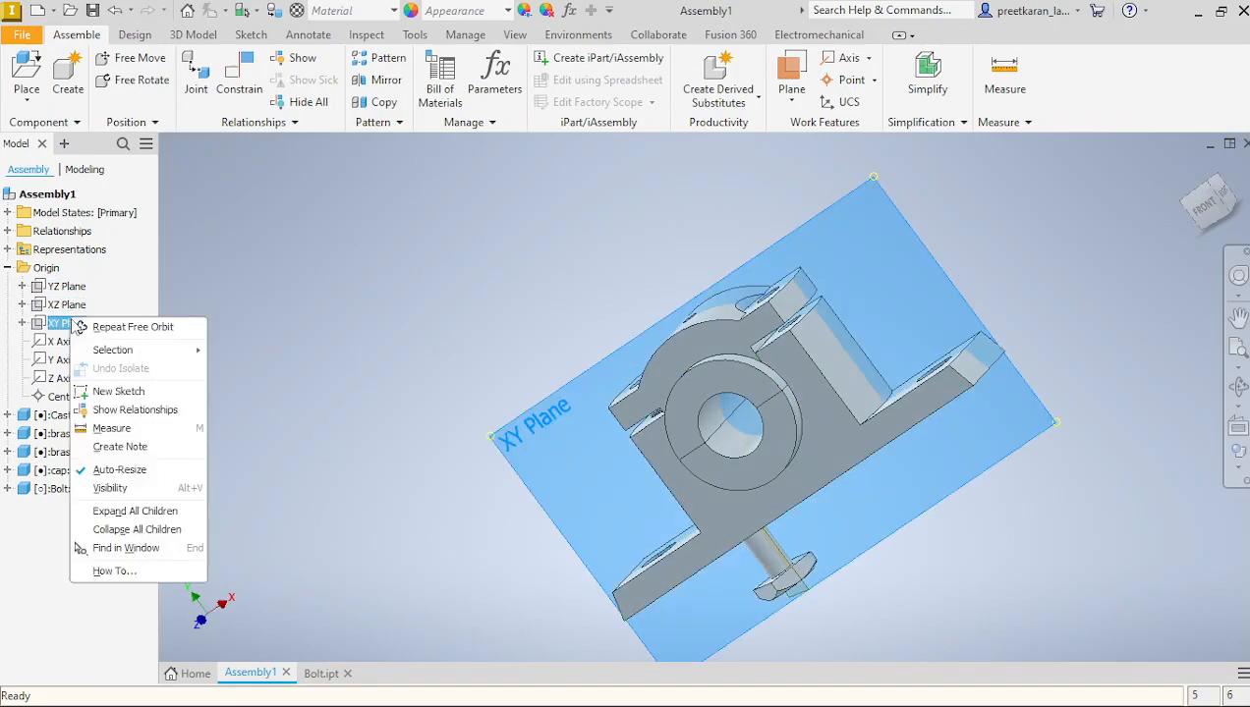
click(144, 489)
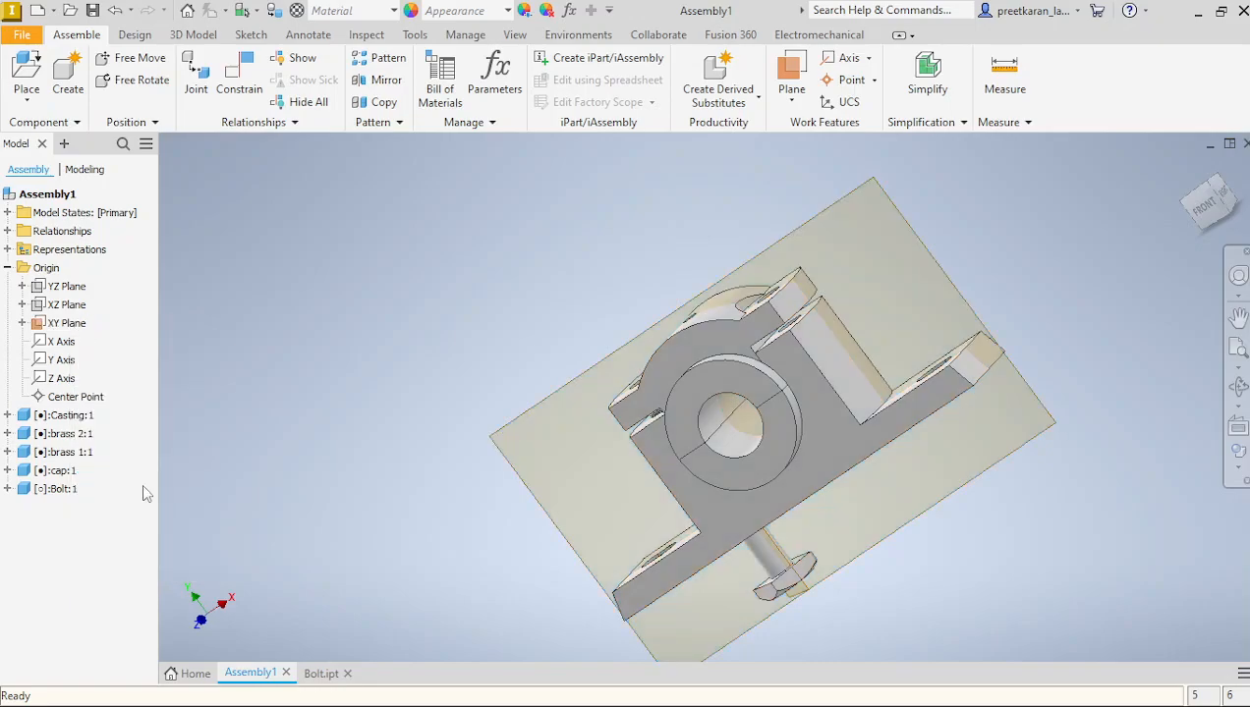
Mate the bolt's YZ plane to the assembly's XY plane at 0 mm offset.
scroll(291, 505, down, 5)
scroll(549, 589, up, 8)
scroll(549, 588, down, 6)
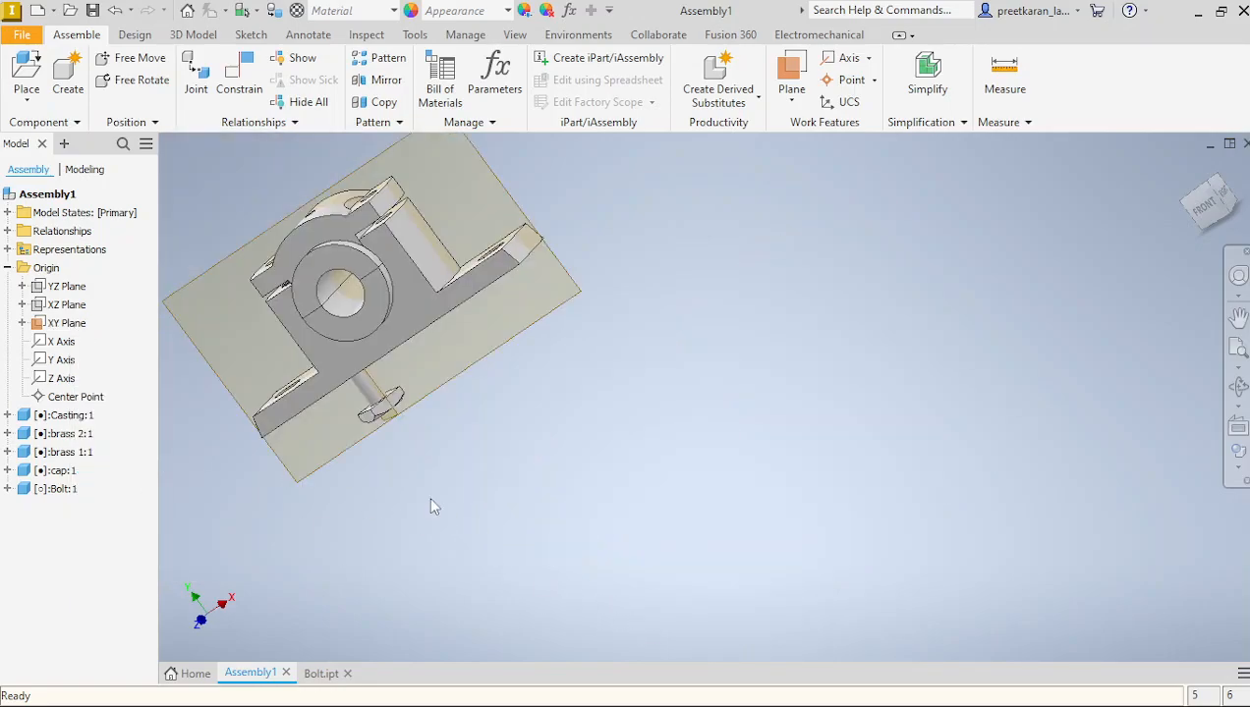
scroll(450, 507, up, 4)
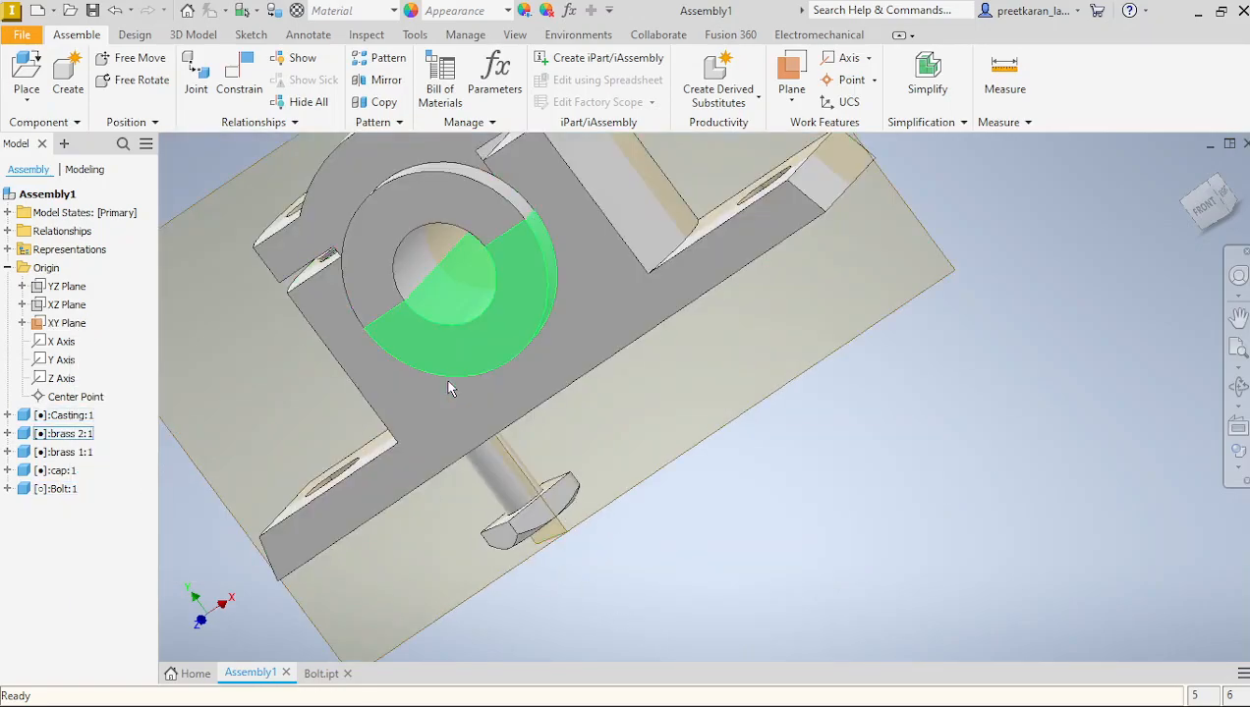
click(244, 64)
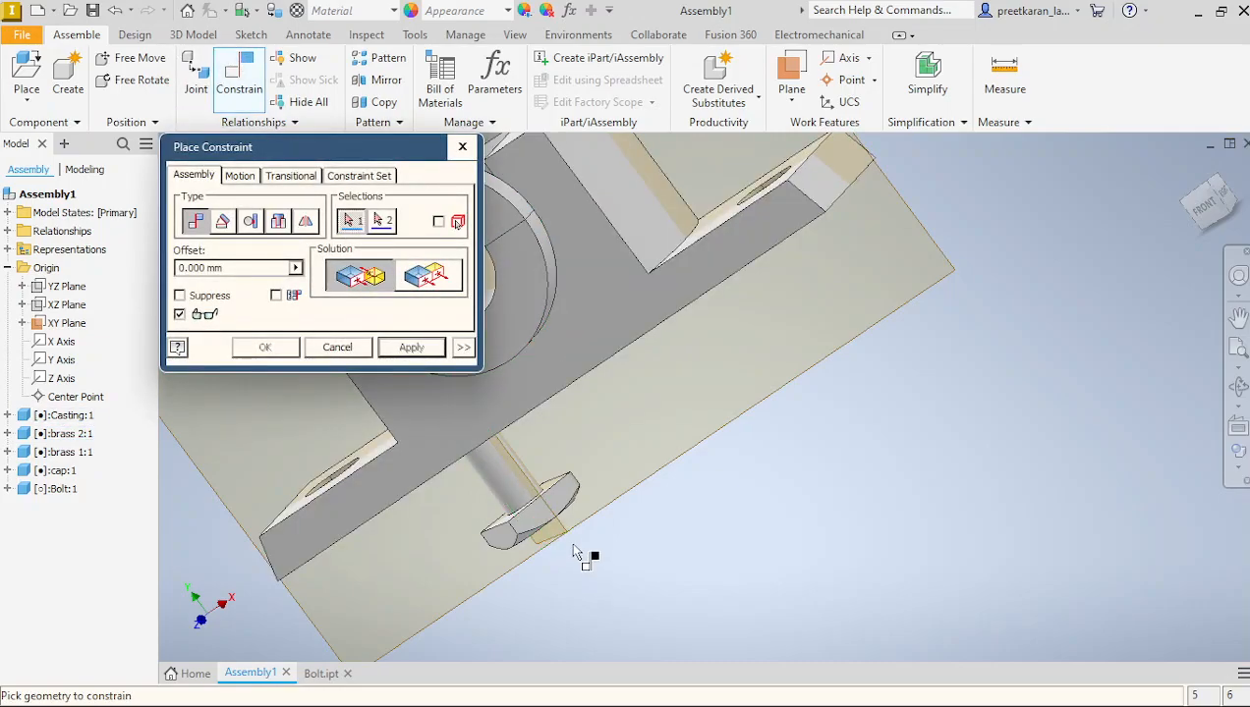
click(572, 535)
click(656, 480)
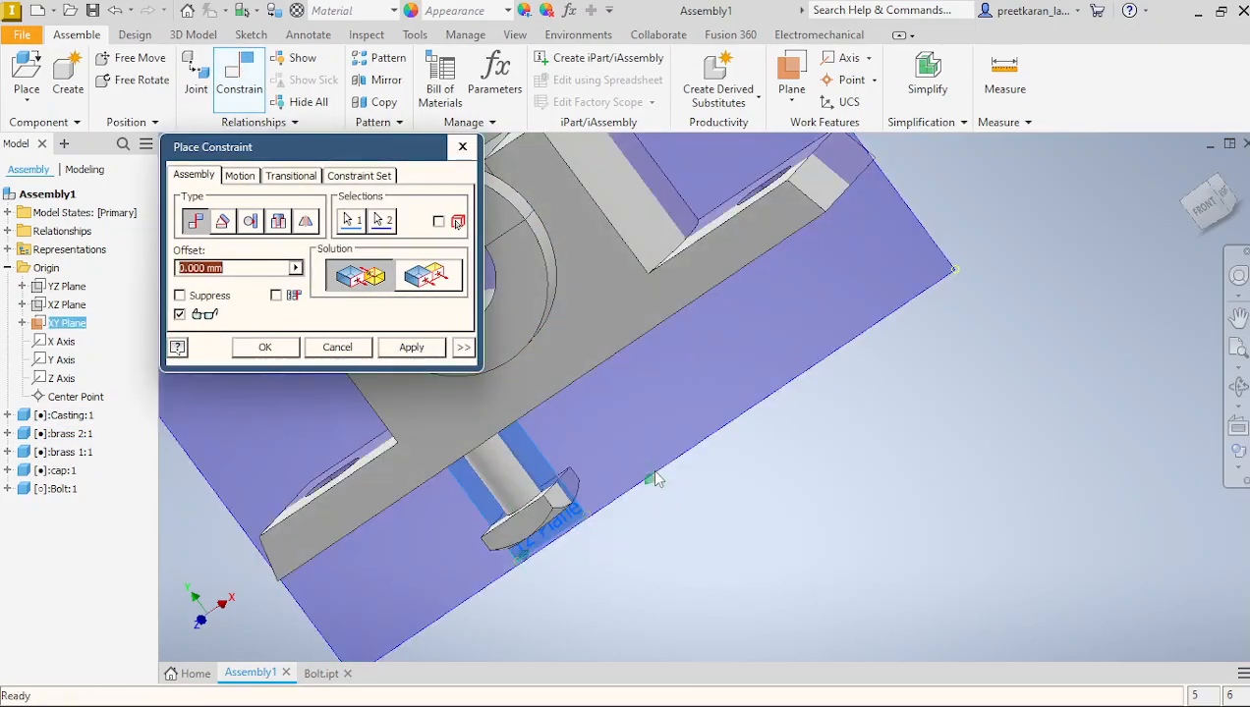
click(416, 349)
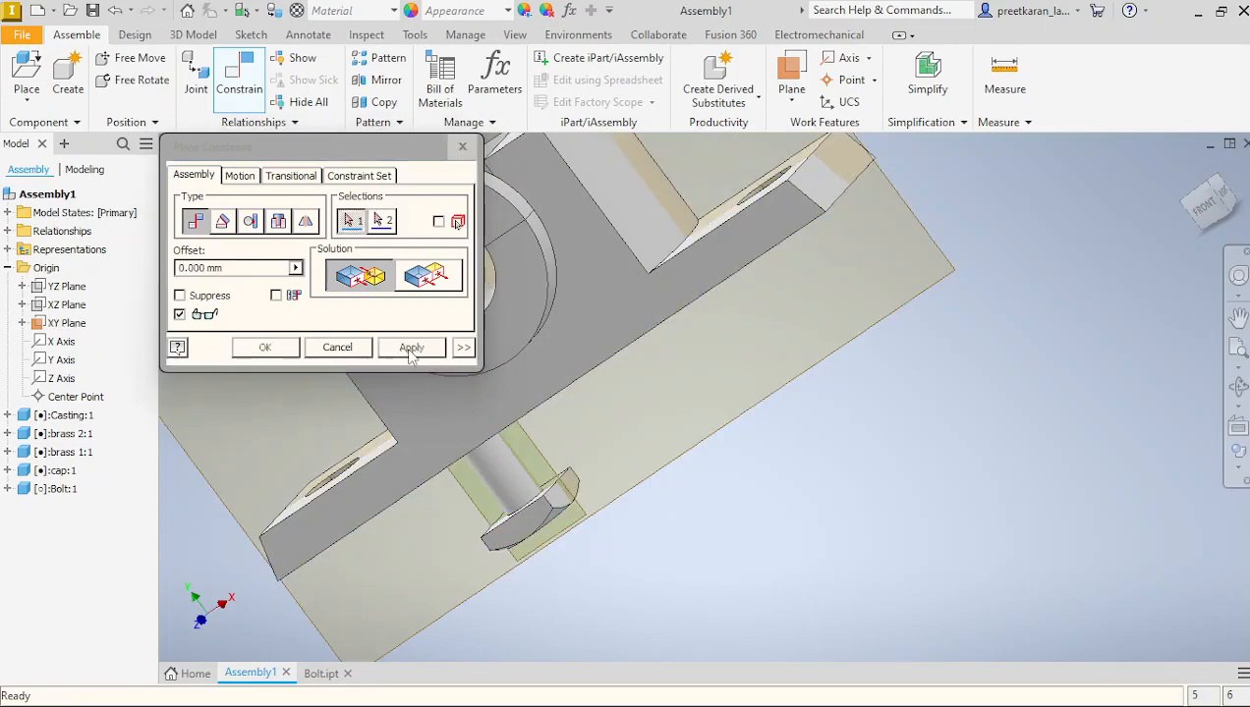
click(463, 147)
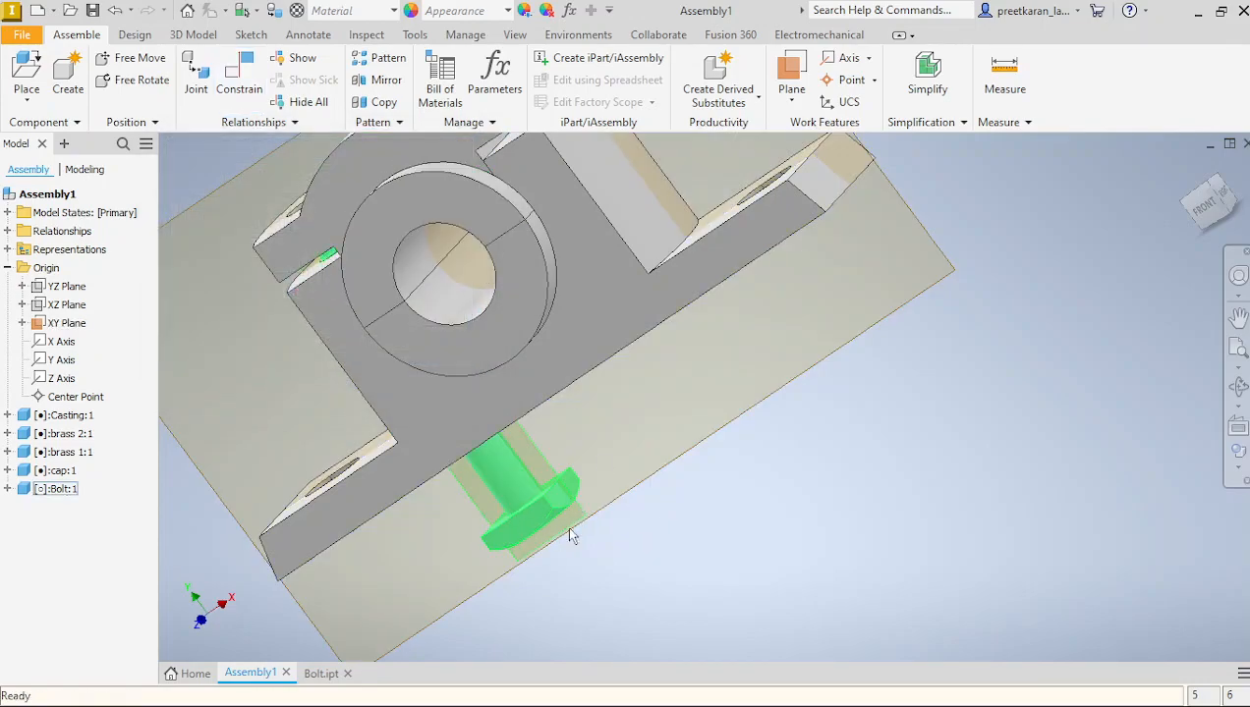
Mate the bolt head's shank-side face to the recess face in the casting's underside at 0 mm offset.
scroll(732, 532, up, 3)
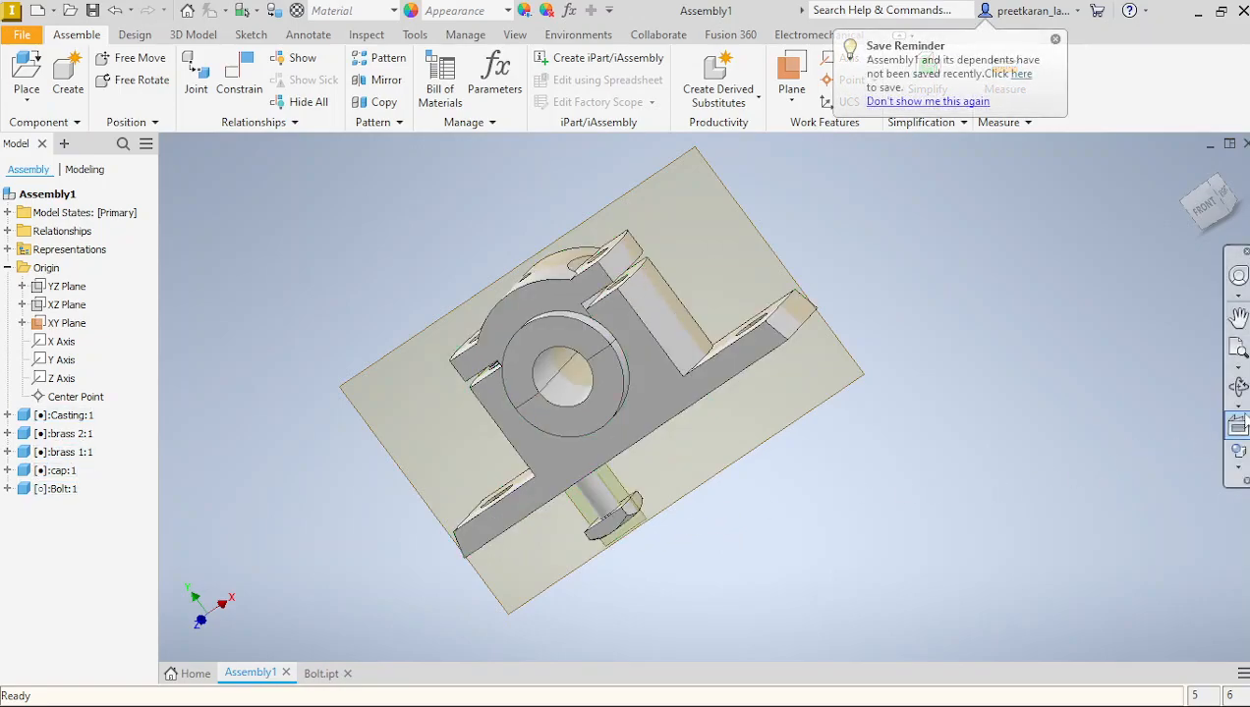
click(239, 74)
scroll(605, 510, down, 5)
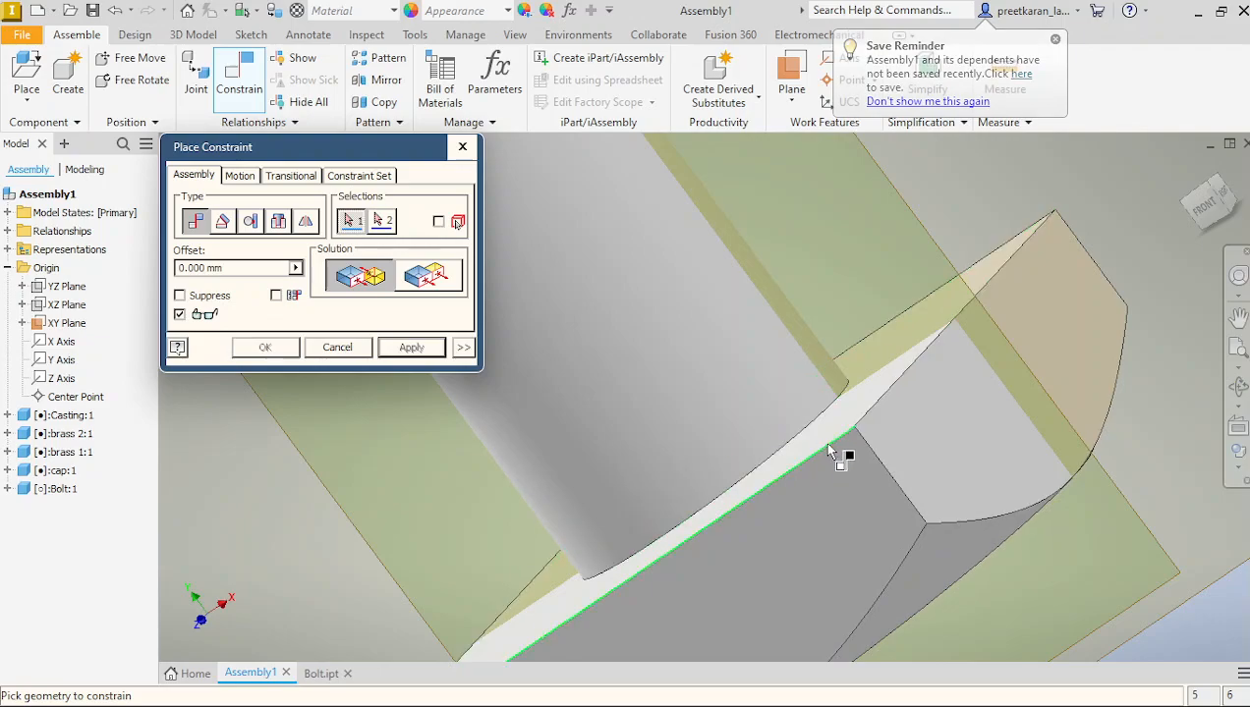
click(858, 435)
scroll(766, 479, up, 2)
scroll(766, 478, up, 5)
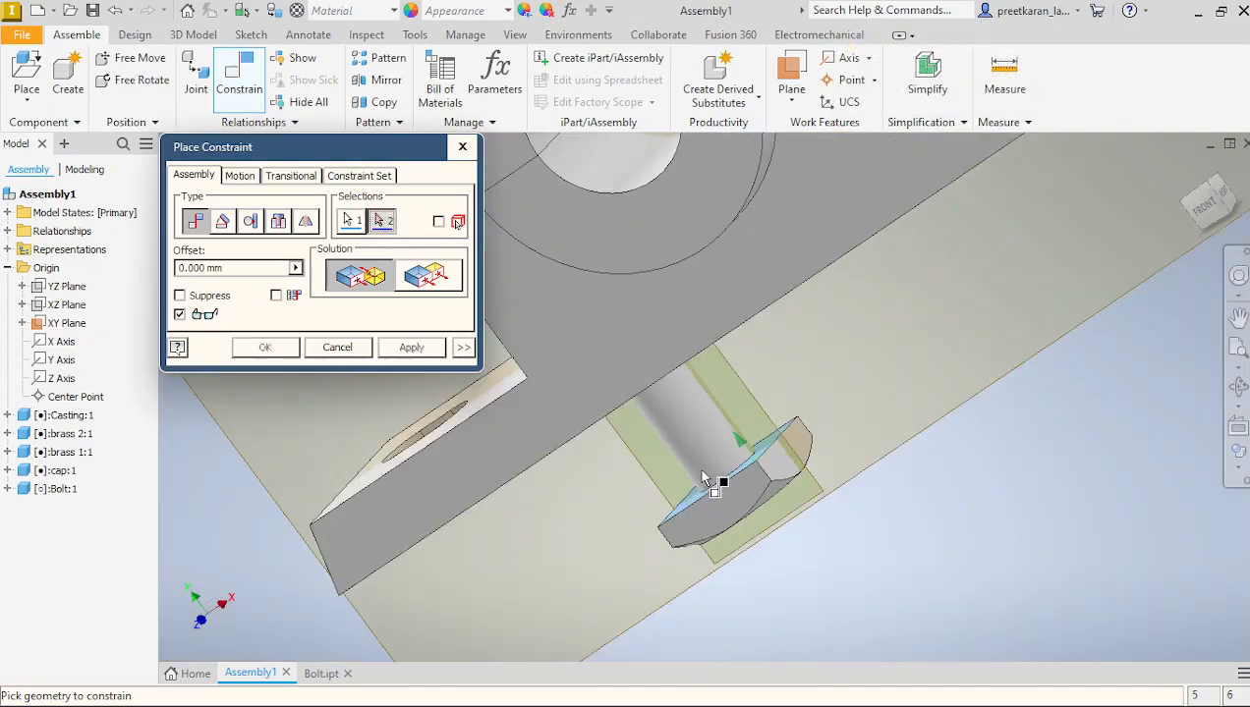
click(1238, 386)
drag(688, 393, 617, 397)
scroll(614, 387, down, 4)
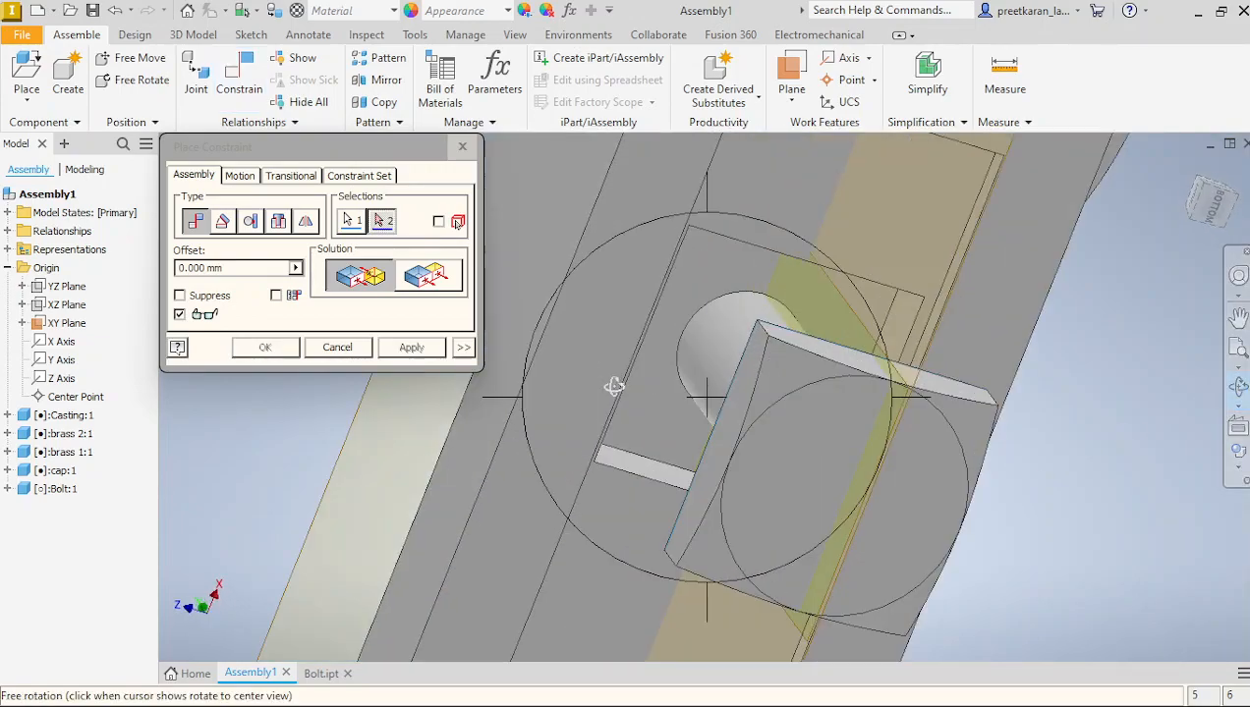
right_click(640, 447)
click(700, 447)
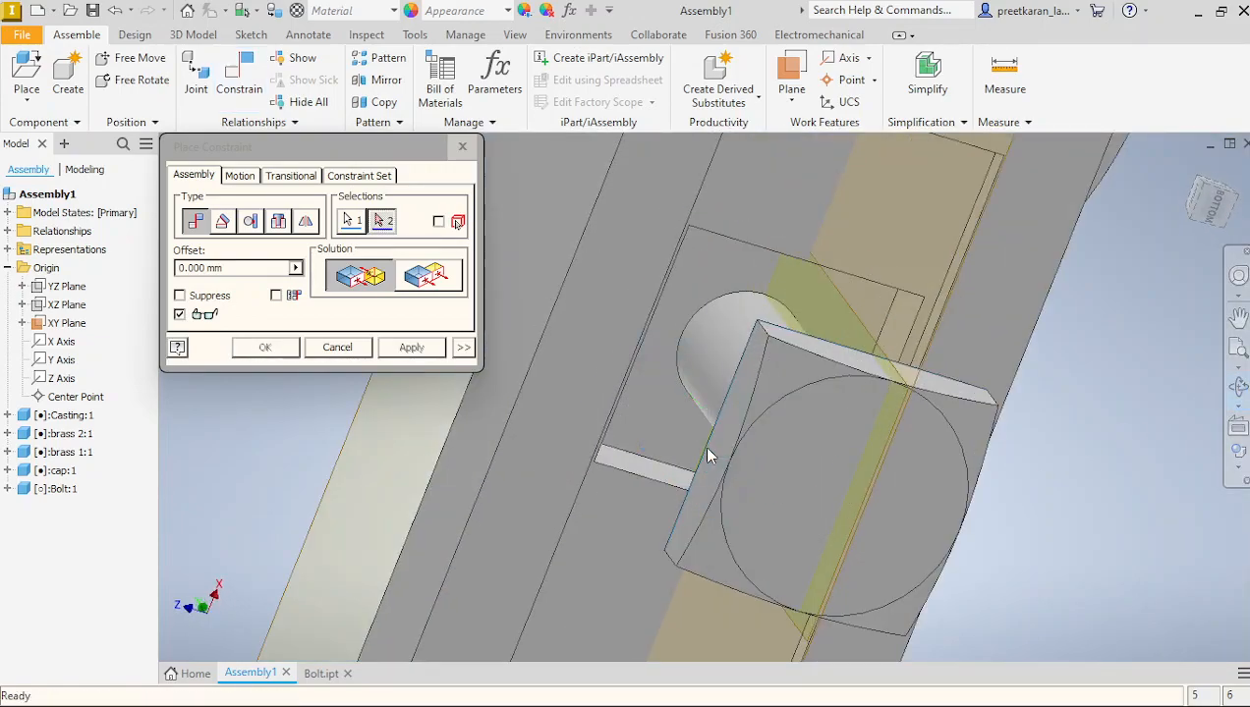
click(655, 403)
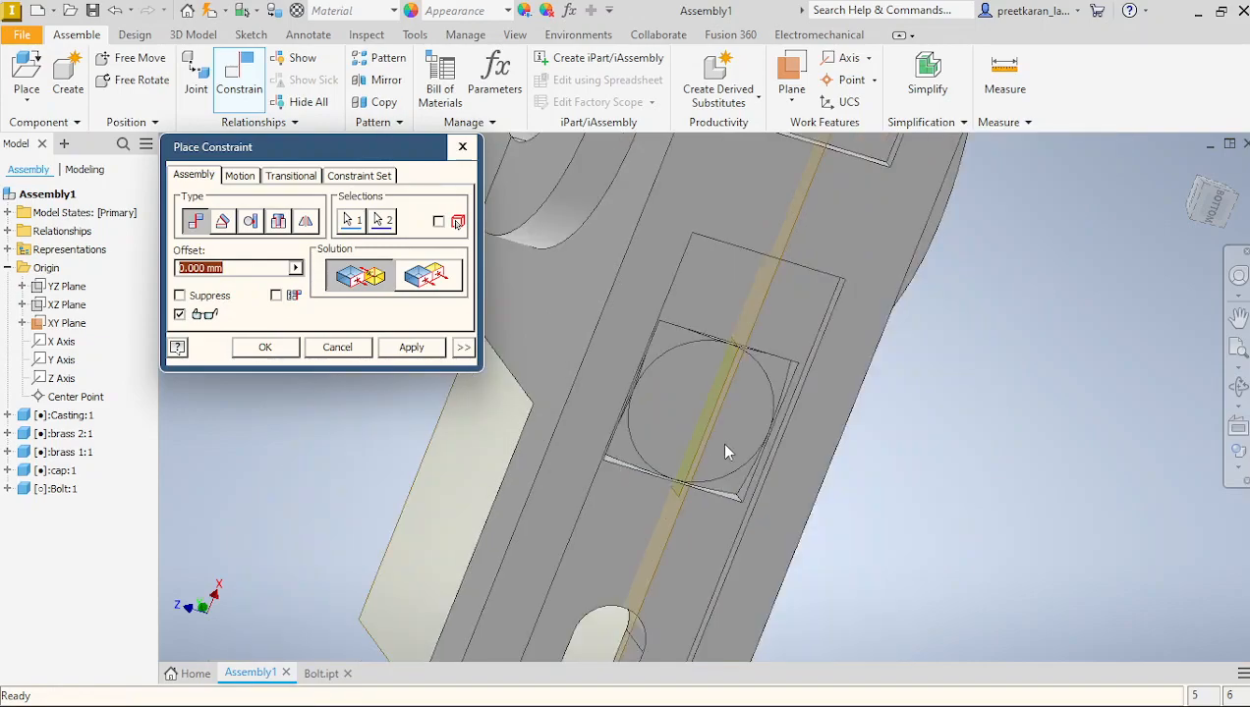
click(400, 350)
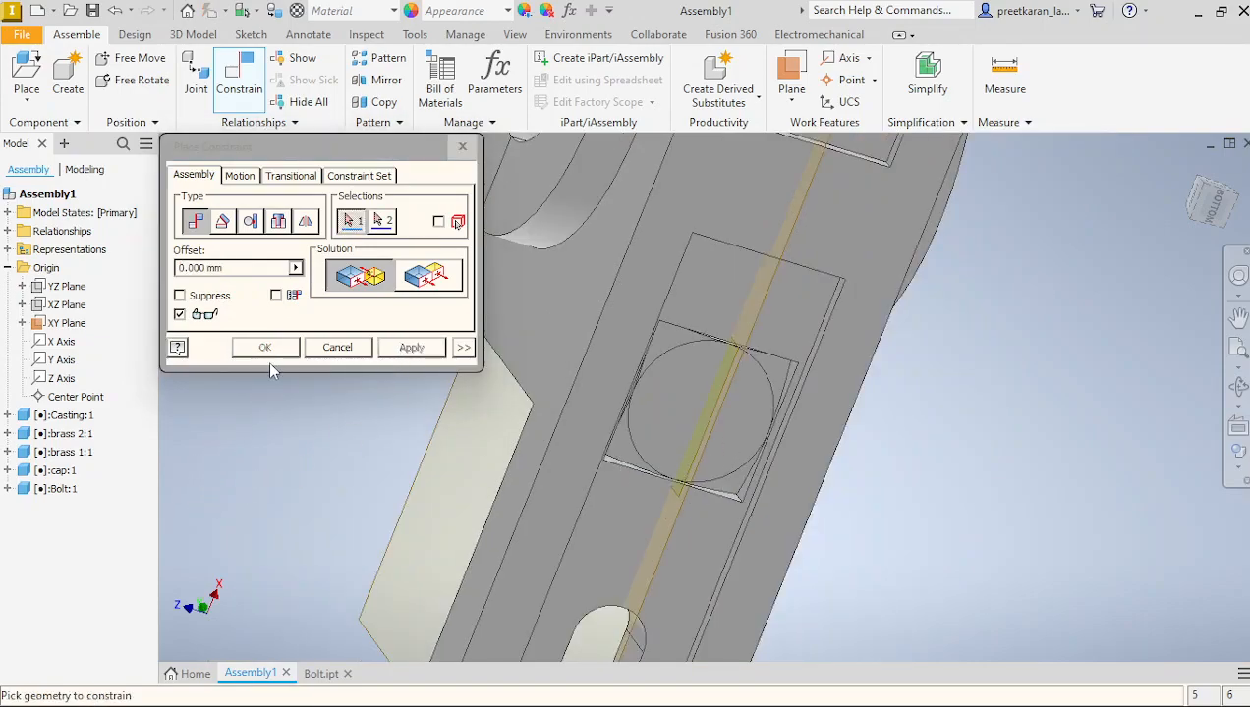
click(334, 348)
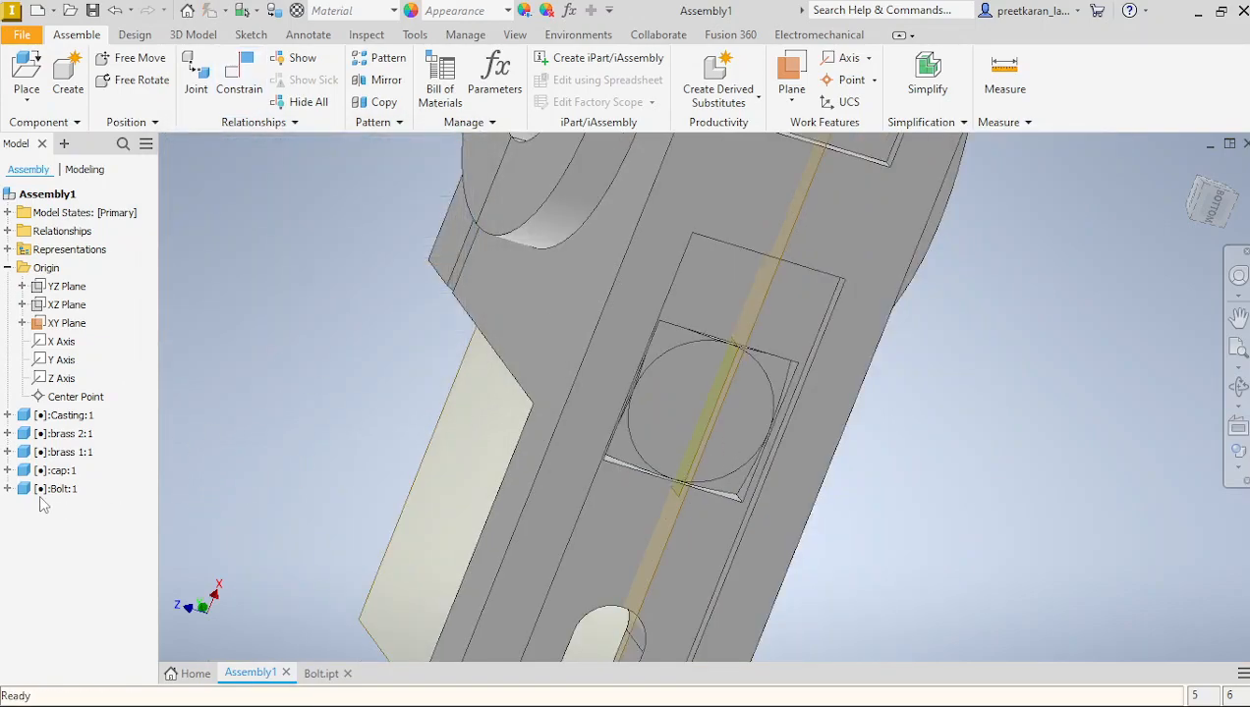
Place one Lock Nut component in the assembly near the bolt's threaded end.
scroll(412, 491, up, 5)
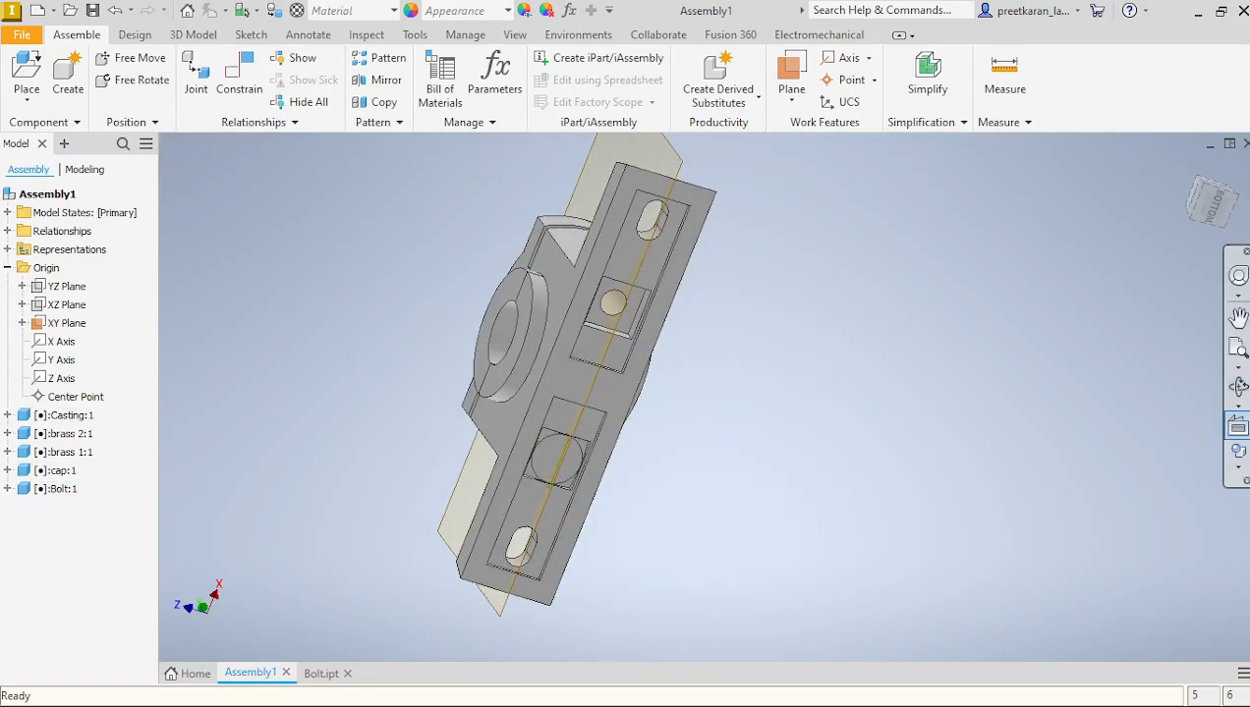
click(1239, 386)
drag(703, 437, 888, 587)
drag(468, 466, 555, 504)
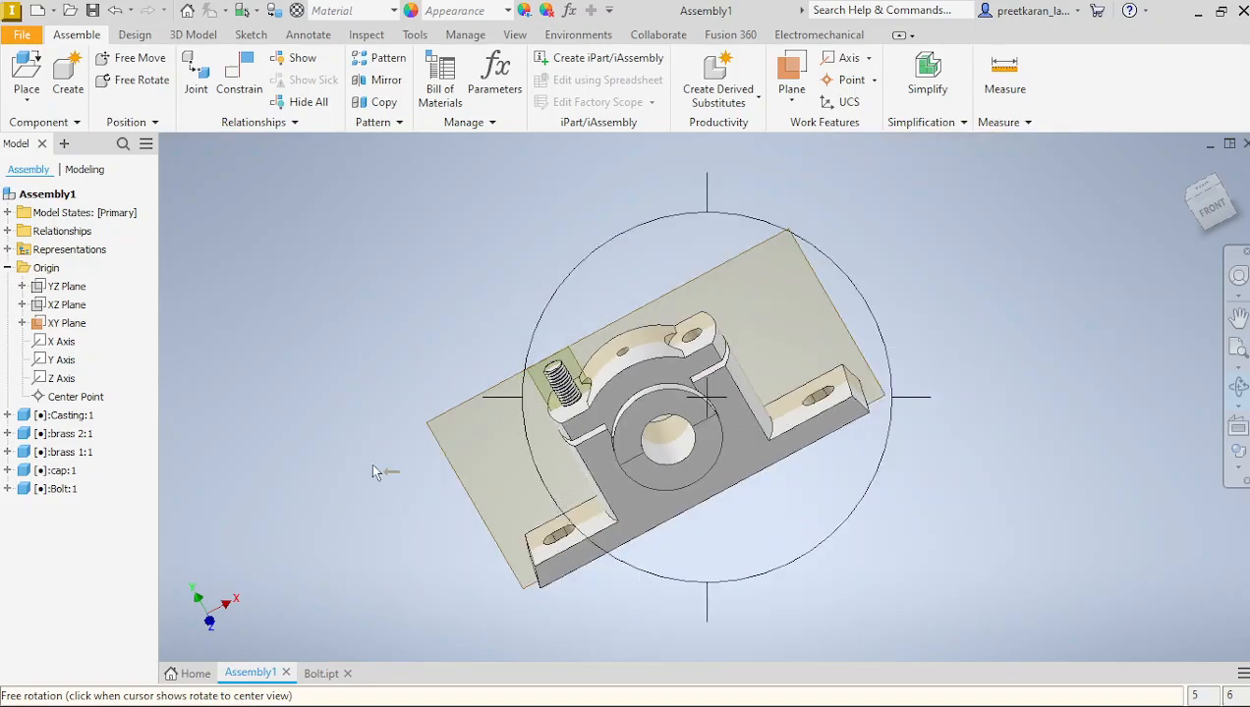
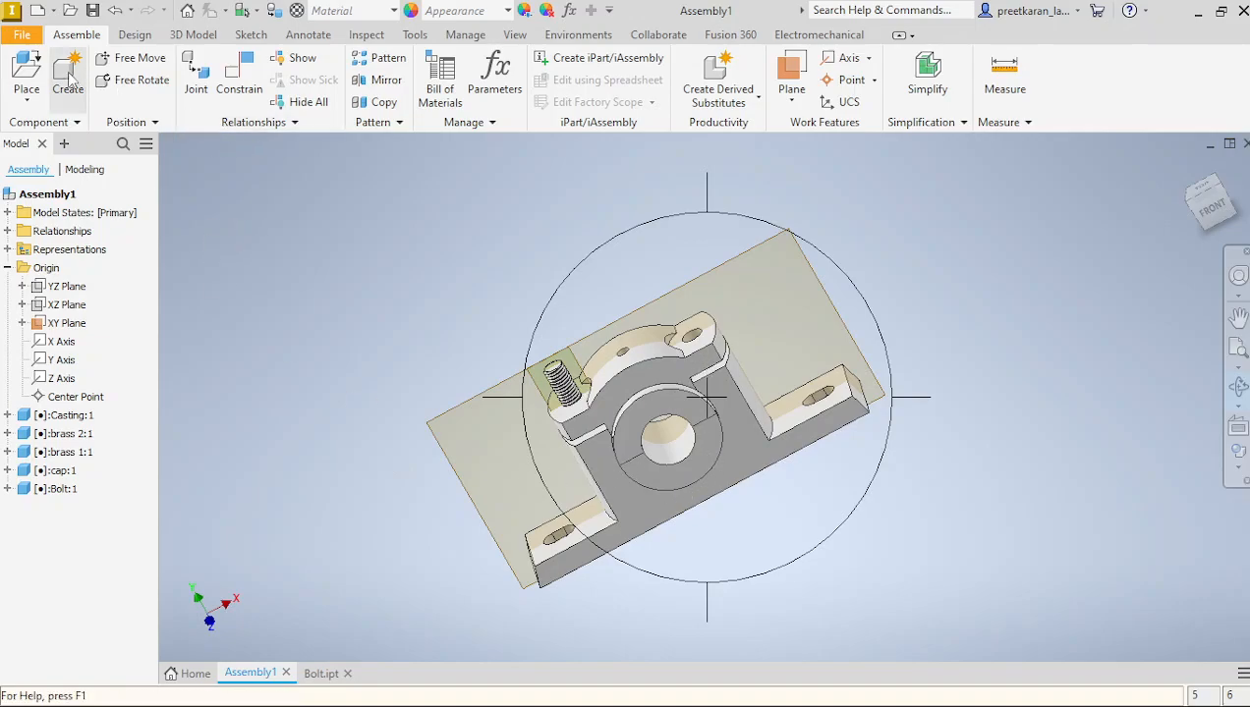
click(38, 85)
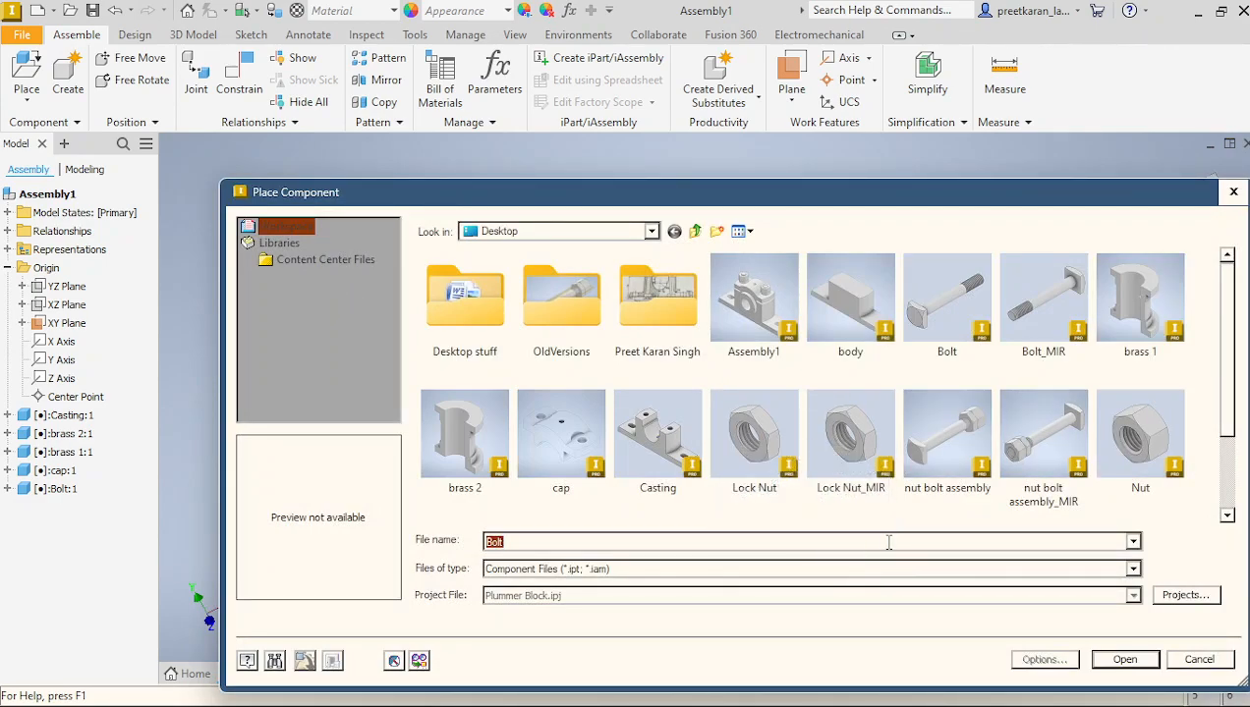
click(767, 434)
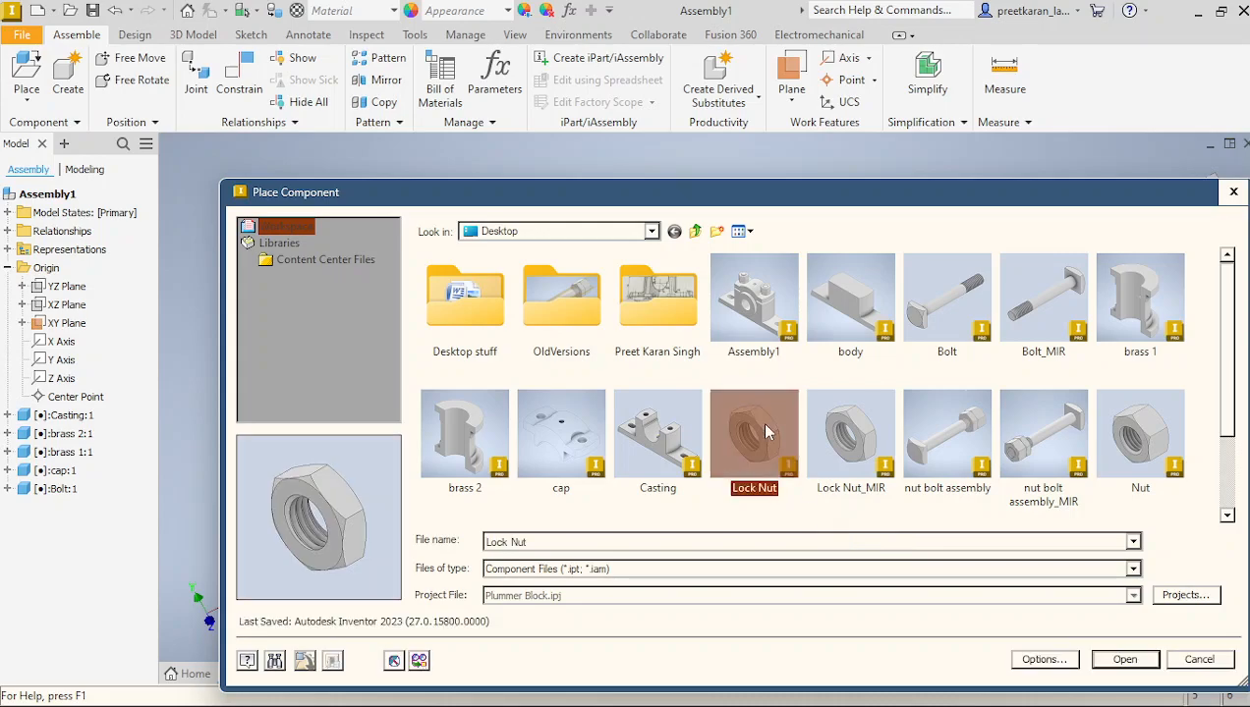
click(1125, 659)
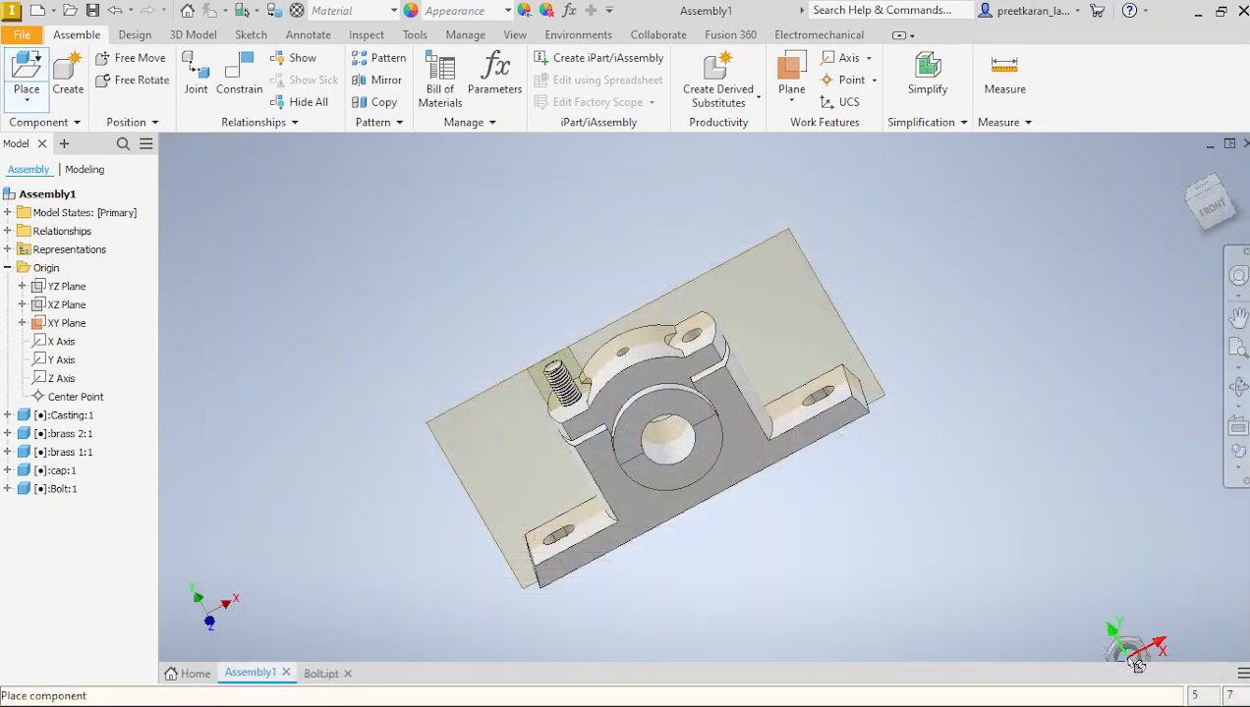
click(502, 335)
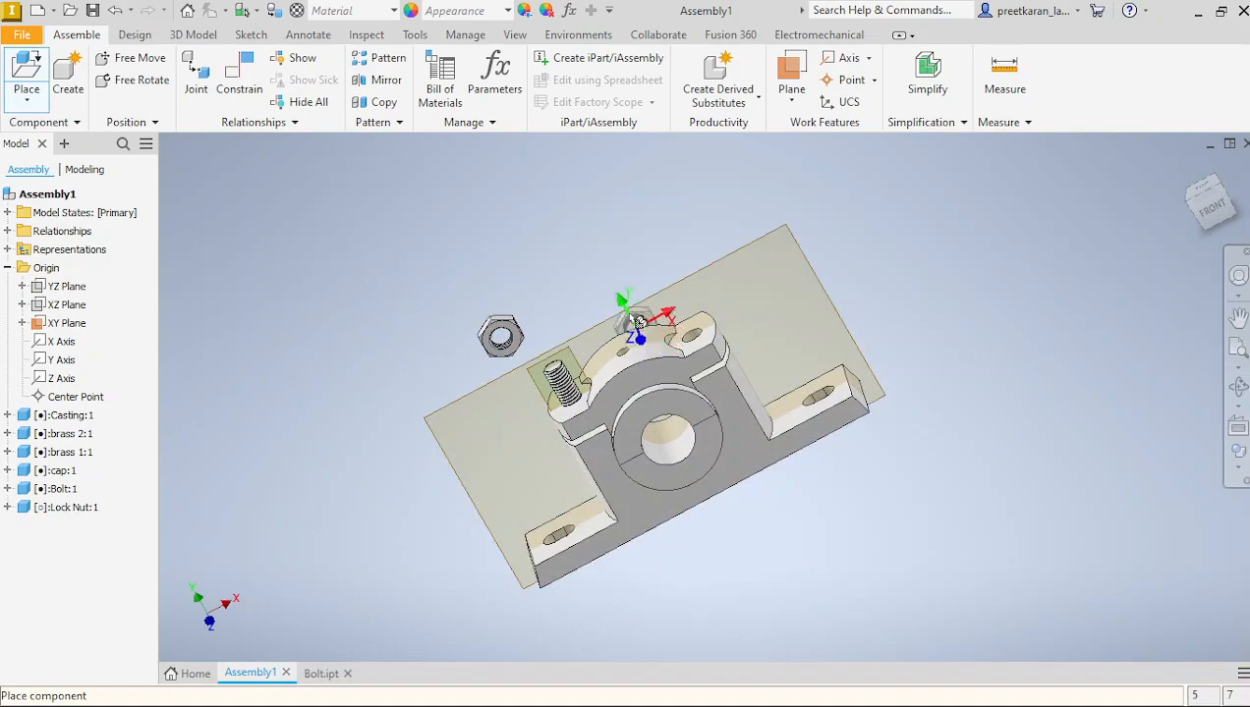
right_click(597, 265)
click(671, 266)
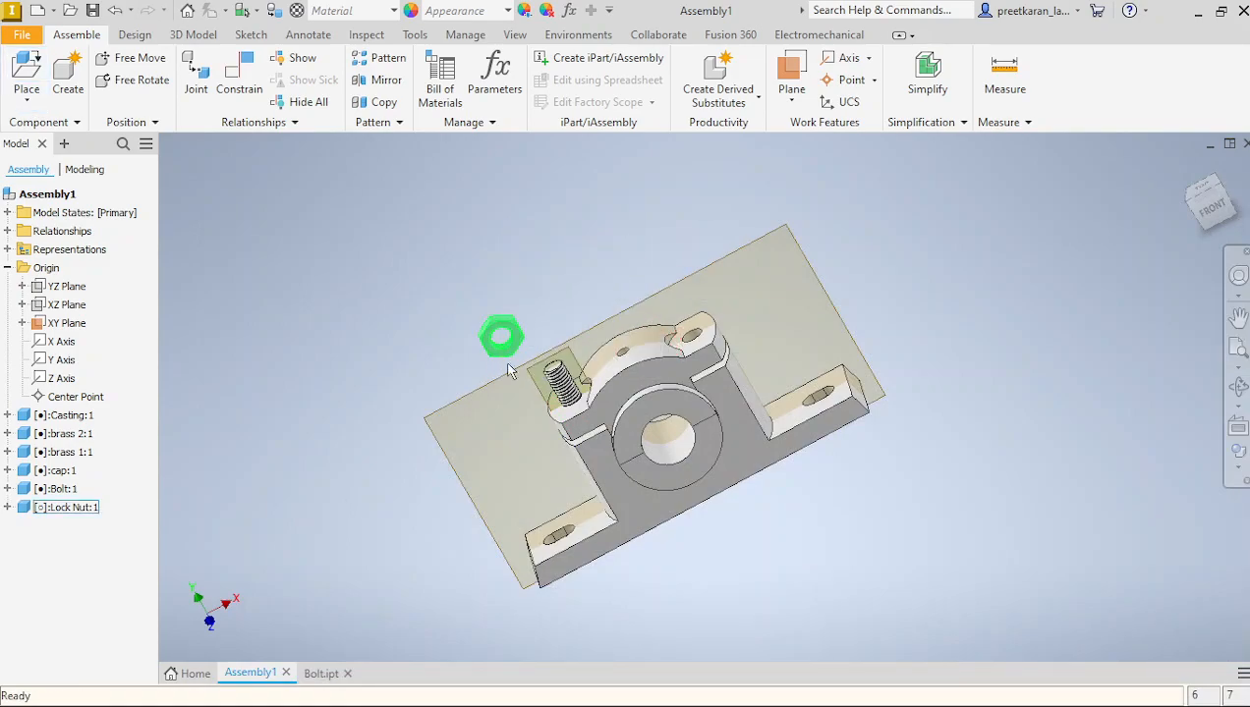
Open the Lock Nut part, make its YZ and XZ origin planes visible, and return to the assembly.
scroll(516, 365, up, 3)
scroll(516, 365, down, 8)
scroll(510, 363, up, 3)
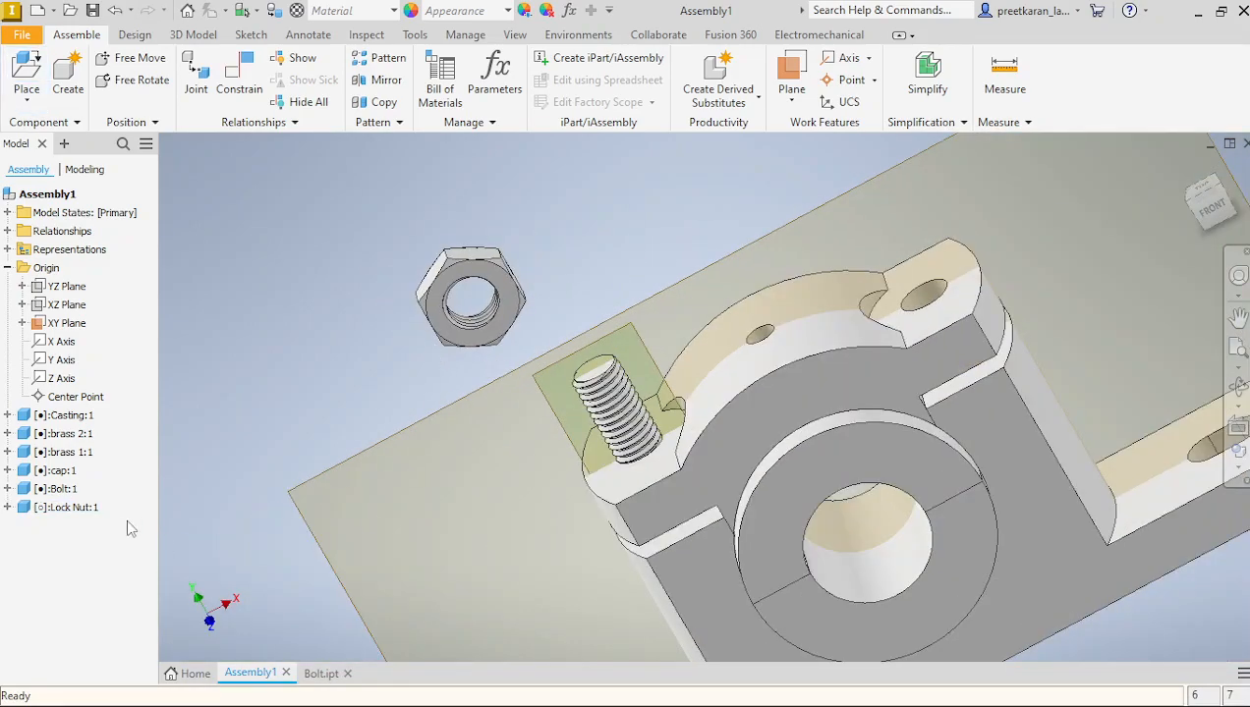
right_click(69, 507)
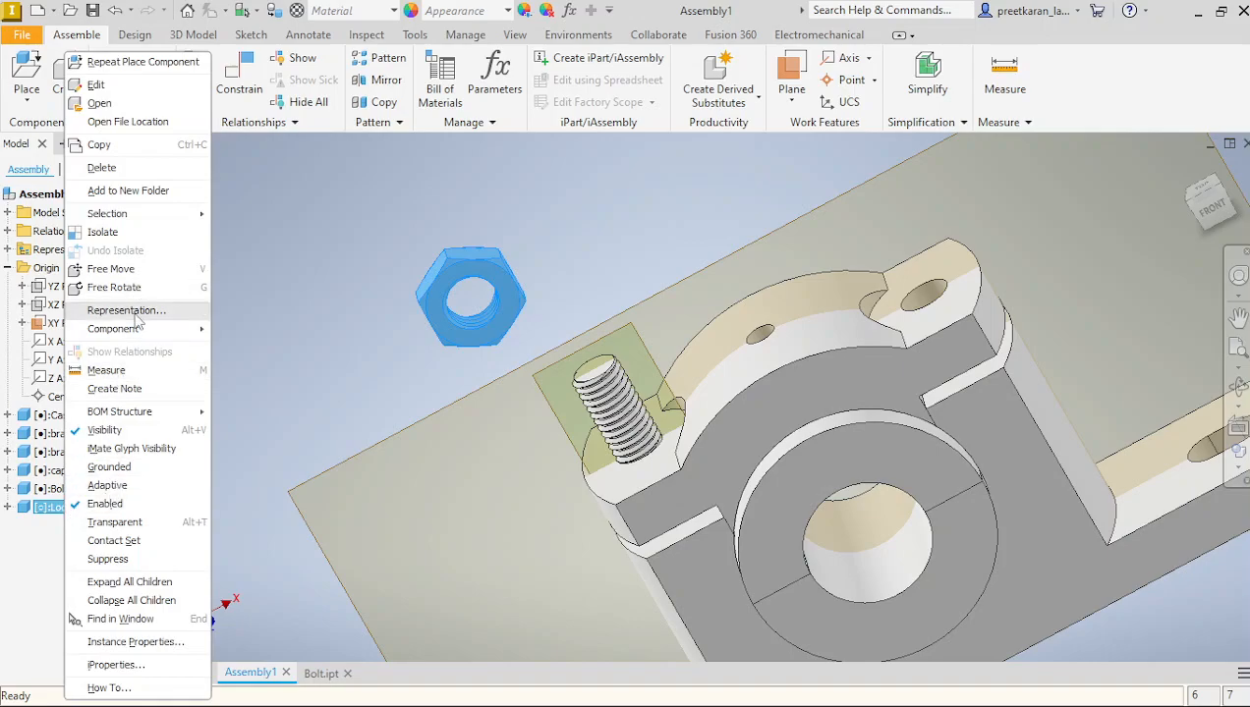
click(99, 103)
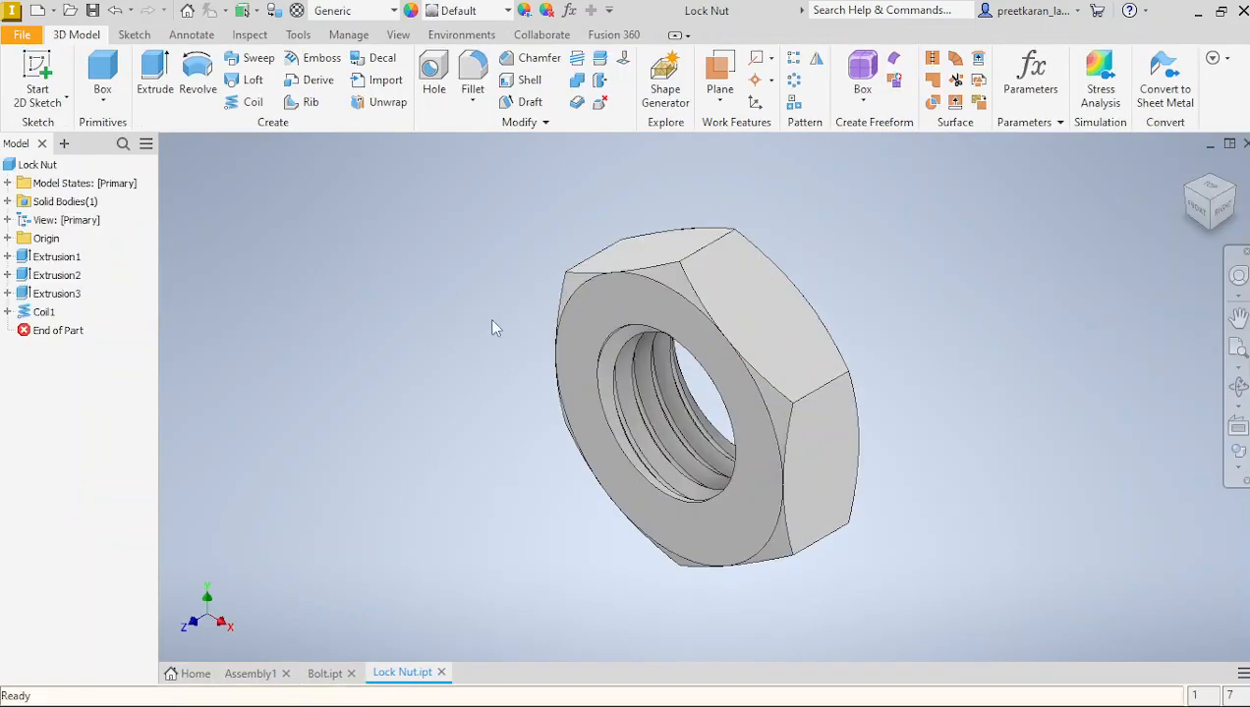
scroll(493, 327, up, 2)
click(7, 238)
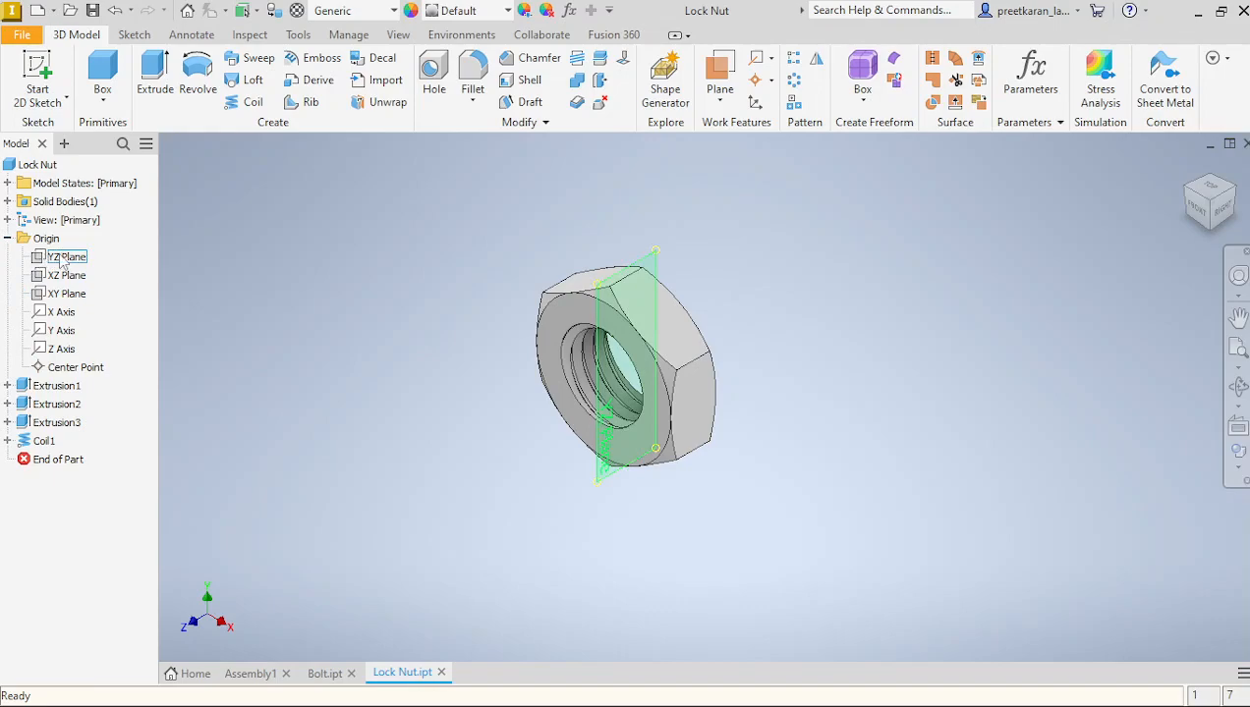
right_click(63, 262)
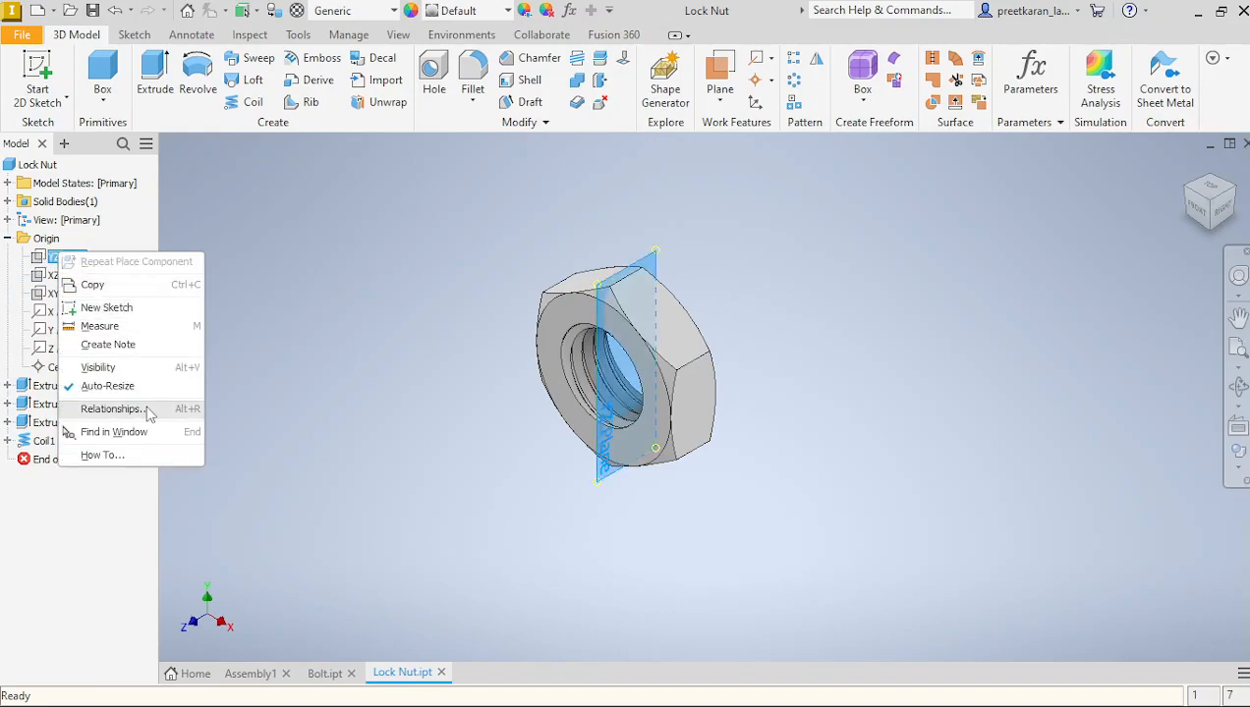
click(99, 367)
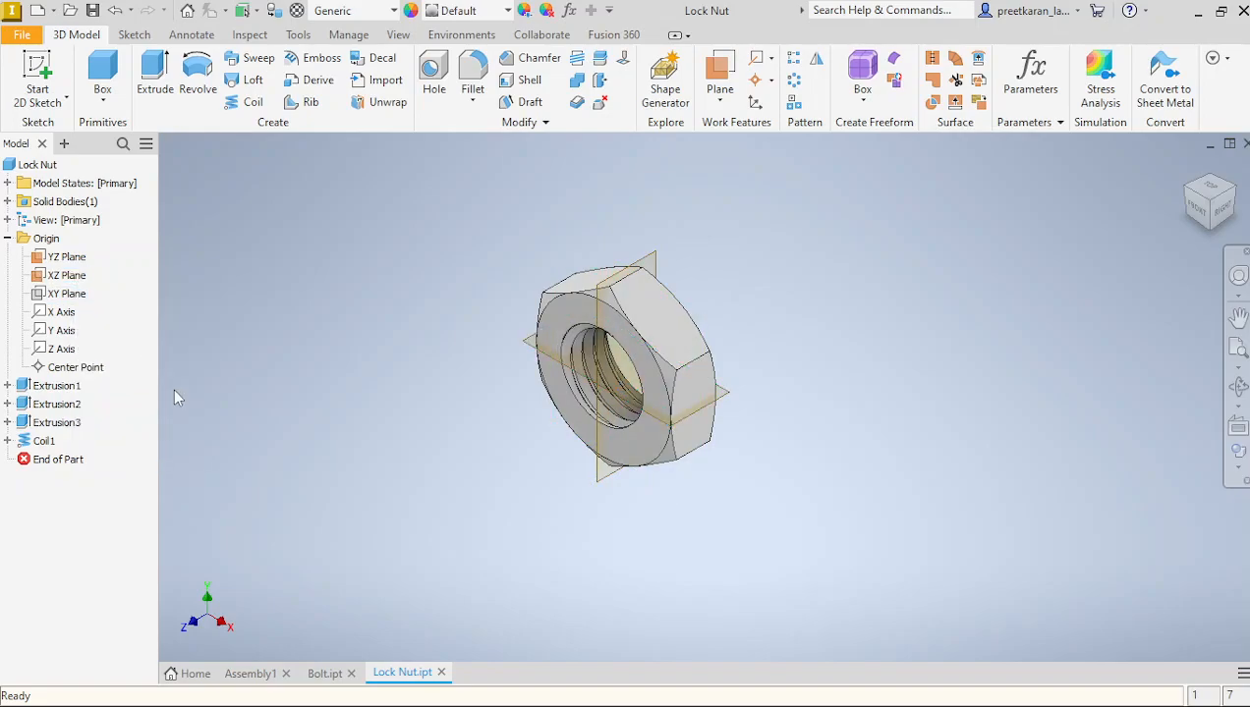
click(250, 673)
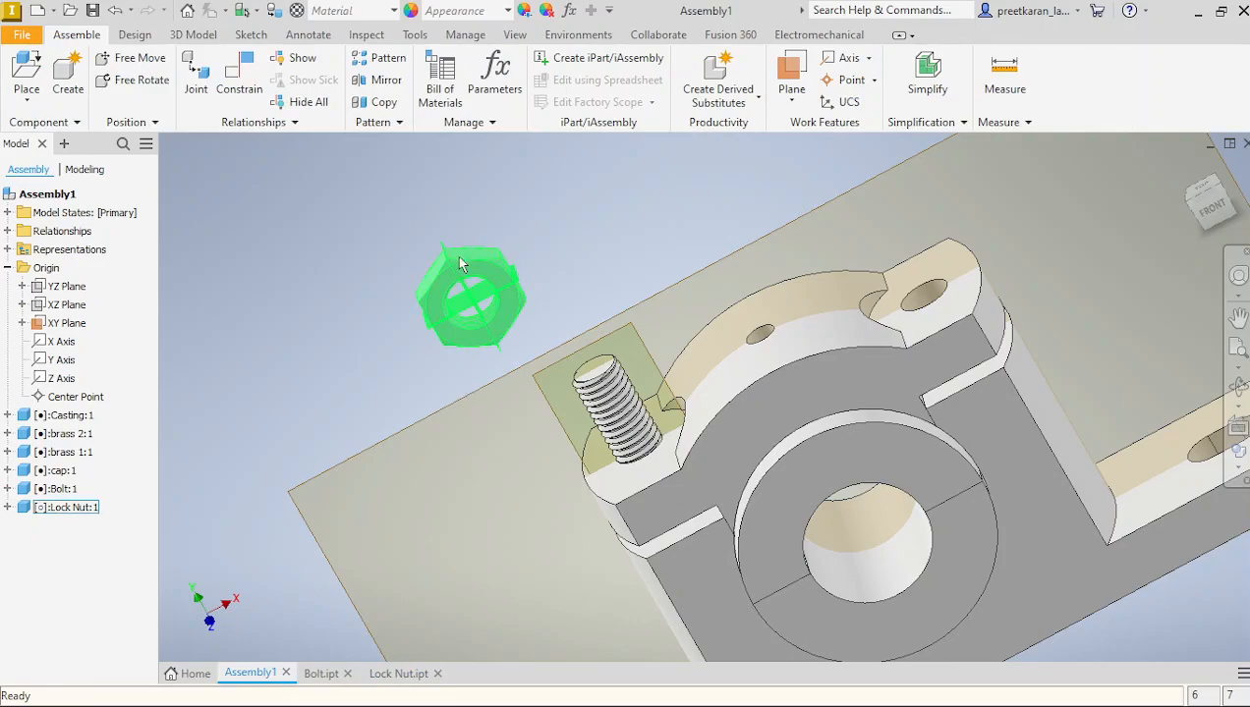
Mate the lock nut's YZ plane to the bolt's YZ plane at 0 mm offset.
click(238, 80)
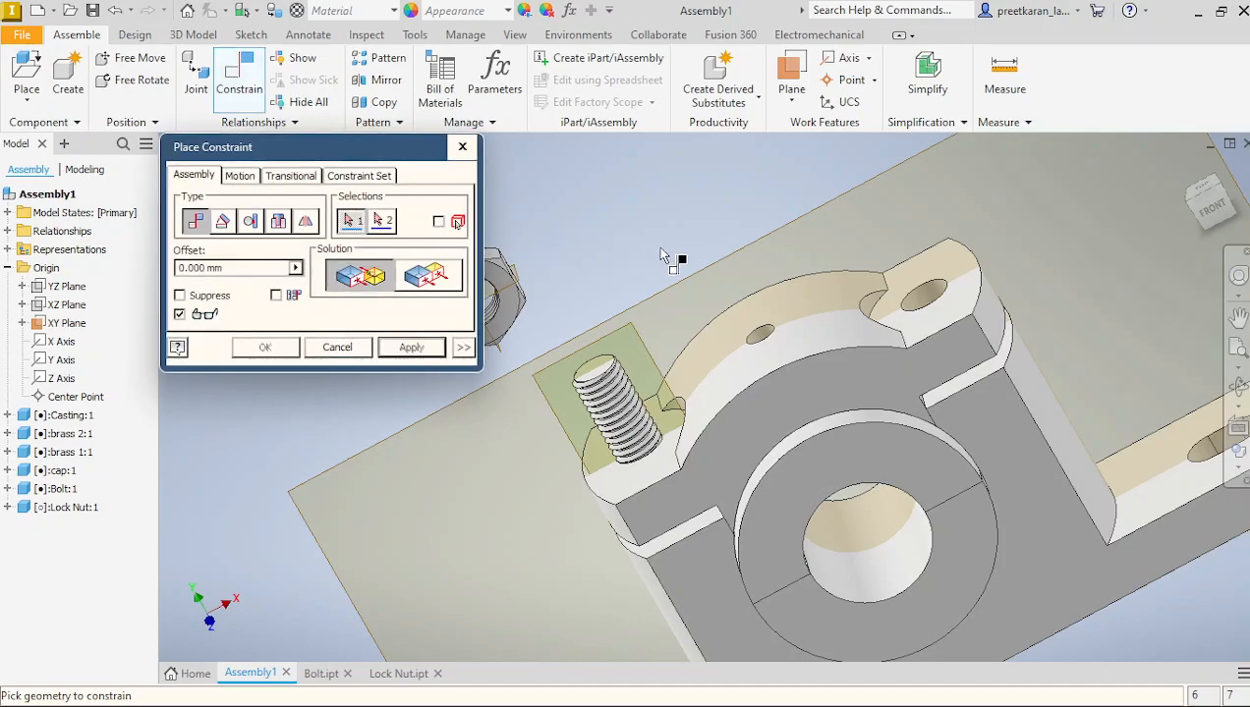
scroll(765, 269, up, 2)
scroll(632, 255, down, 5)
scroll(637, 250, up, 2)
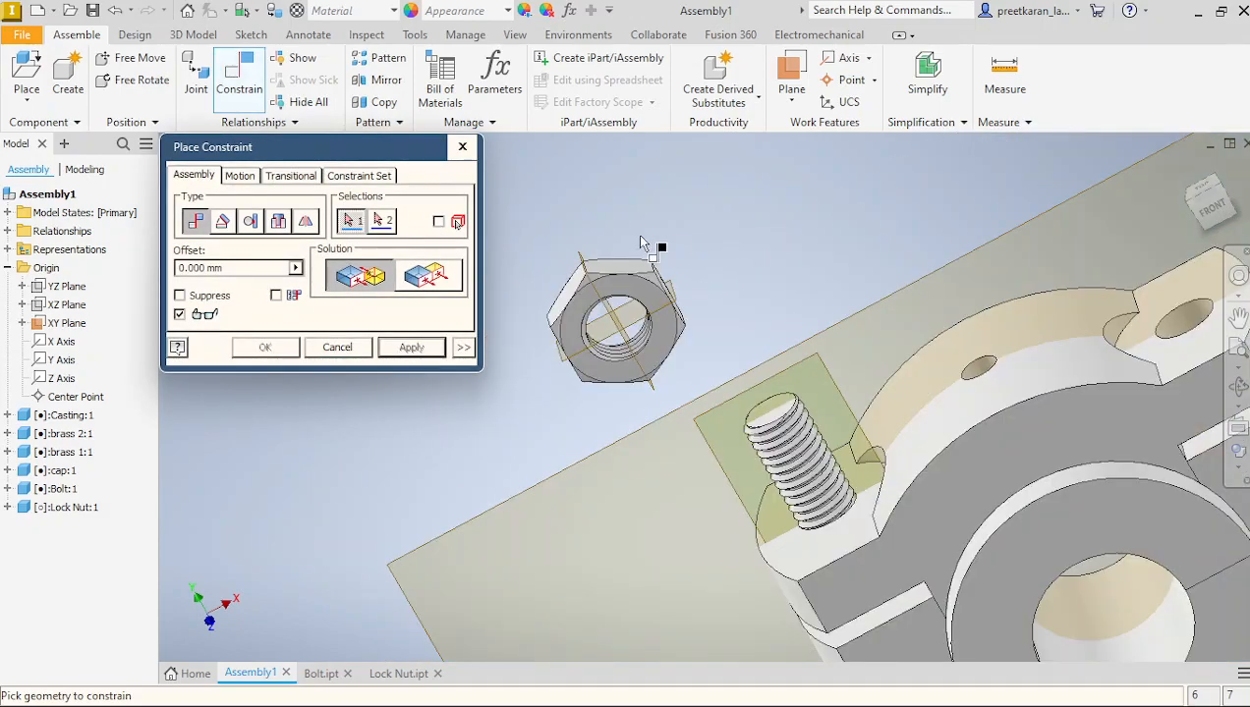
click(583, 257)
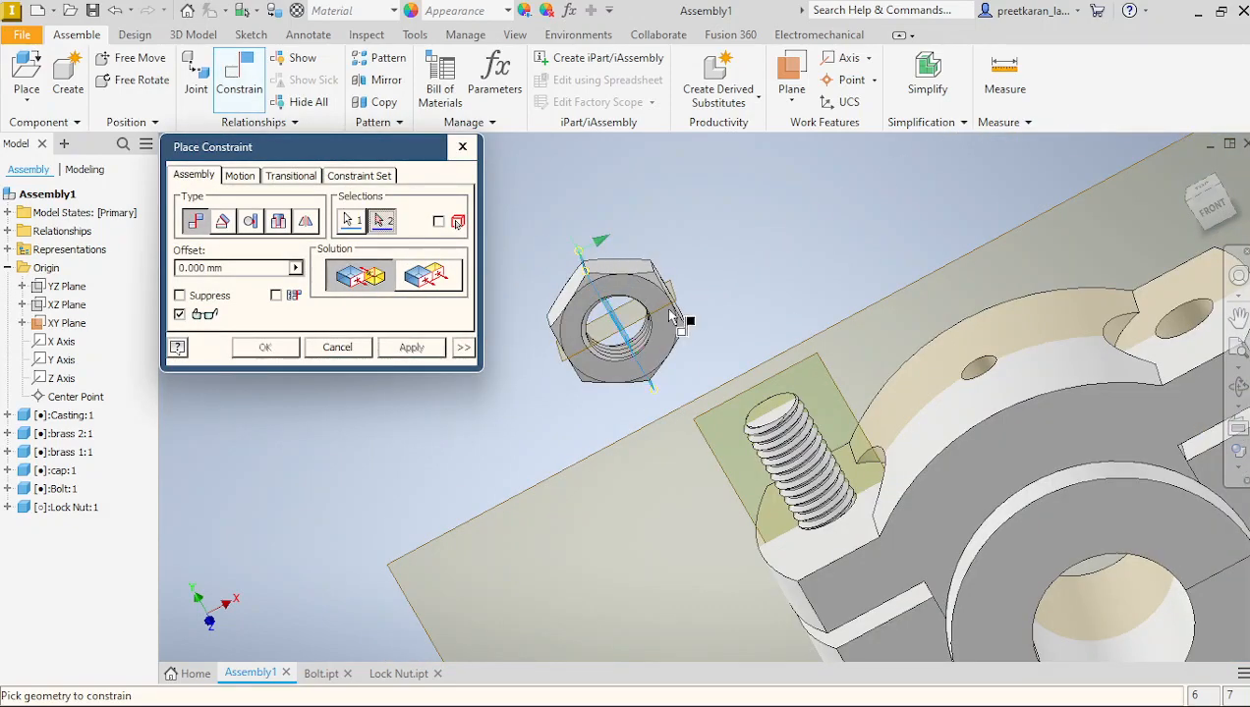
click(791, 374)
scroll(663, 314, up, 4)
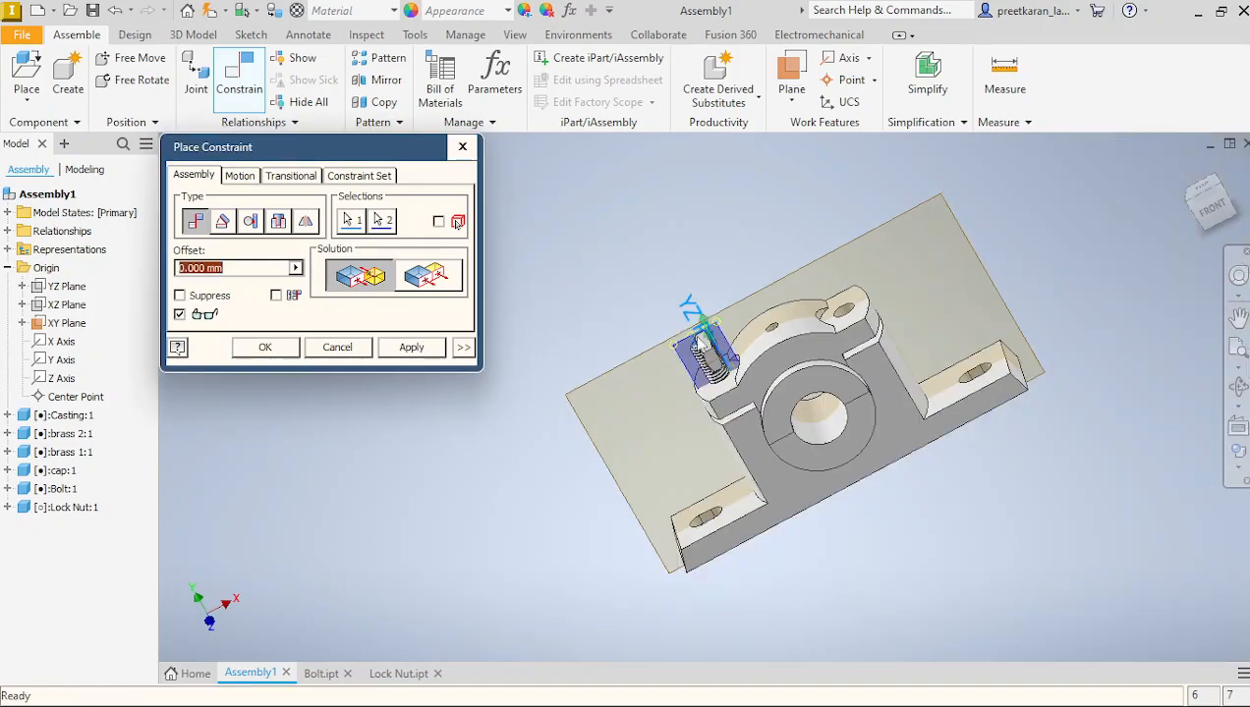
click(410, 350)
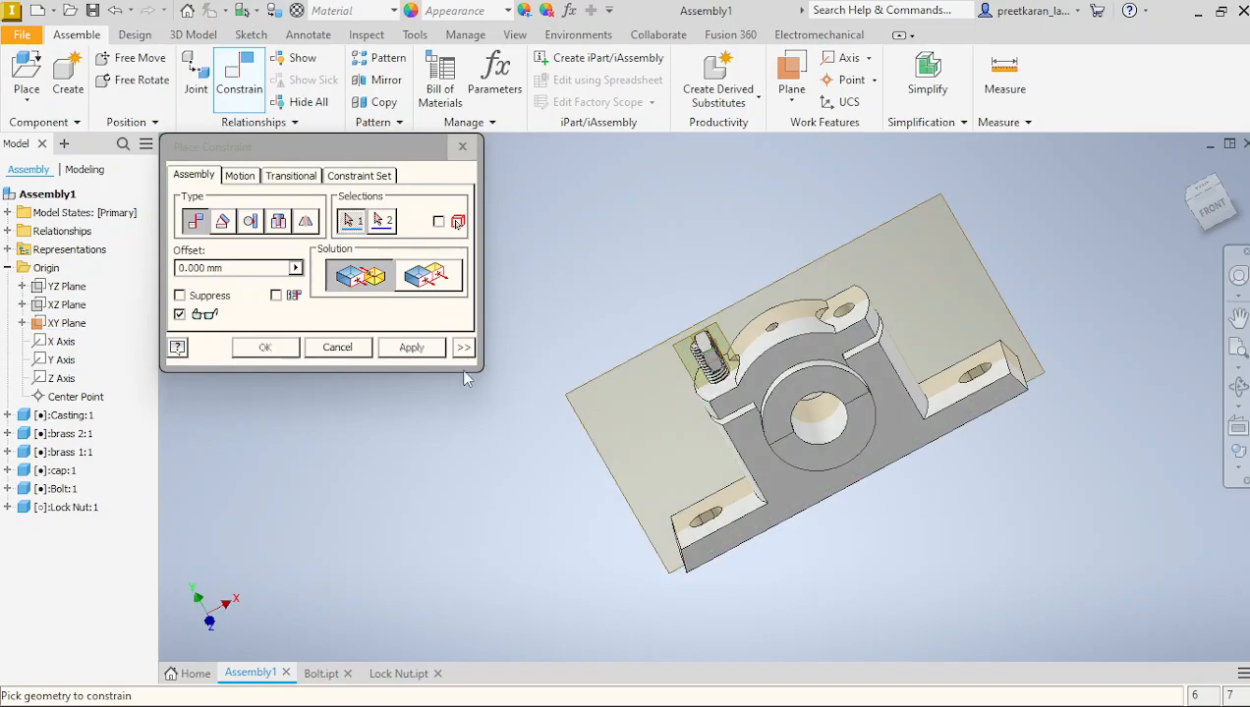
click(337, 348)
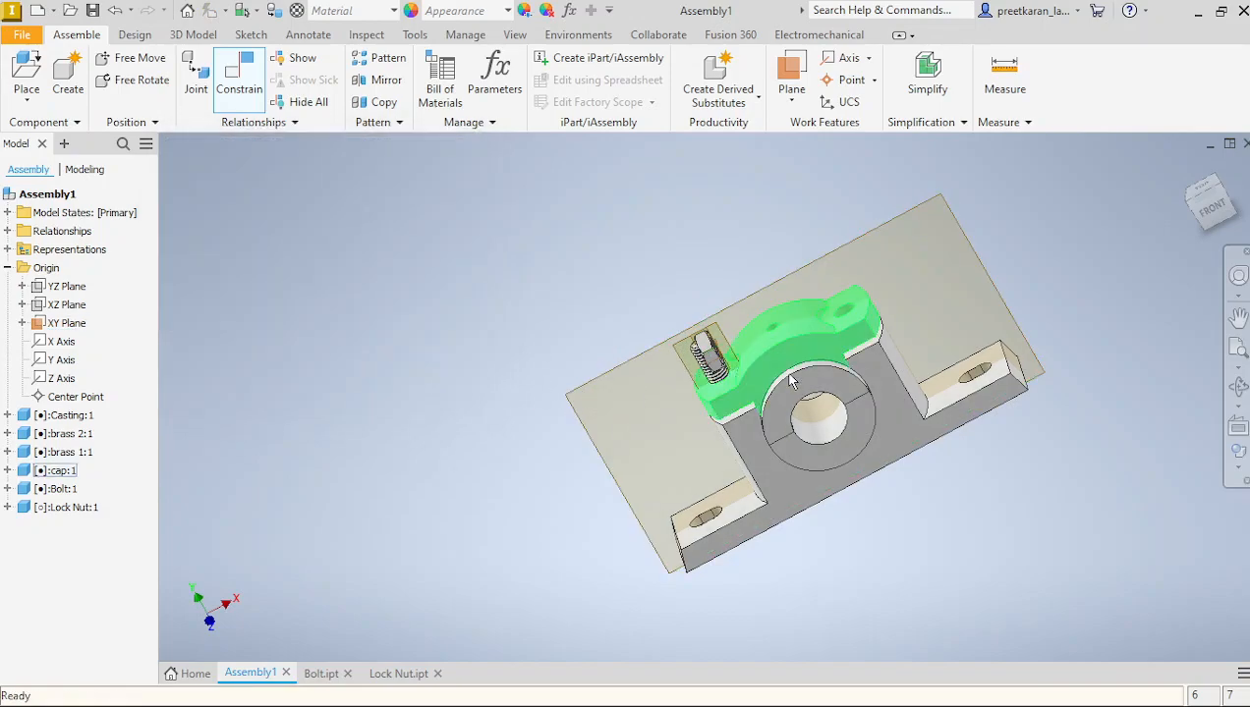
Move the lock nut away from the bolt so that its flat hexagonal face is accessible.
drag(708, 352, 607, 386)
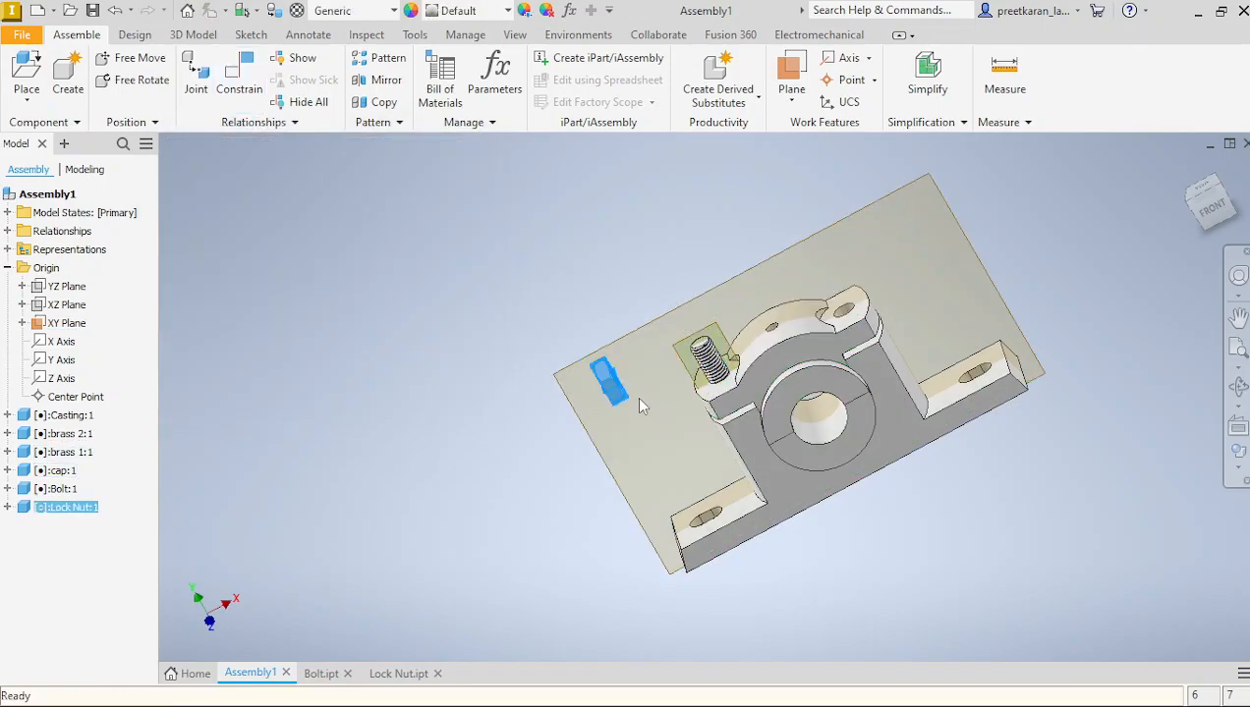
scroll(606, 405, down, 3)
scroll(606, 405, up, 4)
scroll(601, 403, up, 3)
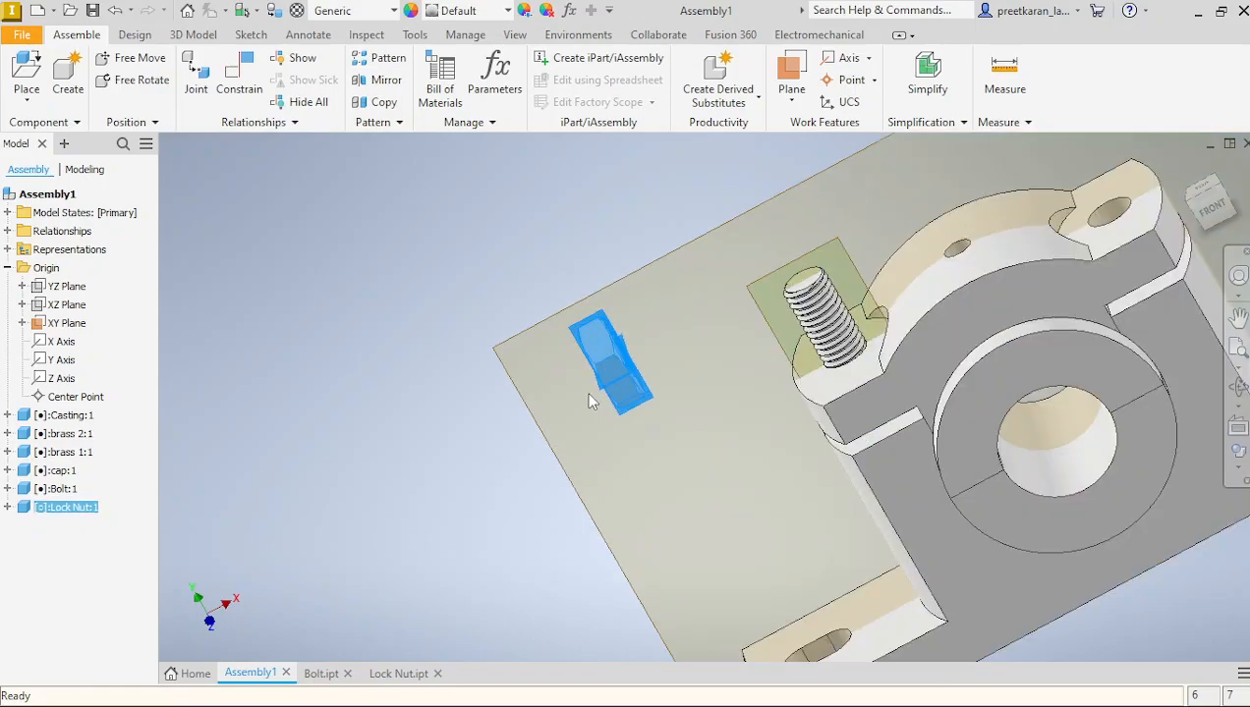
scroll(595, 399, down, 2)
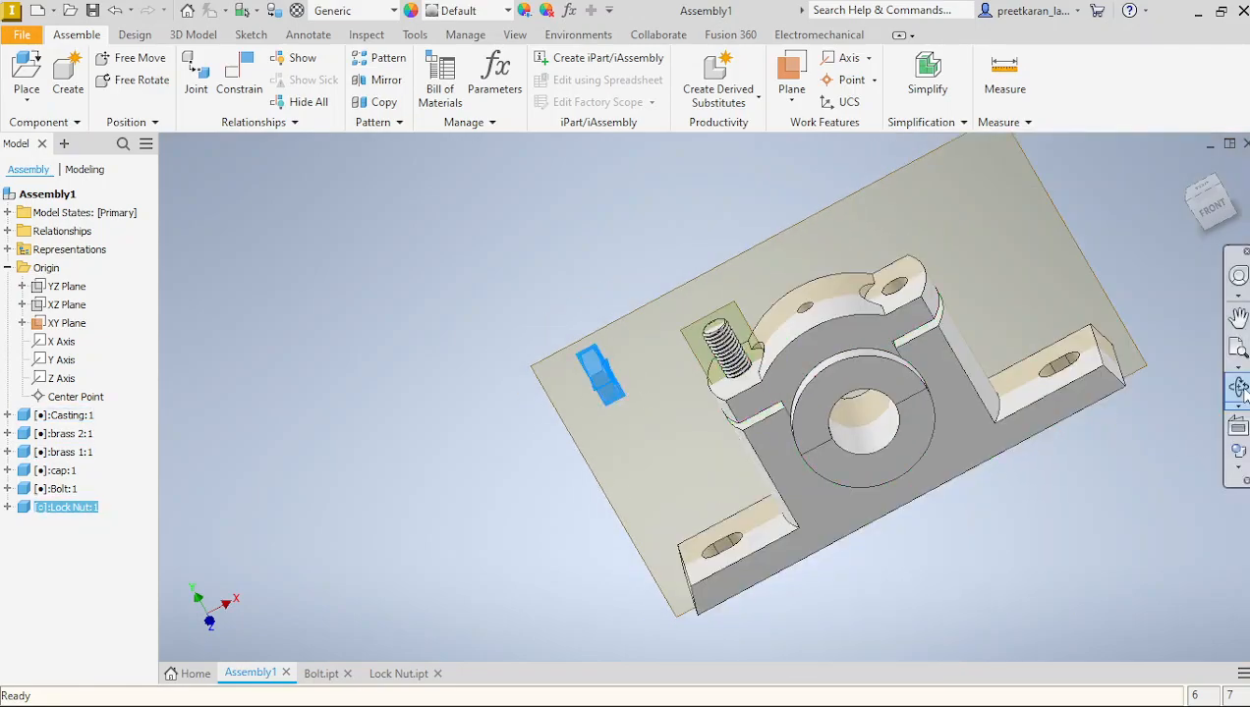
click(781, 430)
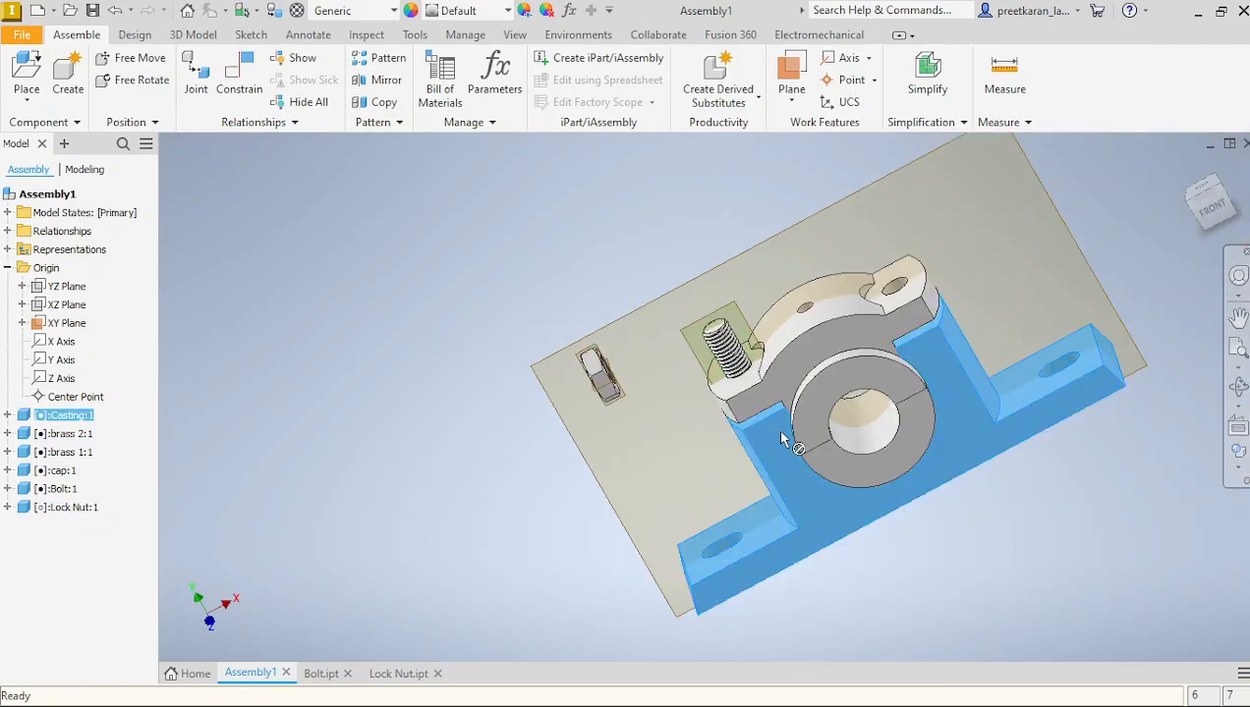
click(1238, 386)
drag(685, 469, 823, 453)
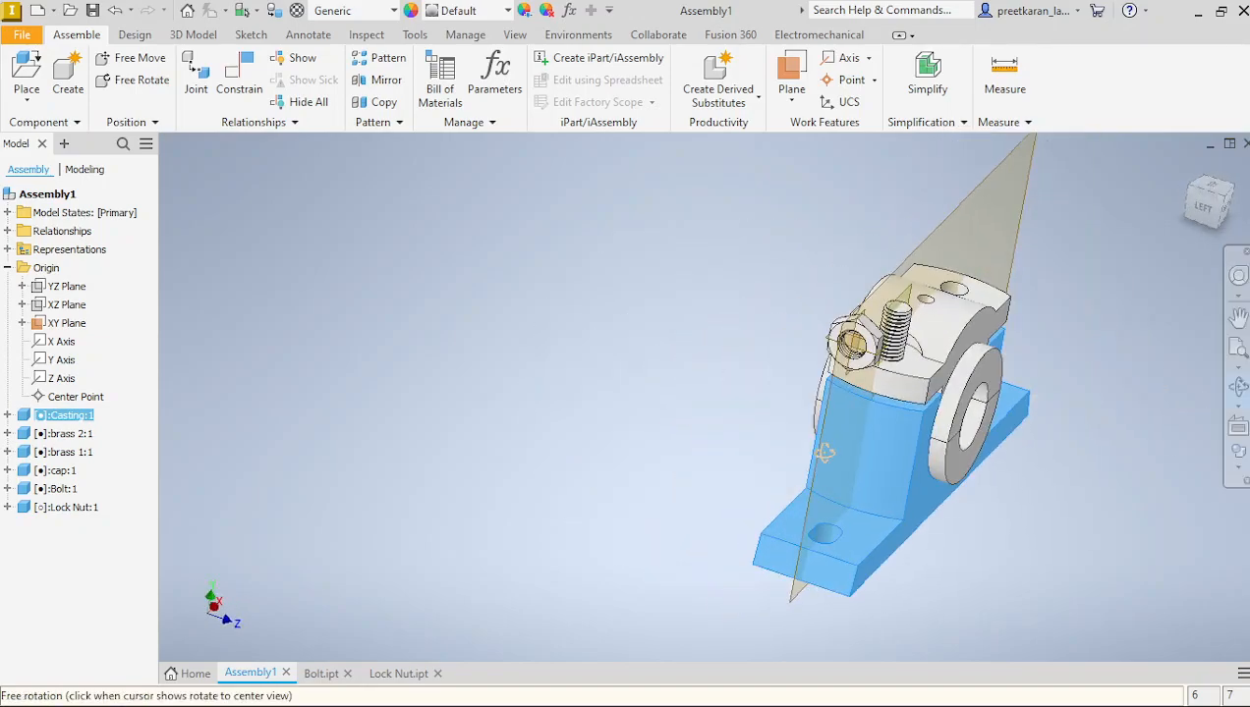
right_click(824, 453)
click(887, 450)
scroll(850, 383, up, 3)
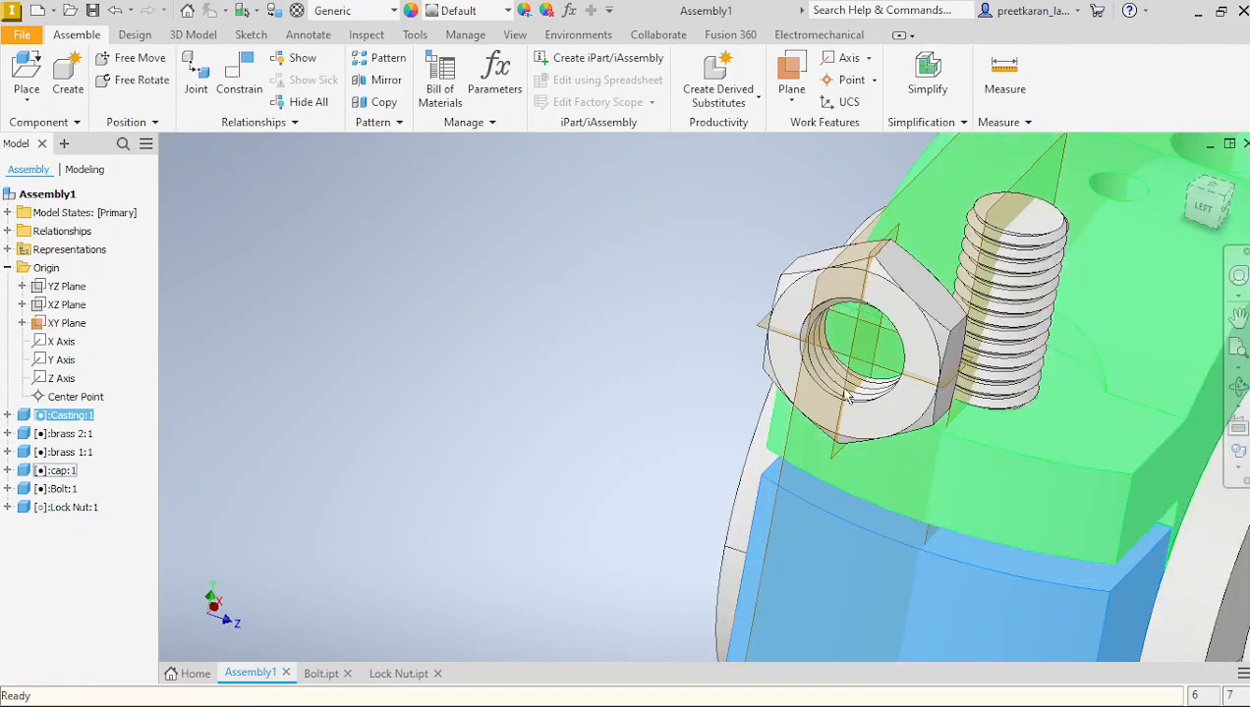
key(Escape)
Mate the lock nut's flat hexagonal face to the cap's flange face around the bolt at 0 mm offset.
click(239, 78)
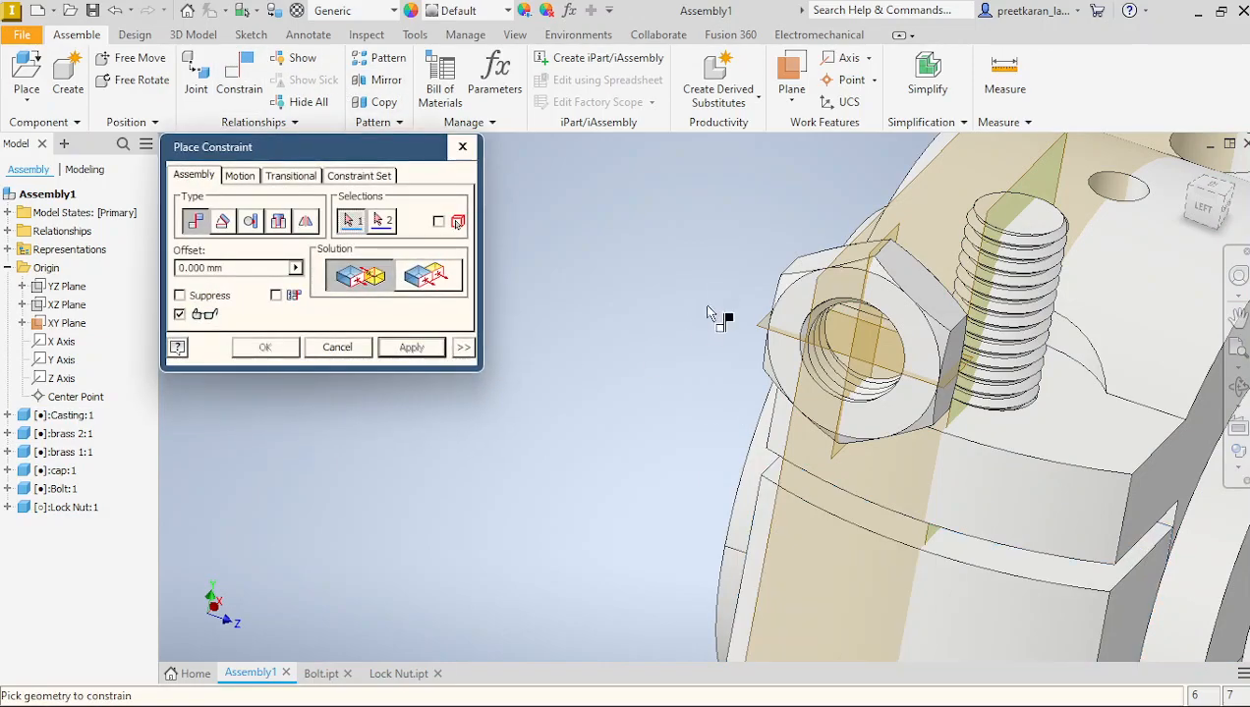
click(796, 316)
click(1065, 437)
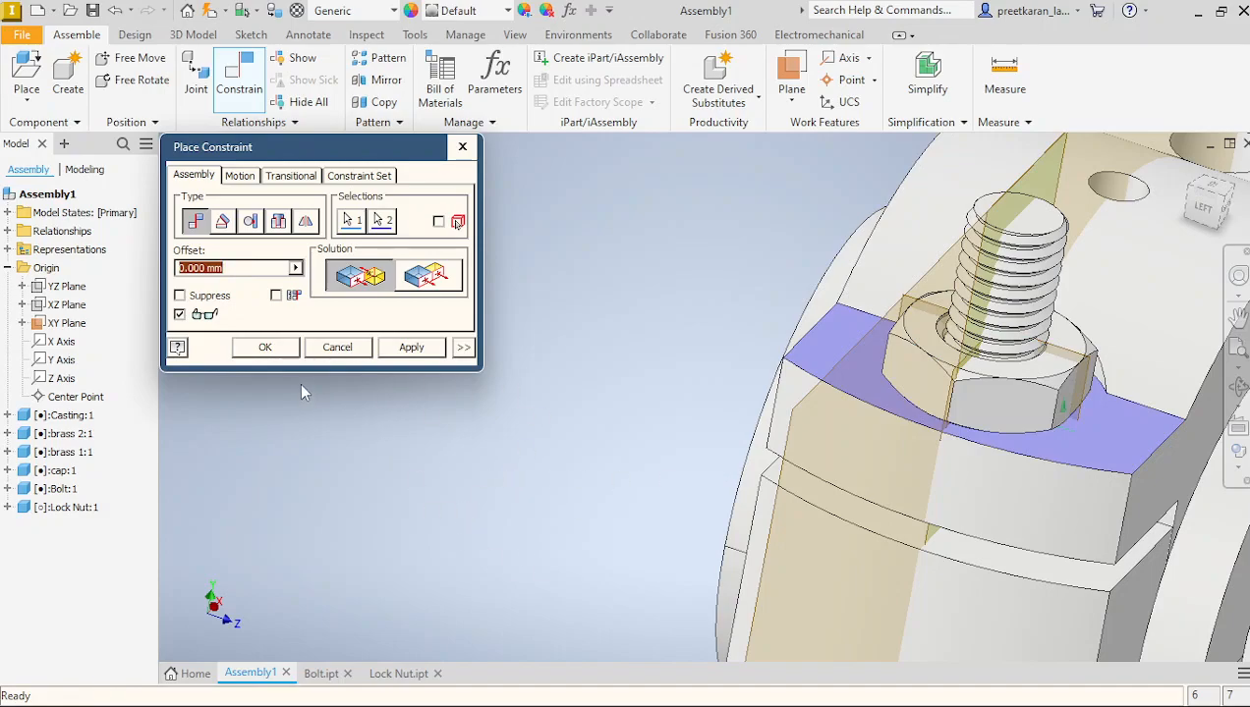
click(410, 347)
click(354, 348)
Slide the lock nut across the cap's flange face, off-centre from the bolt, to examine its remaining freedom.
drag(1027, 404, 983, 412)
scroll(727, 505, up, 5)
scroll(1046, 472, down, 3)
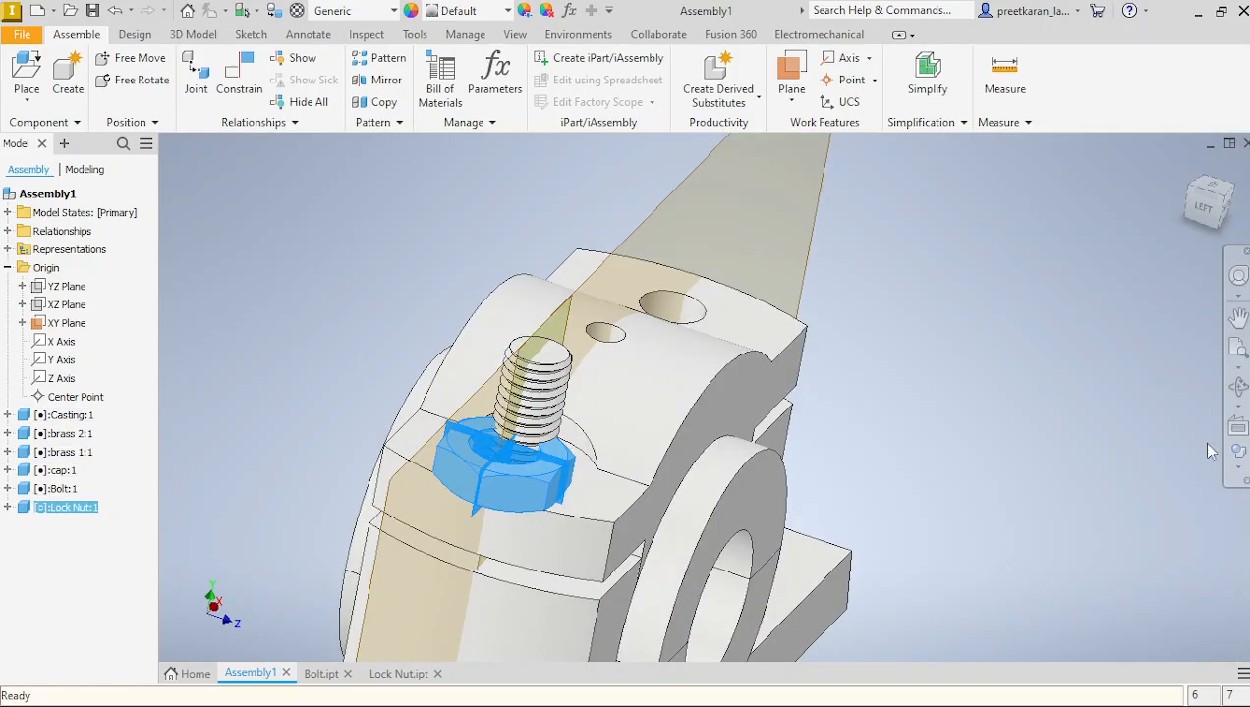
click(1238, 386)
drag(676, 527, 354, 432)
right_click(353, 432)
click(434, 360)
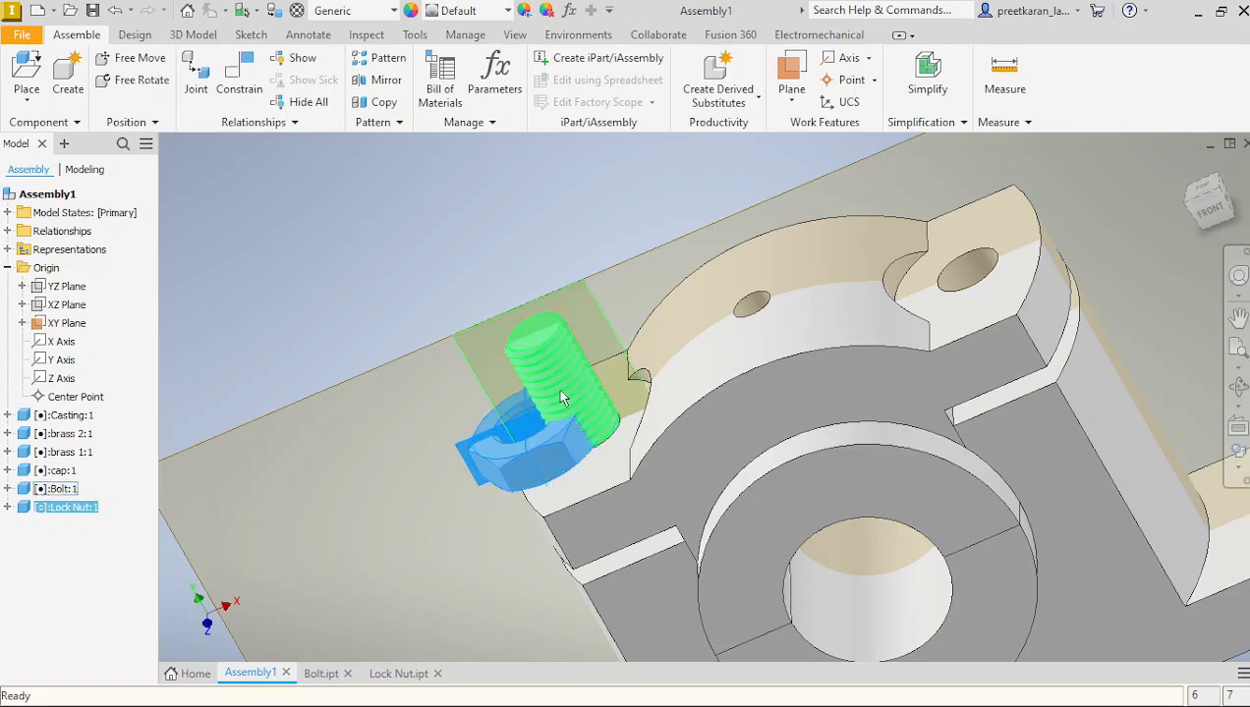
mouse_move(590, 422)
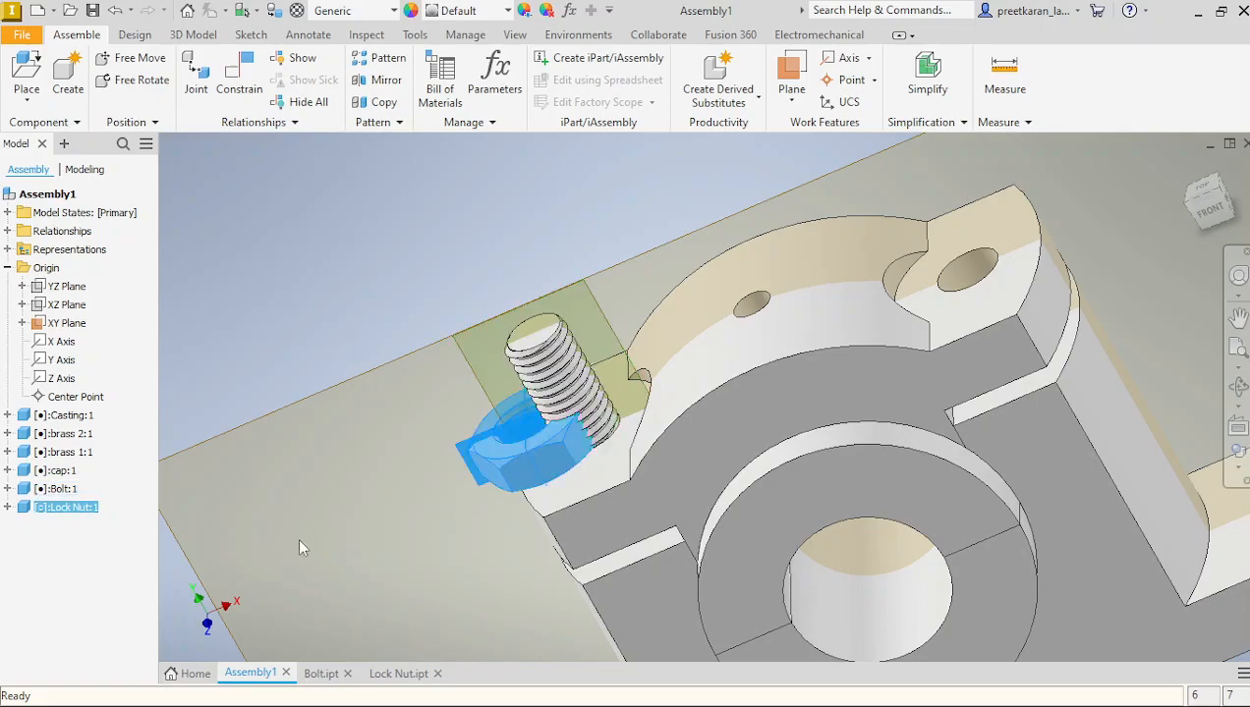
Switch to the Bolt part and make its XZ origin plane visible.
click(320, 673)
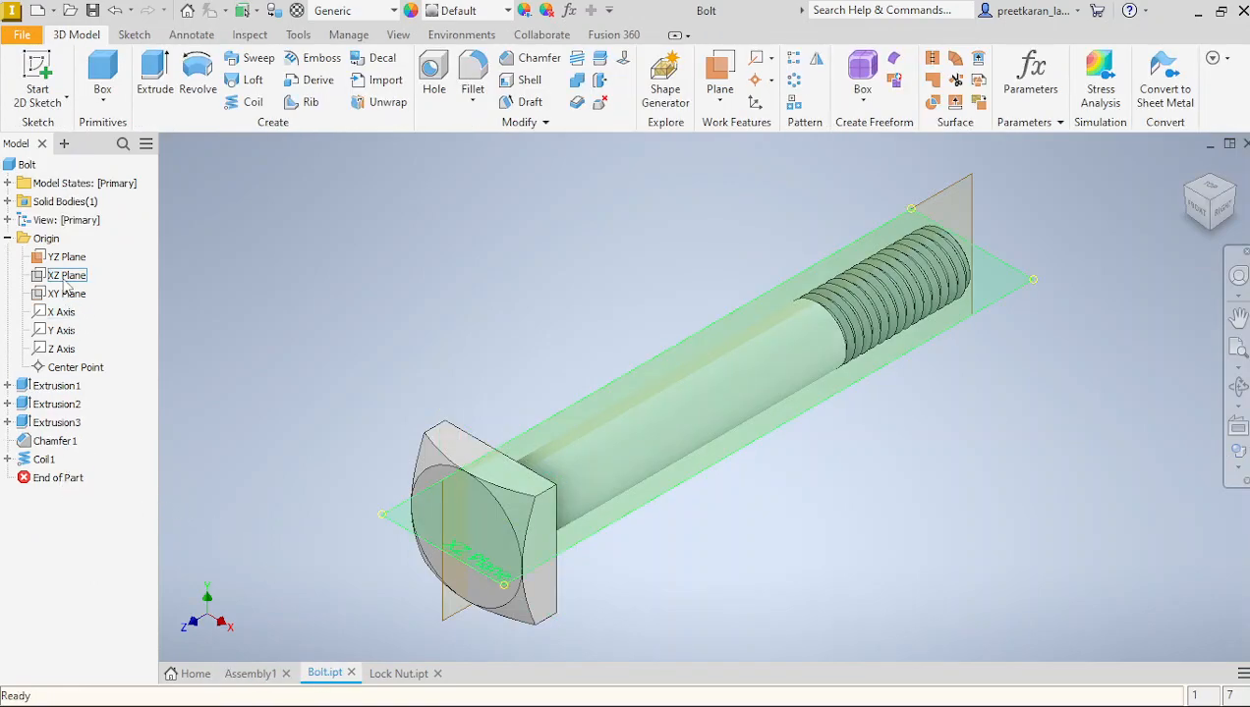
click(65, 285)
right_click(63, 279)
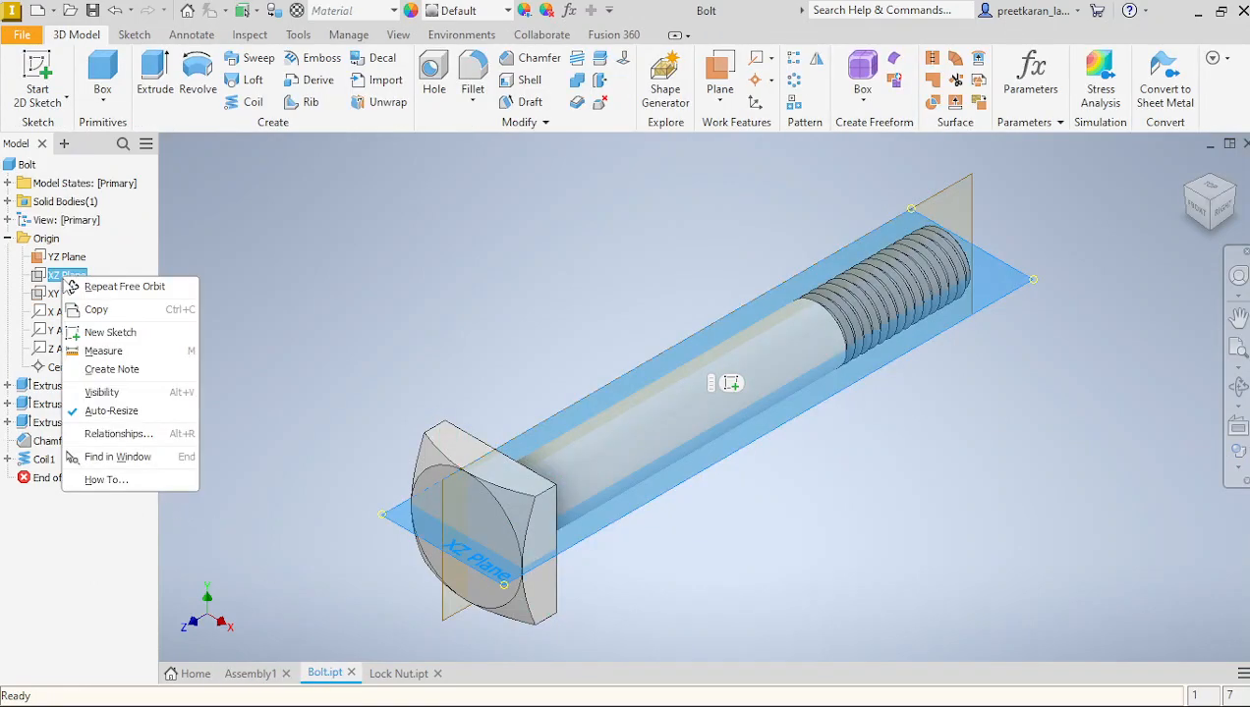
click(118, 392)
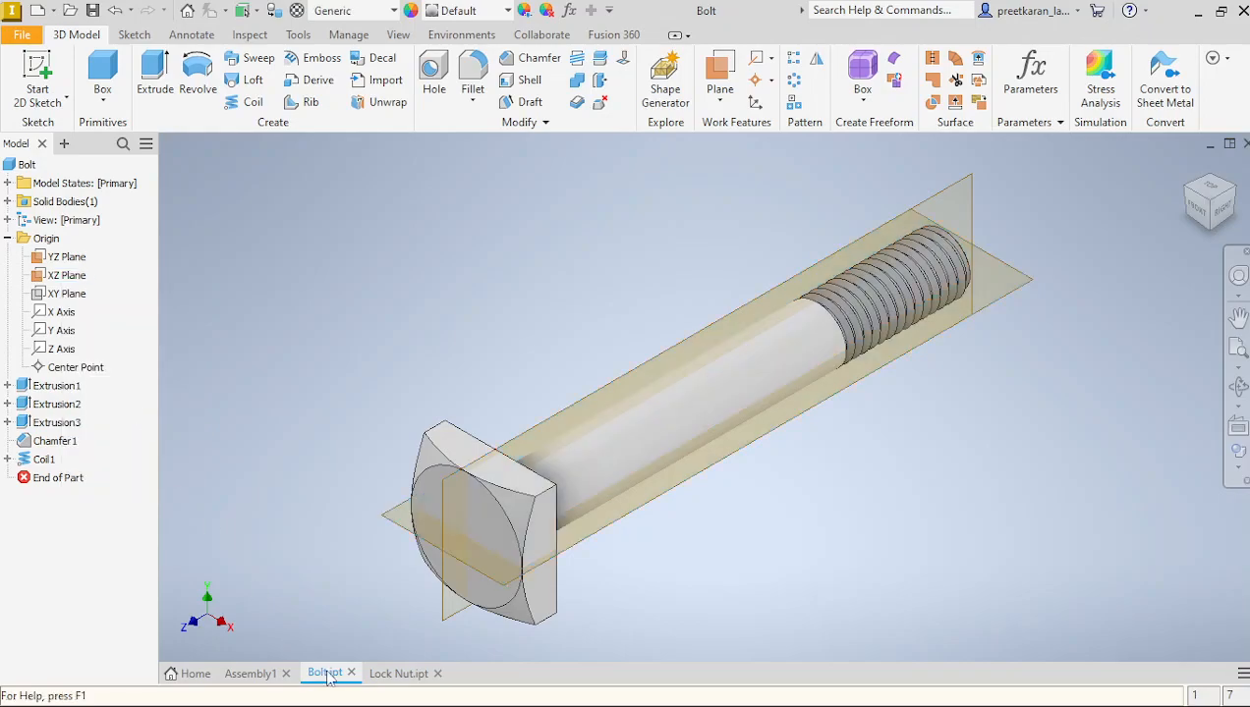
Back in Assembly1, mate the lock nut's origin plane perpendicular to the assembly's XY plane with the bolt's corresponding plane at 0 mm offset.
click(388, 674)
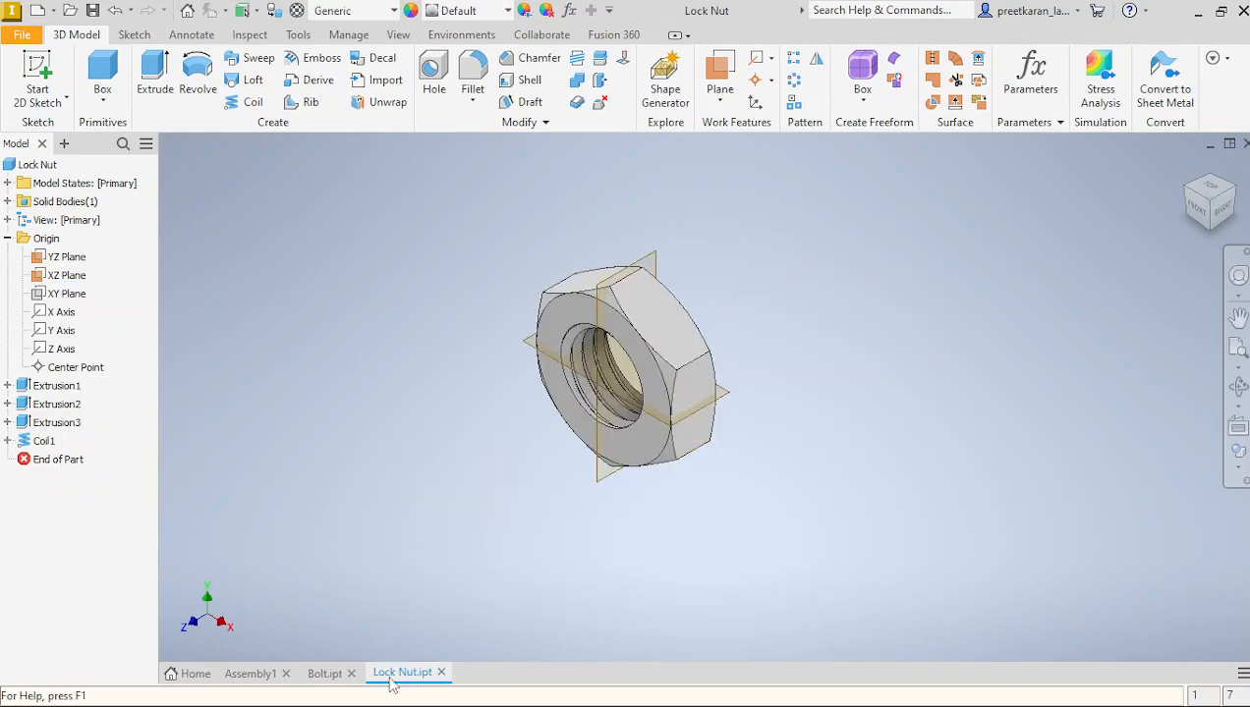
click(254, 674)
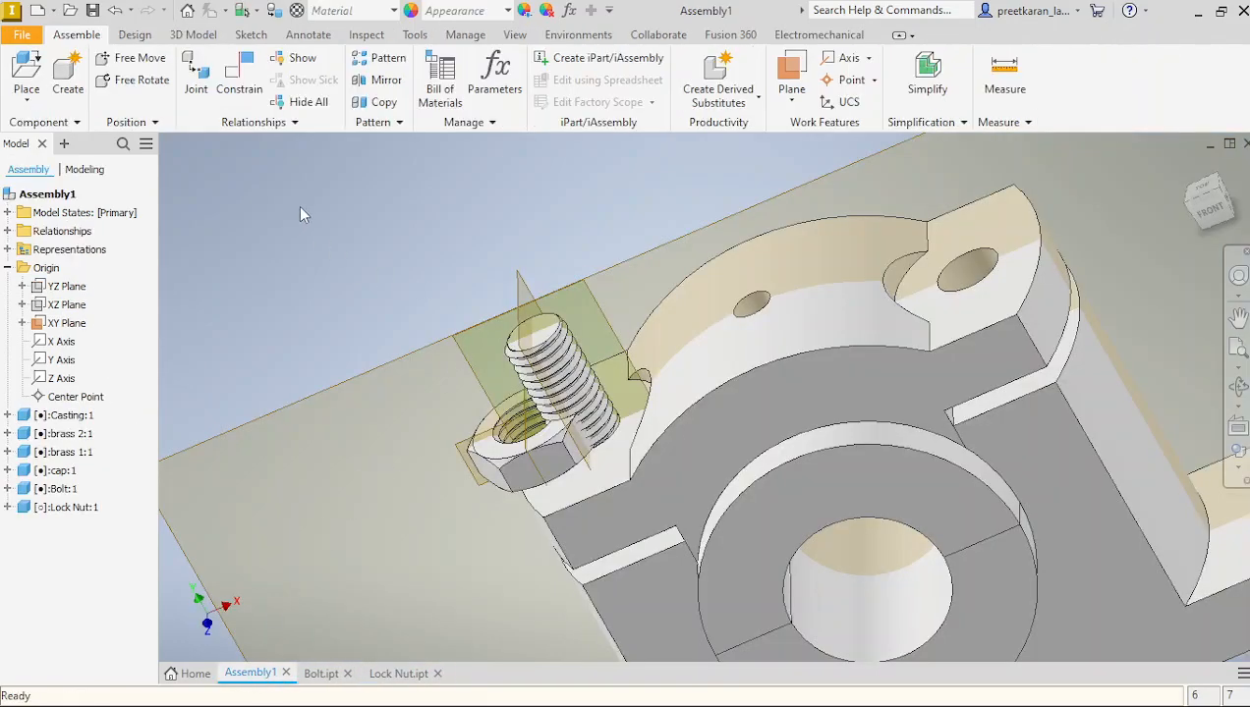
click(239, 81)
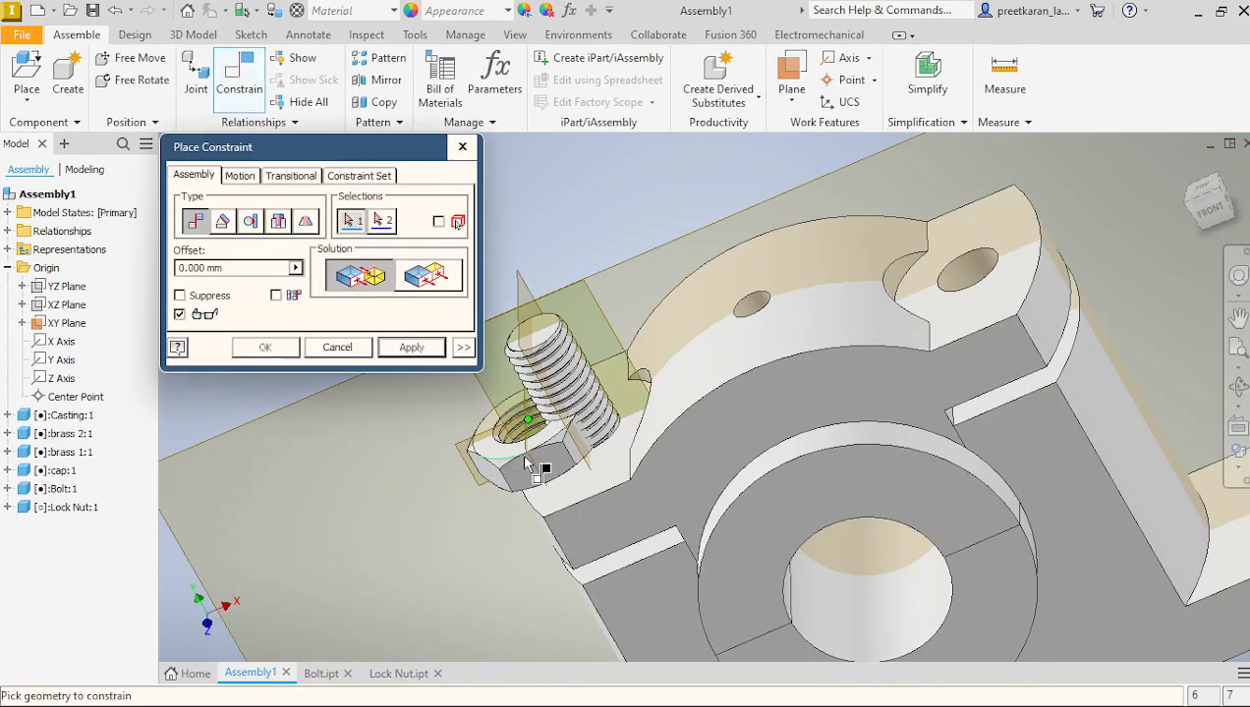
click(533, 468)
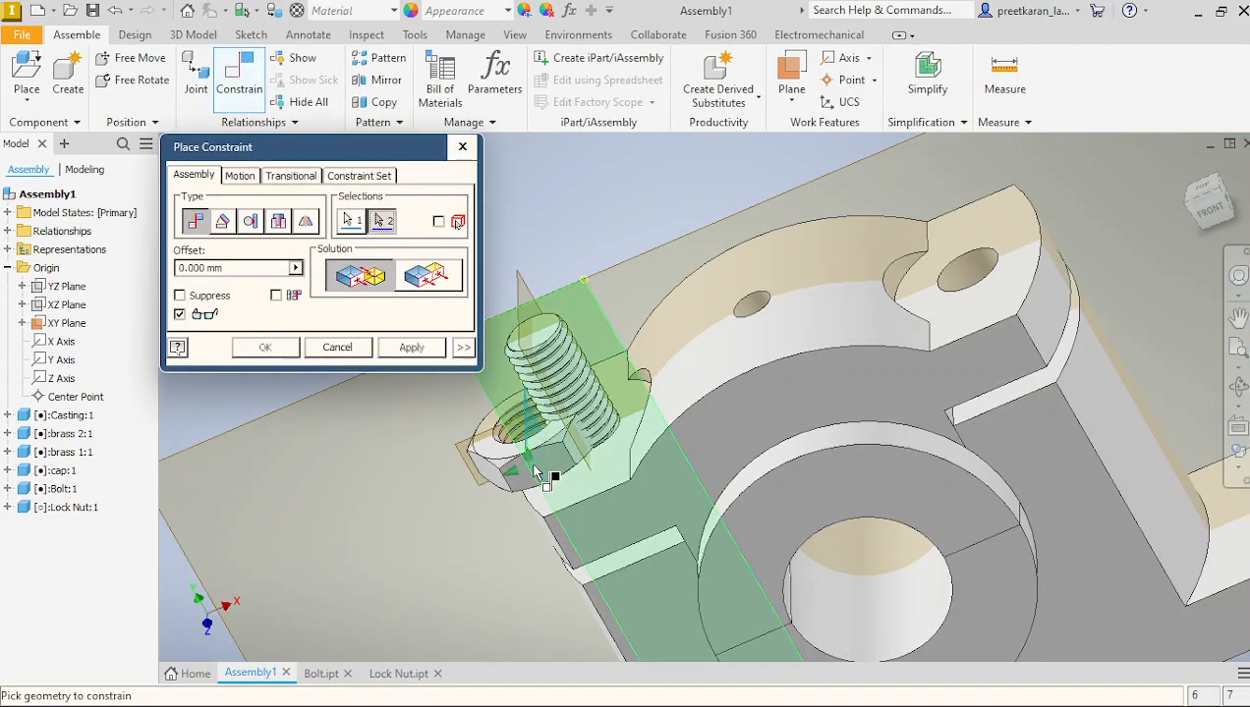
click(521, 285)
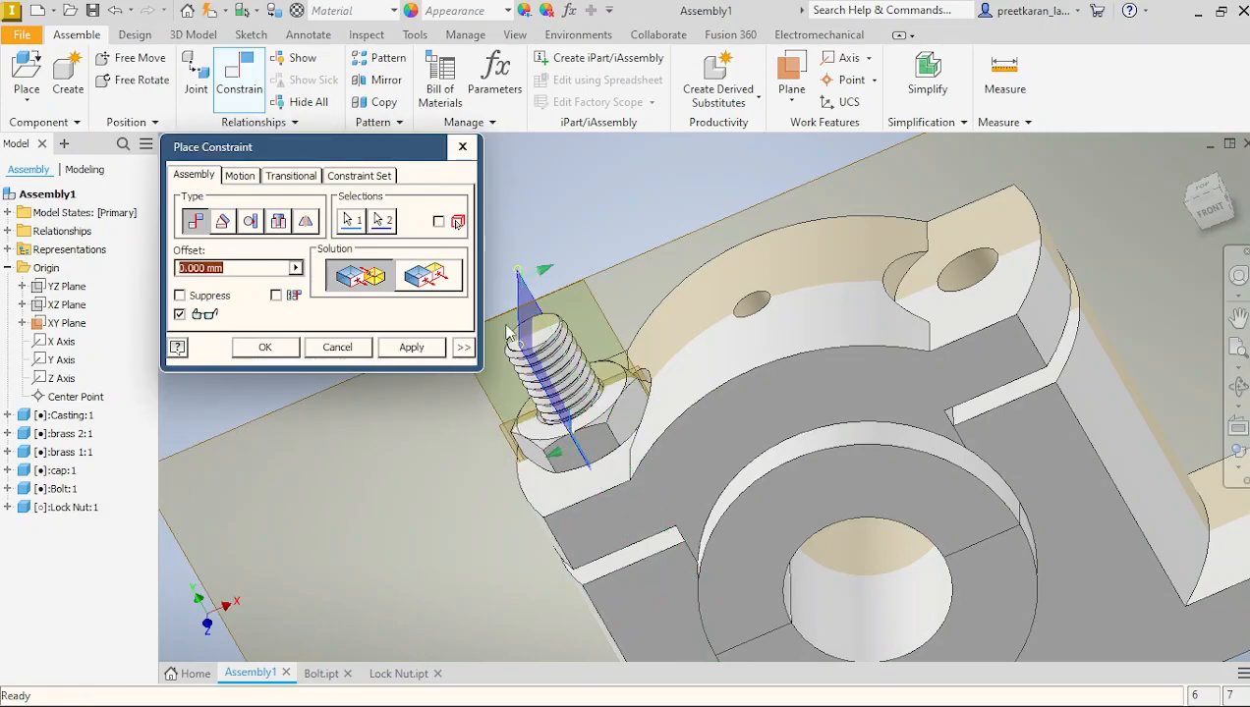
click(409, 352)
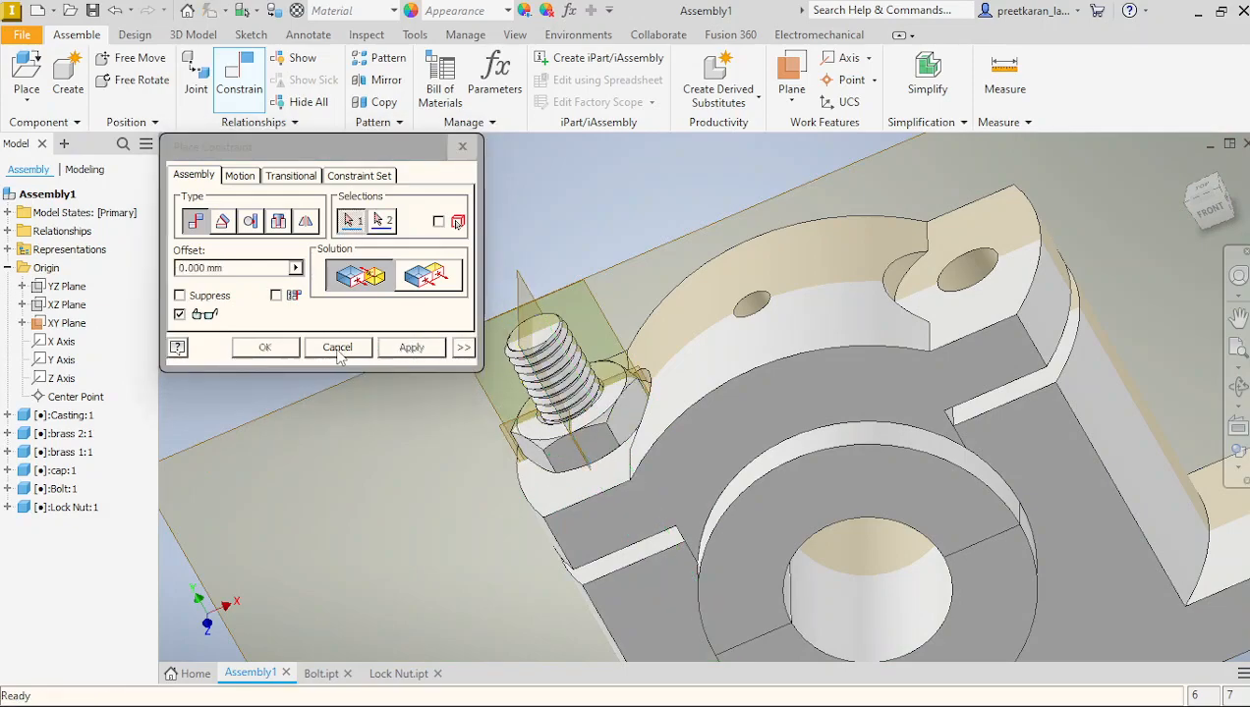
click(337, 348)
Place one instance of the Nut part in the assembly, in the free space beside the bolt's threaded end.
scroll(412, 393, up, 4)
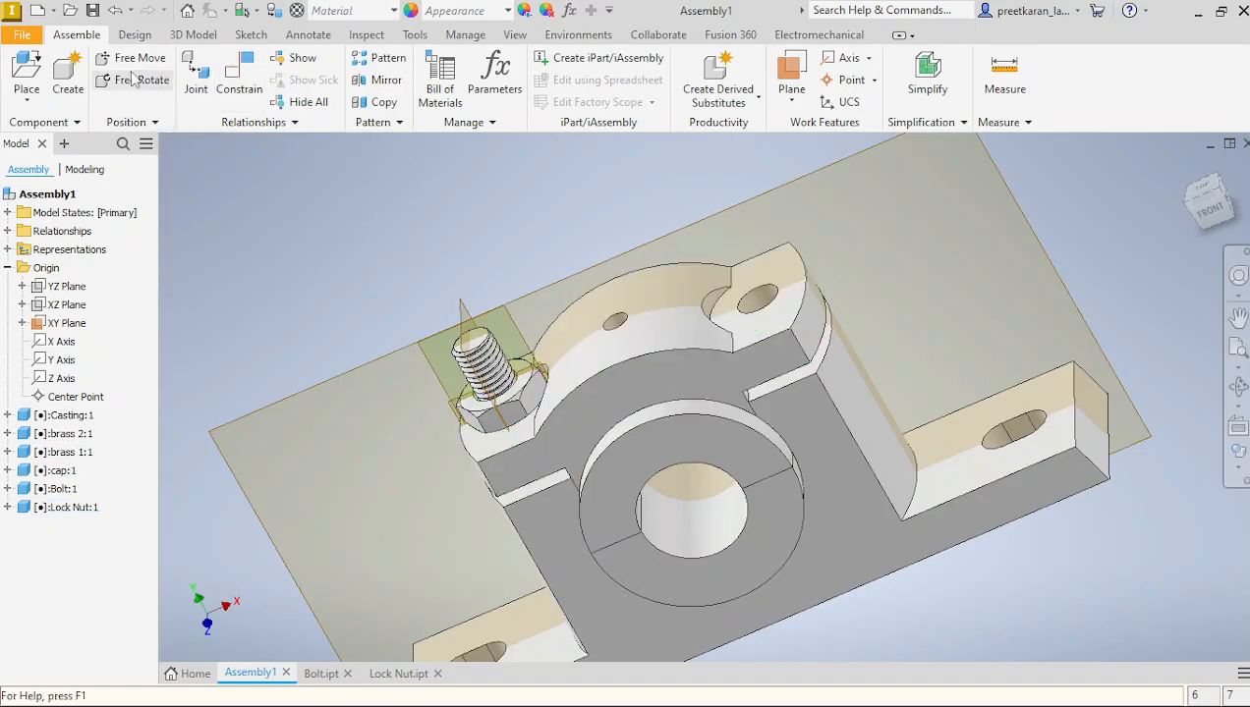
click(26, 71)
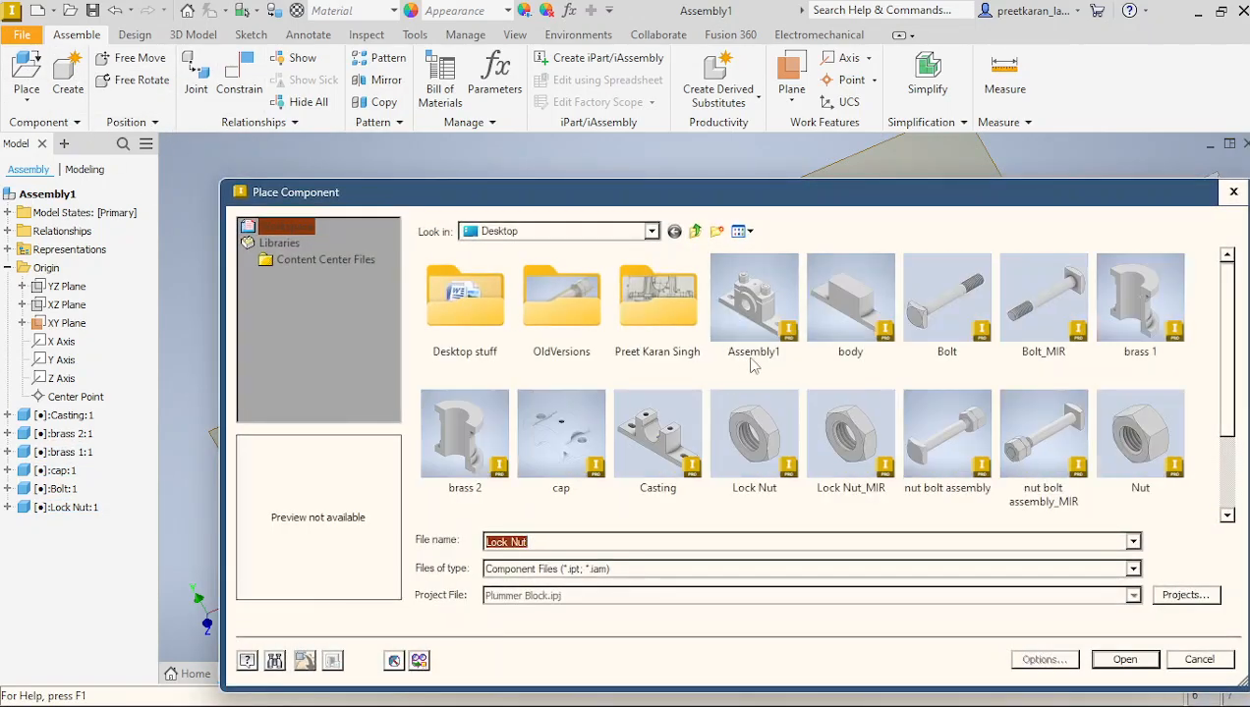
click(1128, 456)
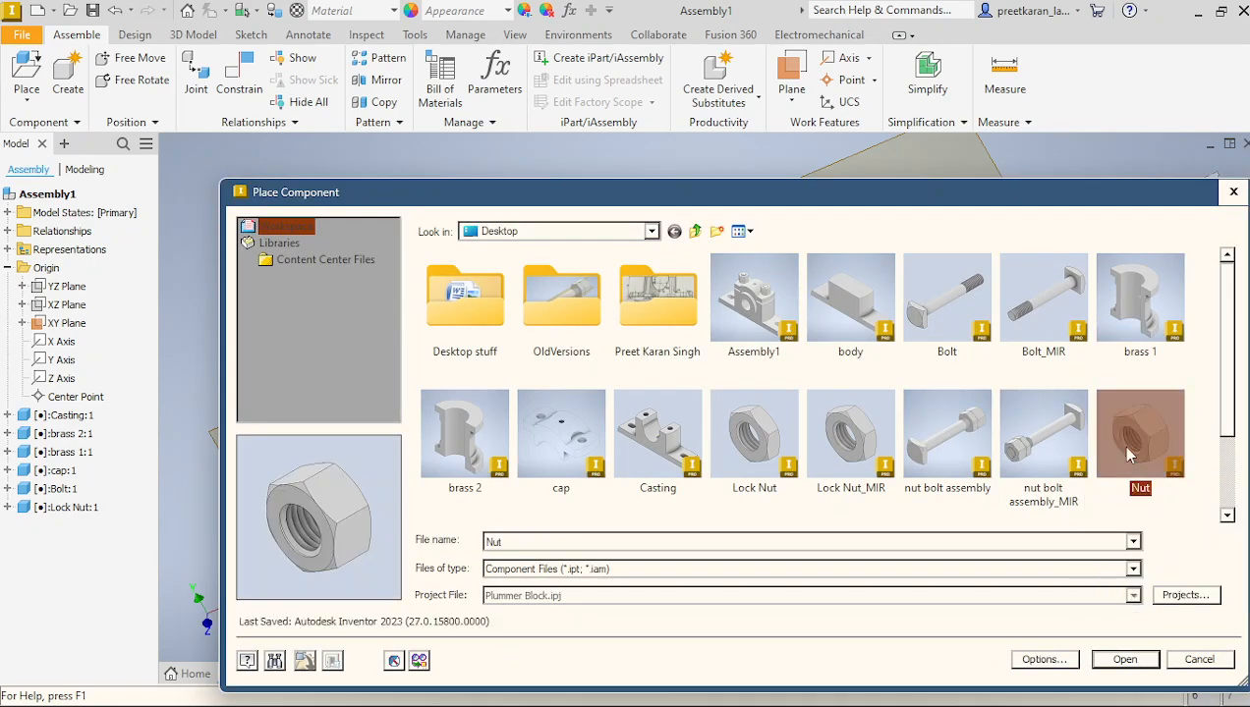
click(1125, 661)
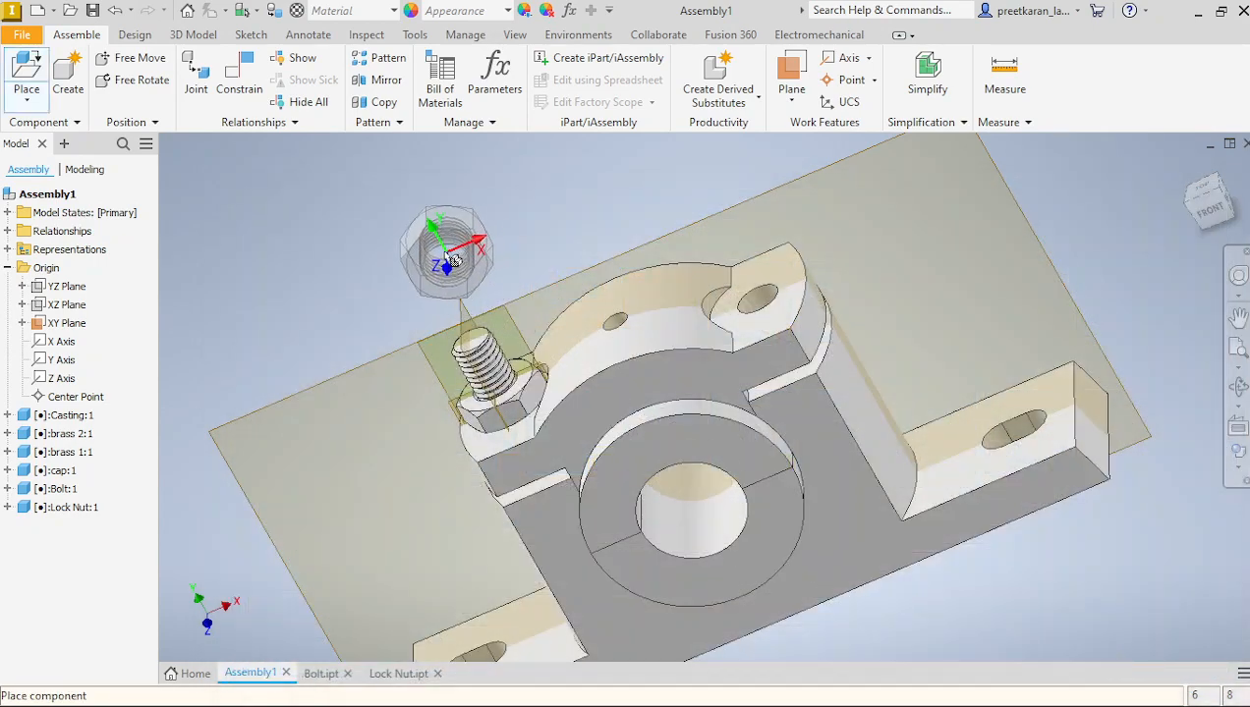
click(434, 253)
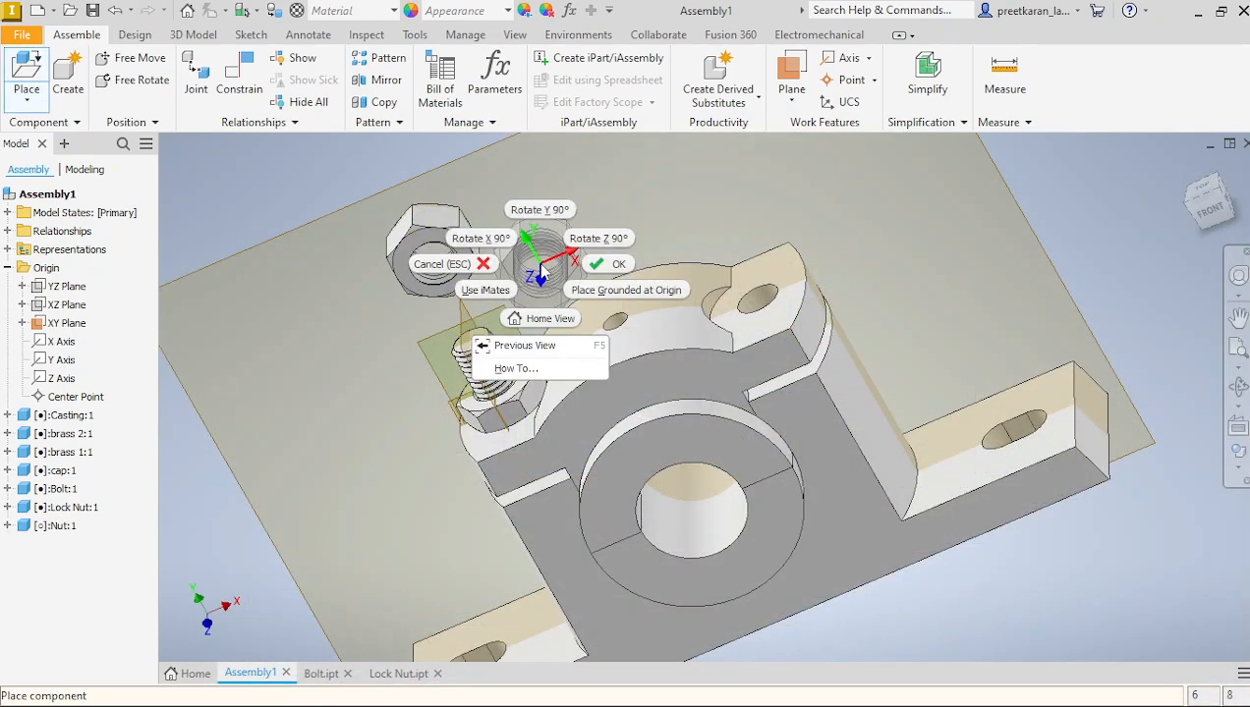
click(605, 263)
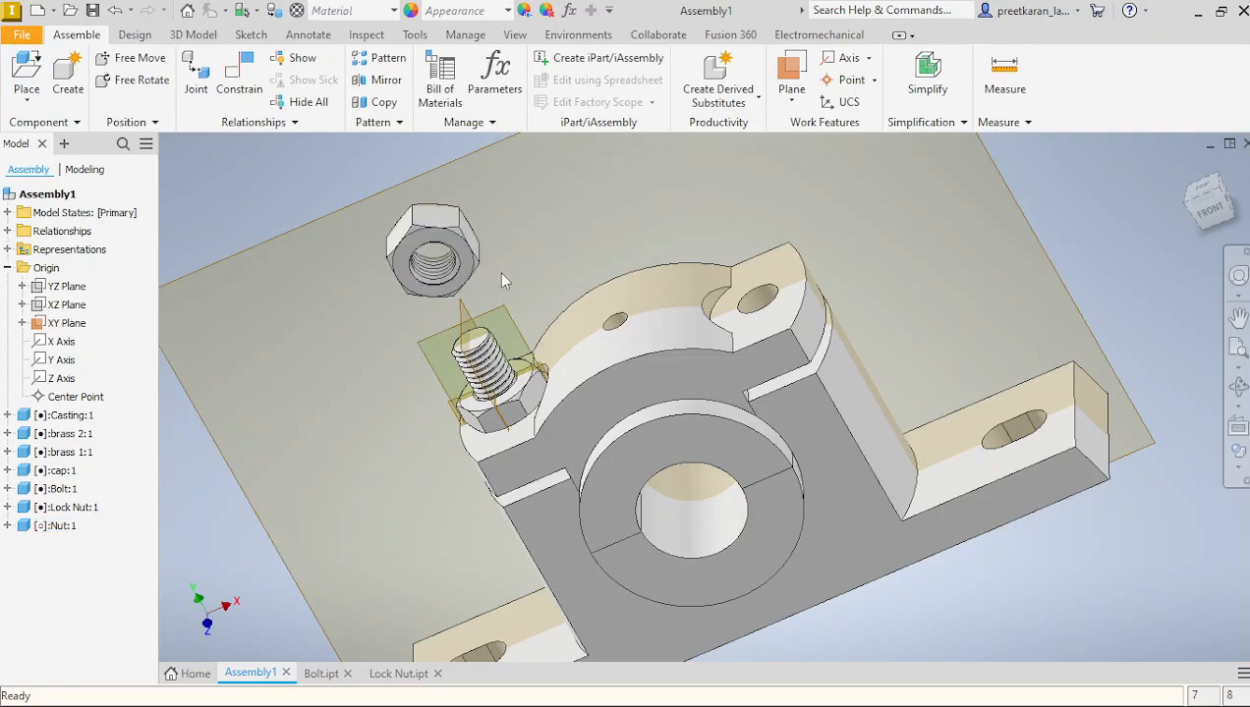
Open the Nut part on its own and make its YZ and XZ origin planes visible.
click(447, 222)
right_click(65, 532)
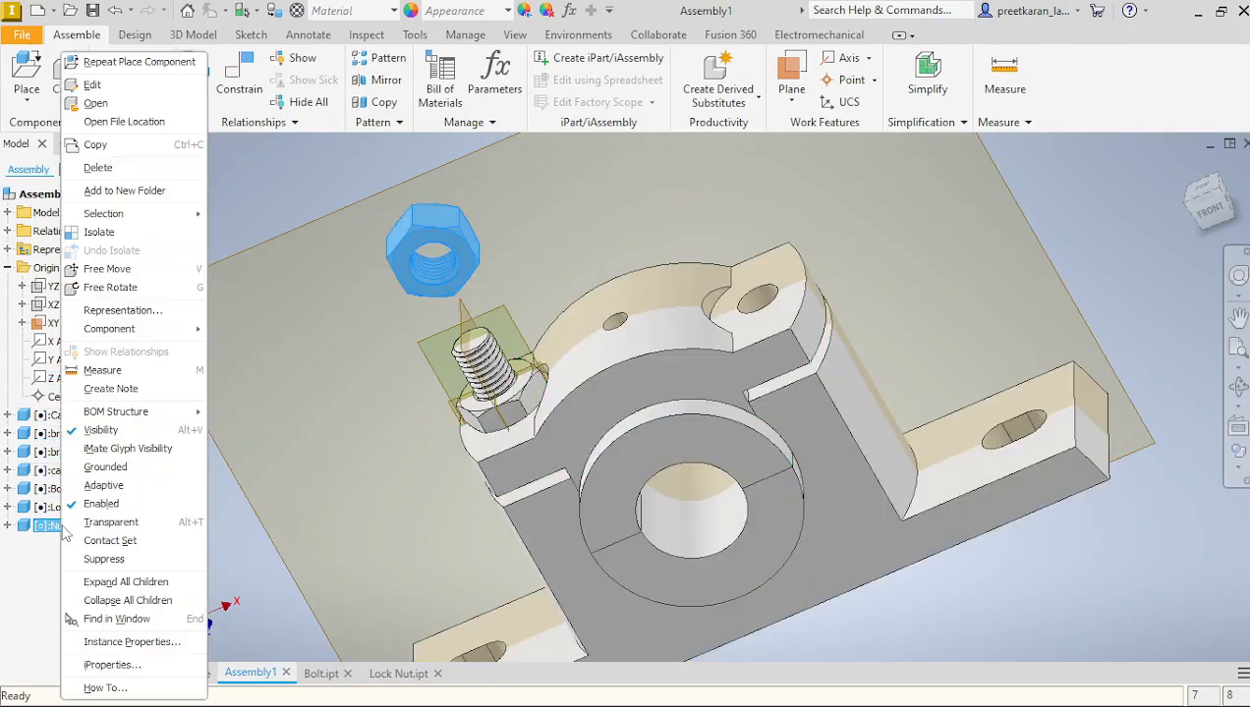
click(116, 103)
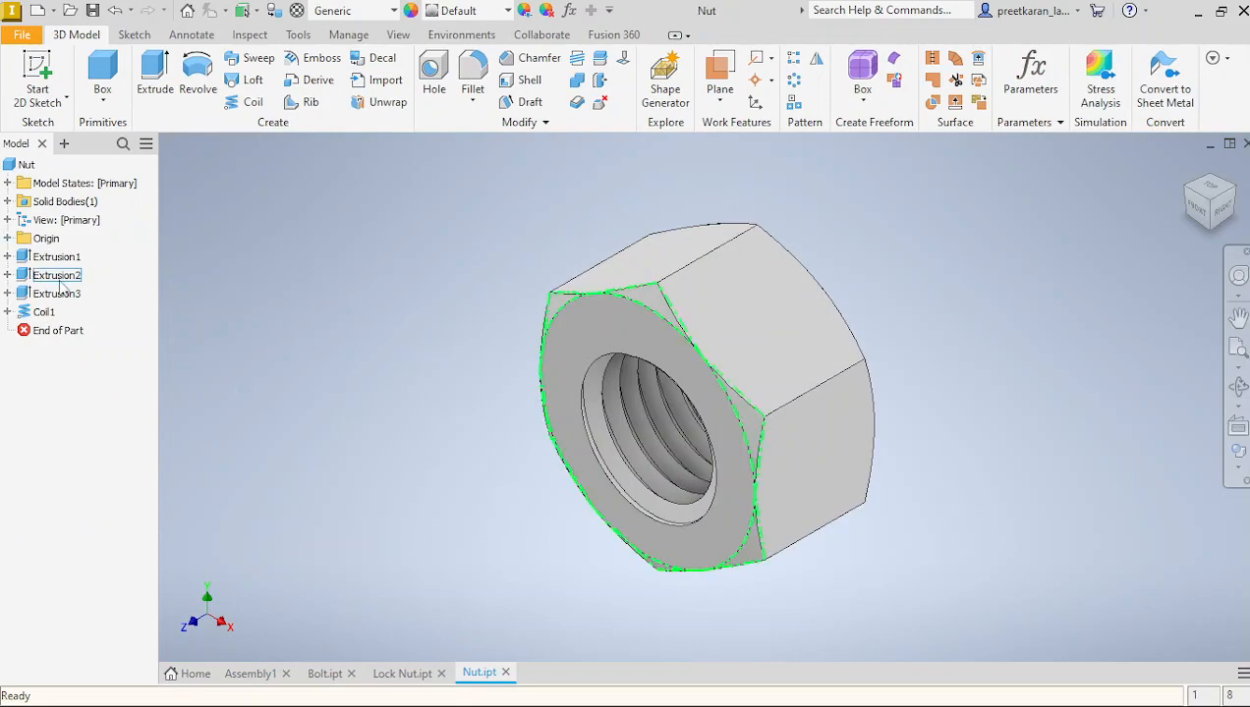
click(7, 238)
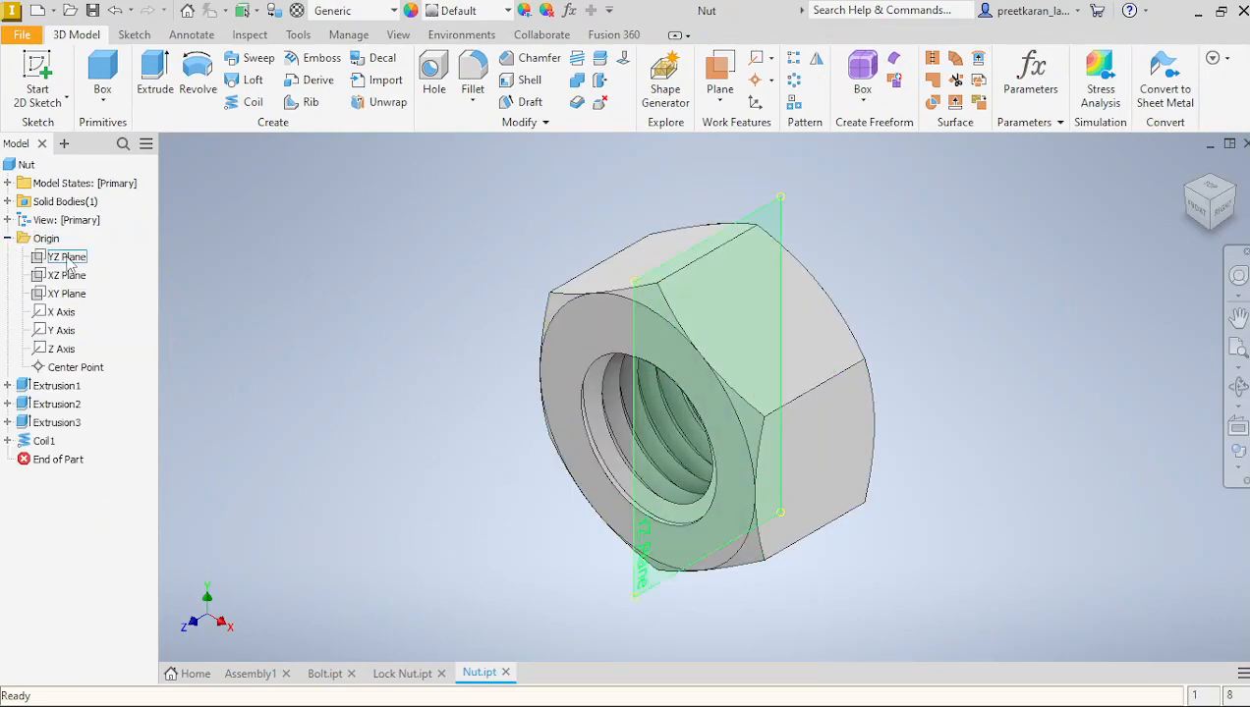
right_click(69, 263)
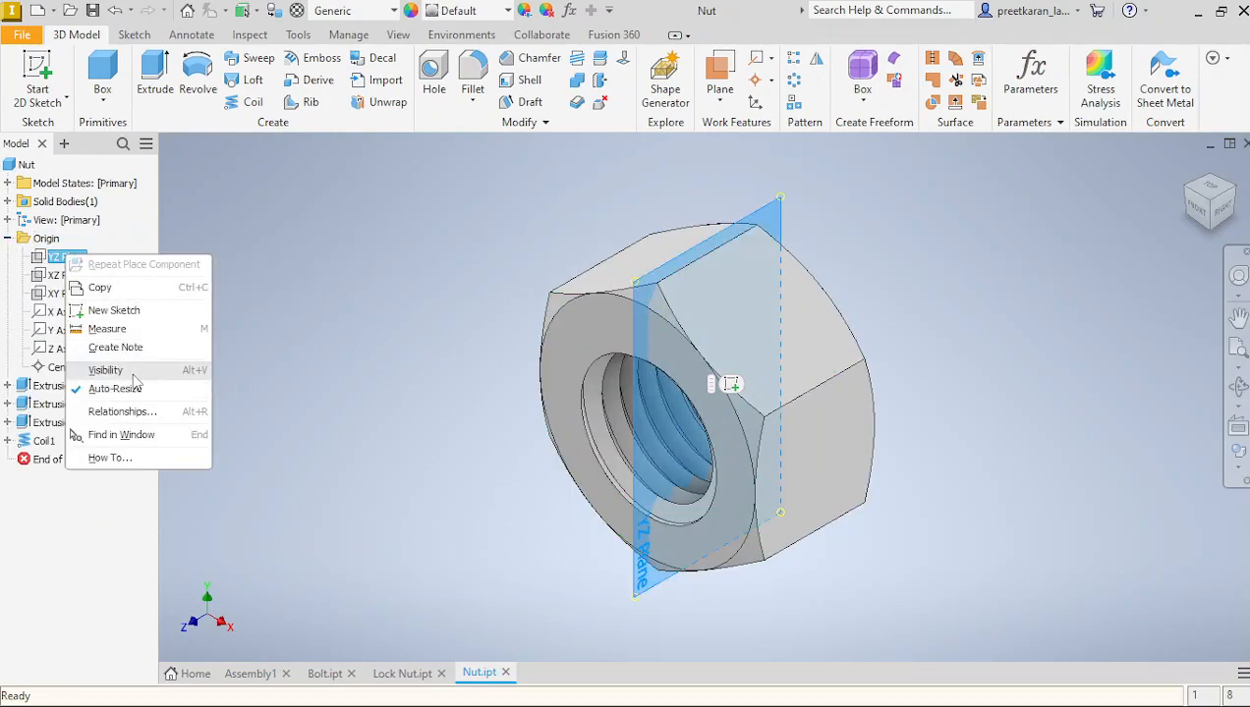
click(134, 381)
right_click(59, 275)
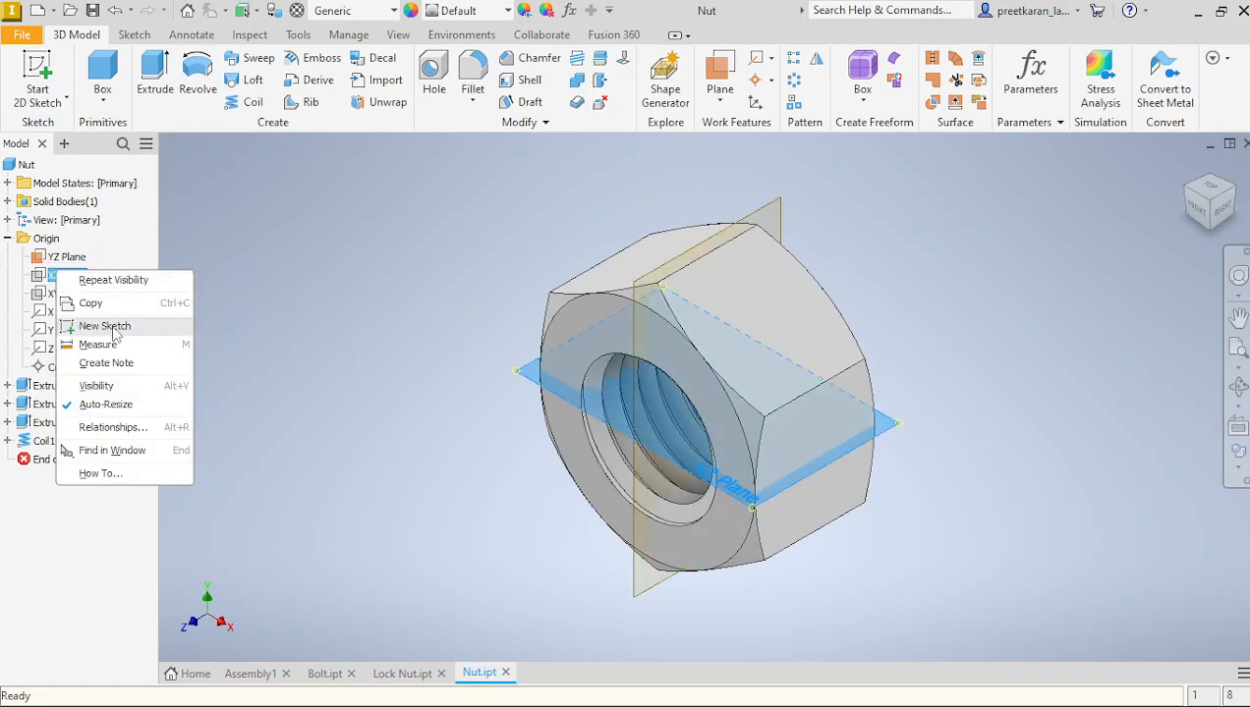
click(126, 391)
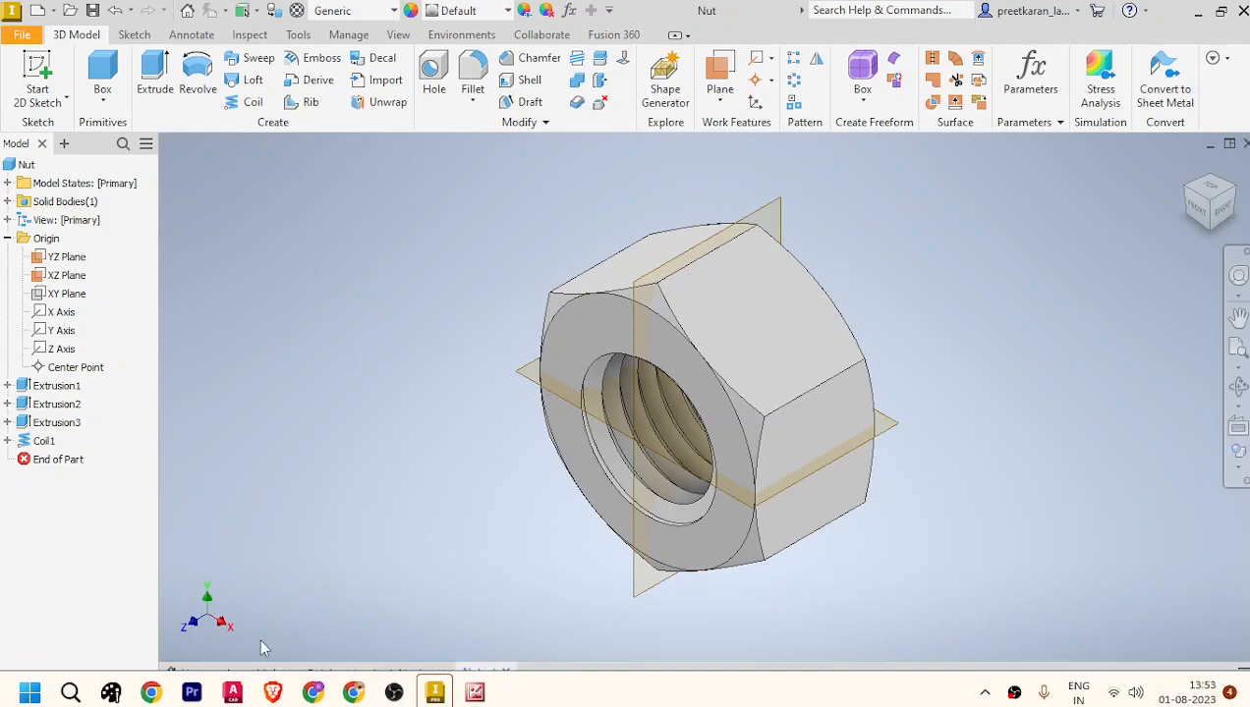
Back in Assembly1, mate the nut's XZ origin plane with the bolt's lengthwise plane parallel to the assembly's XY plane at 0 mm offset.
click(260, 674)
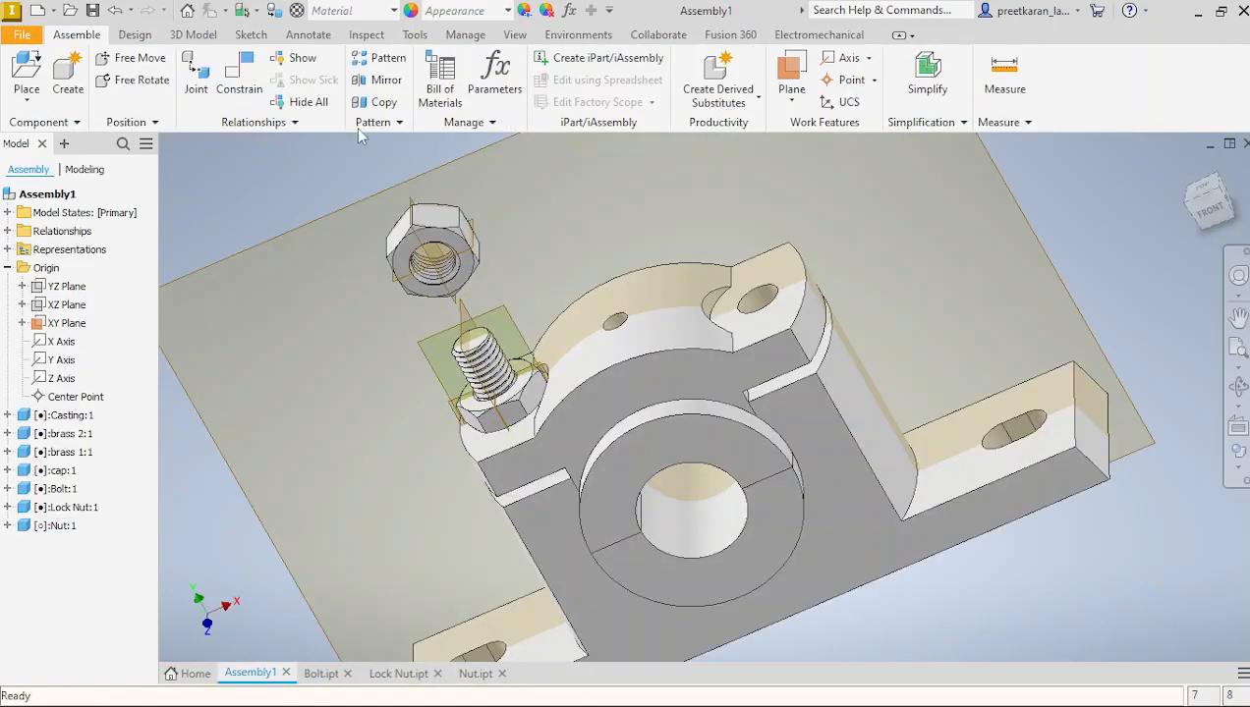
click(243, 82)
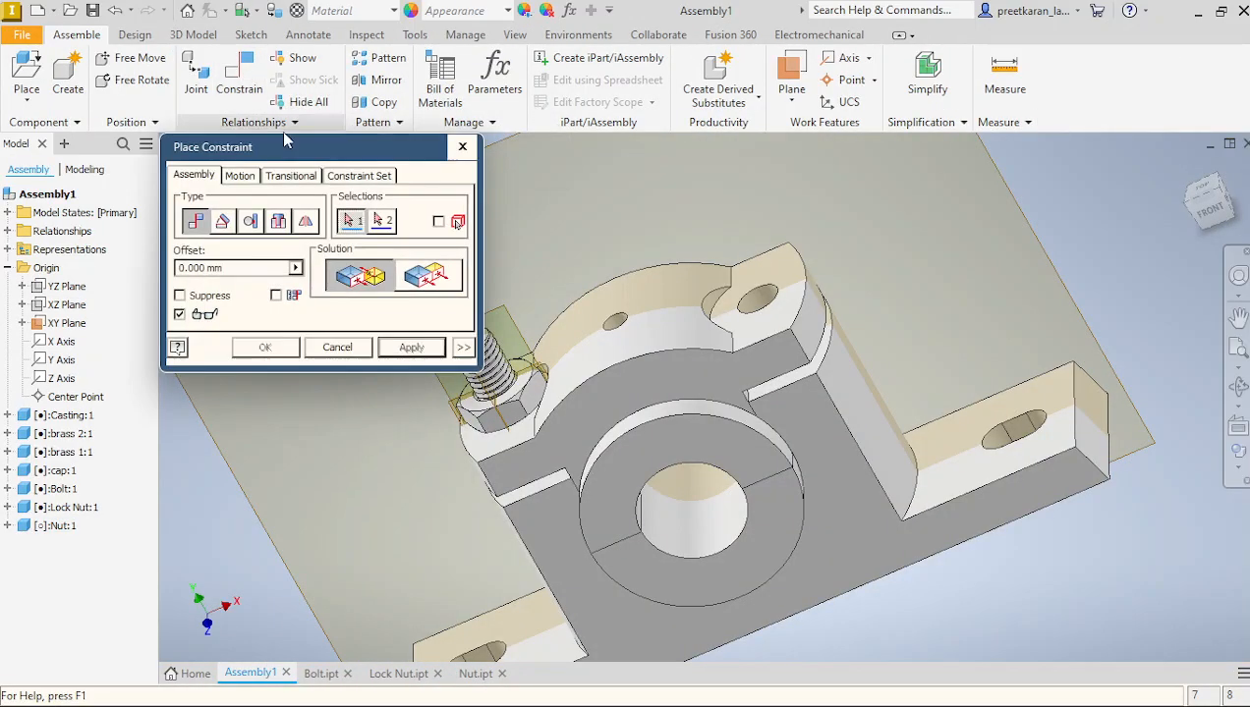
drag(388, 155, 228, 118)
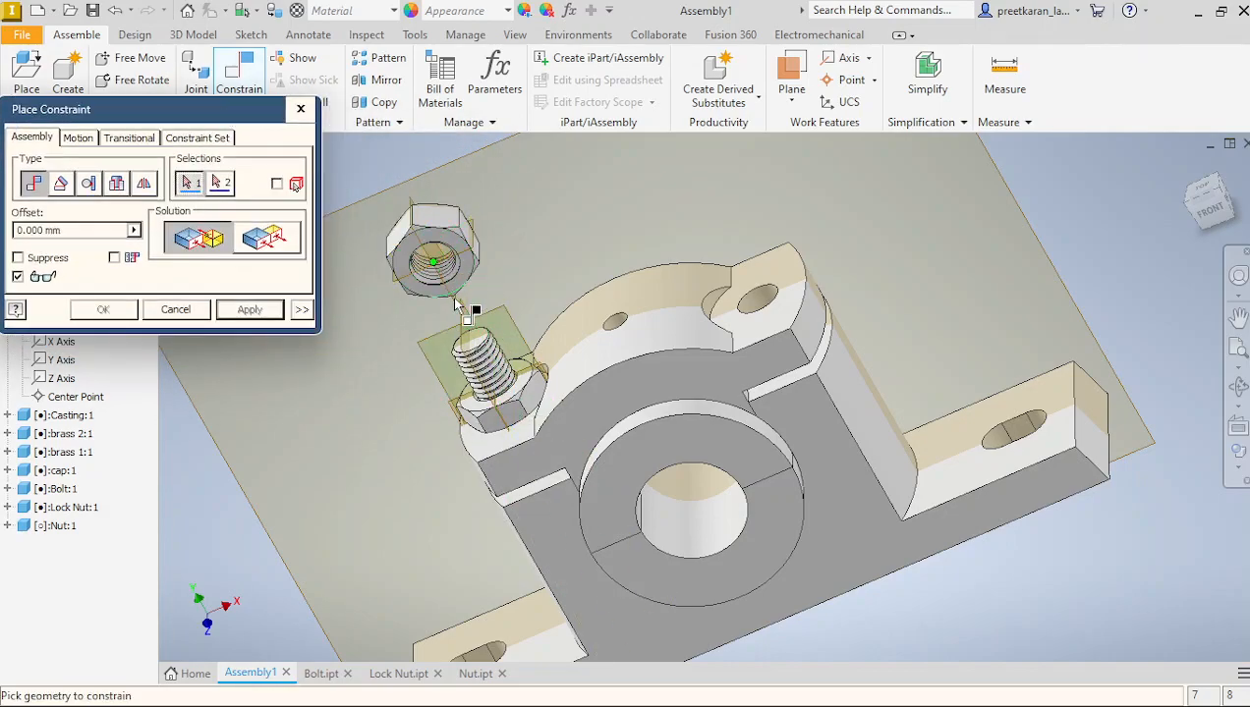
click(486, 383)
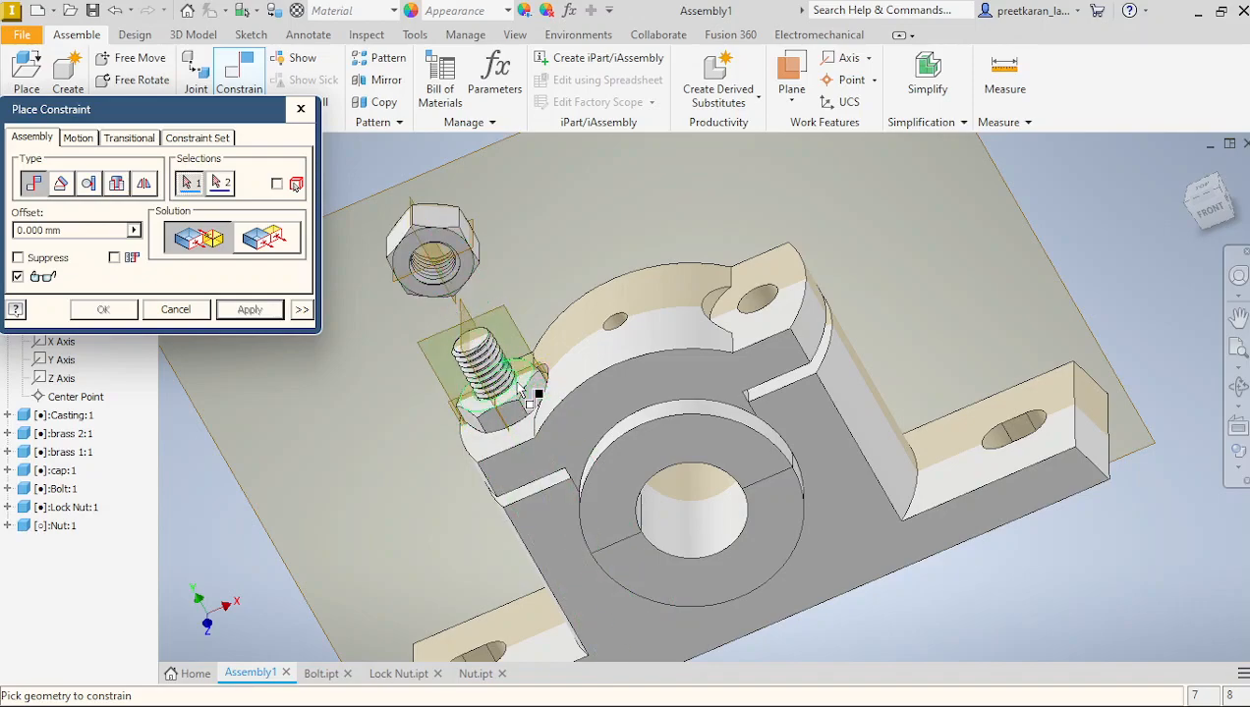
scroll(439, 278, up, 2)
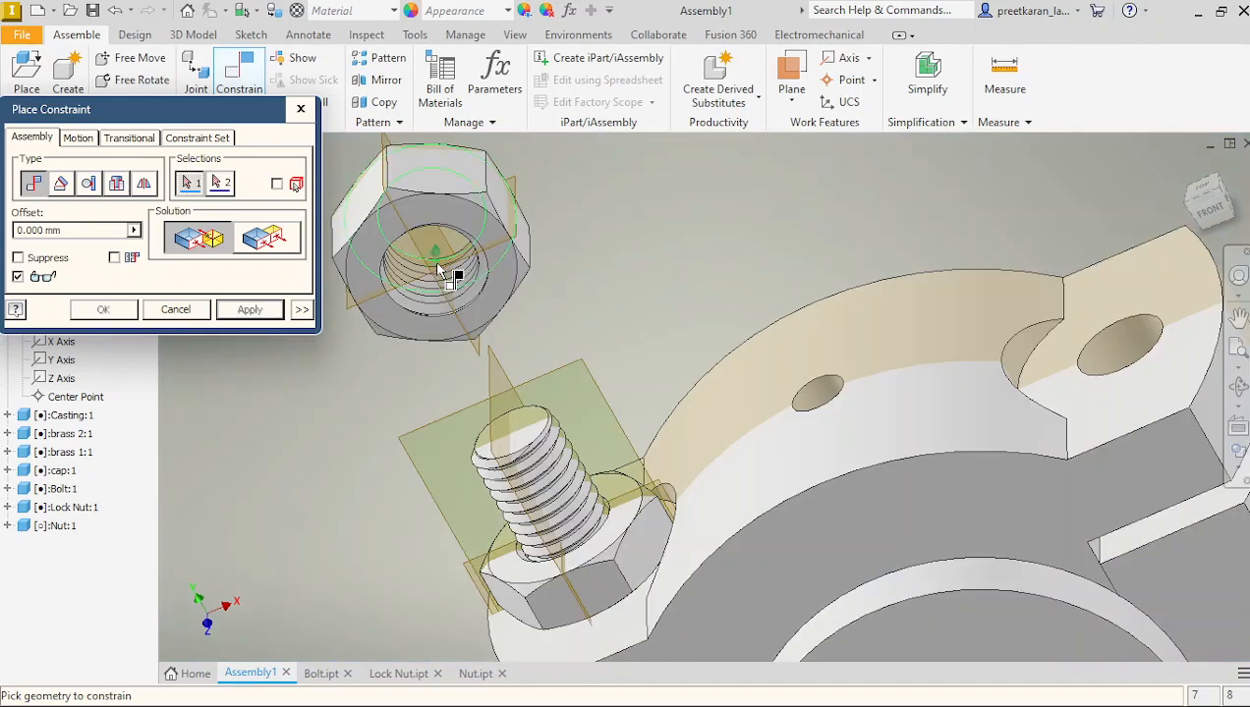
click(522, 243)
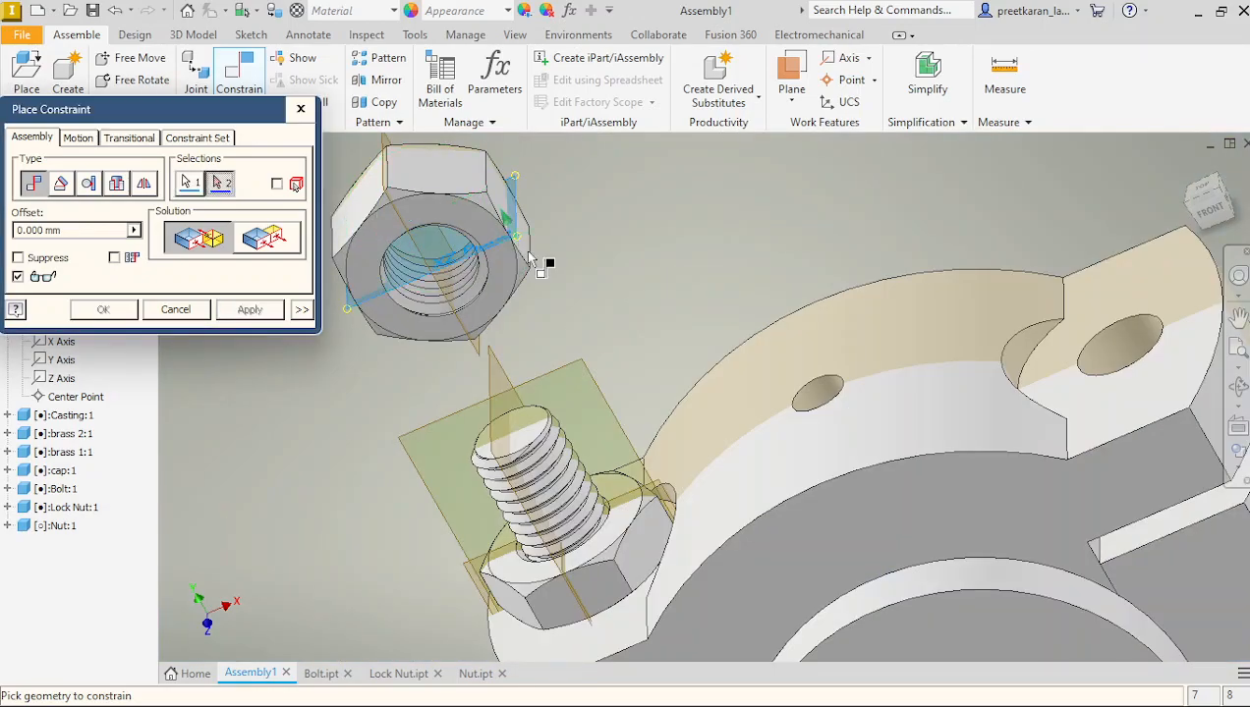
click(578, 362)
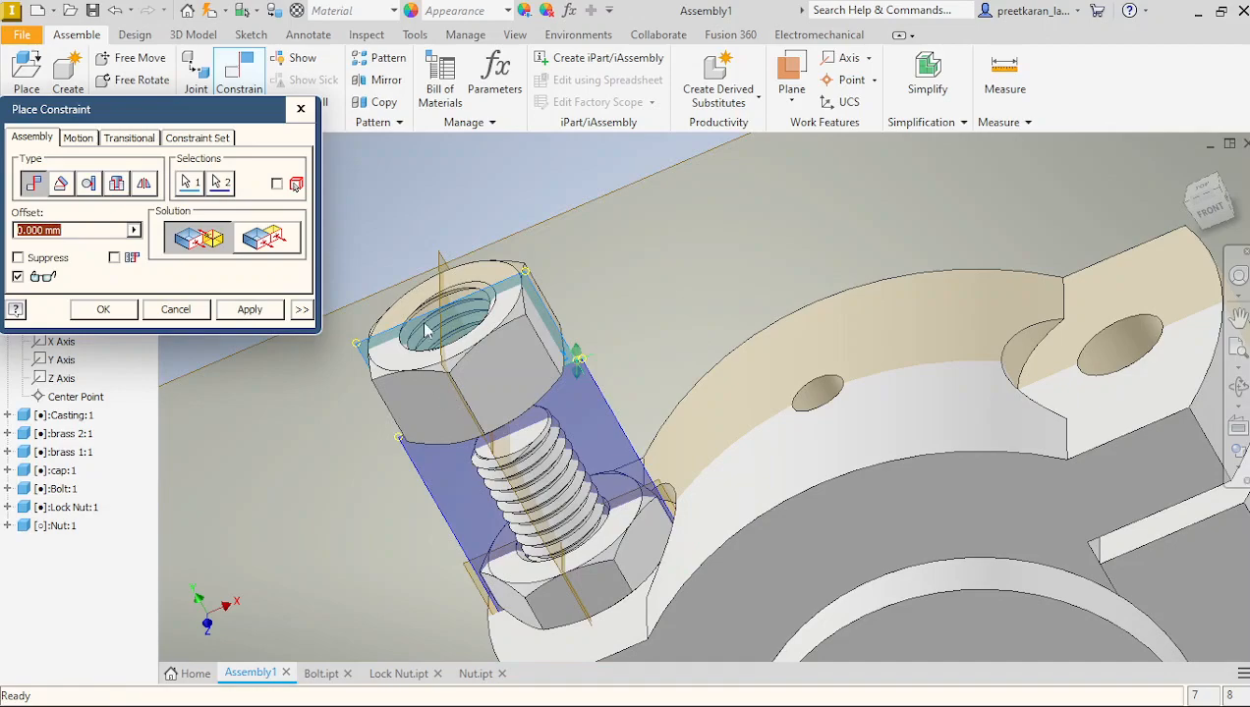
click(249, 309)
Mate the nut's YZ origin plane with the bolt's other lengthwise origin plane at 0 mm offset.
click(441, 258)
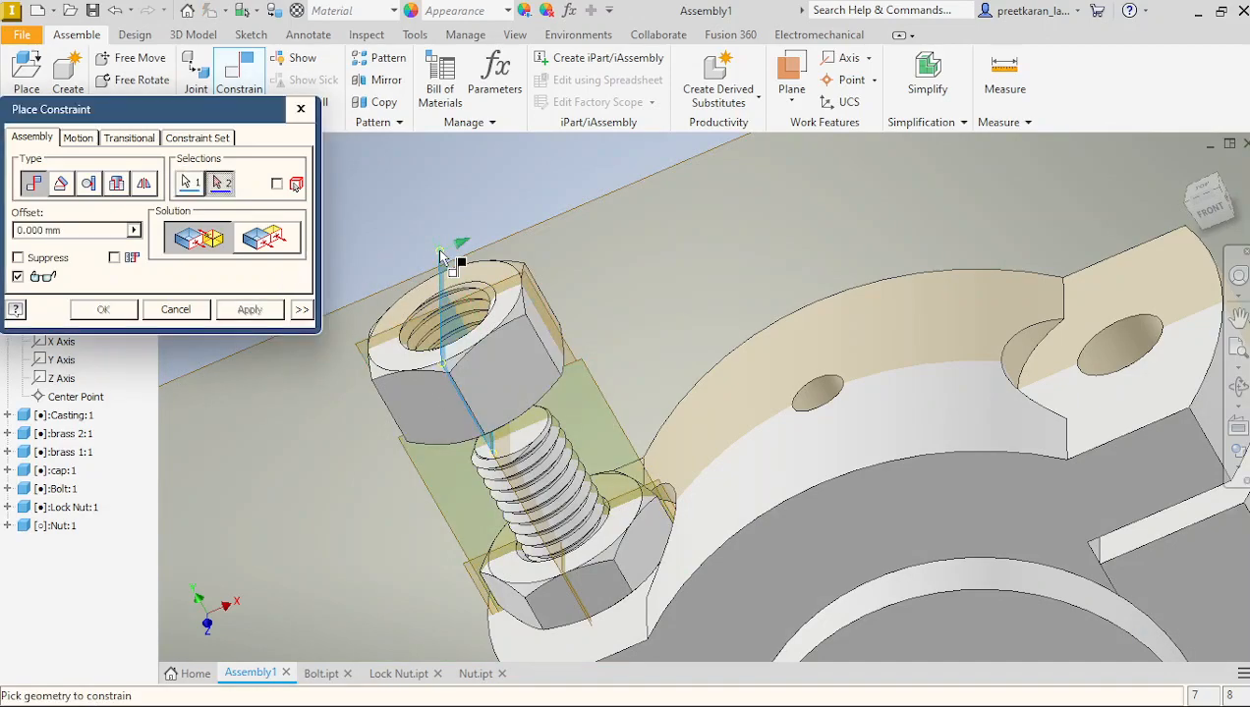
click(519, 507)
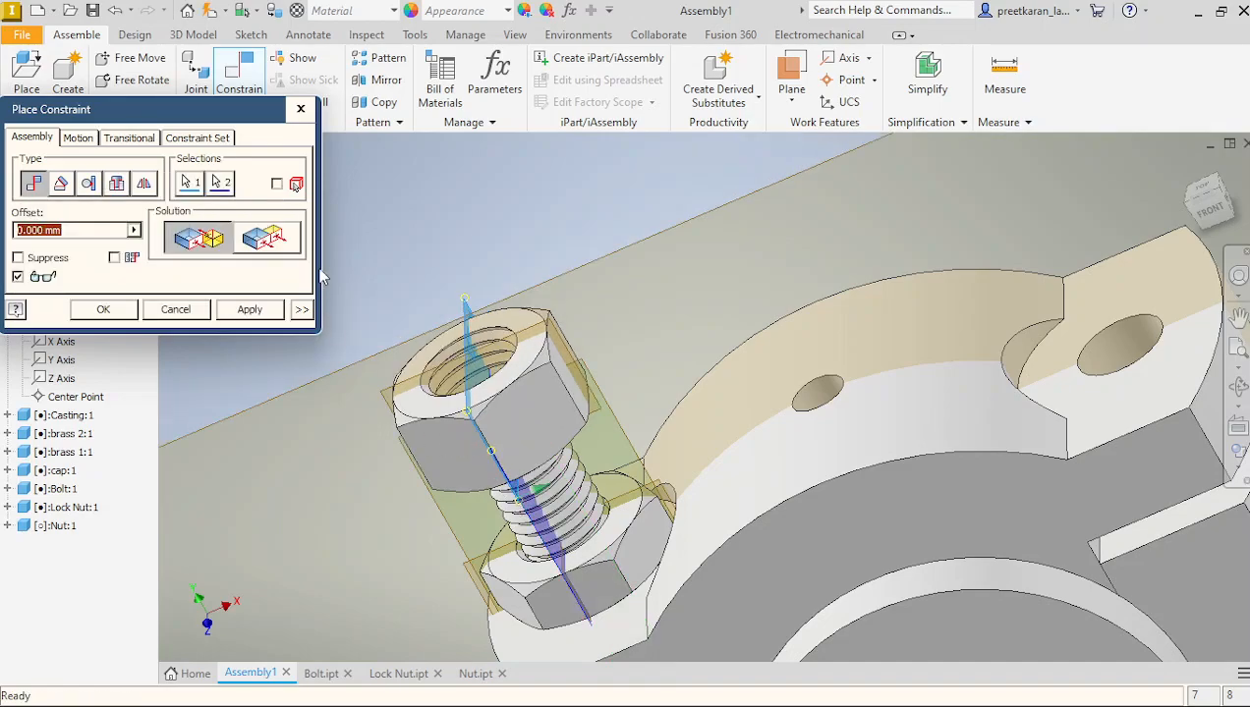
click(249, 309)
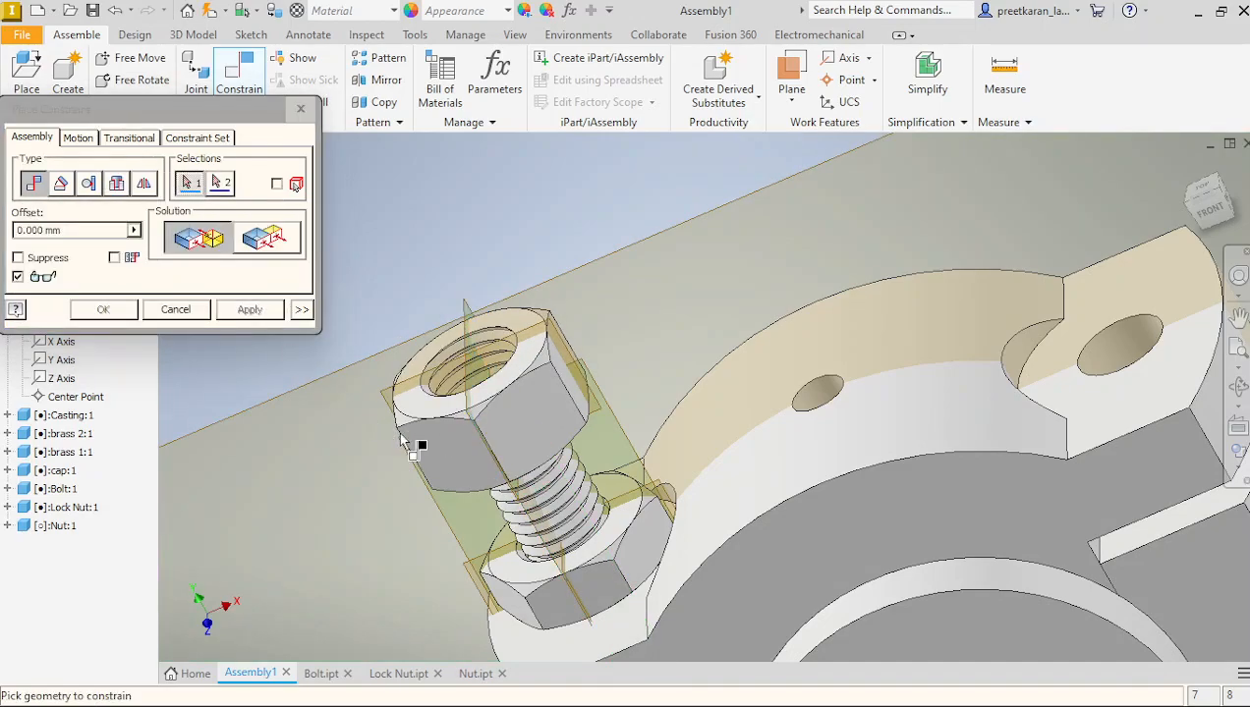
Mate the nut's underside to the lock nut's outer face at 0 mm offset and finish constraining.
click(617, 538)
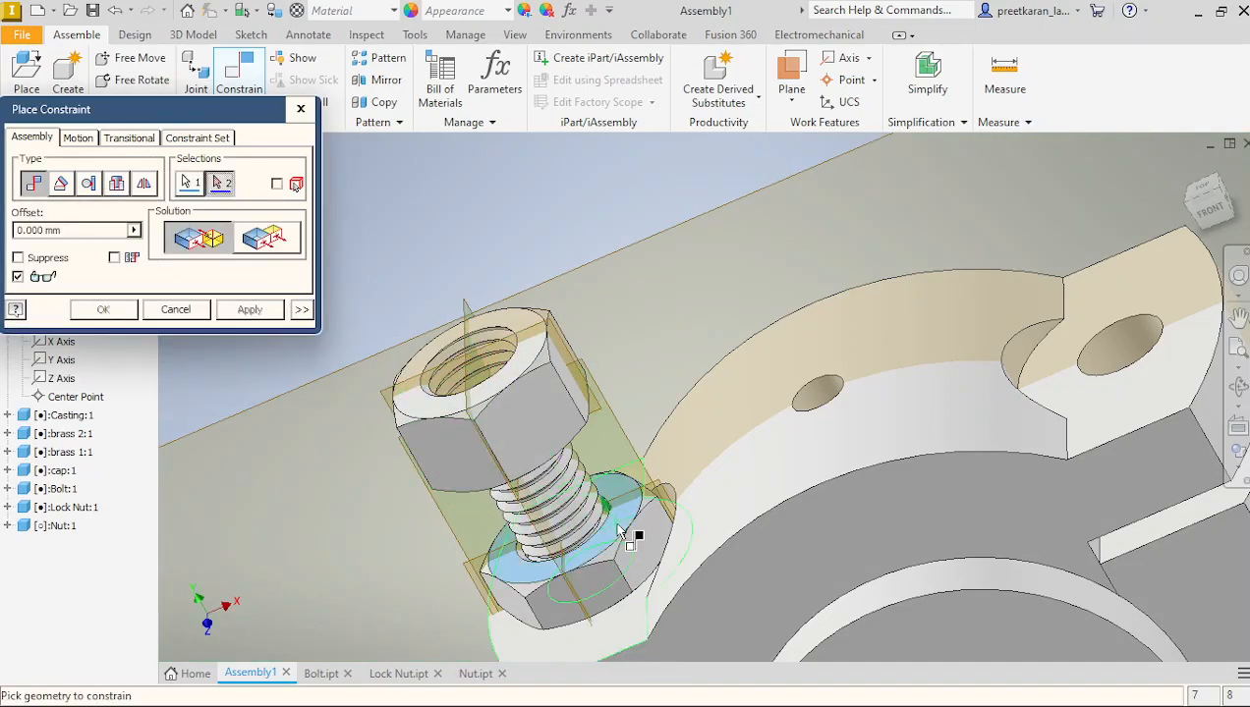
scroll(597, 507, up, 2)
click(1238, 386)
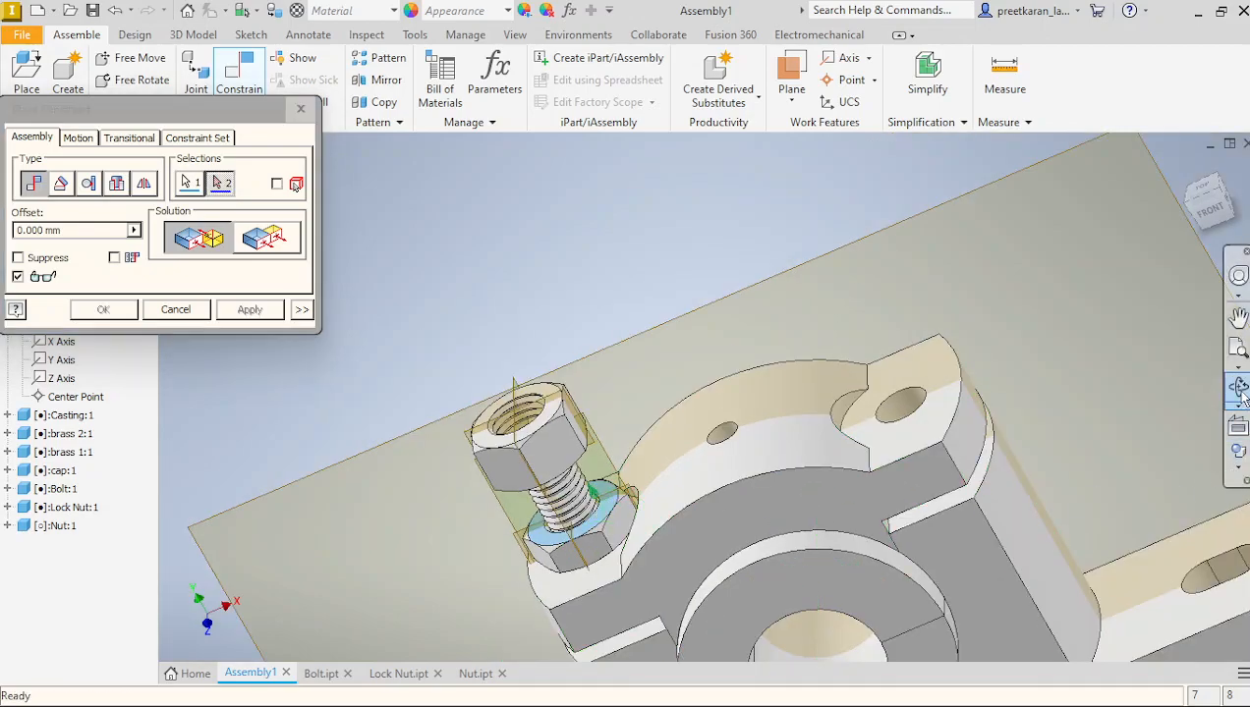
drag(649, 551, 691, 285)
right_click(614, 319)
click(685, 323)
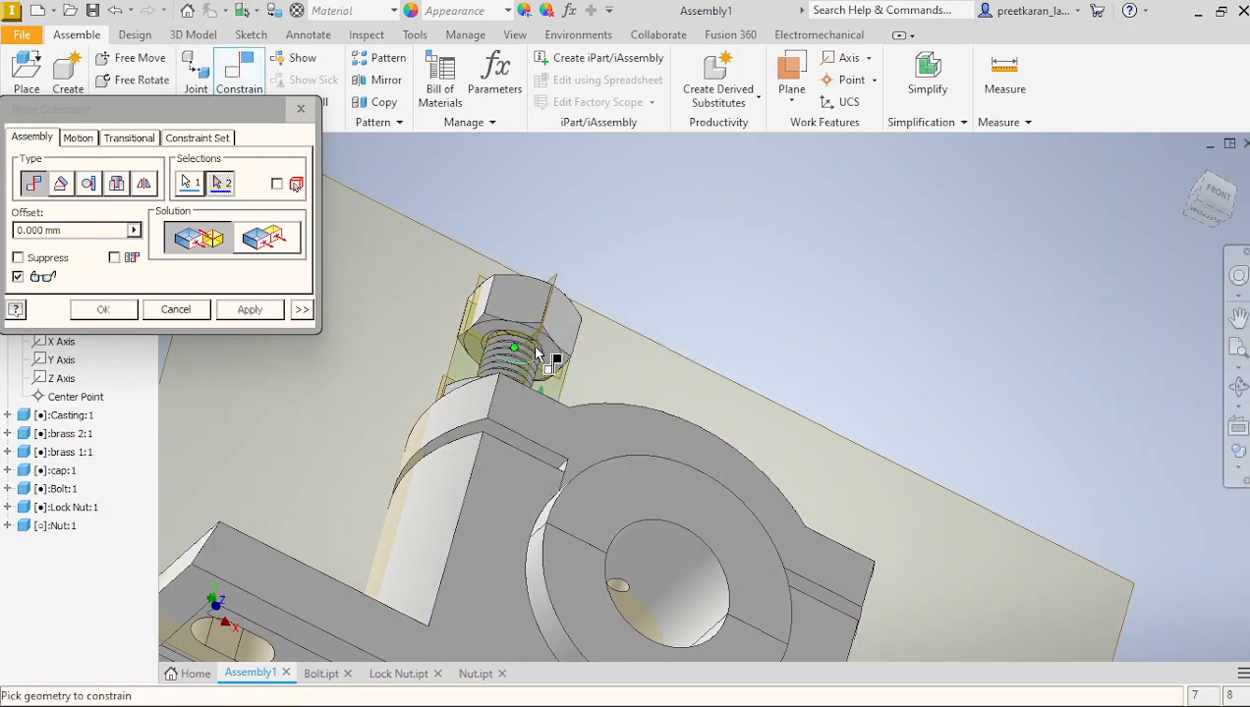
scroll(550, 346, down, 5)
click(608, 353)
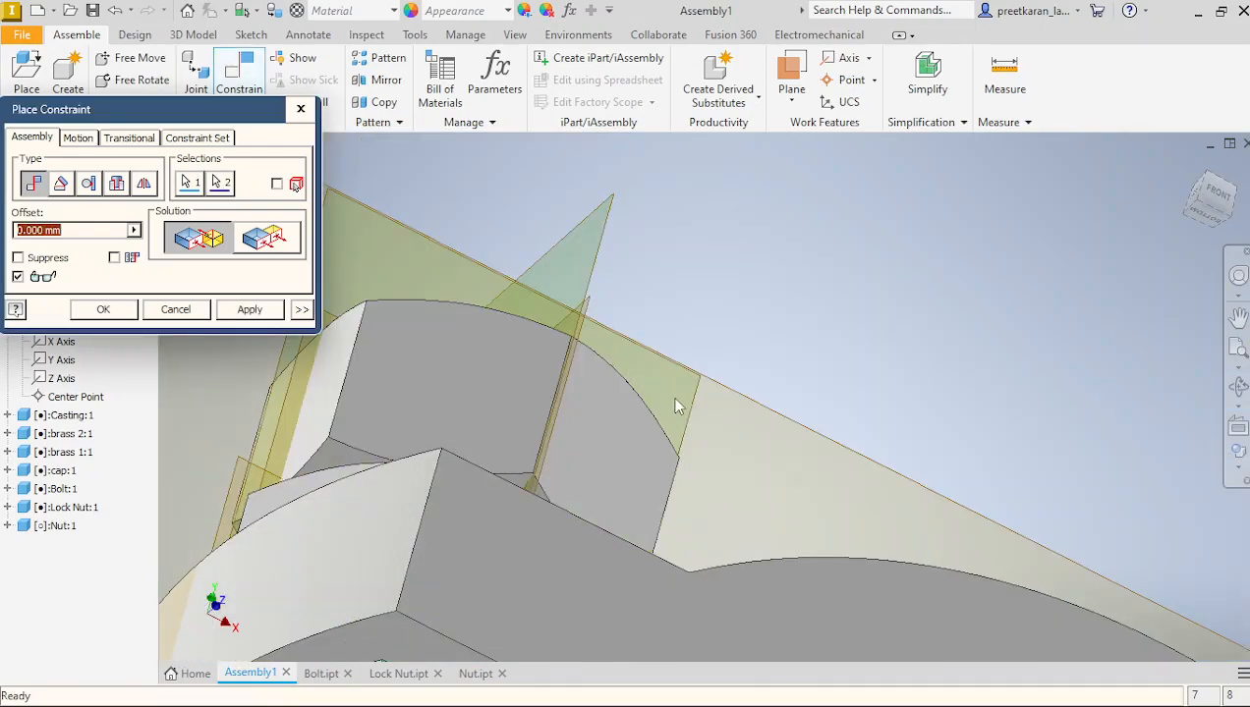
click(1236, 389)
drag(668, 447, 583, 570)
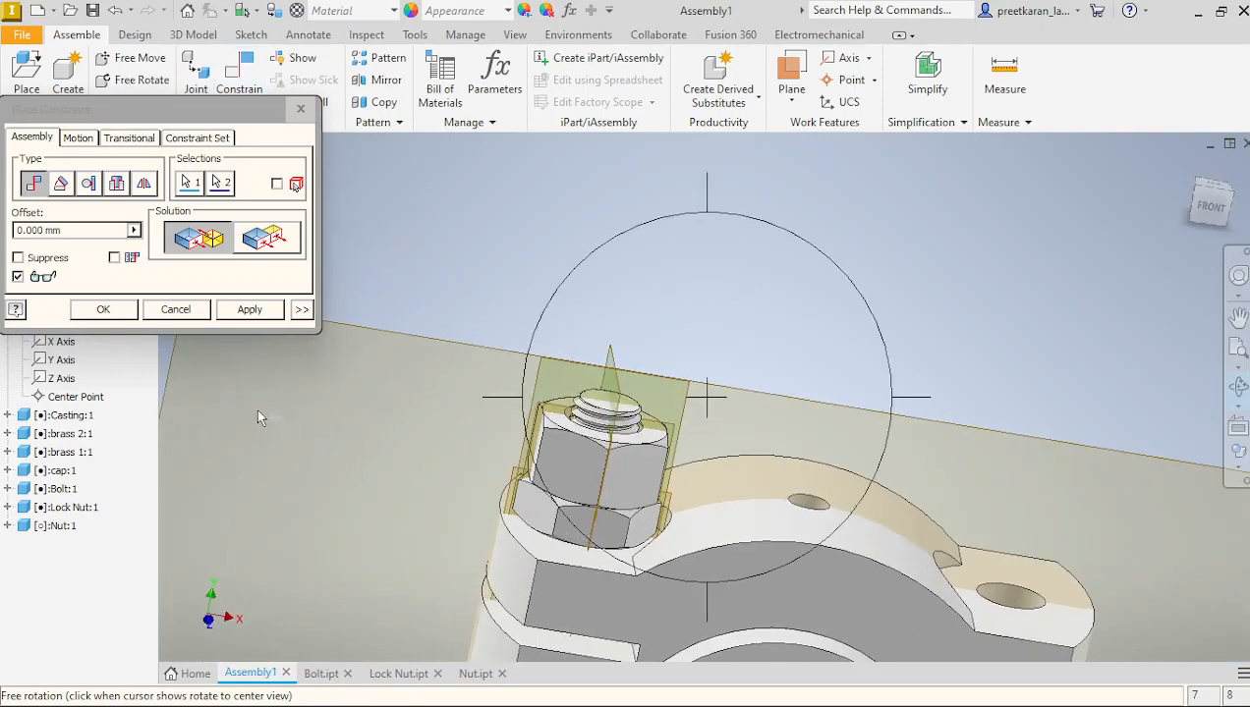
click(248, 312)
click(177, 309)
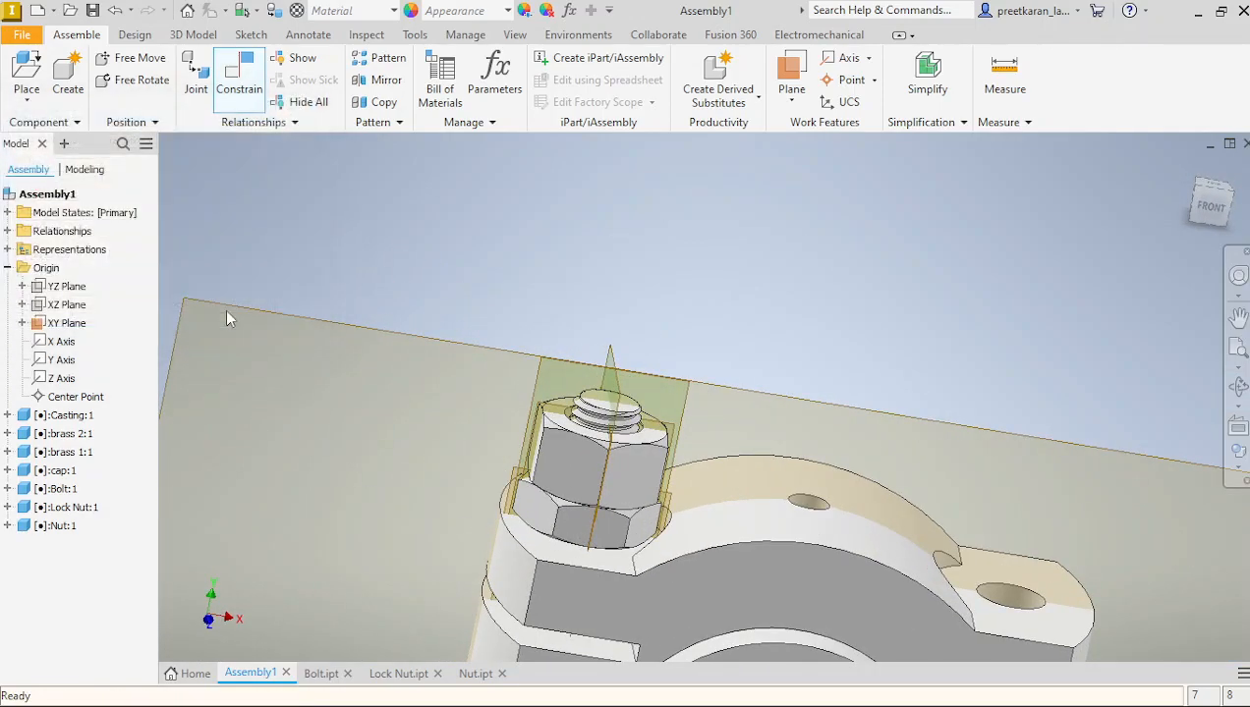
scroll(476, 336, down, 5)
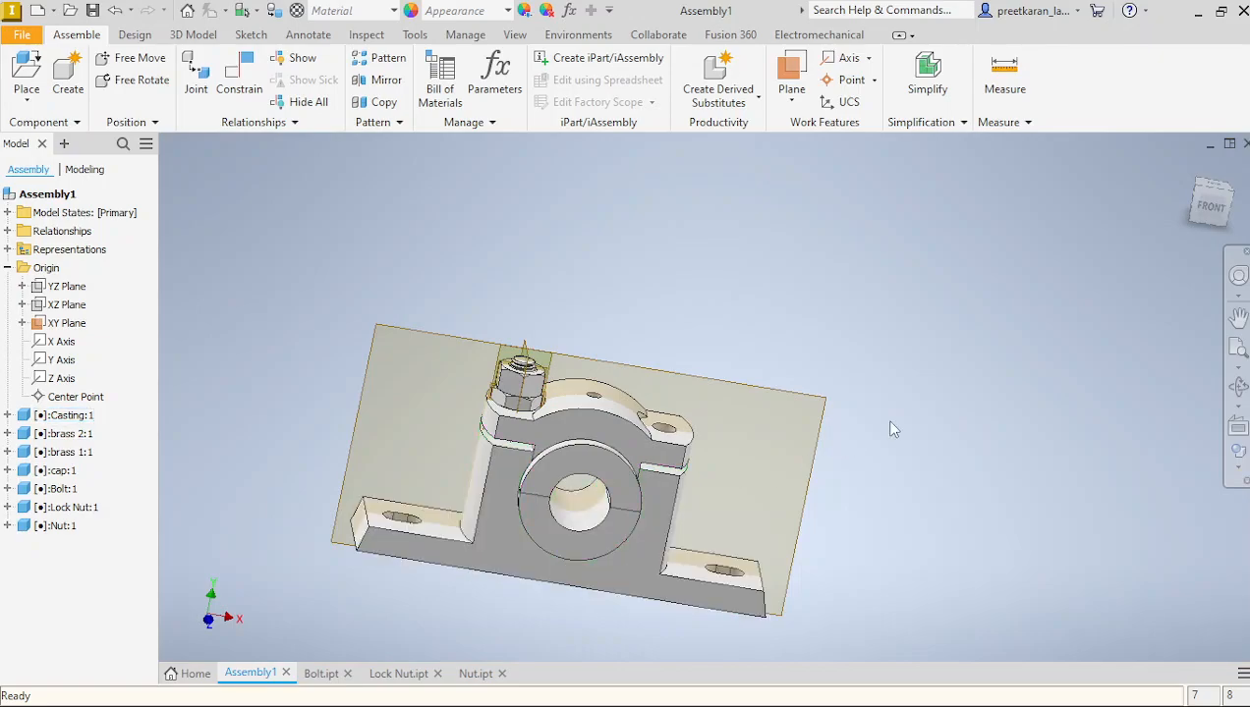
Hide the XY origin plane of Assembly1.
scroll(892, 424, down, 4)
scroll(692, 479, up, 5)
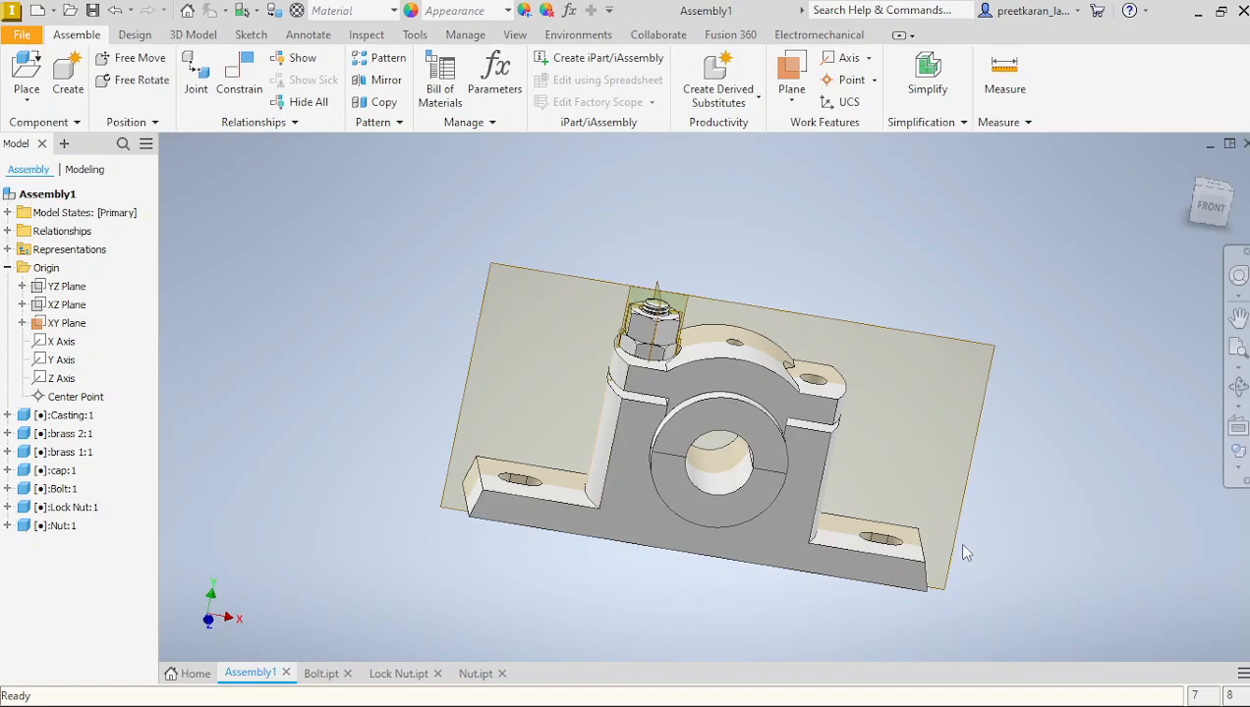
right_click(77, 324)
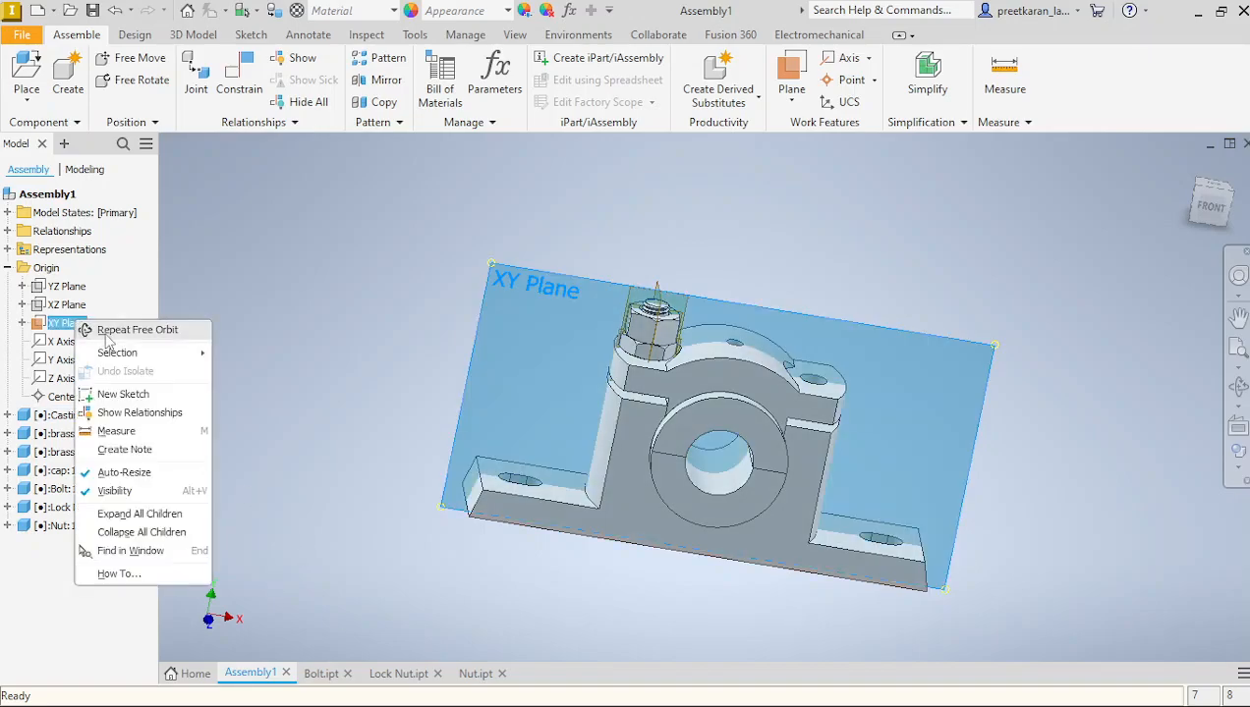
click(129, 490)
In the Bolt part, hide the YZ and XZ origin planes, then close the part with its changes saved.
click(324, 674)
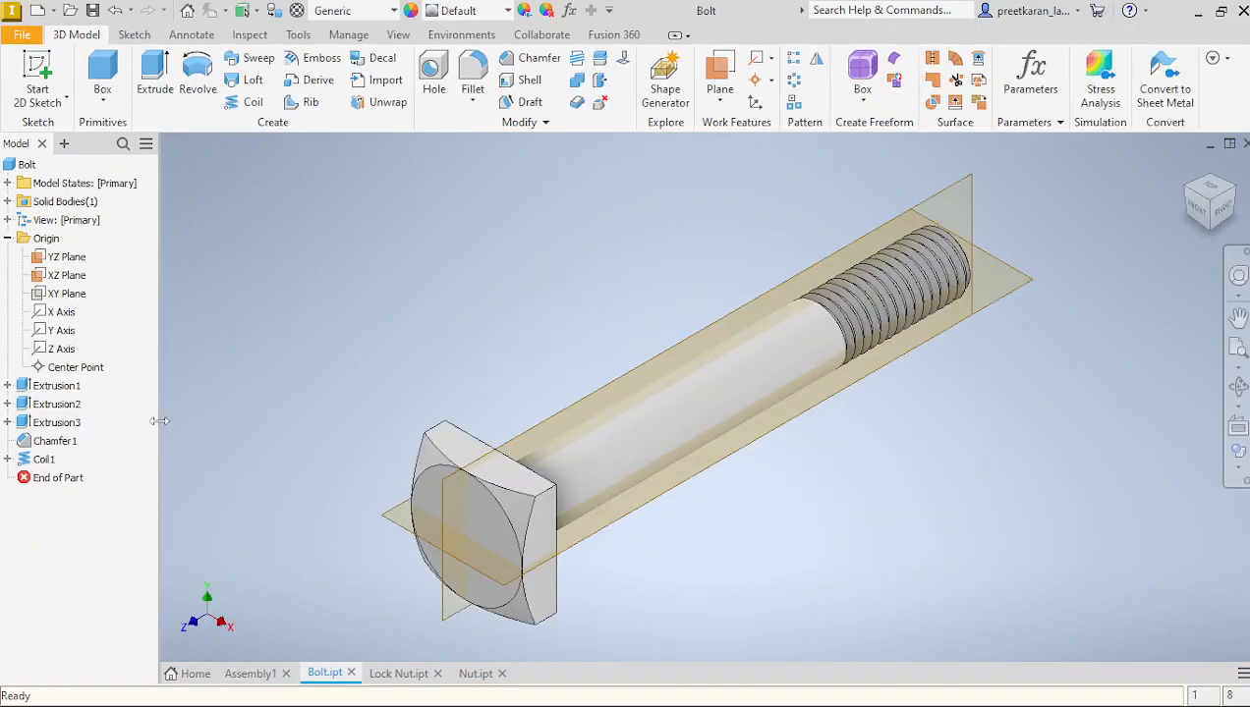
right_click(78, 261)
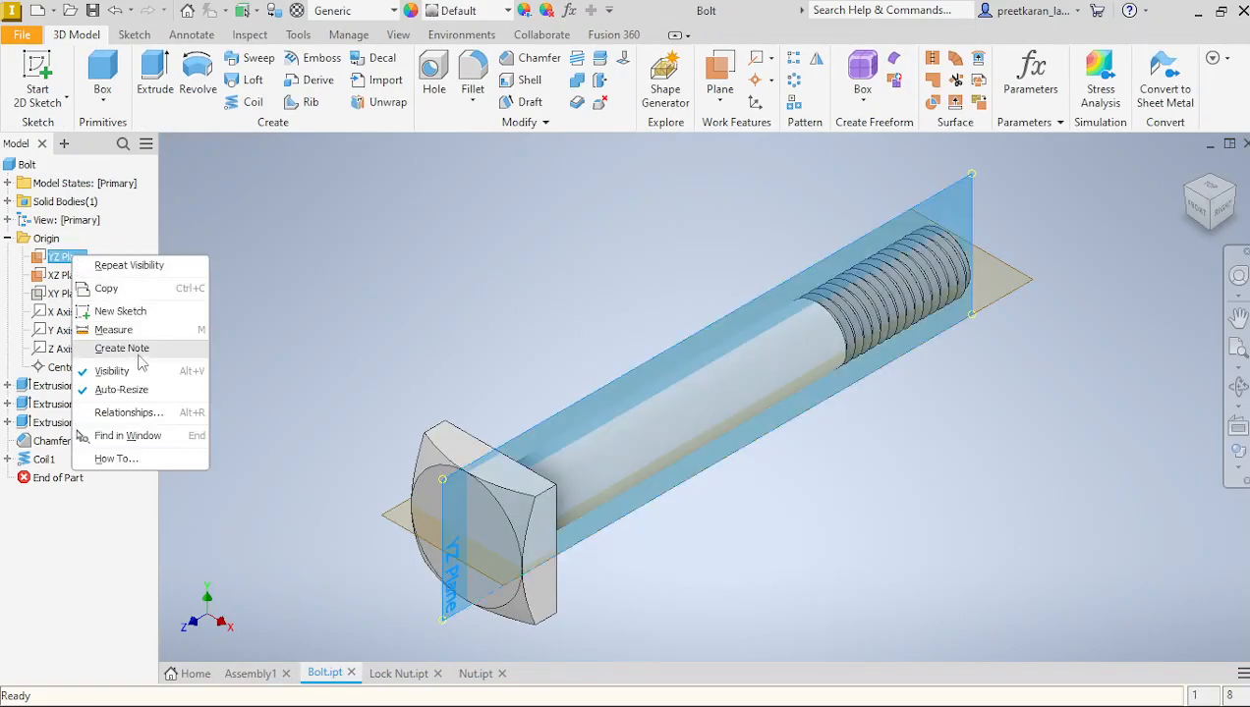
click(140, 372)
right_click(71, 284)
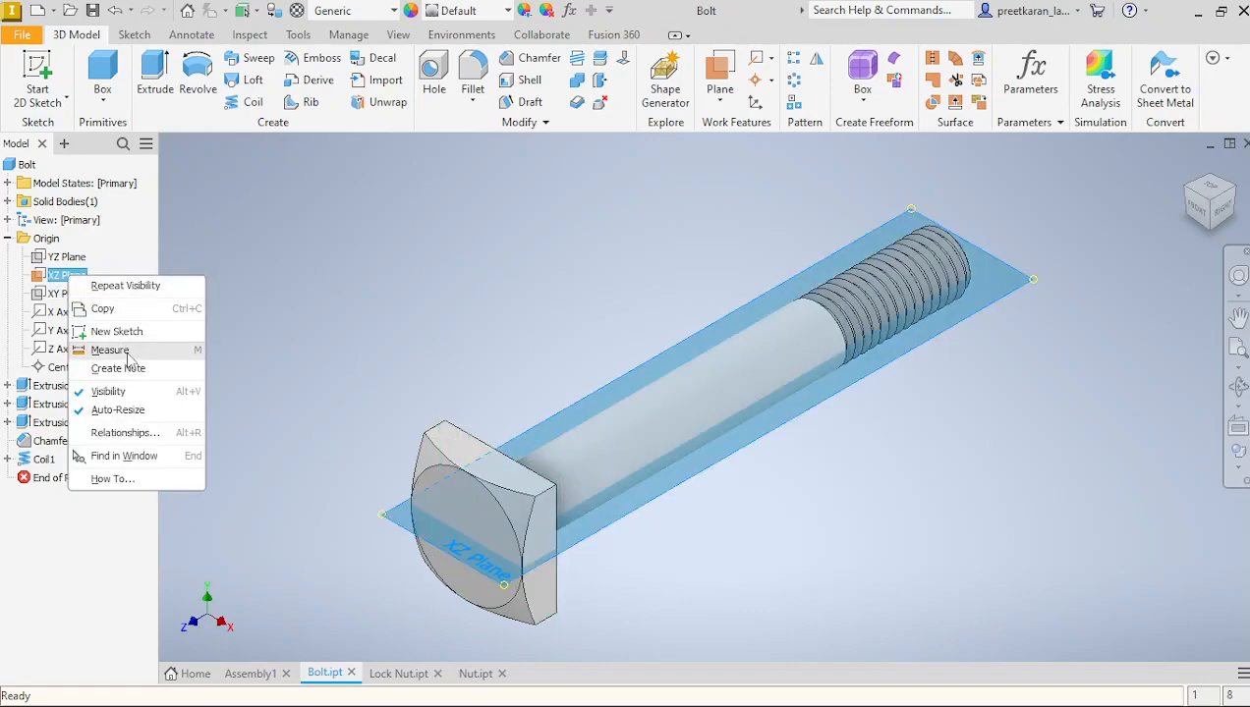
click(137, 392)
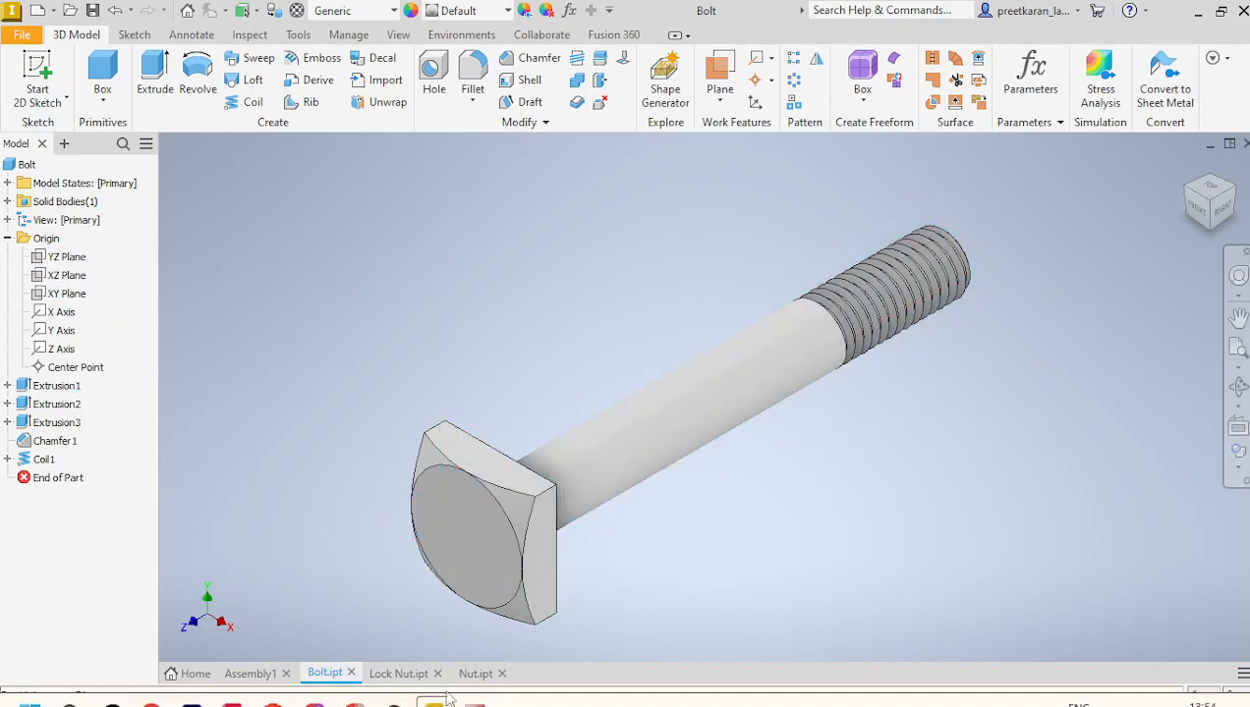
click(351, 673)
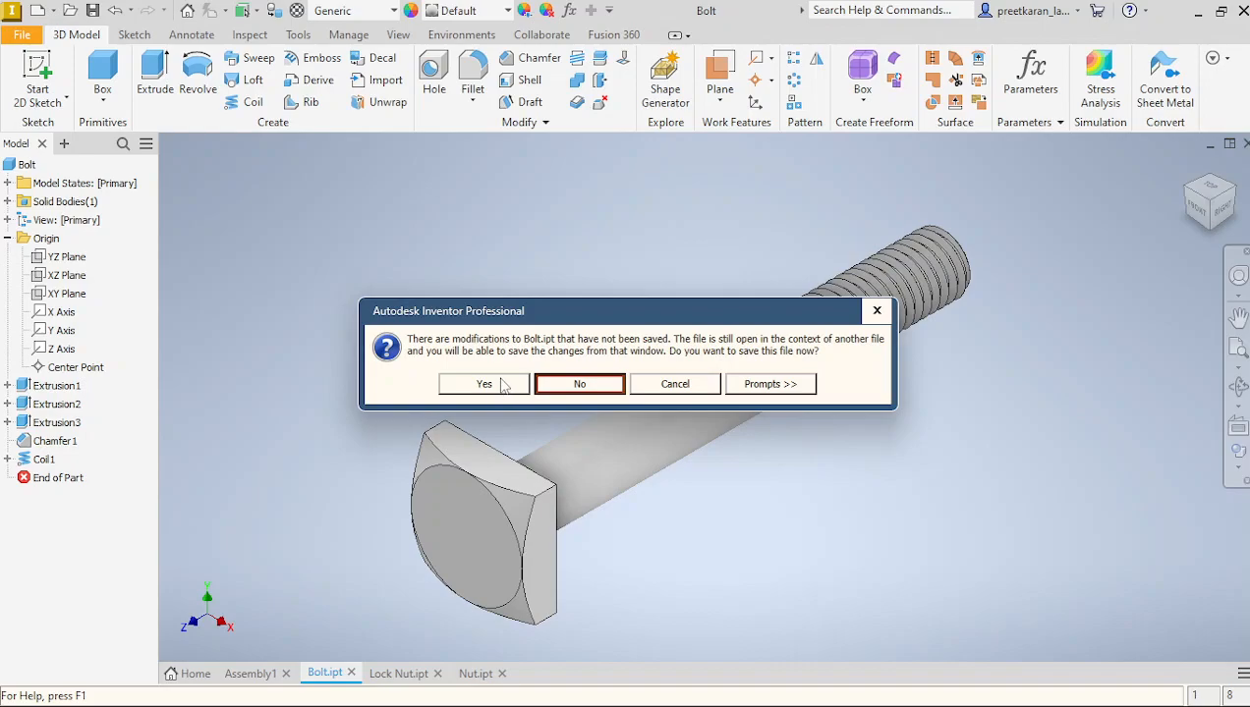
click(501, 383)
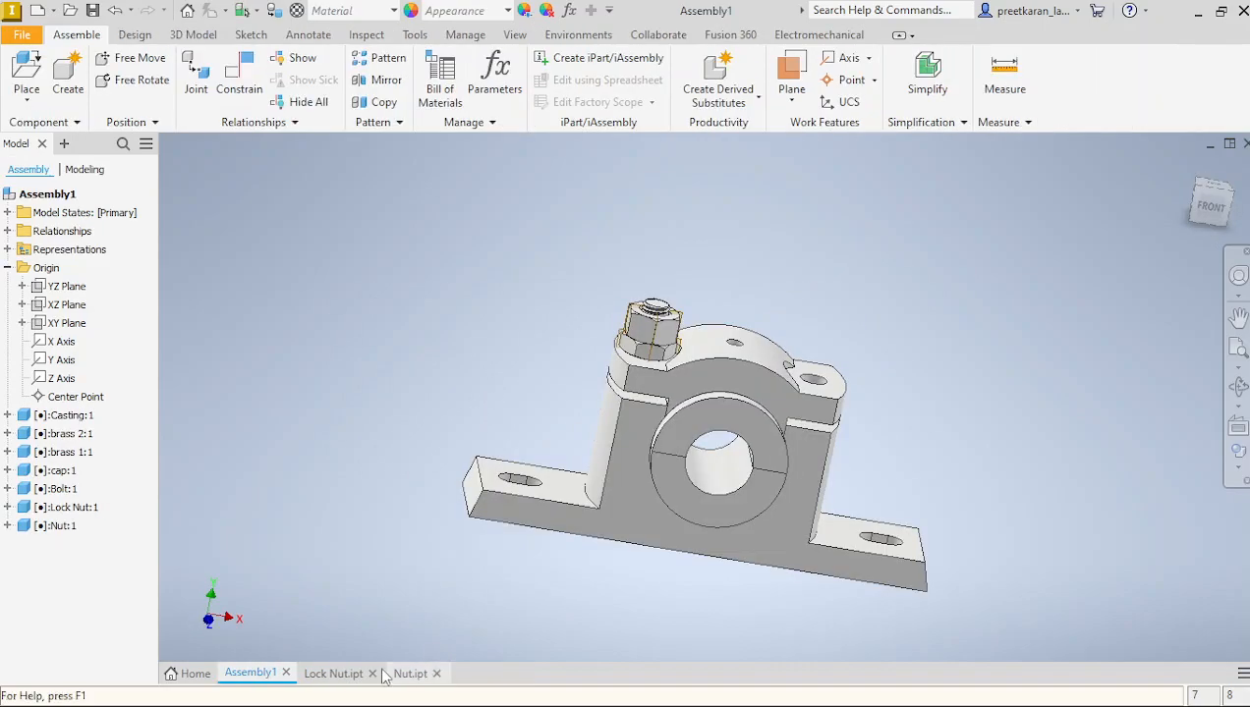
In the Lock Nut part, hide the YZ and XZ origin planes, then save and close the part.
click(337, 674)
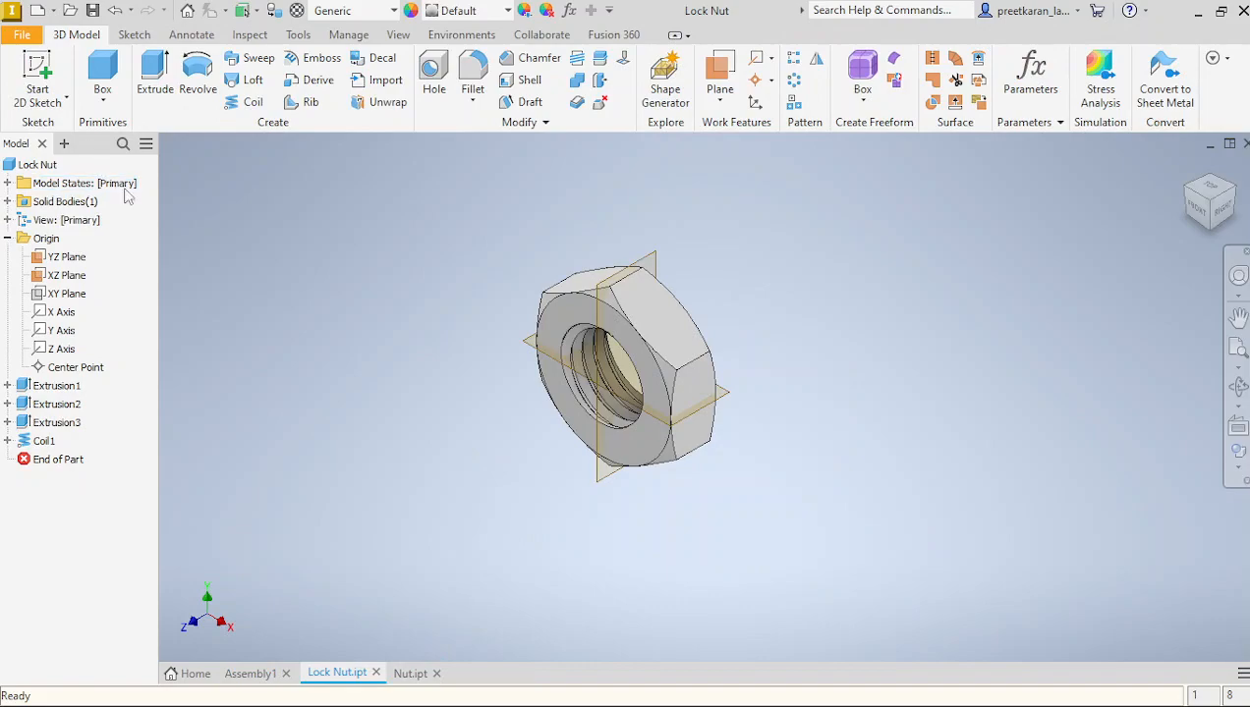
right_click(69, 258)
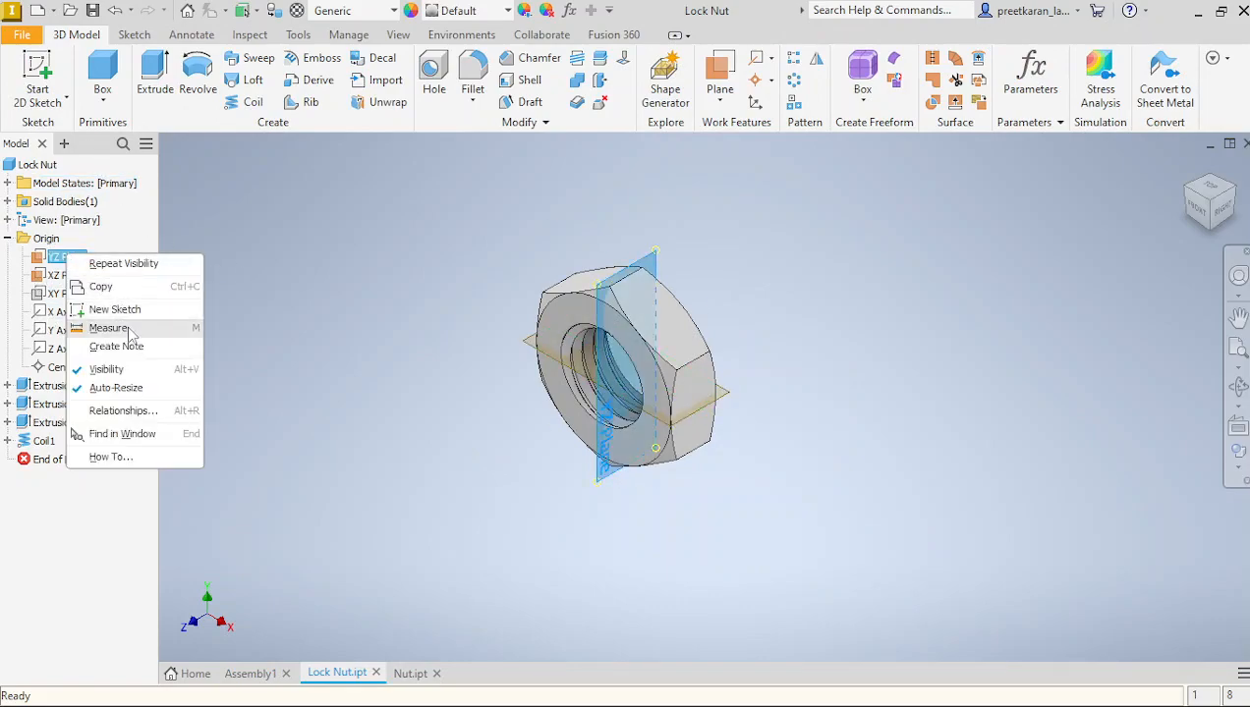
click(107, 368)
right_click(78, 278)
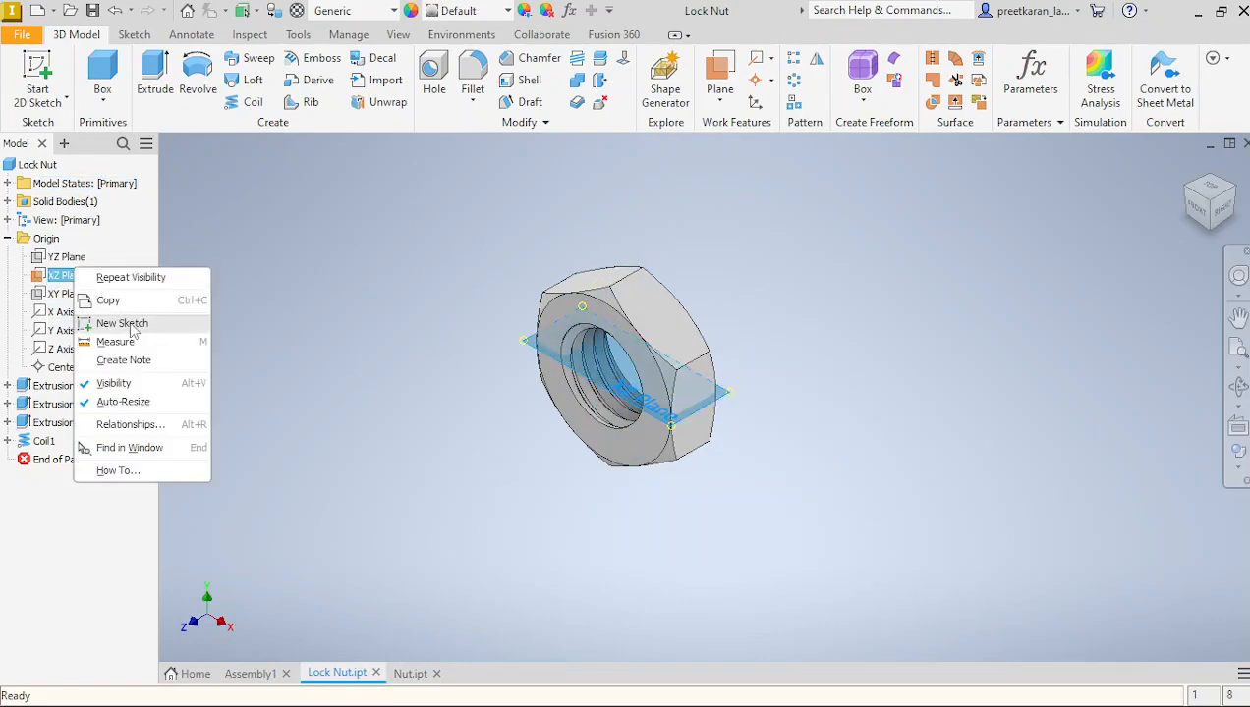
click(123, 385)
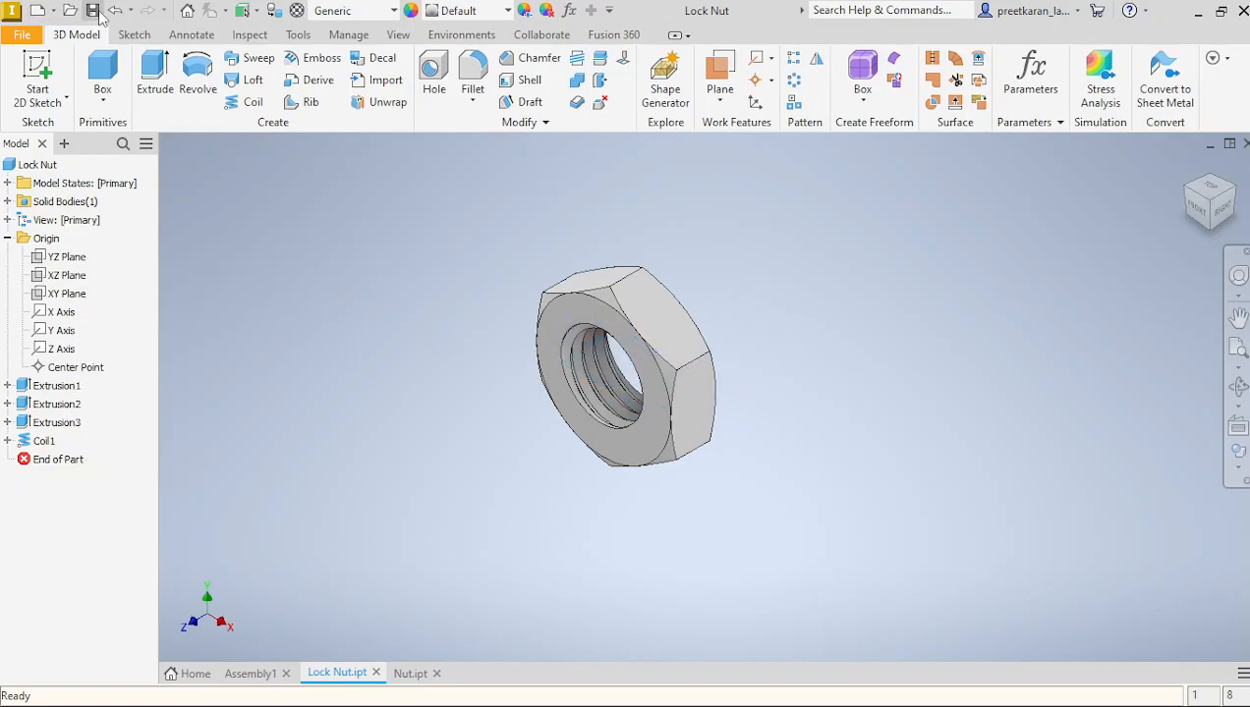
click(375, 673)
Hide the YZ and XZ origin planes in the Nut part and close it to return to Assembly1.
click(320, 673)
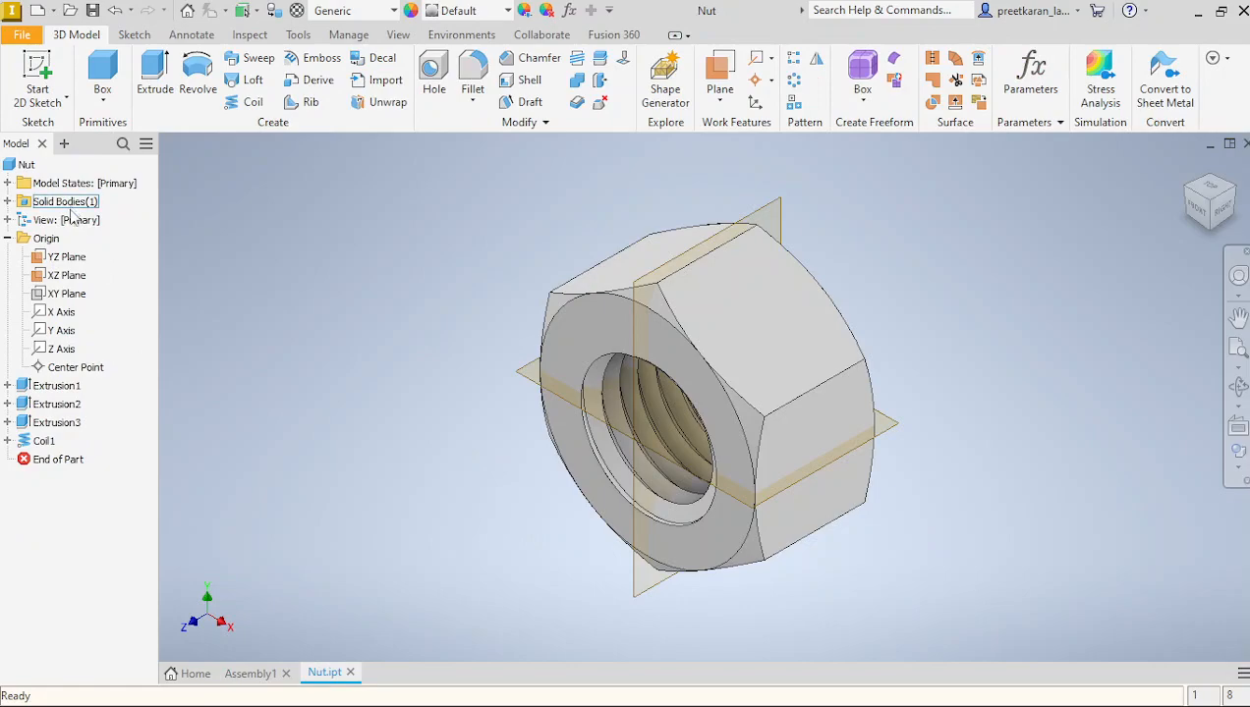
right_click(61, 258)
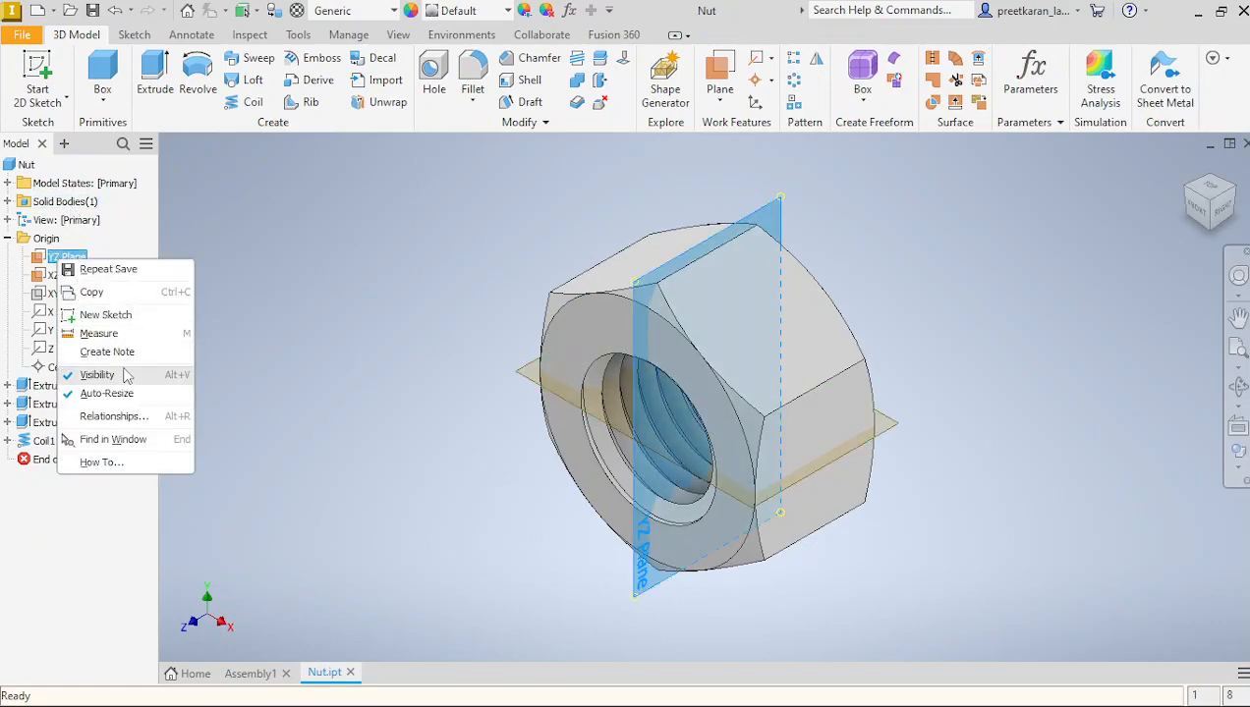
click(116, 375)
right_click(63, 276)
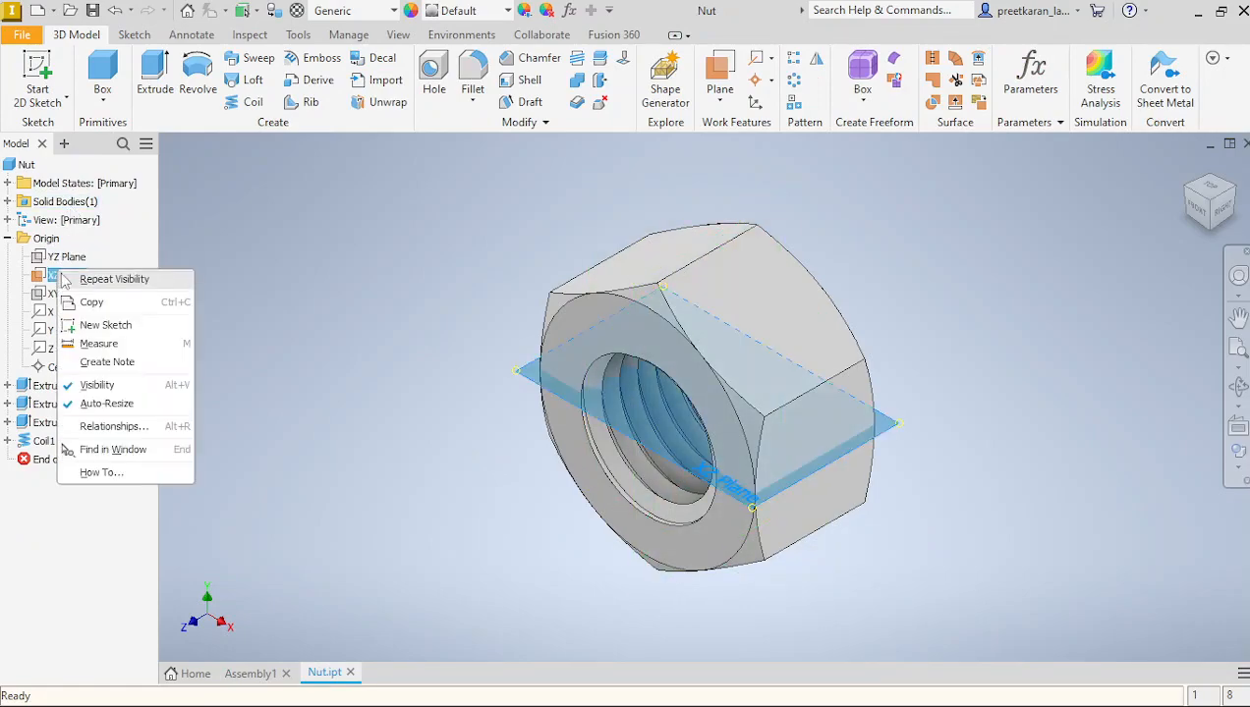
click(116, 385)
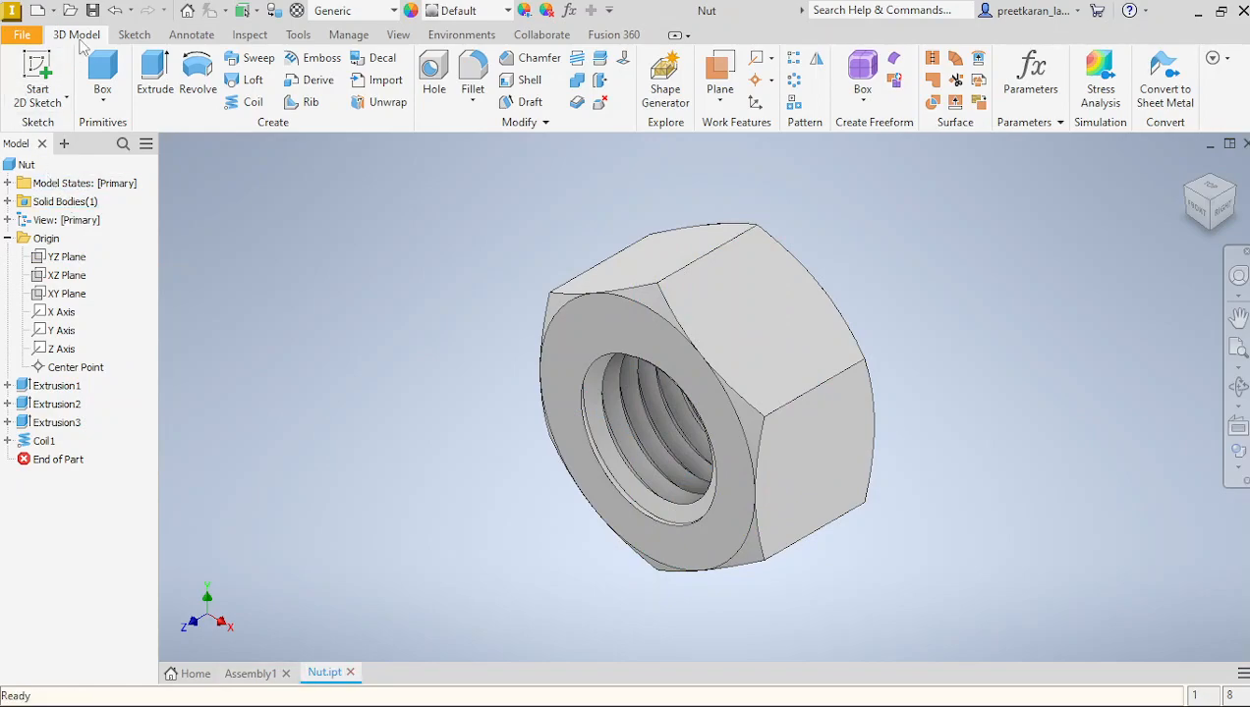
click(350, 673)
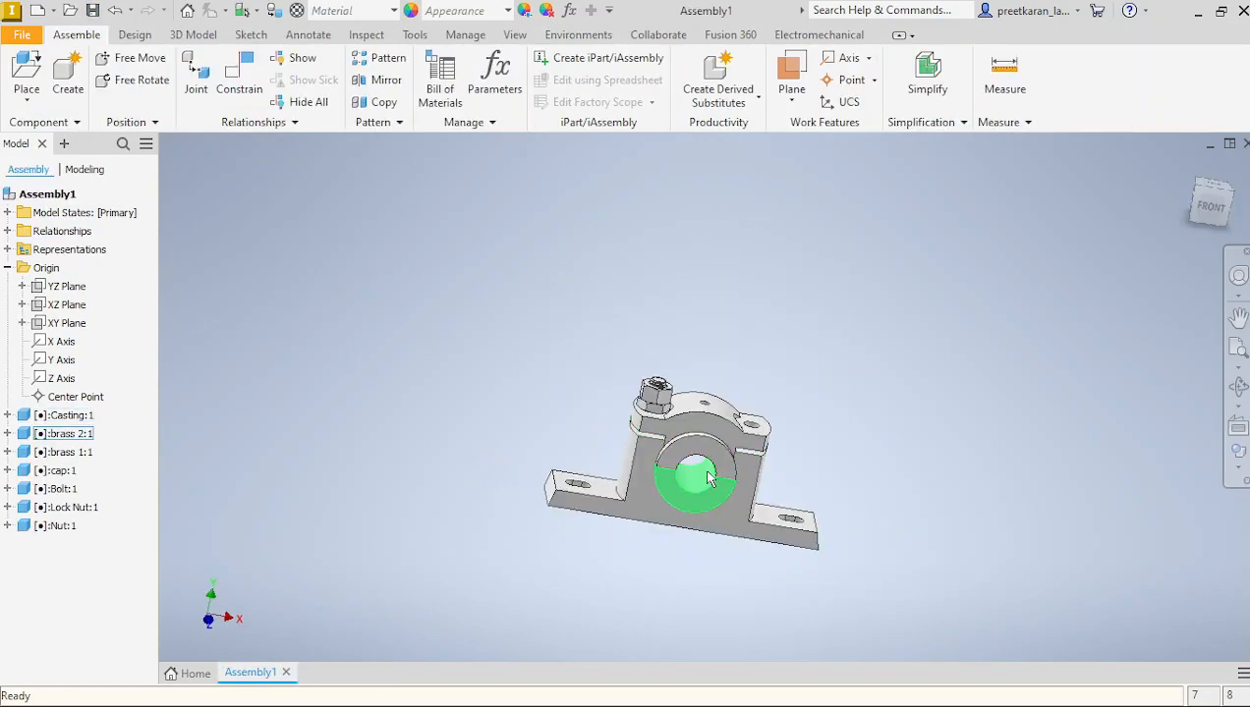
Show the assembly from the front in the Wireframe visual style and examine how the brasses, cap and bolt fit internally.
scroll(709, 478, up, 4)
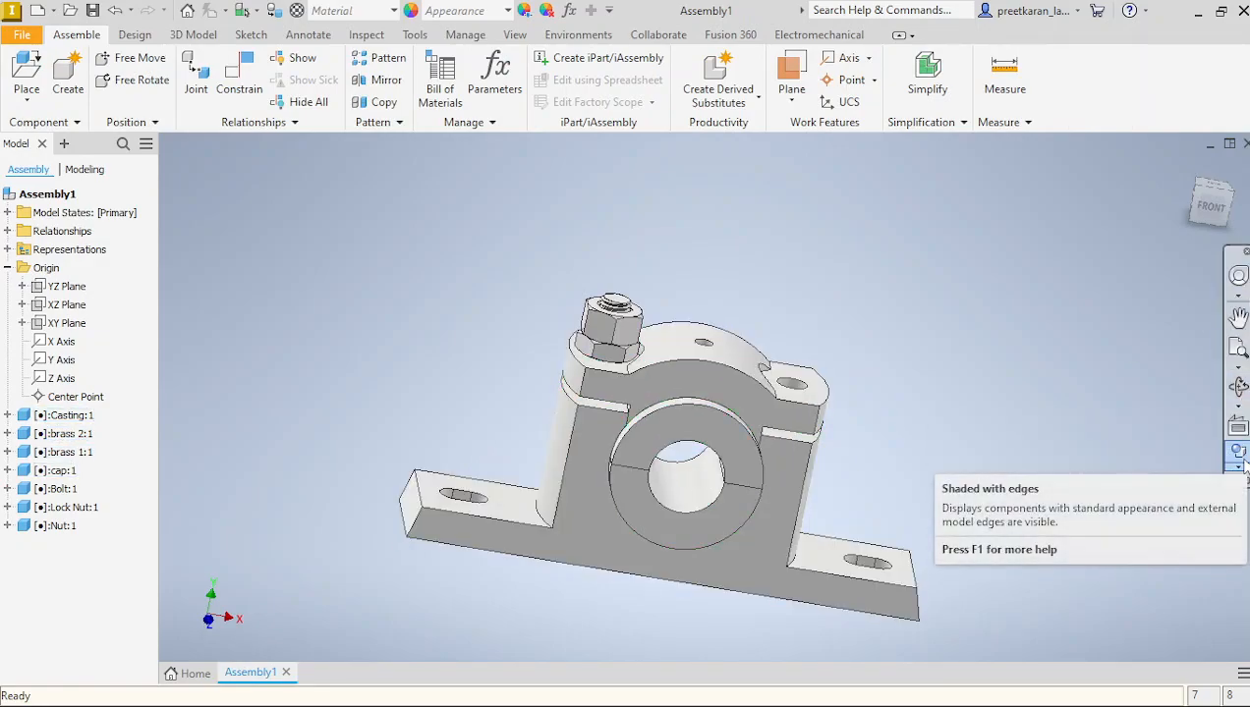
click(1209, 206)
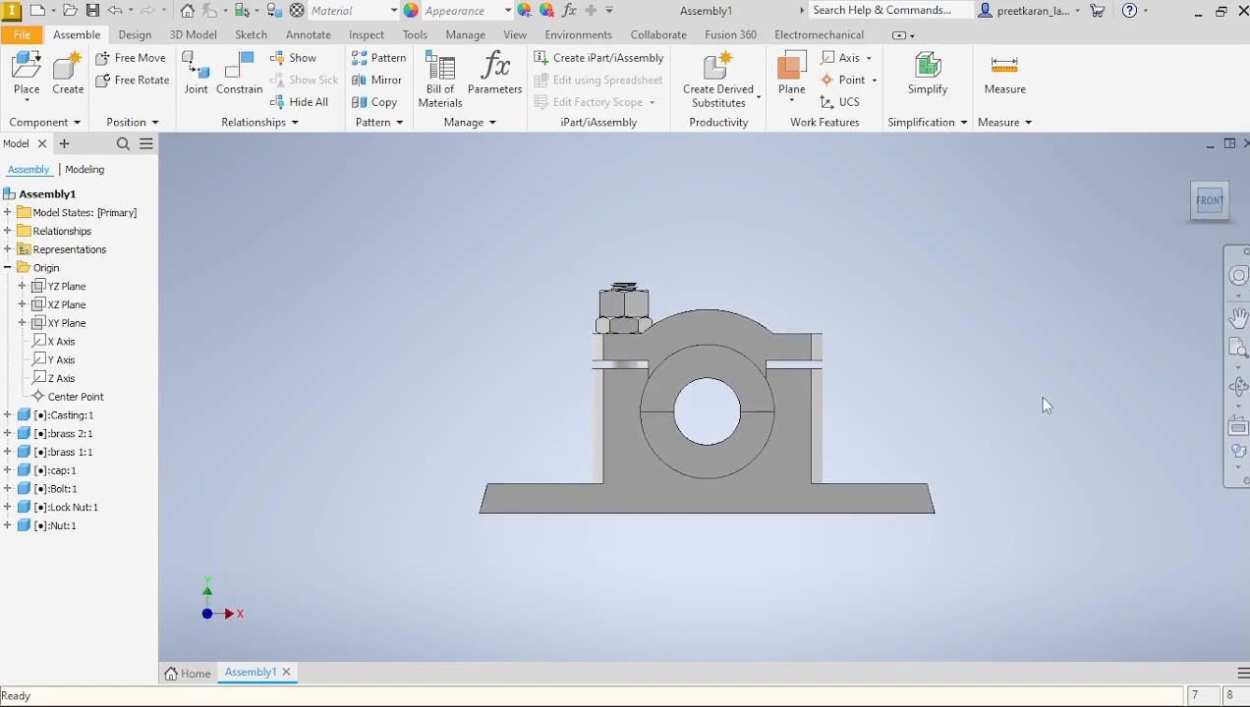
click(1242, 472)
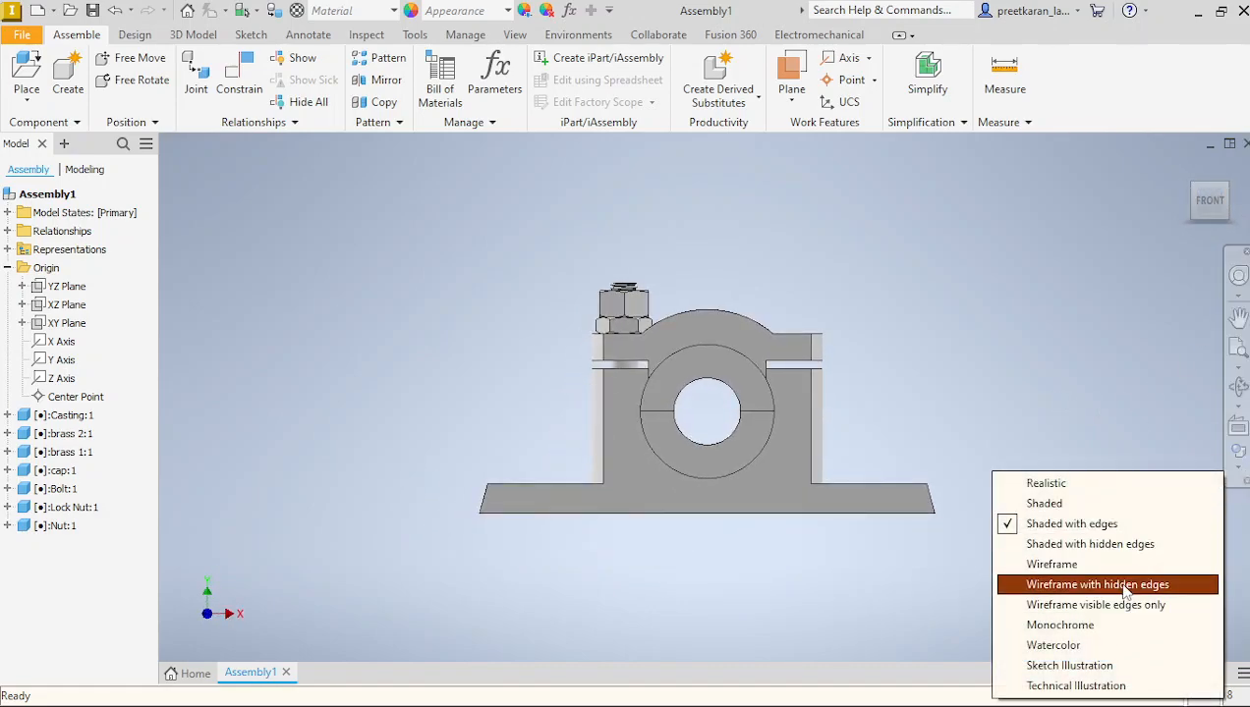
click(1094, 565)
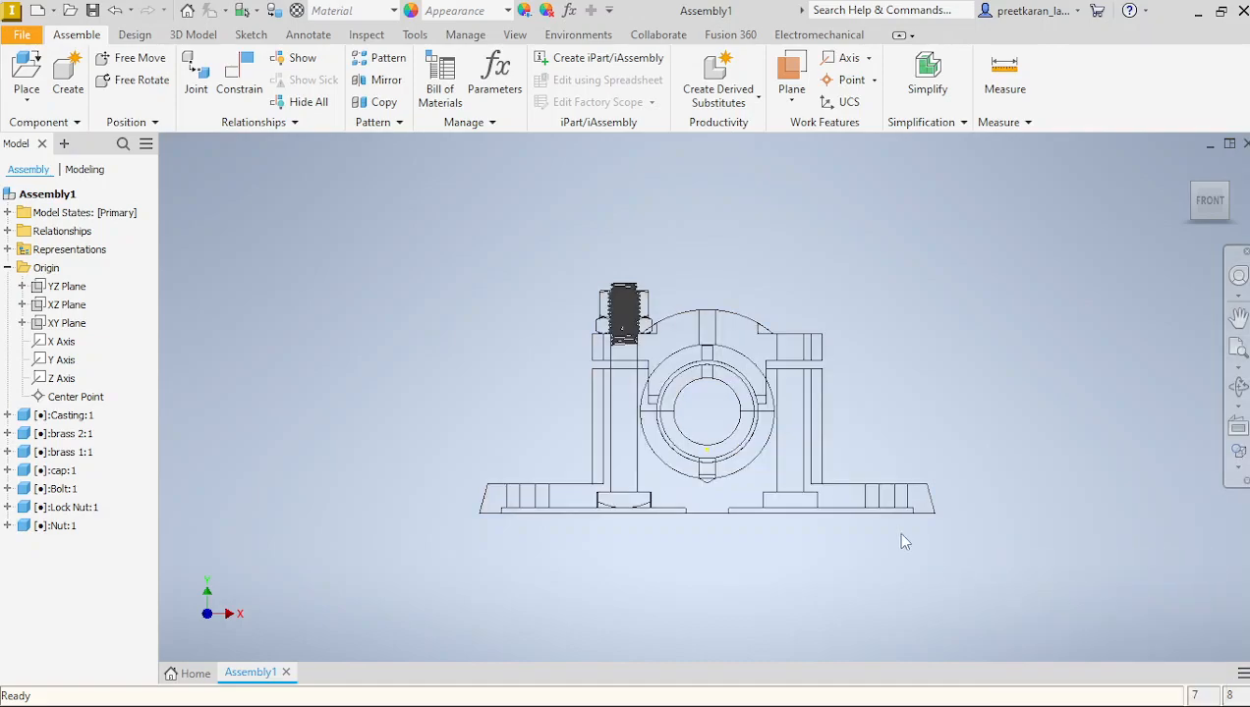
scroll(876, 450, down, 3)
scroll(835, 450, up, 5)
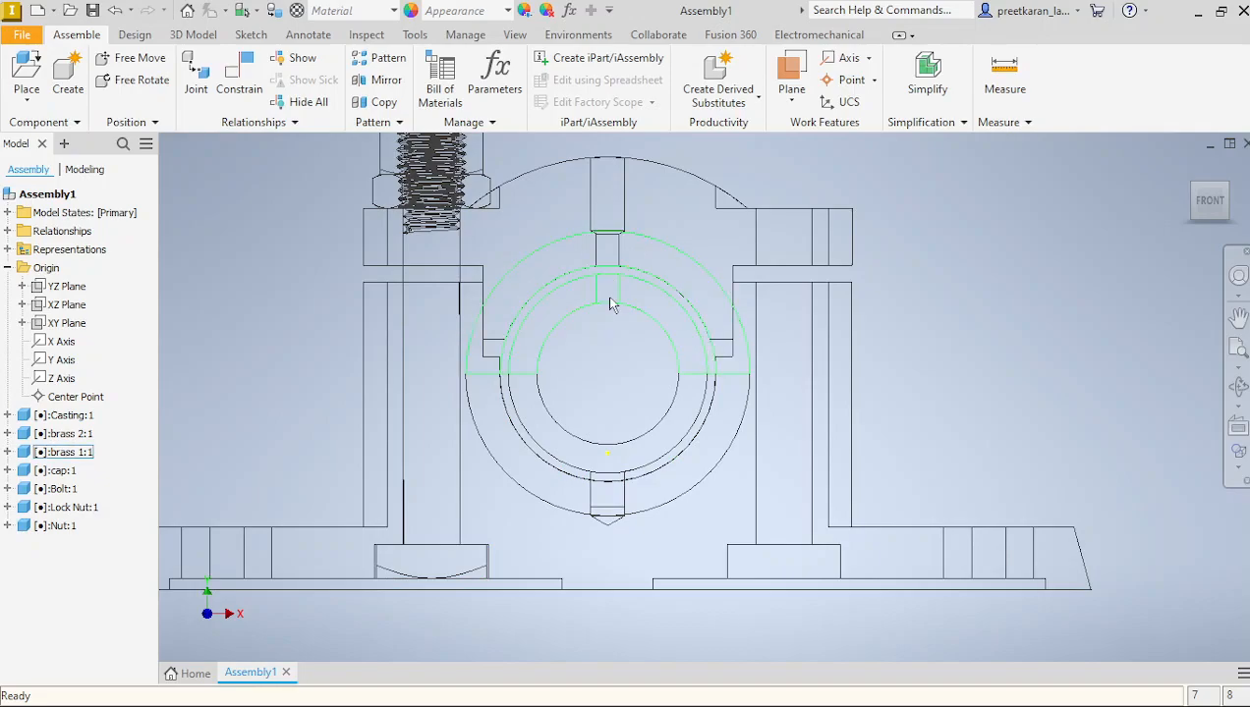
scroll(619, 457, down, 2)
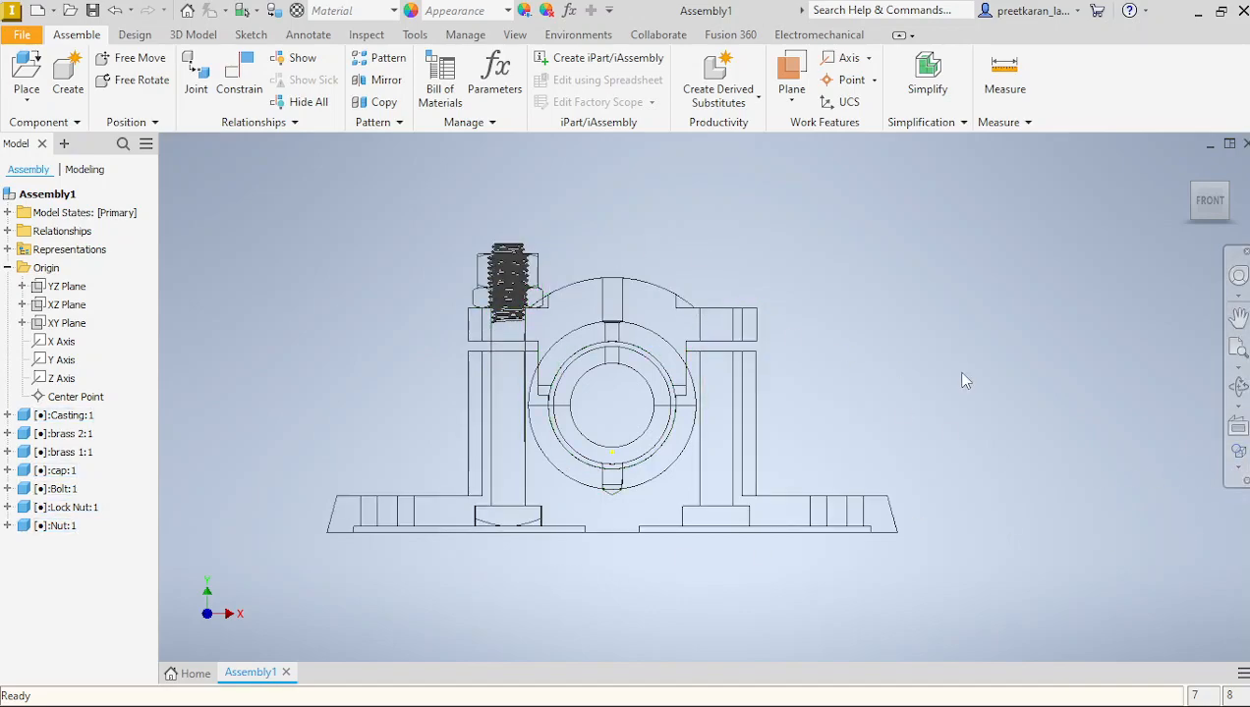
Compare the Wireframe visible edges only and Wireframe with hidden edges visual styles, and restore Shaded with edges.
click(1238, 454)
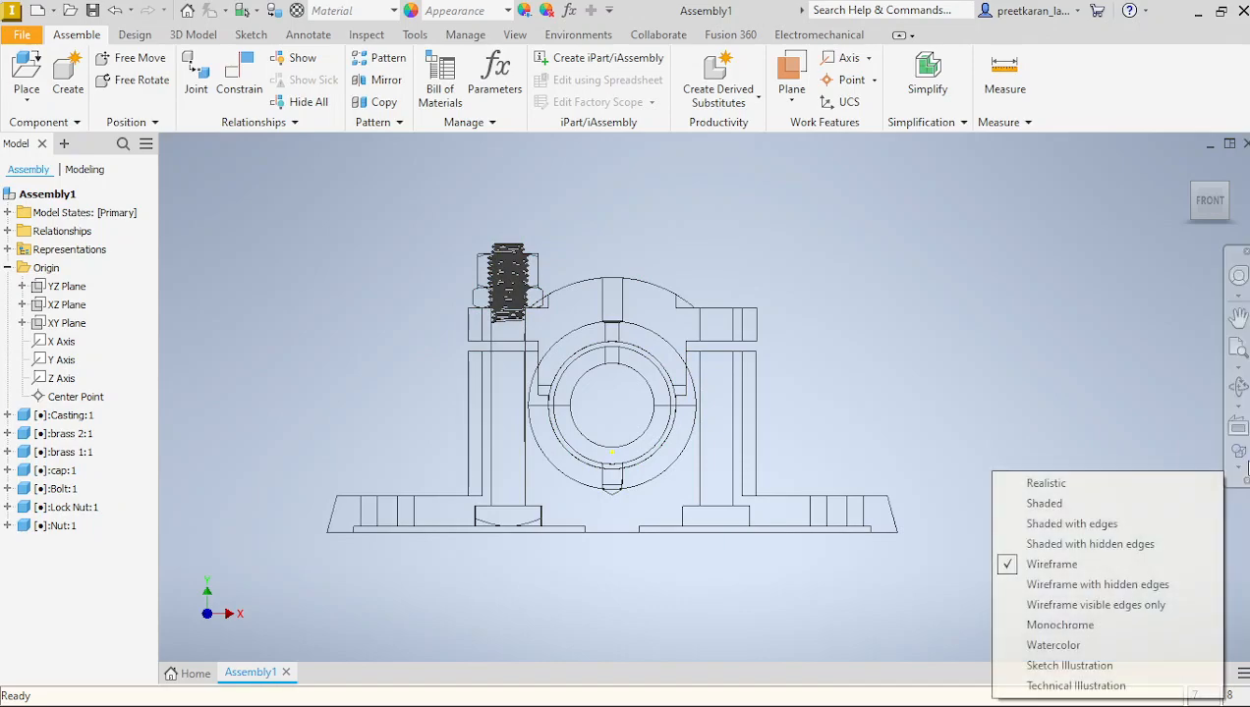
click(1140, 606)
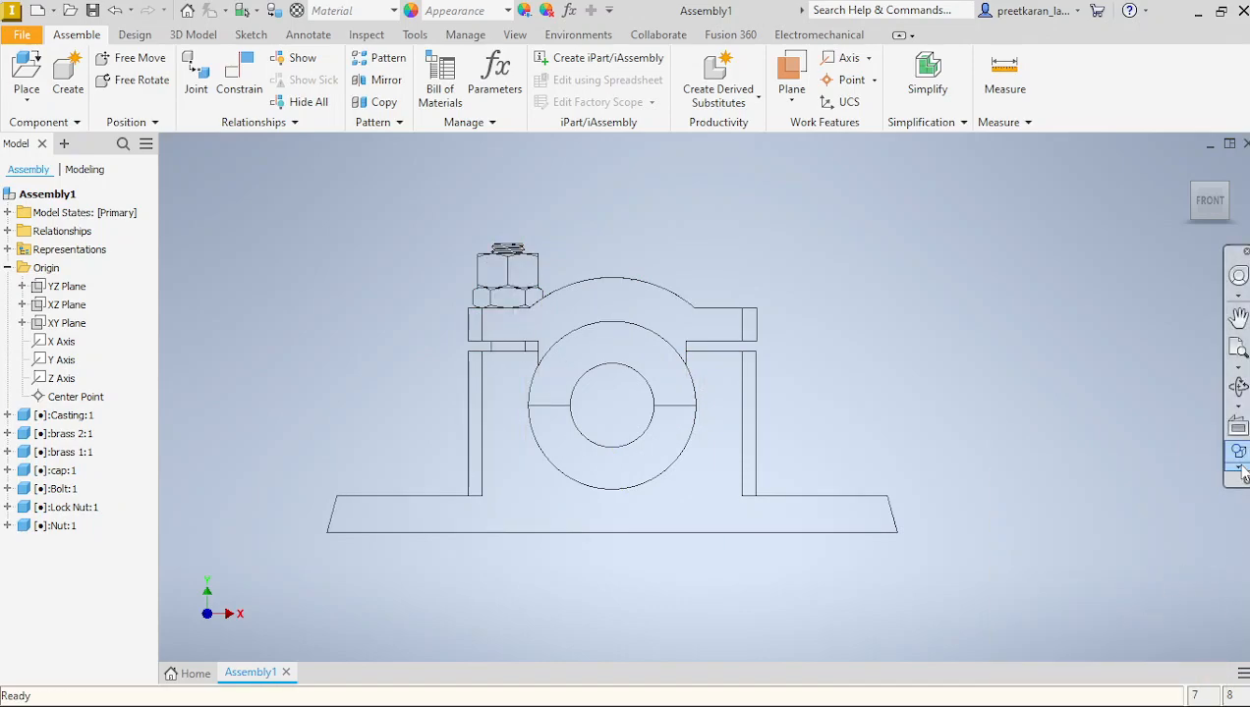
click(1240, 467)
click(1154, 587)
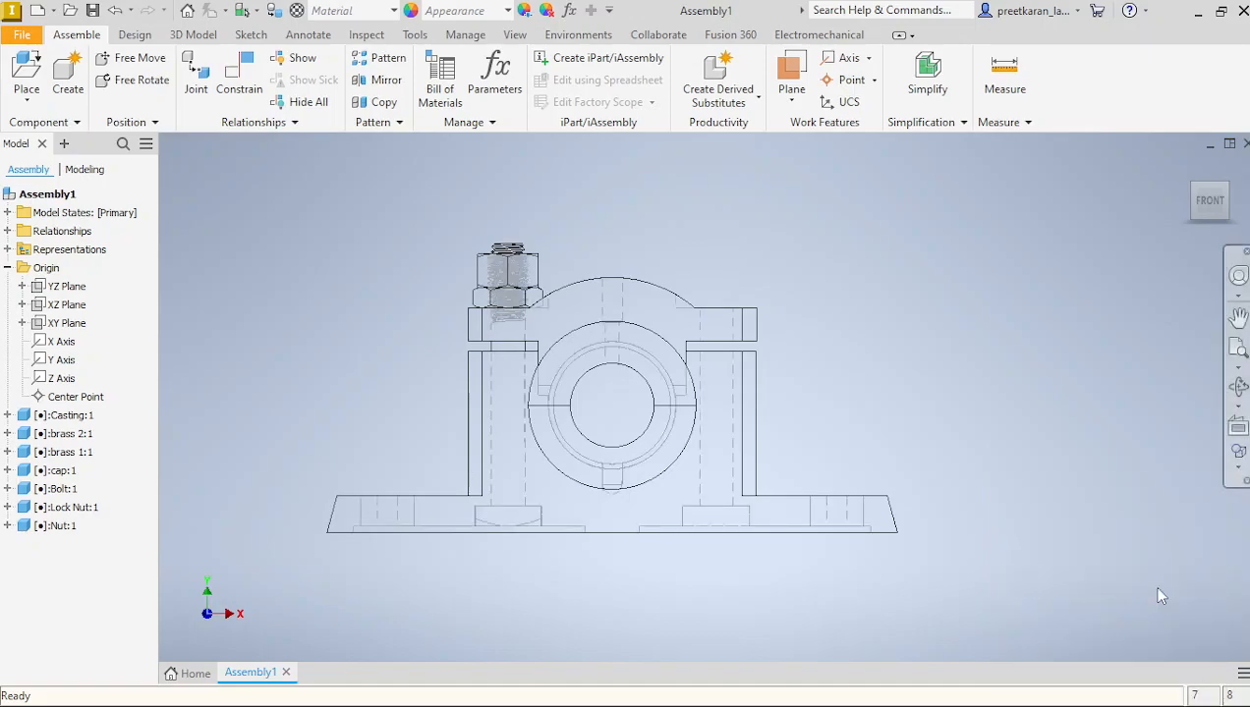
click(1241, 468)
click(1157, 519)
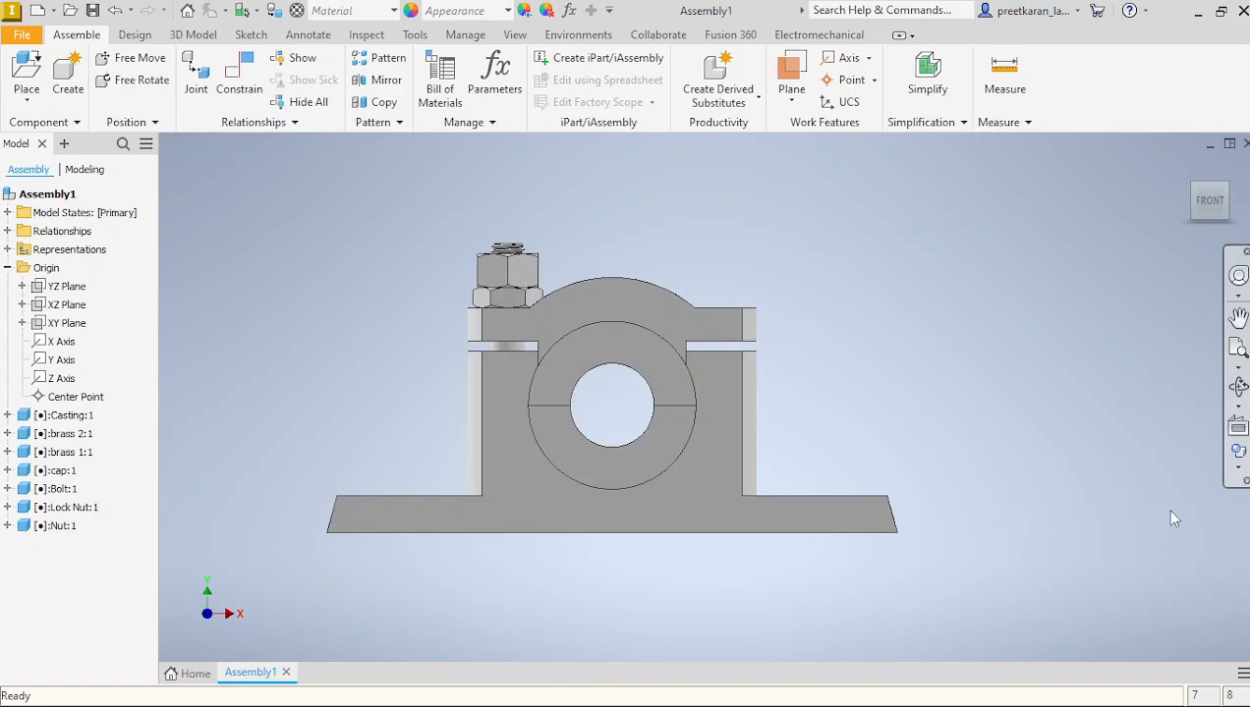
Orbit the assembly from the front view to an angled view showing the cap's top and the casting's front.
click(1239, 388)
drag(825, 457, 867, 602)
drag(906, 437, 845, 403)
right_click(879, 381)
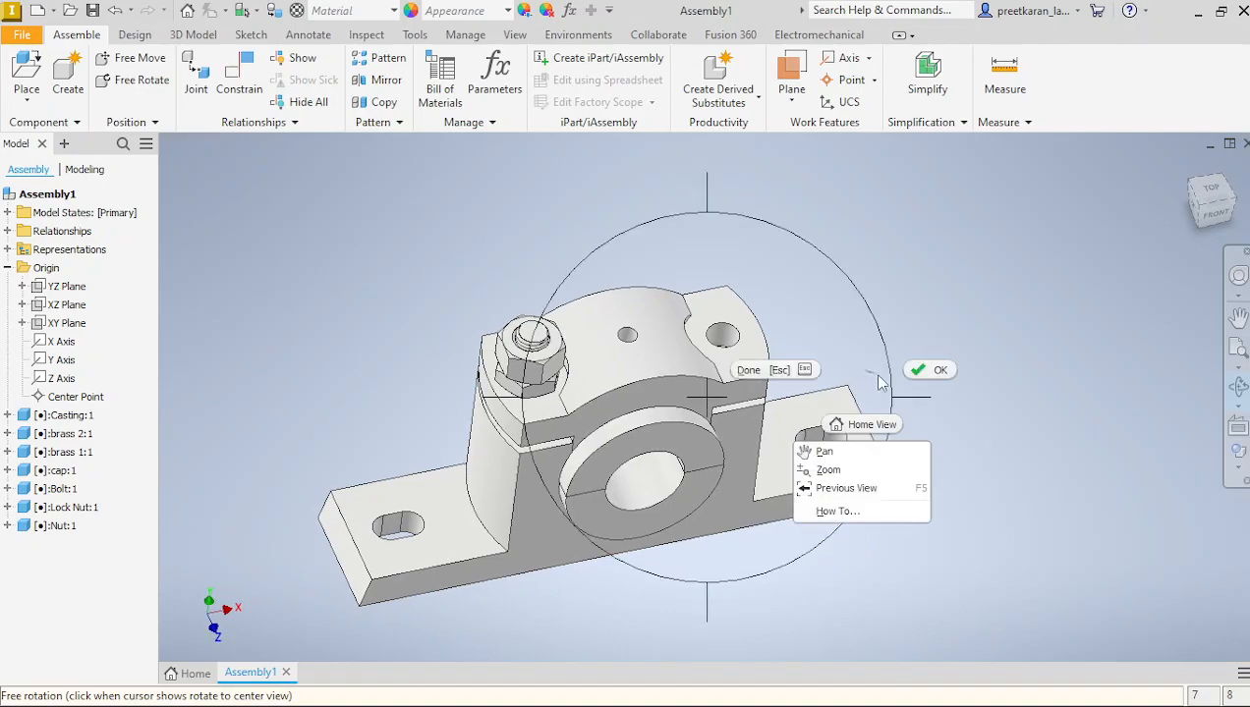
click(934, 370)
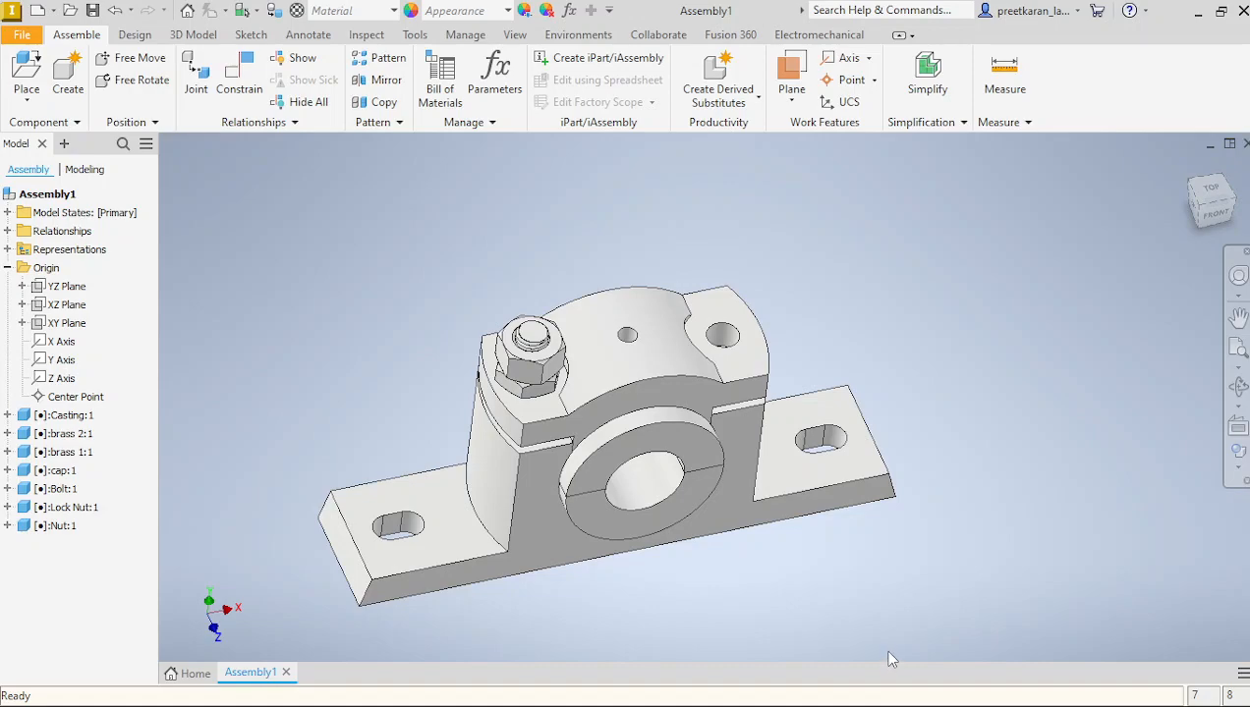
mouse_move(786, 704)
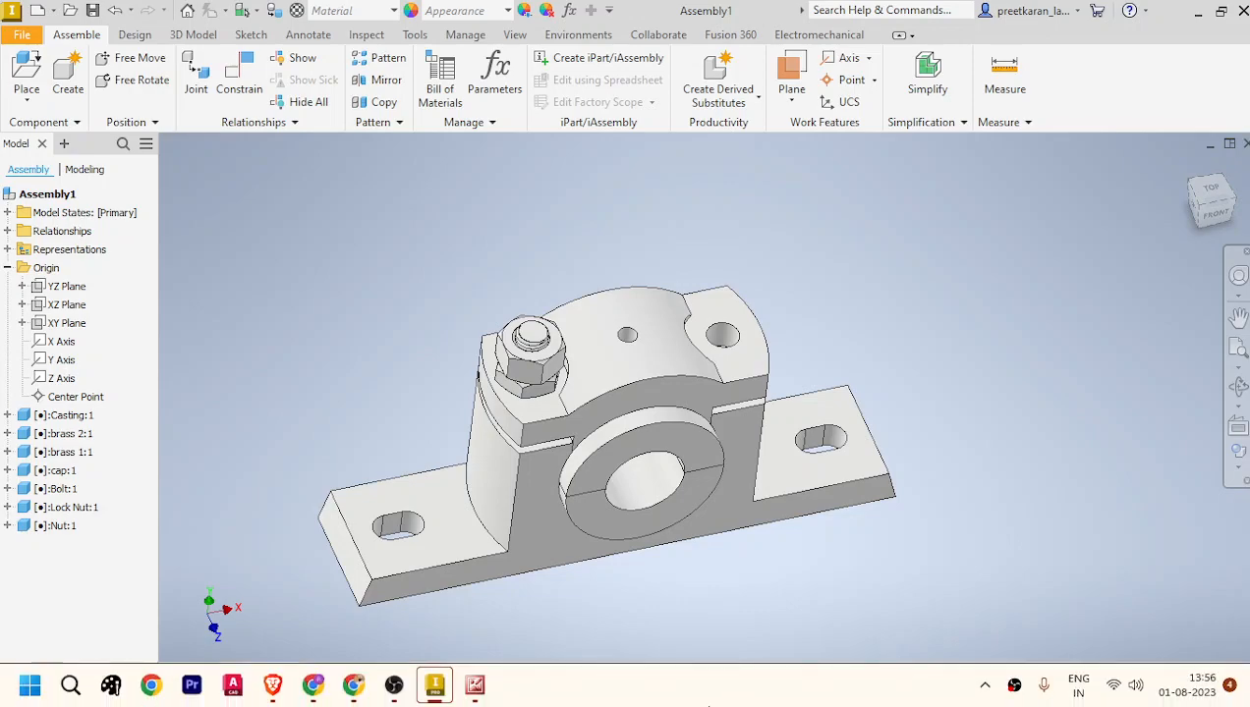